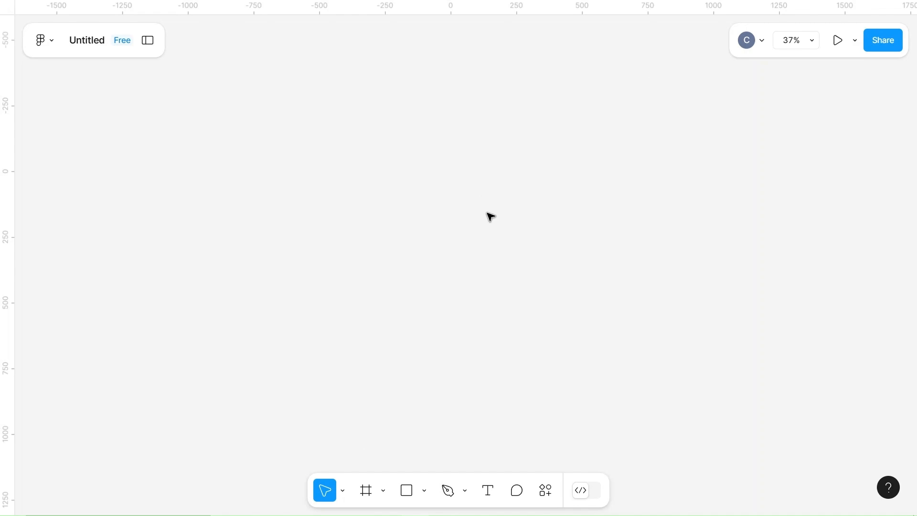
- Add an iPhone 16 frame (393 × 852) to the empty canvas
{"action": "left_click", "coordinate": [382, 492]}
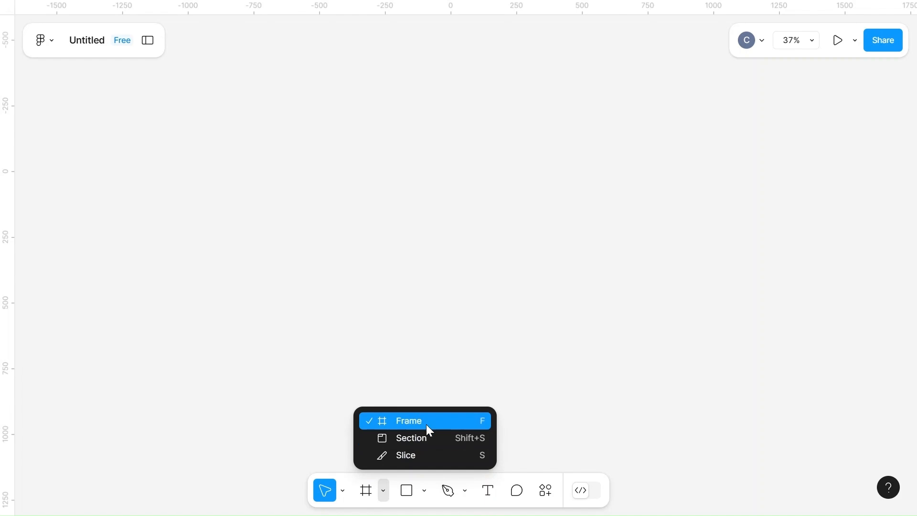
{"action": "left_click", "coordinate": [426, 422]}
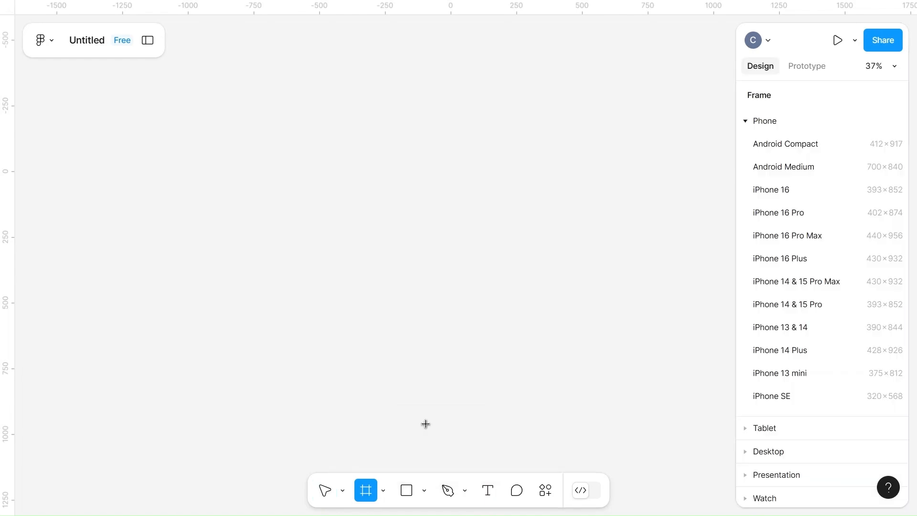
{"action": "left_click", "coordinate": [791, 190]}
{"action": "left_click", "coordinate": [432, 138]}
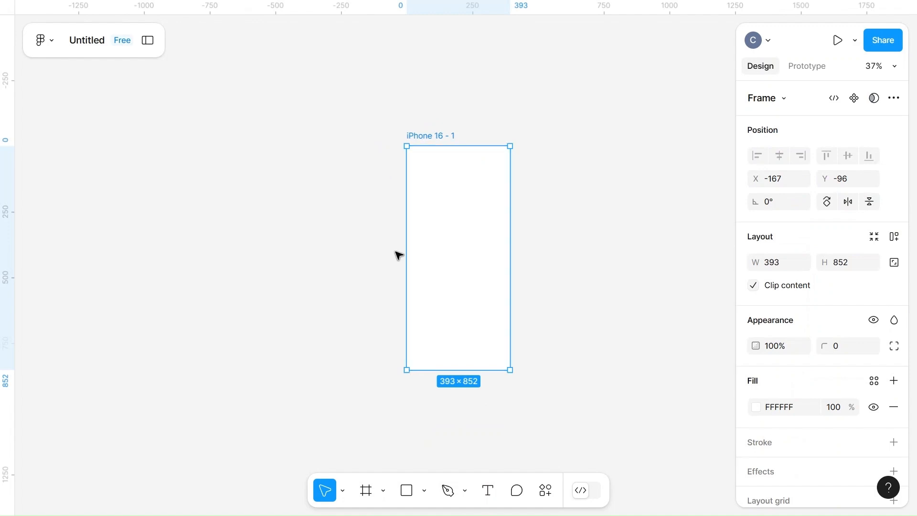
- Add a three-line text note beside the frame reading "Clock", "buttons(pause, skip, complete)" and "list(task)"
{"action": "scroll", "coordinate": [398, 255], "scroll_direction": "up", "scroll_amount": 5, "text": "ctrl"}
{"action": "scroll", "coordinate": [399, 256], "scroll_direction": "right", "scroll_amount": 10}
{"action": "scroll", "coordinate": [399, 256], "scroll_direction": "up", "scroll_amount": 5}
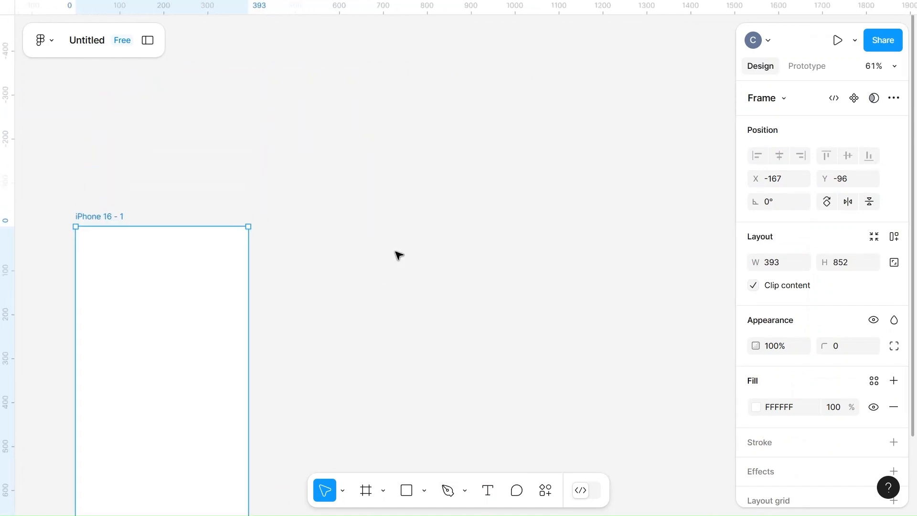
{"action": "left_click", "coordinate": [392, 207]}
{"action": "key", "text": "t"}
{"action": "left_click", "coordinate": [390, 204]}
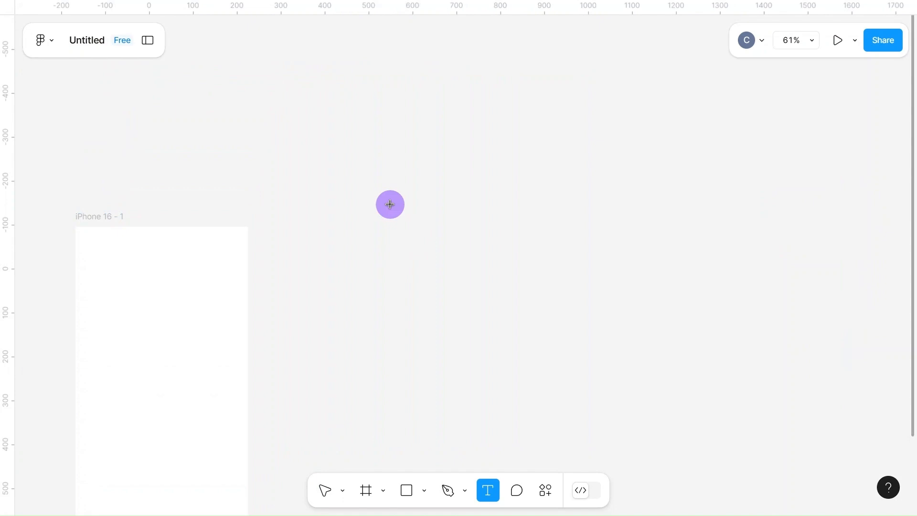
{"action": "type", "text": "S"}
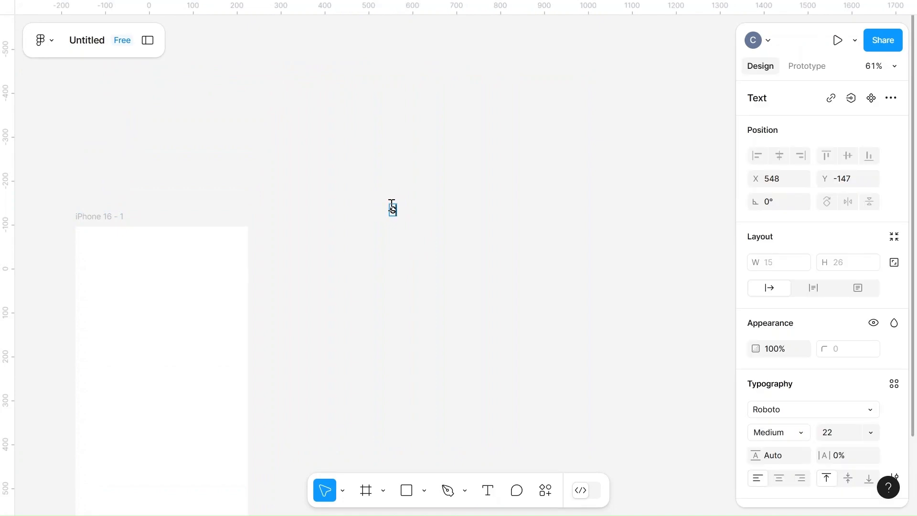
{"action": "type", "text": "ollock"}
{"action": "key", "text": "Return"}
{"action": "type", "text": "buttons(pause"}
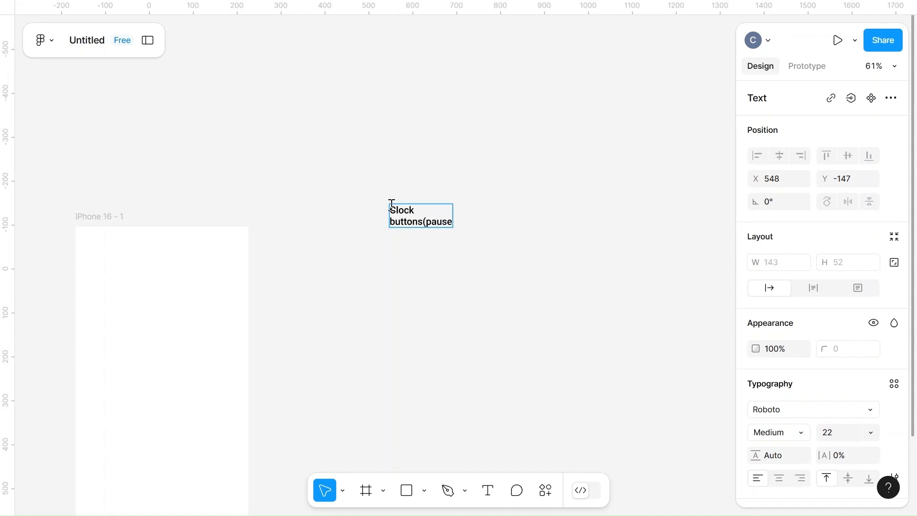
{"action": "type", "text": ", skip, compl"}
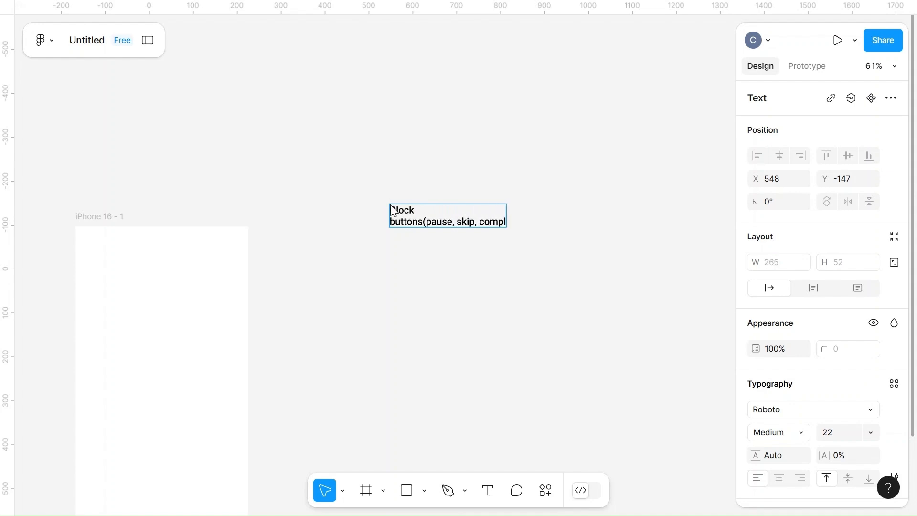
{"action": "type", "text": "ete)"}
{"action": "key", "text": "Return"}
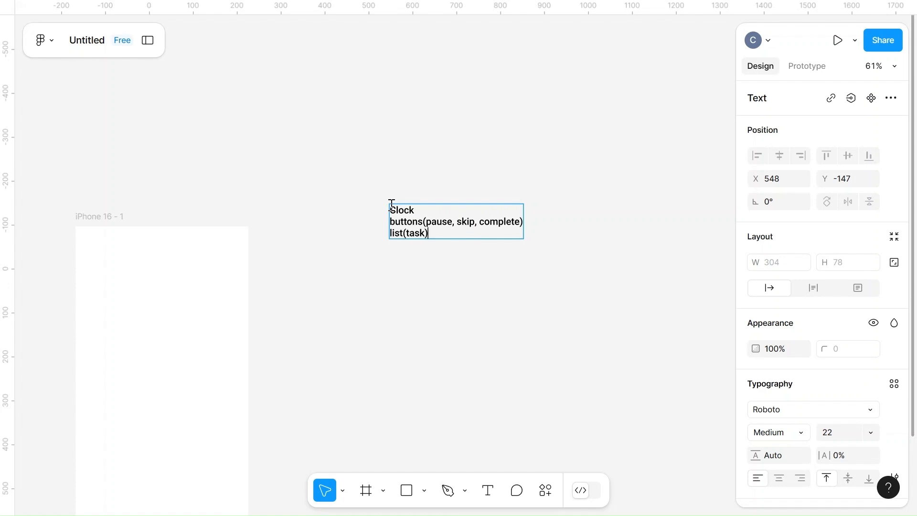
{"action": "left_click", "coordinate": [452, 188]}
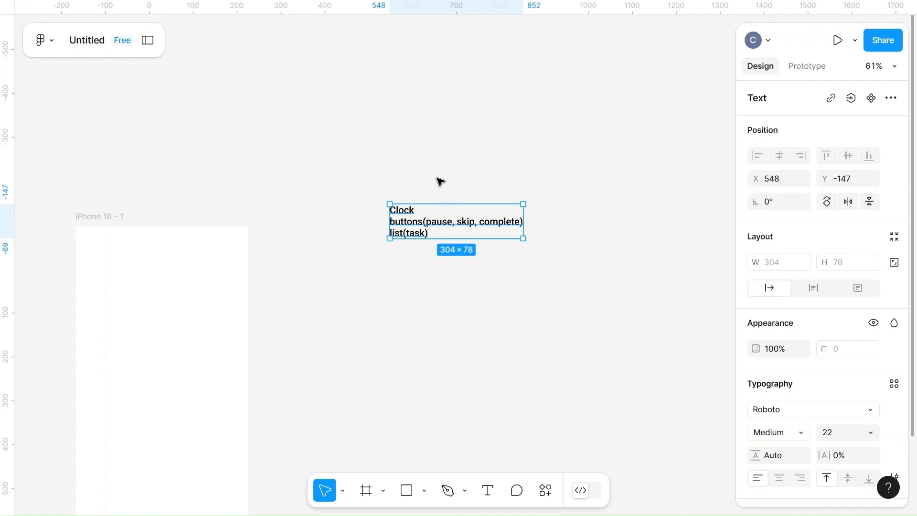
{"action": "left_click", "coordinate": [439, 178]}
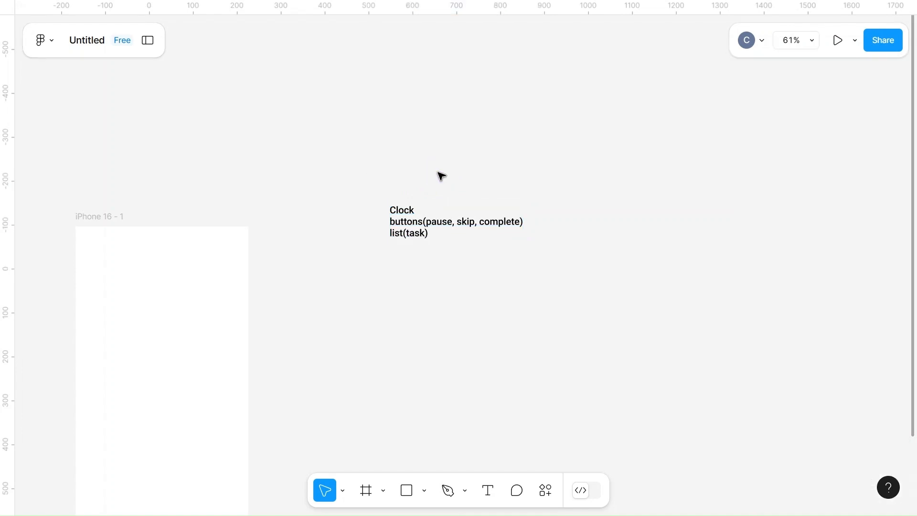
- Draw an ellipse about 411 × 365 on the canvas below the text note
{"action": "scroll", "coordinate": [440, 177], "scroll_direction": "left", "scroll_amount": 5}
{"action": "scroll", "coordinate": [441, 177], "scroll_direction": "down", "scroll_amount": 5}
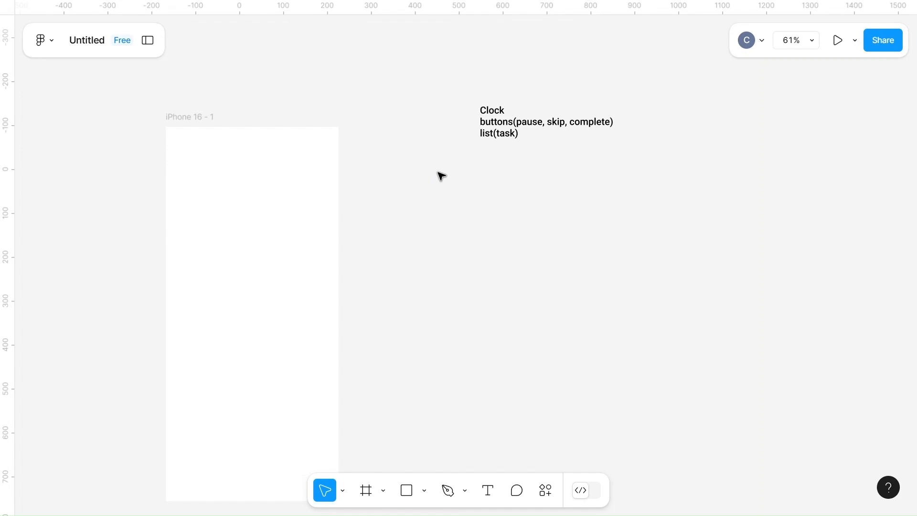
{"action": "scroll", "coordinate": [440, 177], "scroll_direction": "down", "scroll_amount": 3}
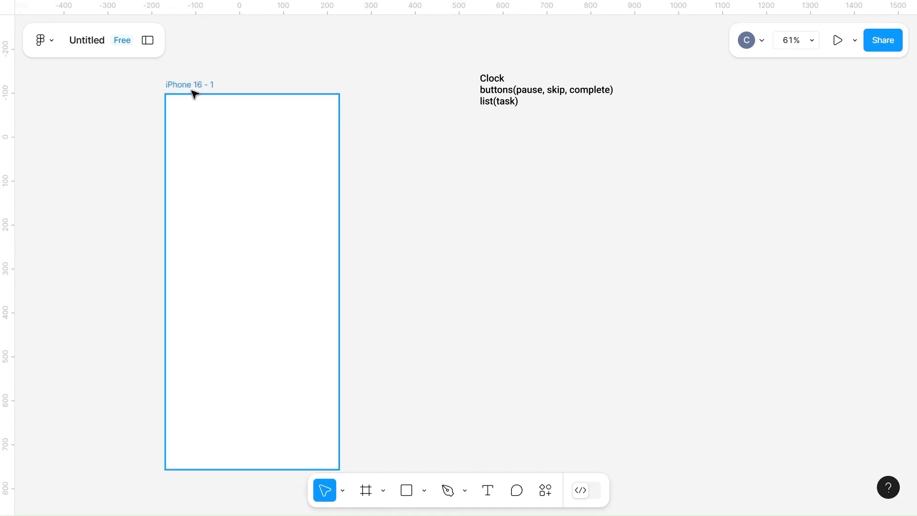
{"action": "scroll", "coordinate": [484, 224], "scroll_direction": "right", "scroll_amount": 3}
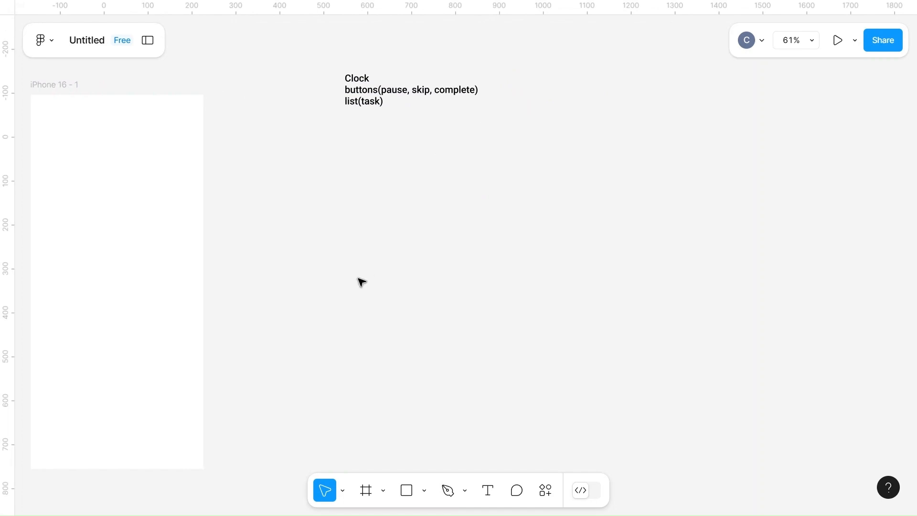
{"action": "key", "text": "o"}
{"action": "left_click_drag", "start_coordinate": [361, 204], "coordinate": [541, 365]}
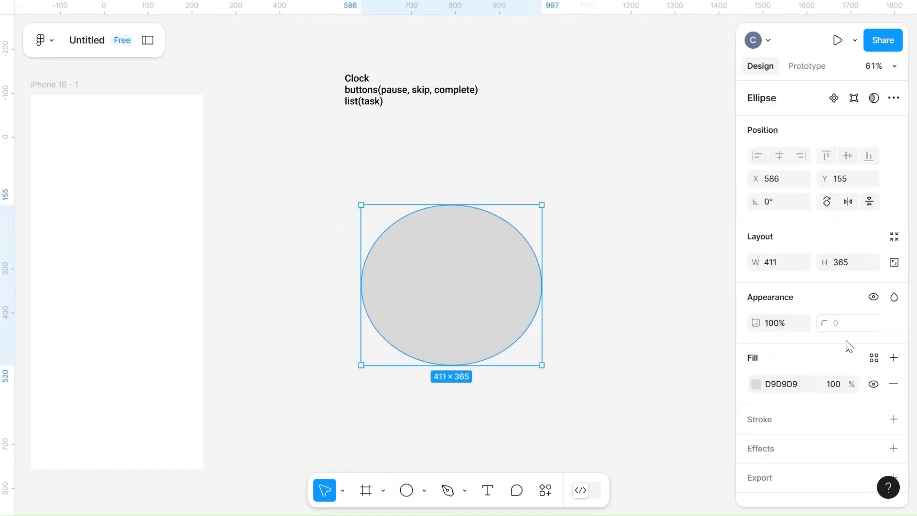
- Set both the width and the height of the ellipse to 250
{"action": "left_click", "coordinate": [788, 264]}
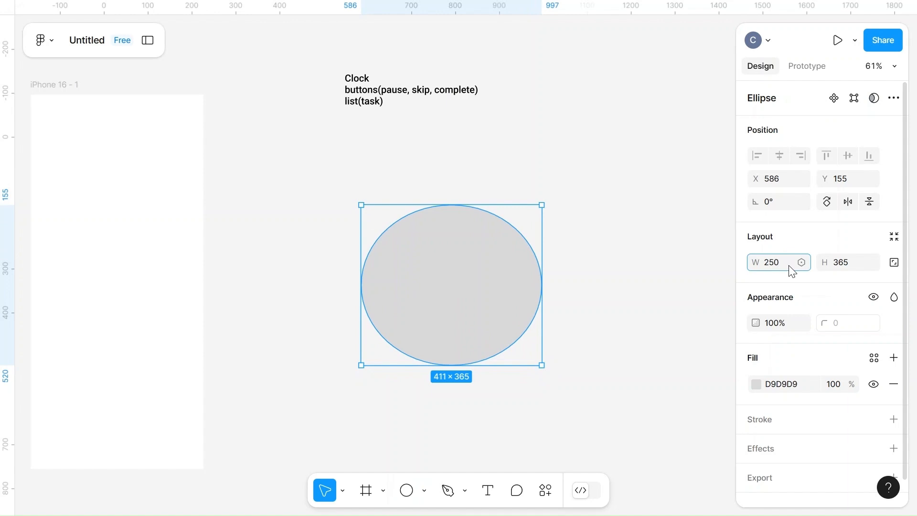
{"action": "type", "text": "250"}
{"action": "left_click", "coordinate": [840, 261]}
{"action": "type", "text": "250"}
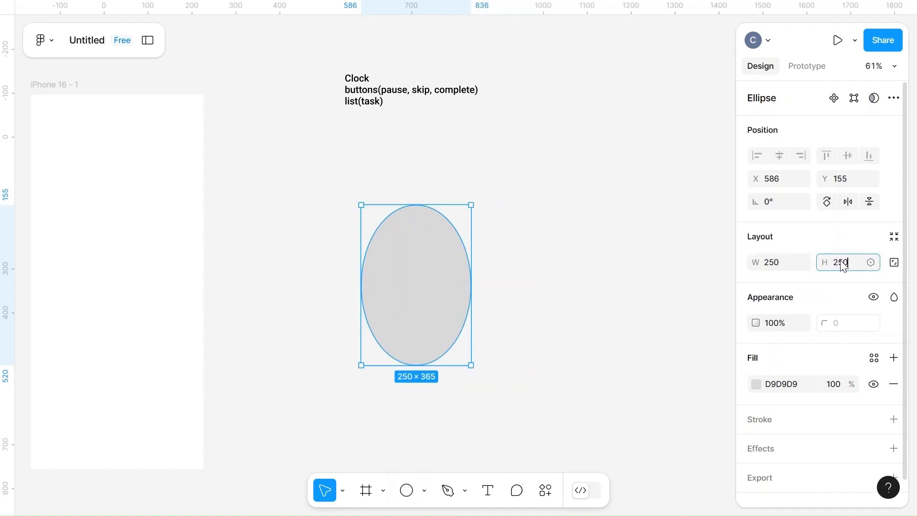
{"action": "left_click", "coordinate": [623, 318]}
- Turn the circle into an open ring with a -90° start, about 90.94% sweep and about 86.23% ratio
{"action": "left_click", "coordinate": [435, 285]}
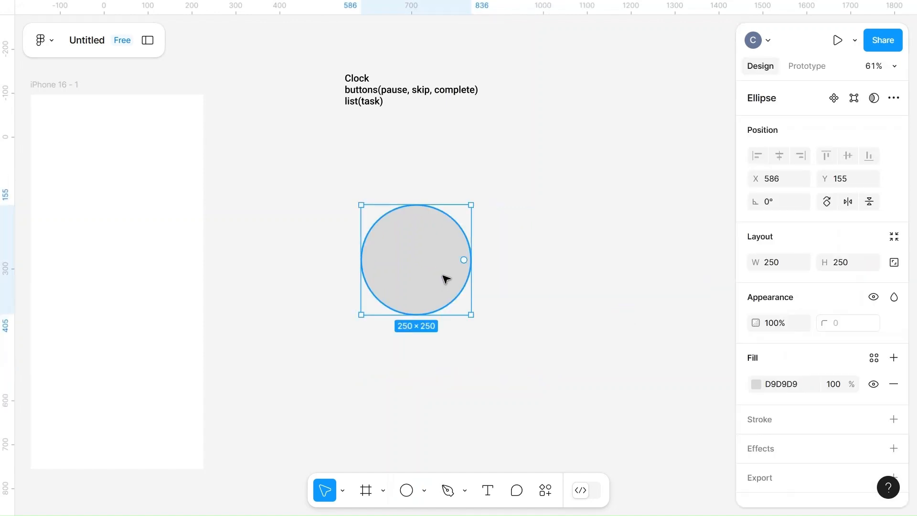
{"action": "left_click_drag", "start_coordinate": [428, 262], "coordinate": [415, 305]}
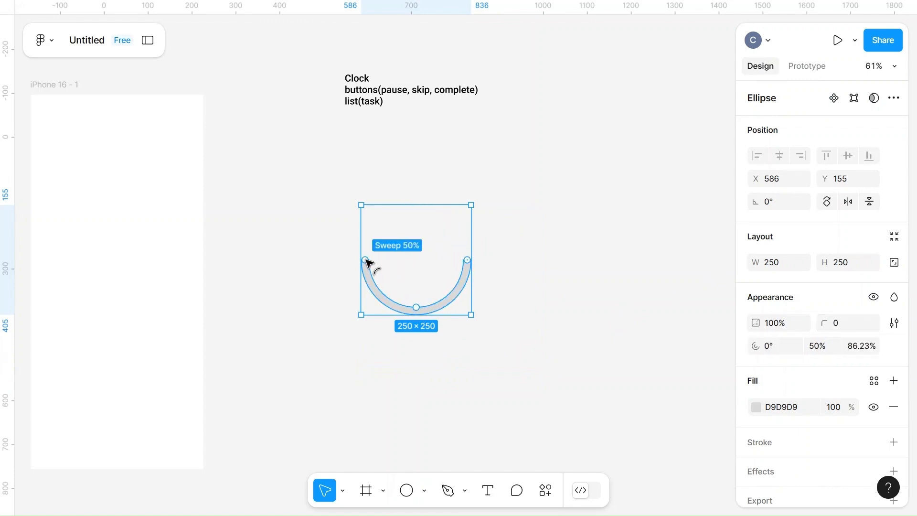
{"action": "left_click_drag", "start_coordinate": [371, 262], "coordinate": [467, 230]}
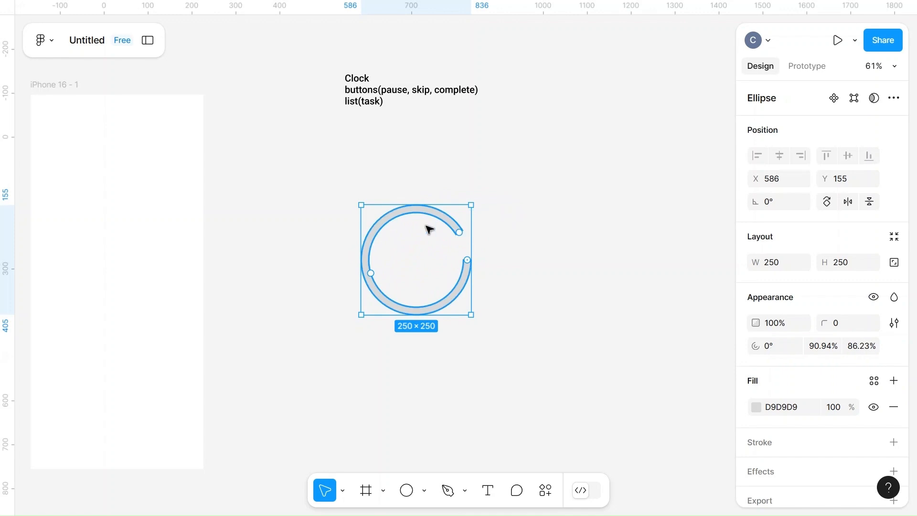
{"action": "left_click_drag", "start_coordinate": [469, 264], "coordinate": [416, 209]}
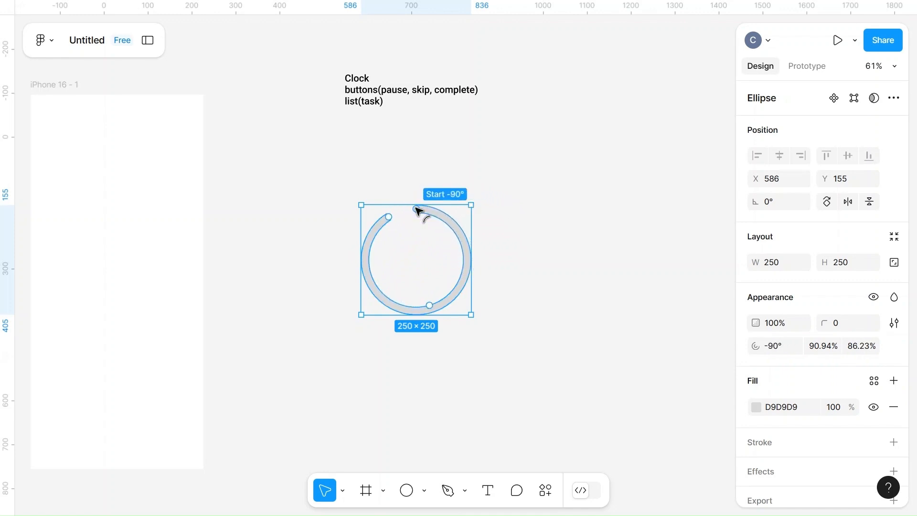
- Duplicate the grey ring in place and fill the copy with black, 000000
{"action": "left_click", "coordinate": [453, 227]}
{"action": "key", "text": "ctrl+c"}
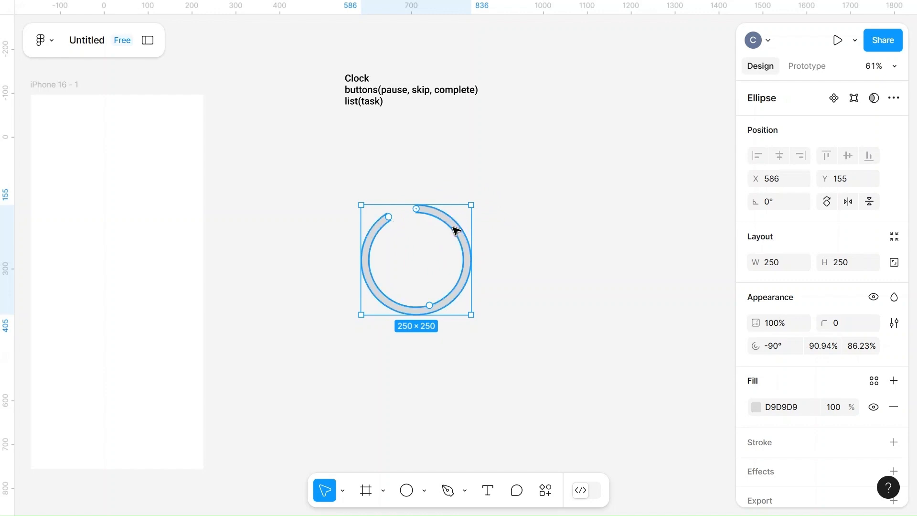
{"action": "key", "text": "ctrl+v"}
{"action": "left_click", "coordinate": [757, 406]}
{"action": "left_click", "coordinate": [581, 443]}
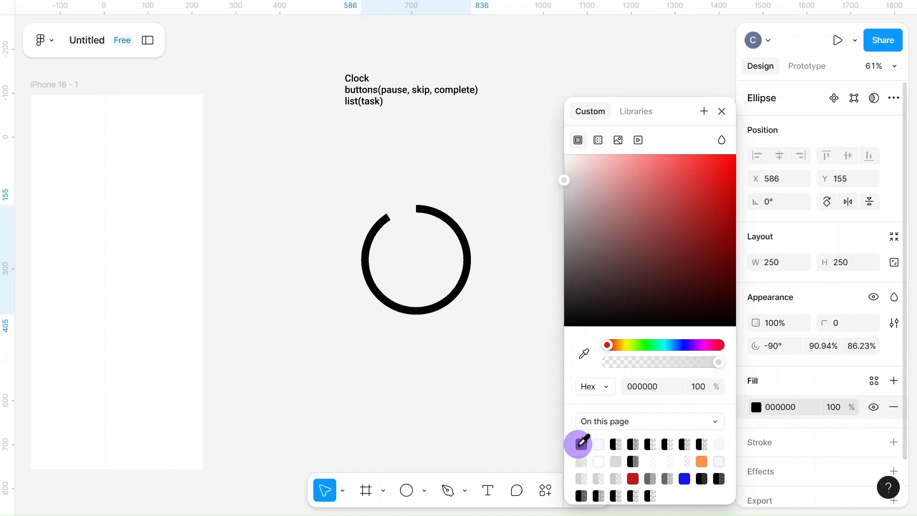
- Shorten the black arc's sweep to about 20.55% and extend the grey ring's sweep to about -97.87%
{"action": "left_click_drag", "start_coordinate": [390, 218], "coordinate": [463, 245]}
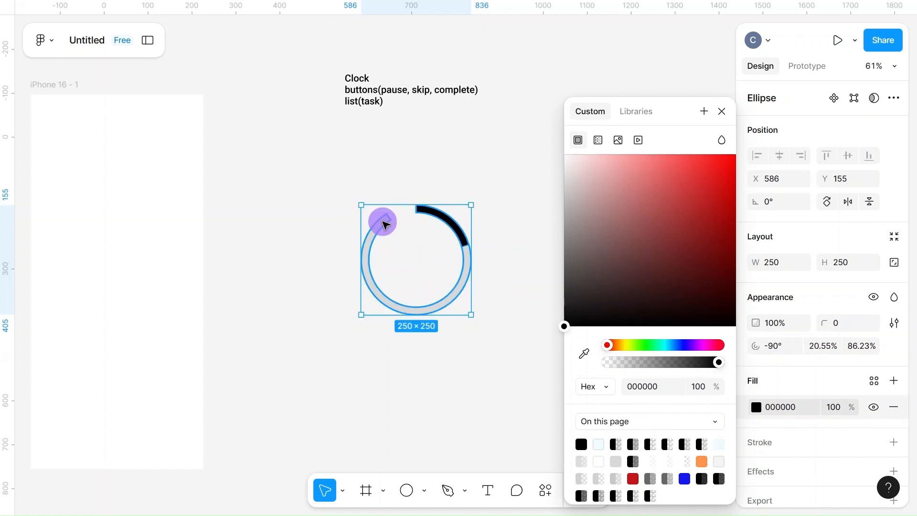
{"action": "left_click_drag", "start_coordinate": [386, 224], "coordinate": [430, 214]}
- Thicken both rings by reducing the black arc's ratio to about 74% and the grey ring's to about 74.8%
{"action": "left_click", "coordinate": [451, 225]}
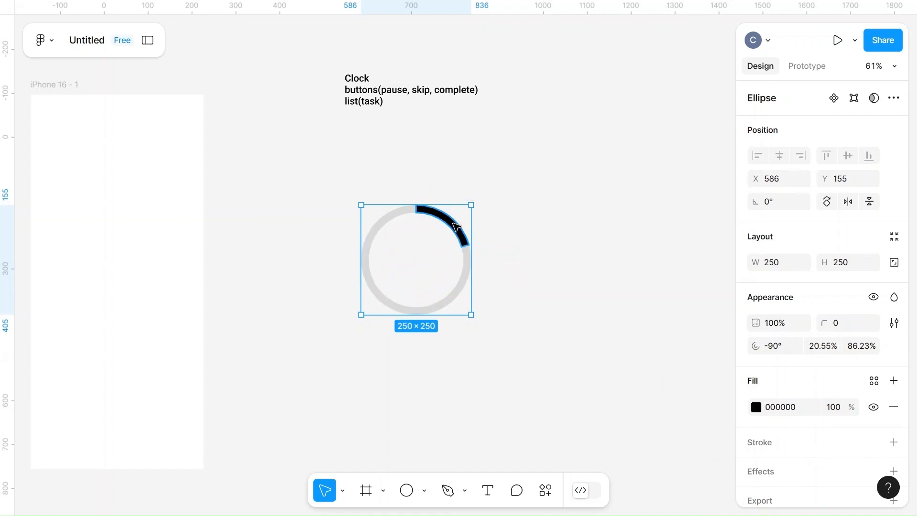
{"action": "scroll", "coordinate": [451, 225], "scroll_direction": "up", "scroll_amount": 5}
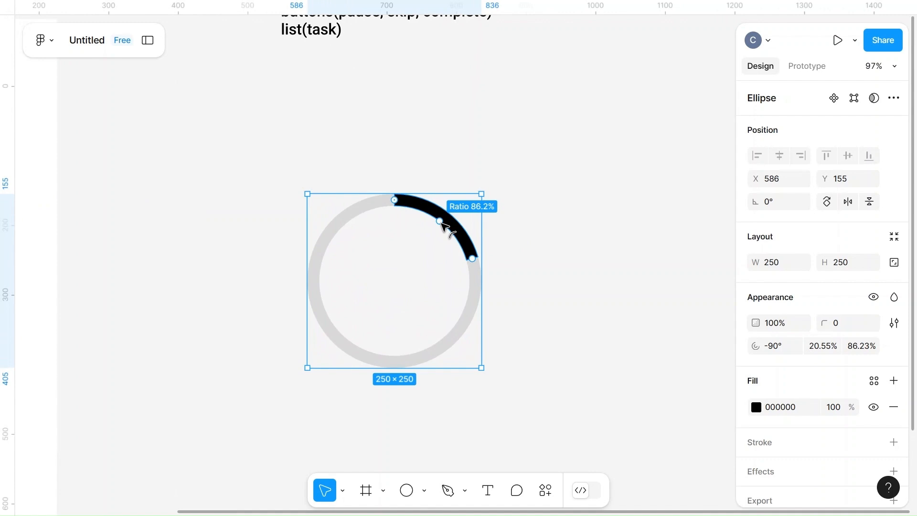
{"action": "left_click_drag", "start_coordinate": [440, 221], "coordinate": [432, 229]}
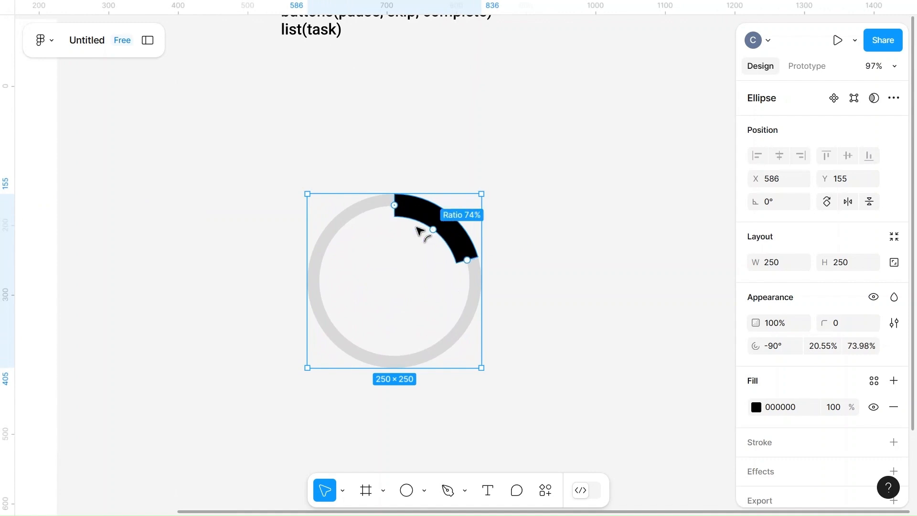
{"action": "left_click", "coordinate": [363, 214]}
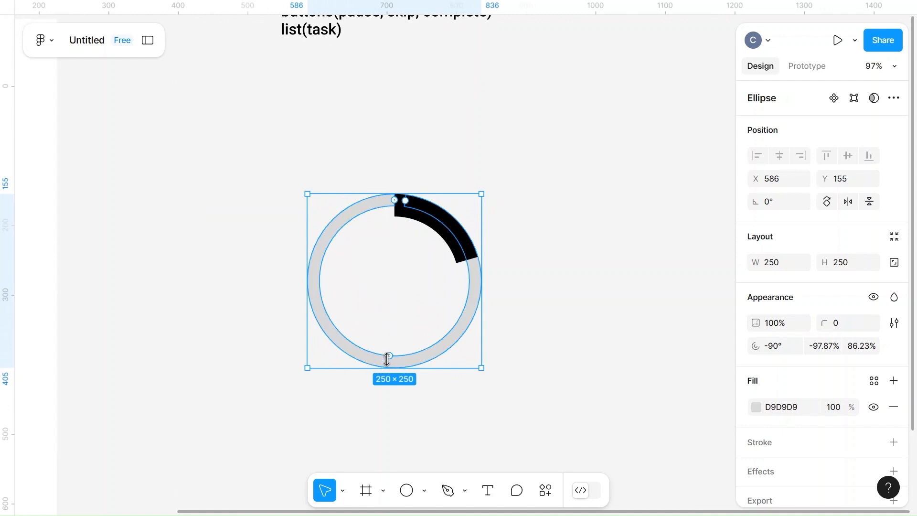
{"action": "left_click_drag", "start_coordinate": [390, 356], "coordinate": [393, 342]}
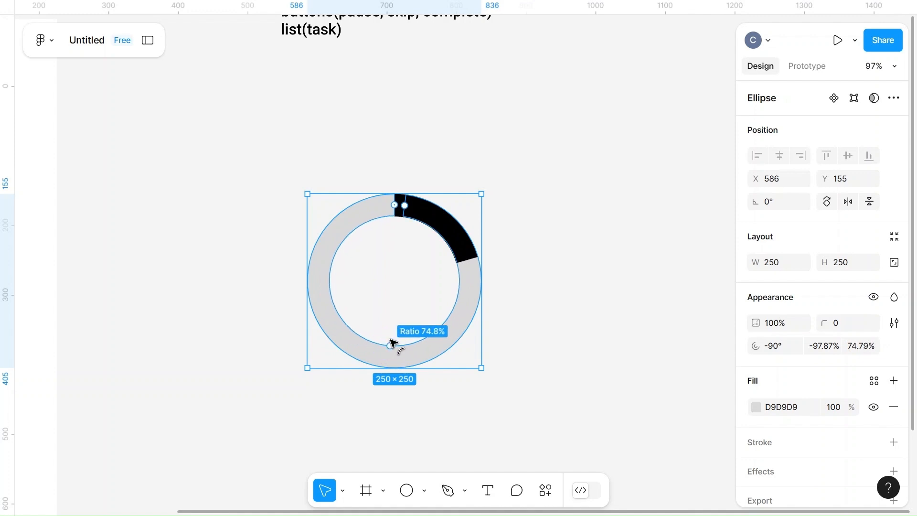
- Fine-tune the black arc's ratio to about 75.28% to match the grey ring's thickness
{"action": "left_click", "coordinate": [427, 235]}
{"action": "scroll", "coordinate": [427, 235], "scroll_direction": "up", "scroll_amount": 5}
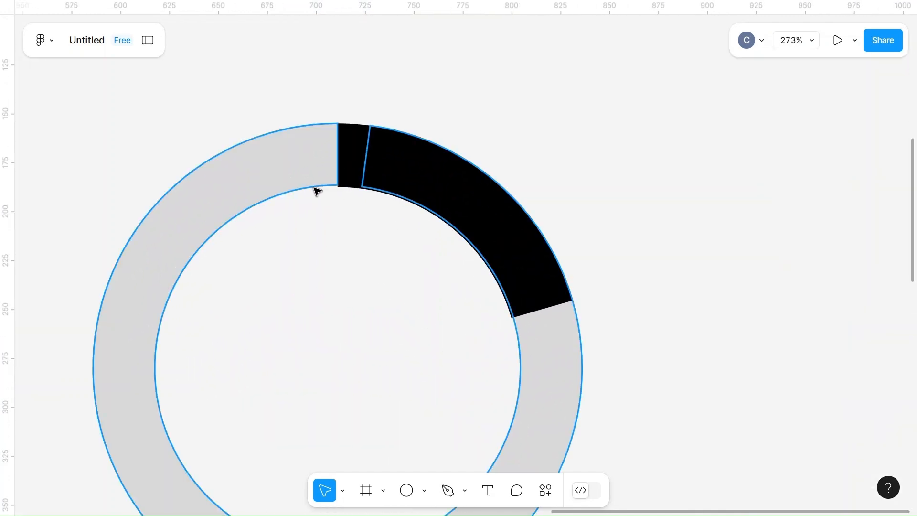
{"action": "left_click", "coordinate": [360, 164]}
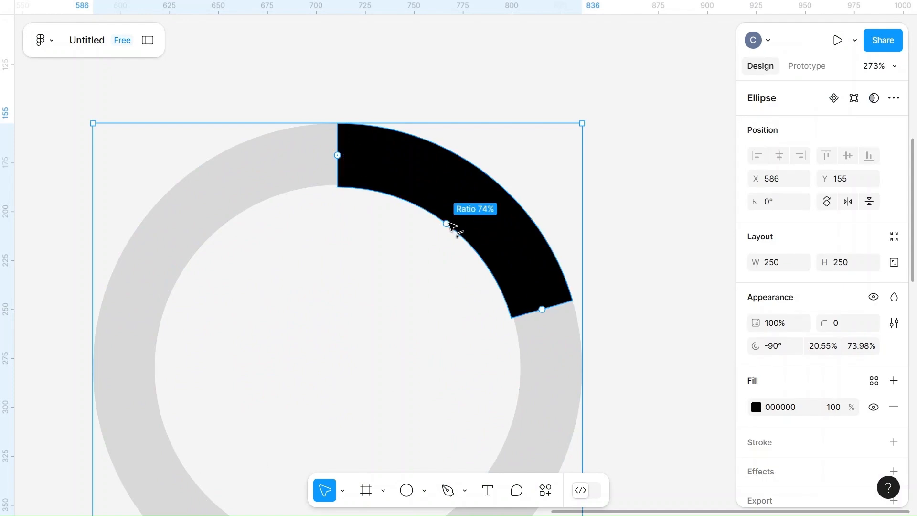
{"action": "left_click_drag", "start_coordinate": [451, 223], "coordinate": [452, 223]}
{"action": "left_click", "coordinate": [267, 292]}
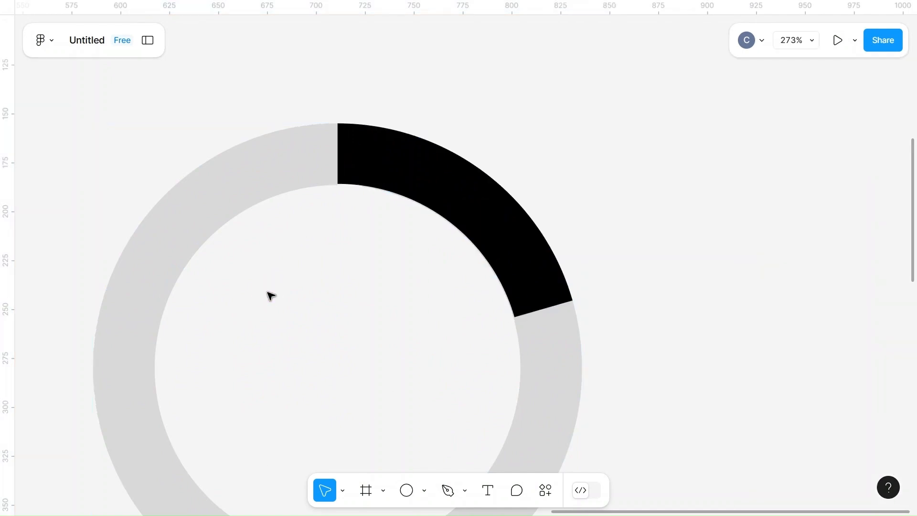
- Delete the grey ring and extend the black arc's sweep to about 56.38%
{"action": "left_click", "coordinate": [419, 151]}
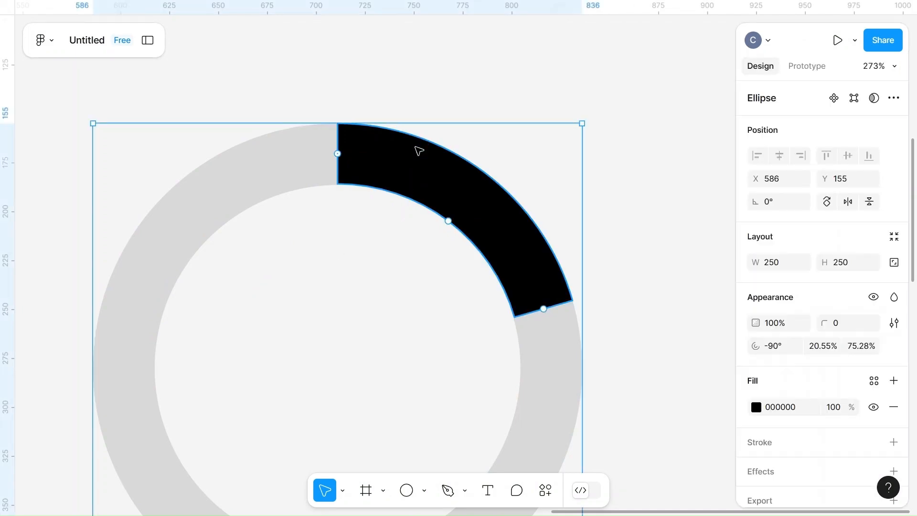
{"action": "scroll", "coordinate": [419, 151], "scroll_direction": "down", "scroll_amount": 5}
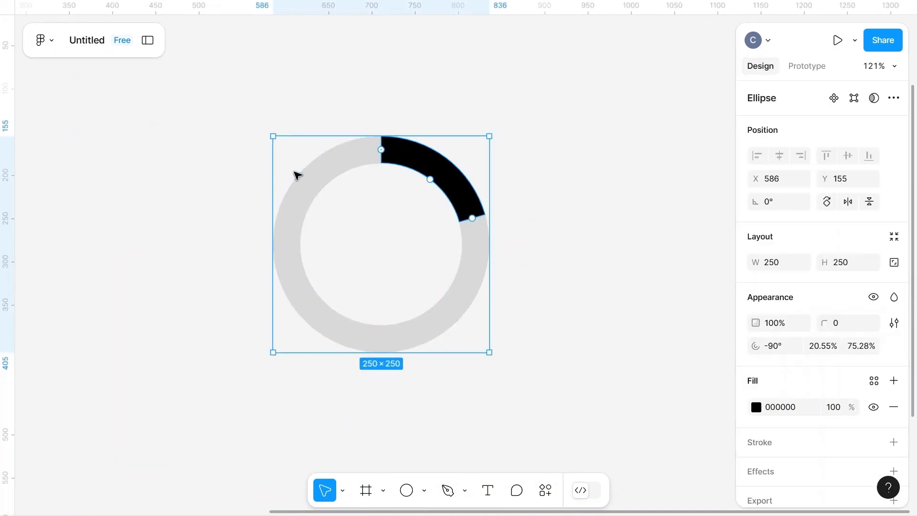
{"action": "left_click", "coordinate": [296, 176]}
{"action": "left_click", "coordinate": [333, 175]}
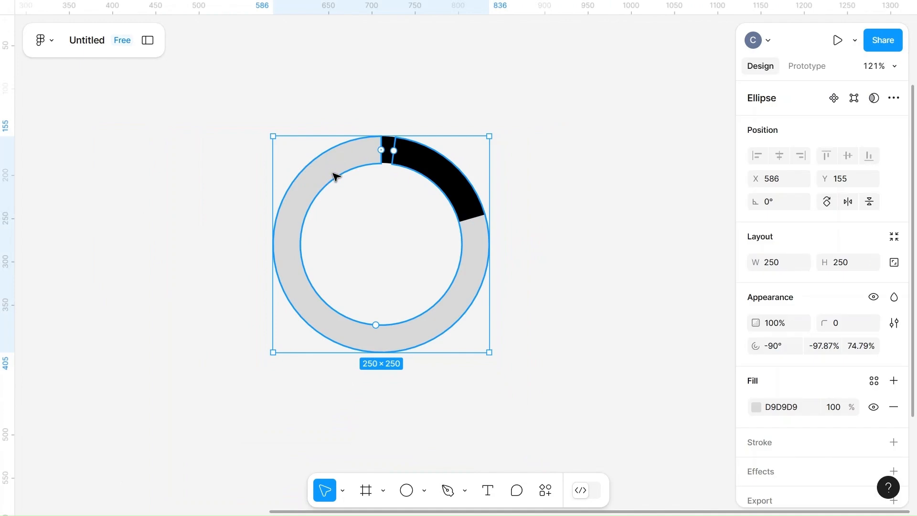
{"action": "key", "text": "Delete"}
{"action": "left_click", "coordinate": [459, 176]}
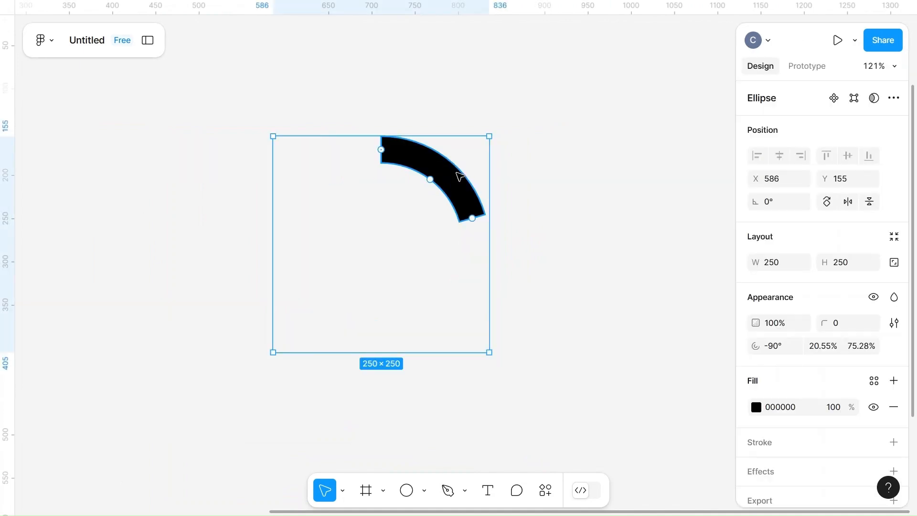
{"action": "left_click_drag", "start_coordinate": [471, 217], "coordinate": [405, 336]}
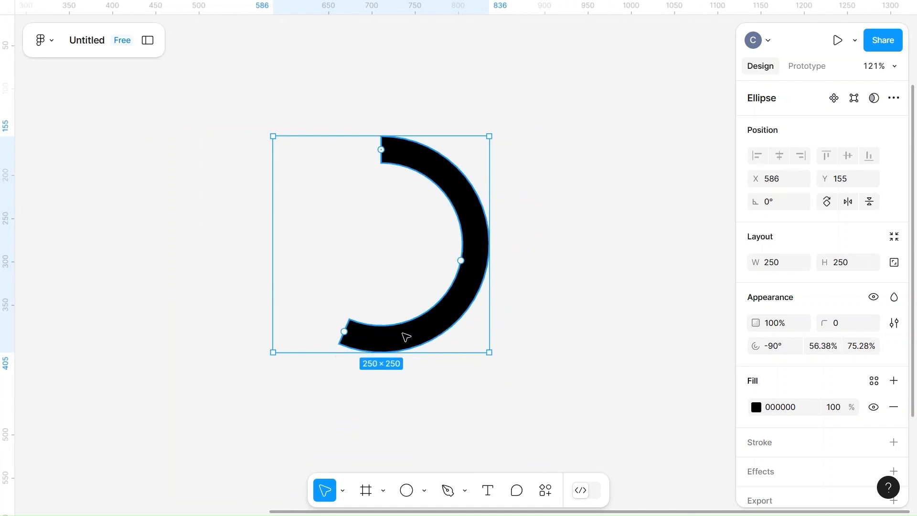
- Duplicate the black arc in place and rotate the copy's start angle to about -167.82°
{"action": "left_click_drag", "start_coordinate": [404, 153], "coordinate": [440, 191]}
{"action": "key", "text": "ctrl+z"}
{"action": "left_click_drag", "start_coordinate": [381, 150], "coordinate": [292, 231]}
- Fill the rotated arc copy with the orange page colour FF944C
{"action": "left_click", "coordinate": [756, 407]}
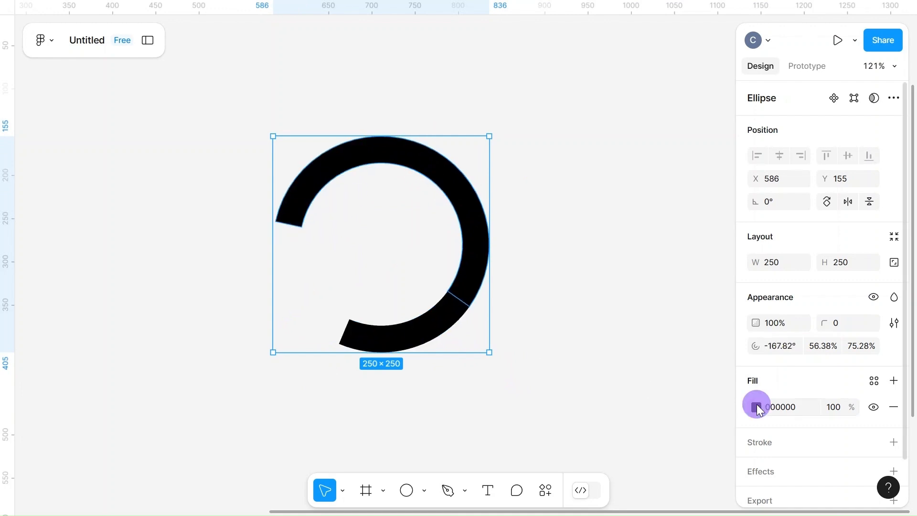
{"action": "left_click", "coordinate": [598, 443]}
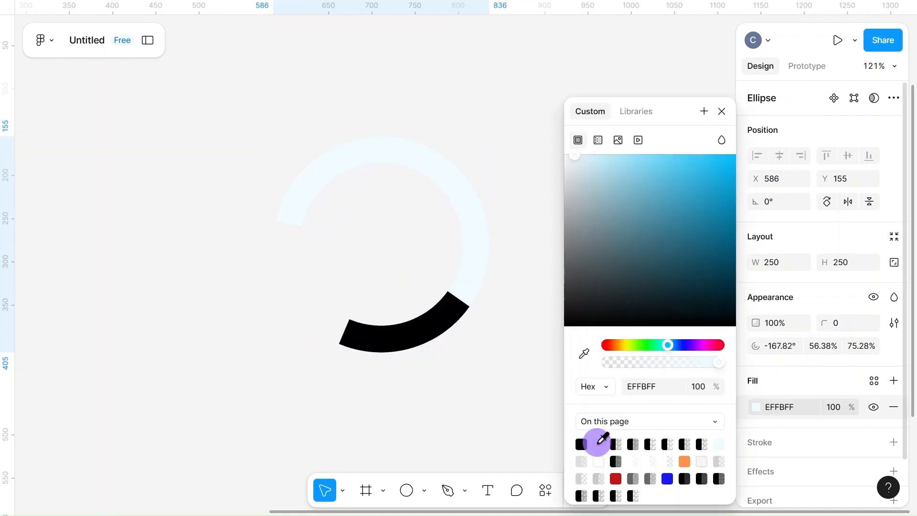
{"action": "left_click", "coordinate": [683, 461]}
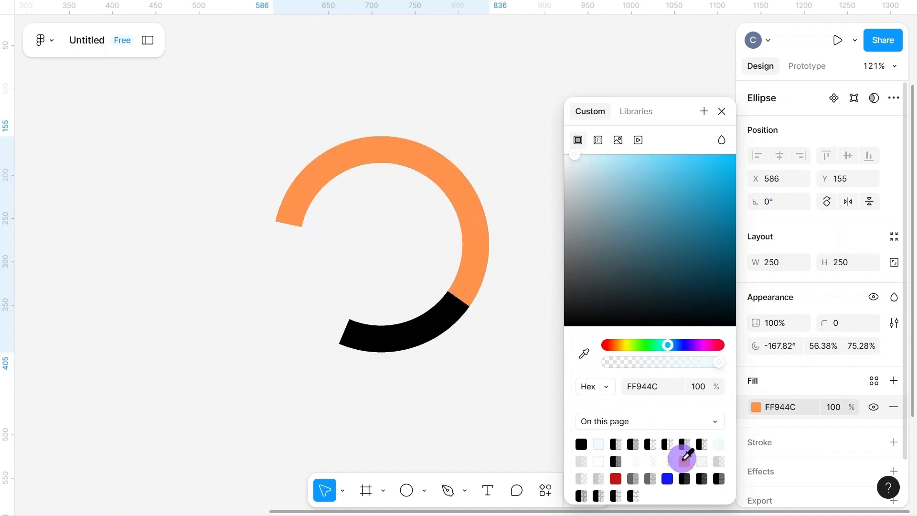
- Extend the black arc's sweep until it forms a full ring beneath the orange arc
{"action": "left_click", "coordinate": [402, 338]}
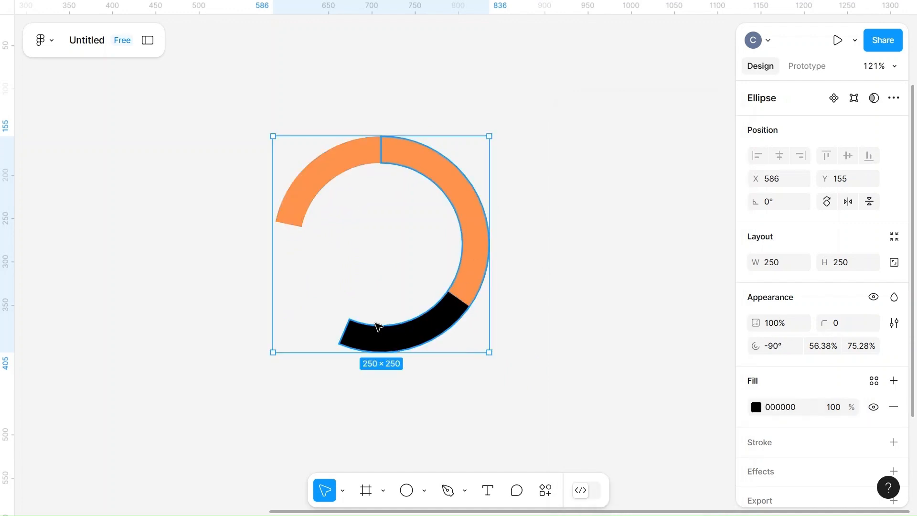
{"action": "left_click_drag", "start_coordinate": [343, 160], "coordinate": [307, 207]}
{"action": "key", "text": "ctrl+z"}
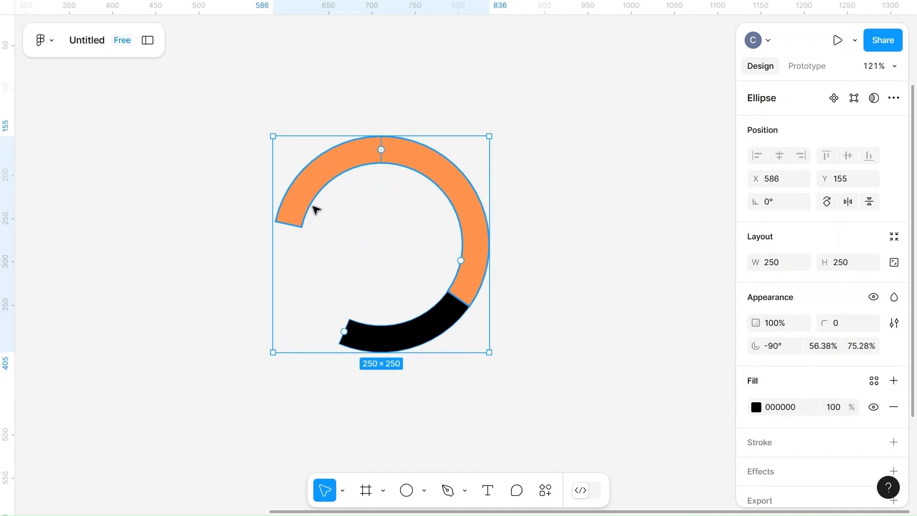
{"action": "left_click_drag", "start_coordinate": [363, 340], "coordinate": [382, 157]}
- Extend the orange arc's sweep to about 77.34% and rotate its start angle to about -150.9°
{"action": "left_click", "coordinate": [426, 158]}
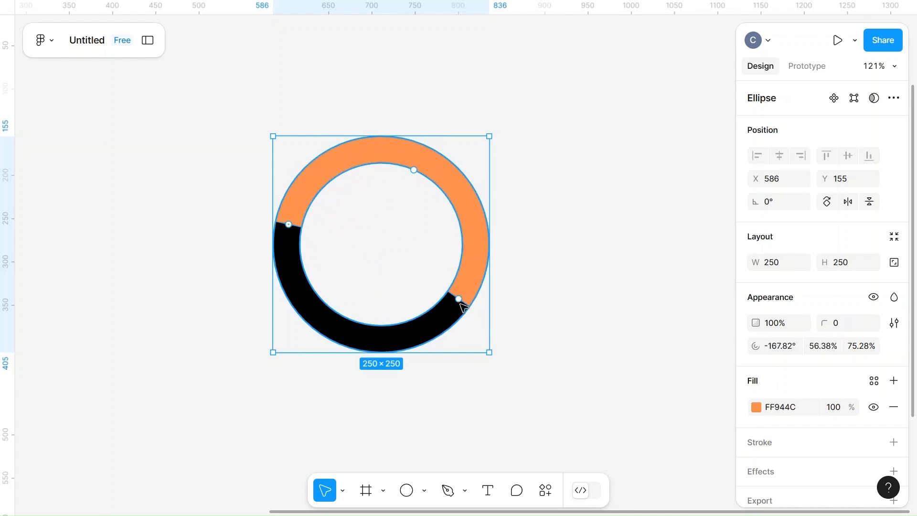
{"action": "left_click_drag", "start_coordinate": [462, 306], "coordinate": [348, 333]}
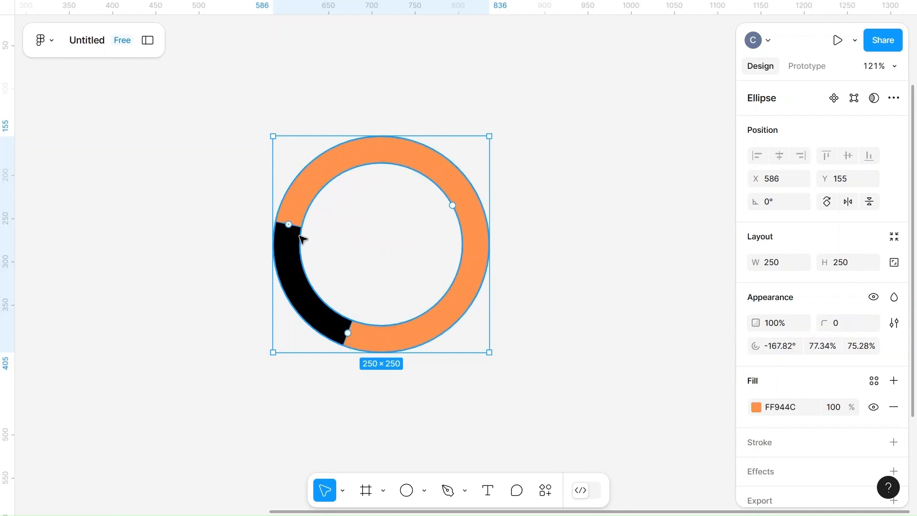
{"action": "left_click_drag", "start_coordinate": [289, 225], "coordinate": [301, 201]}
- Group the orange arc with the black ring and move the group to the horizontal centre of the iPhone 16 frame's upper part
{"action": "left_click", "coordinate": [348, 174]}
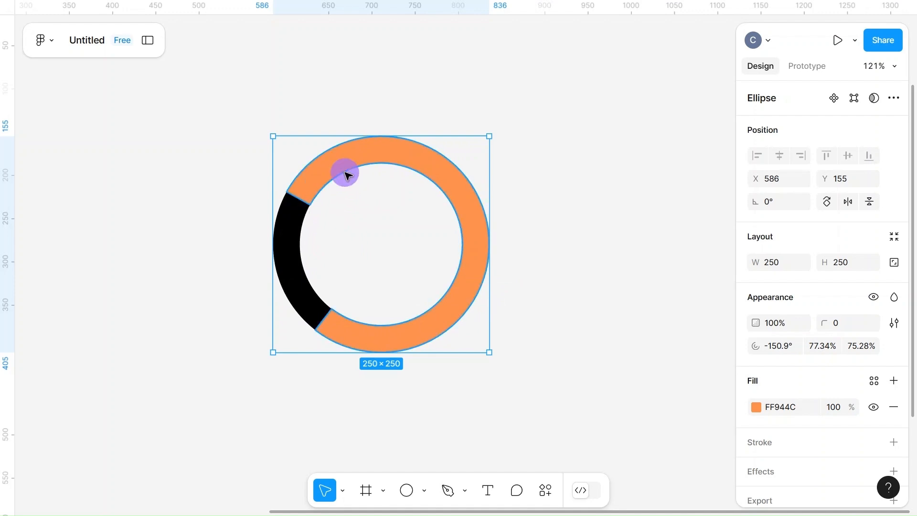
{"action": "left_click", "coordinate": [283, 257], "text": "shift"}
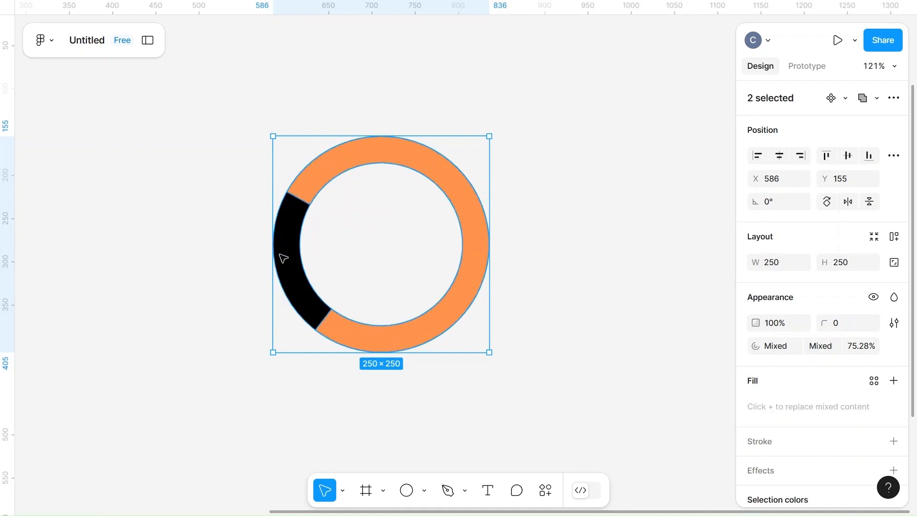
{"action": "key", "text": "ctrl+g"}
{"action": "scroll", "coordinate": [412, 179], "scroll_direction": "down", "scroll_amount": 5}
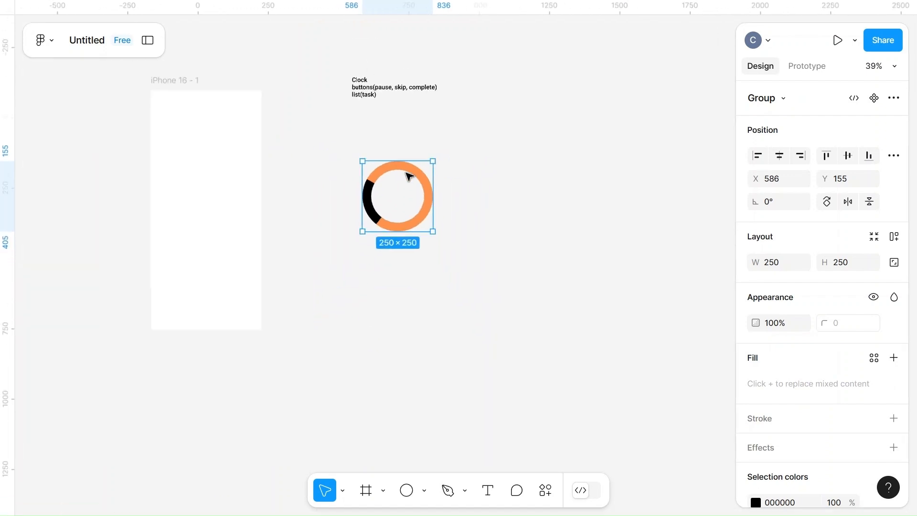
{"action": "left_click_drag", "start_coordinate": [407, 193], "coordinate": [215, 160]}
{"action": "left_click", "coordinate": [436, 193]}
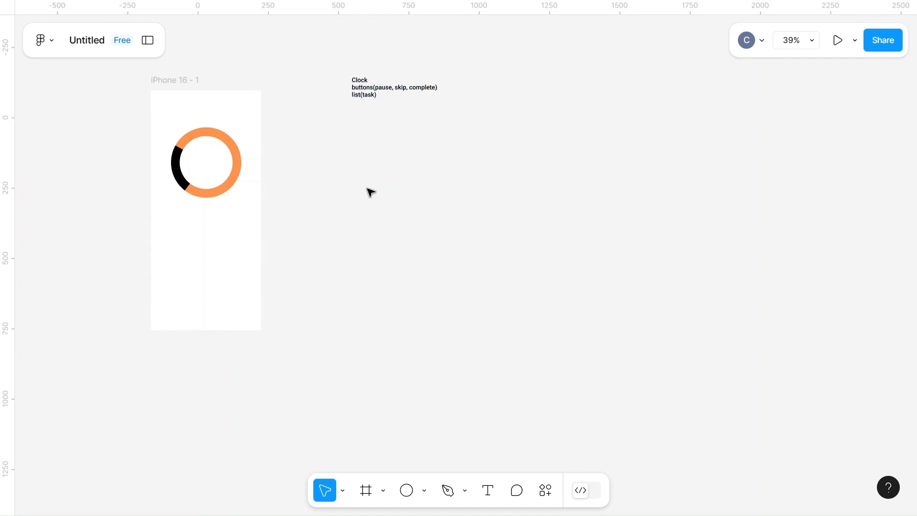
- Add the text "Complete" on the empty canvas beside the iPhone frame and wrap it in auto layout
{"action": "key", "text": "t"}
{"action": "scroll", "coordinate": [366, 188], "scroll_direction": "up", "scroll_amount": 5}
{"action": "left_click", "coordinate": [283, 173]}
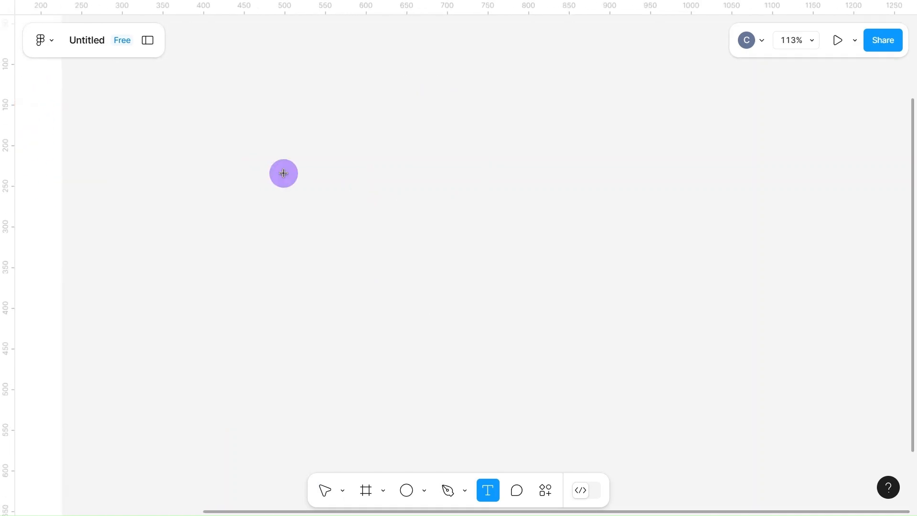
{"action": "type", "text": "Complete"}
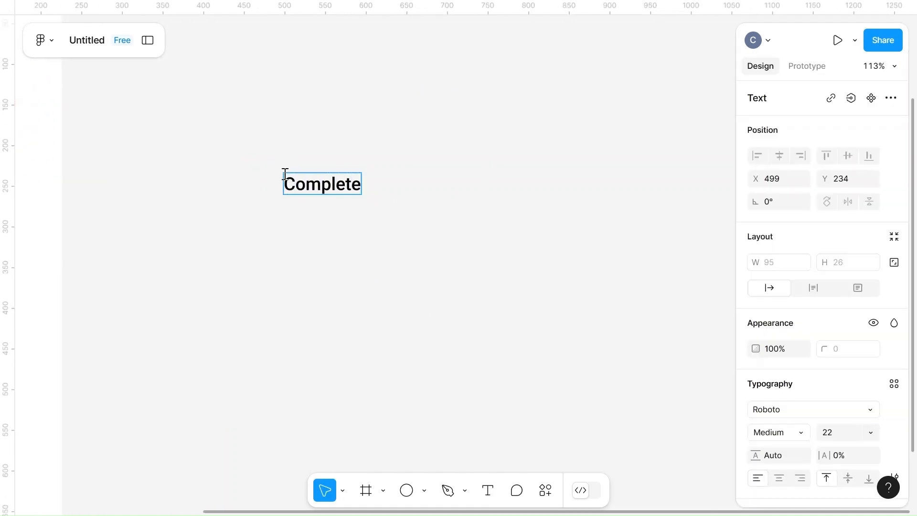
{"action": "left_click", "coordinate": [409, 174]}
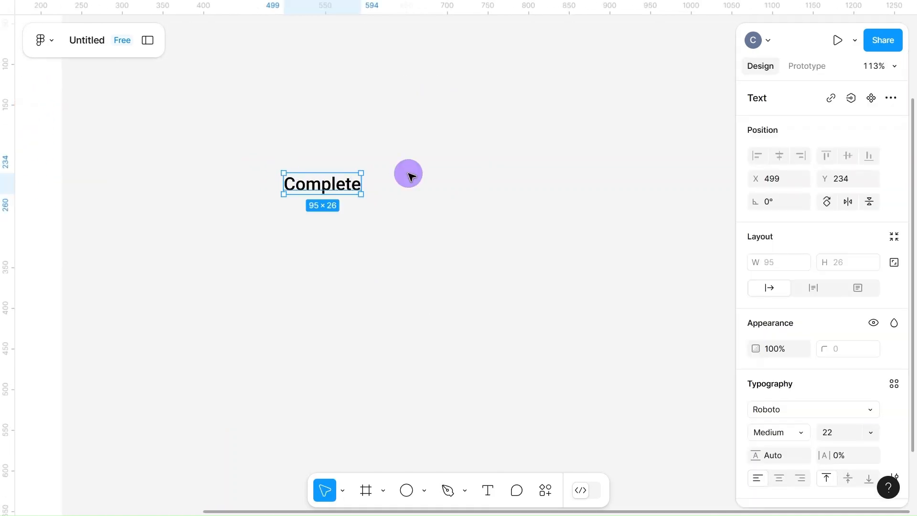
{"action": "right_click", "coordinate": [307, 190]}
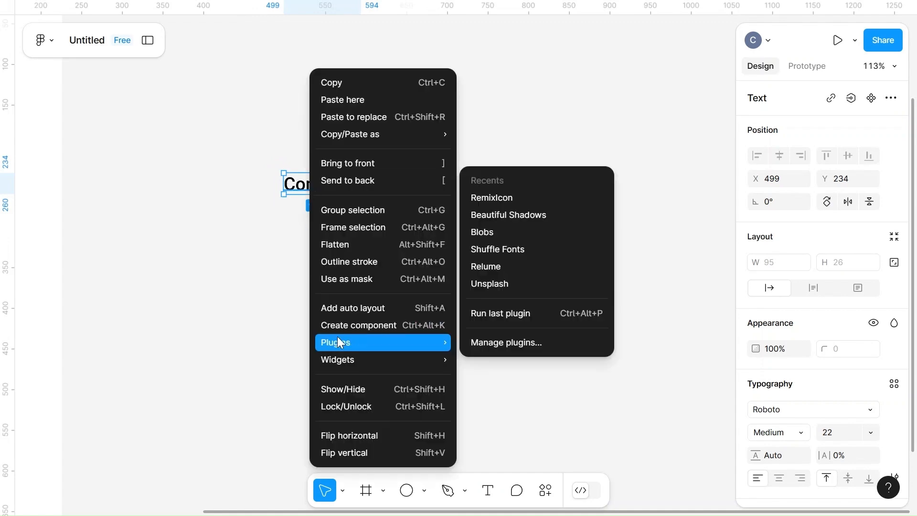
{"action": "left_click", "coordinate": [384, 309]}
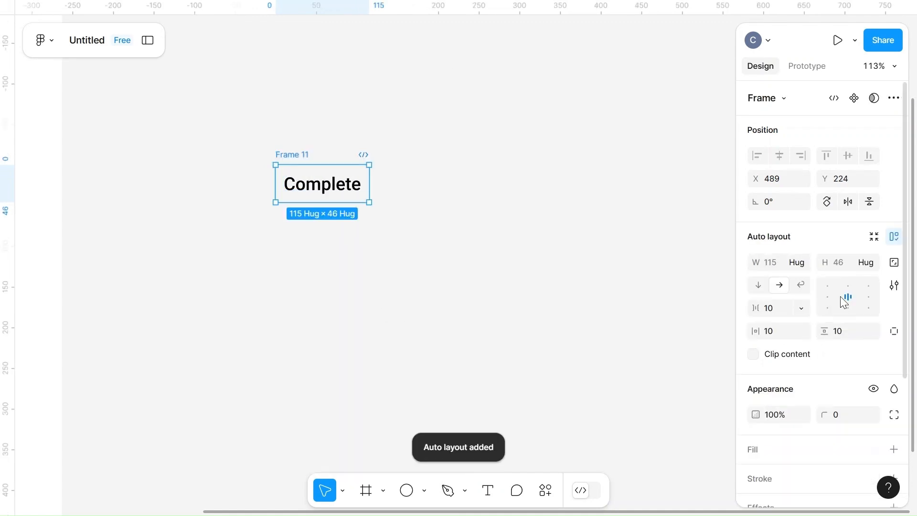
- Set the Complete button's horizontal padding to 20 and its vertical padding to 12
{"action": "scroll", "coordinate": [795, 424], "scroll_direction": "down", "scroll_amount": 2}
{"action": "scroll", "coordinate": [796, 425], "scroll_direction": "down", "scroll_amount": 1}
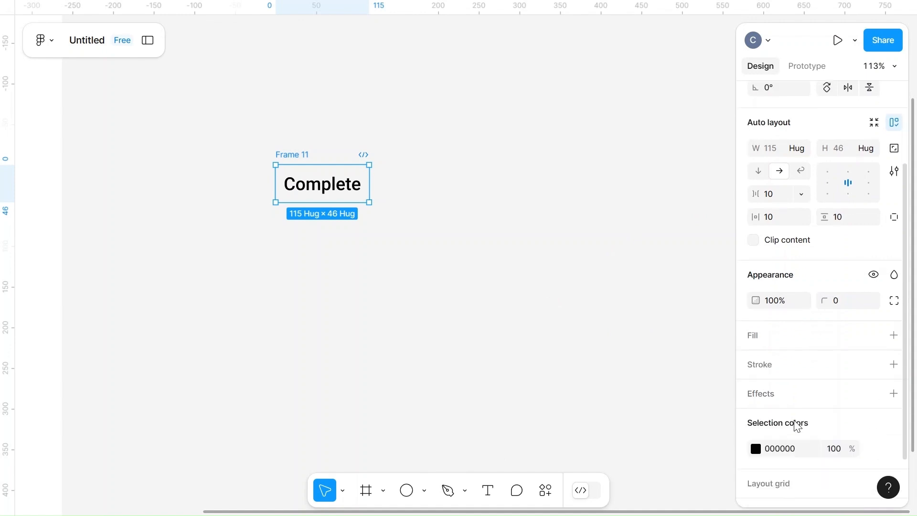
{"action": "scroll", "coordinate": [811, 382], "scroll_direction": "up", "scroll_amount": 3}
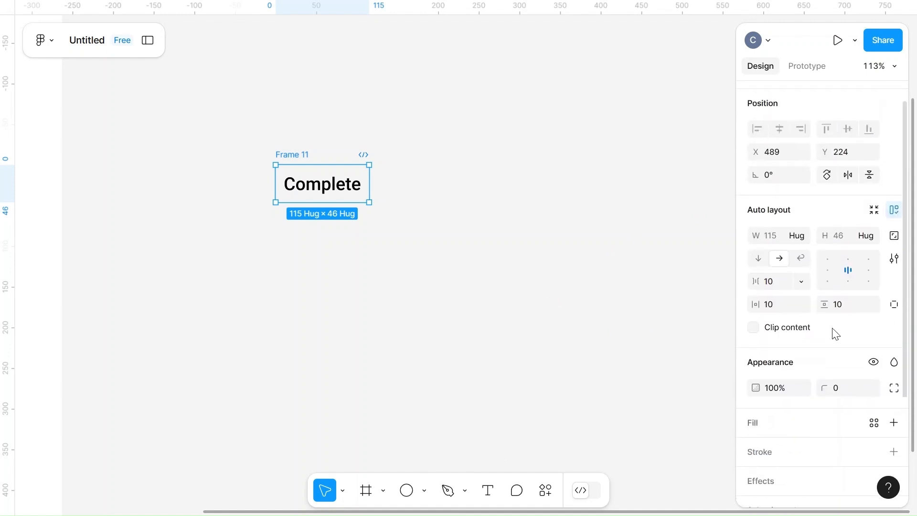
{"action": "left_click", "coordinate": [782, 311]}
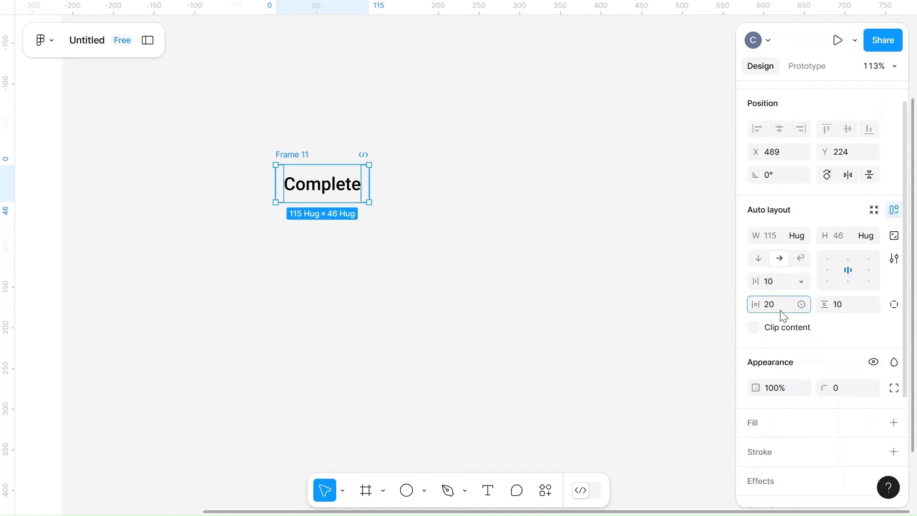
{"action": "left_click", "coordinate": [835, 330]}
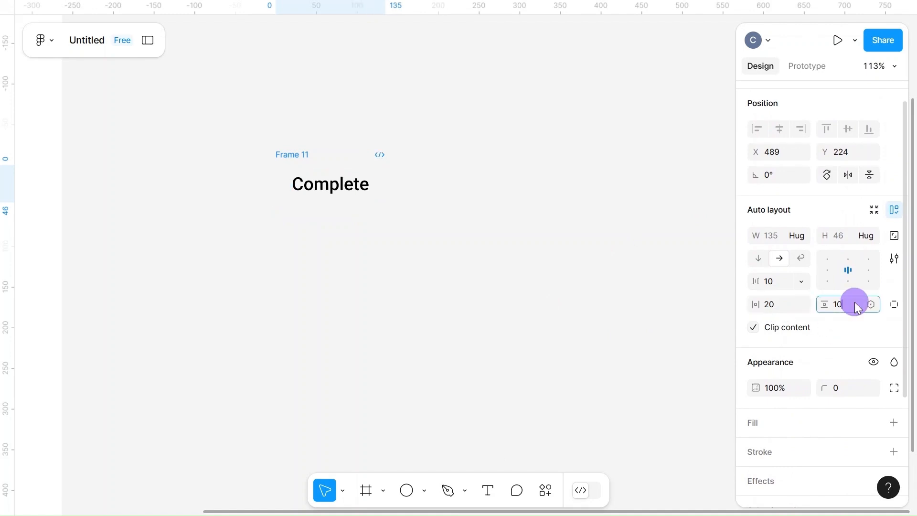
{"action": "key", "text": "BackSpace"}
{"action": "type", "text": "2"}
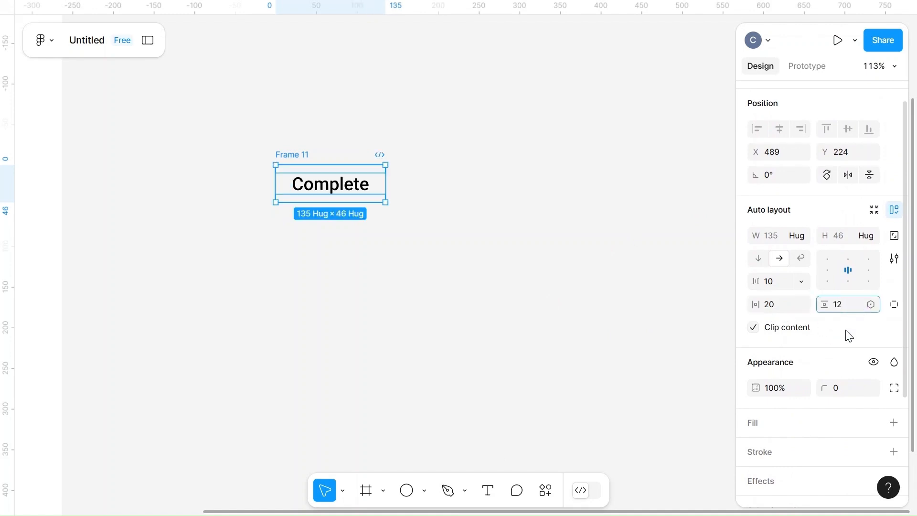
- Round the Complete button's corners to a radius of 15 and set its vertical padding to 10
{"action": "left_click", "coordinate": [835, 391]}
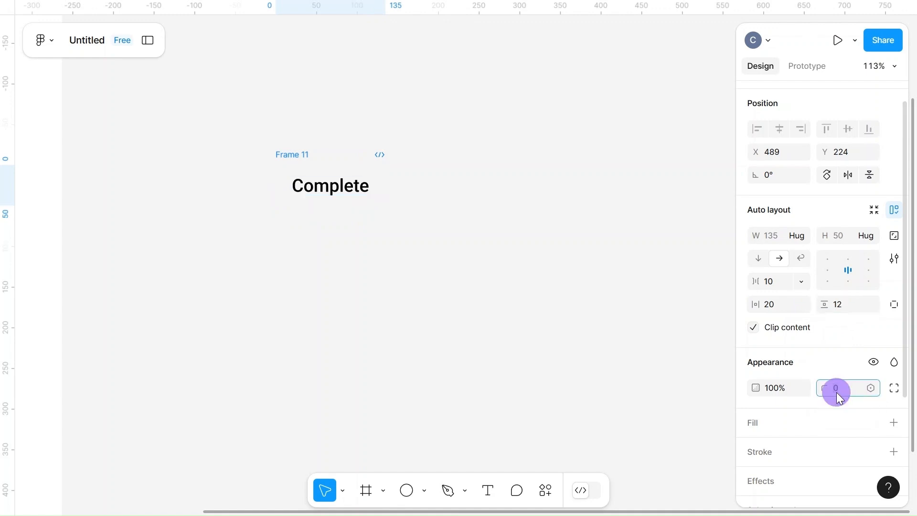
{"action": "type", "text": "20"}
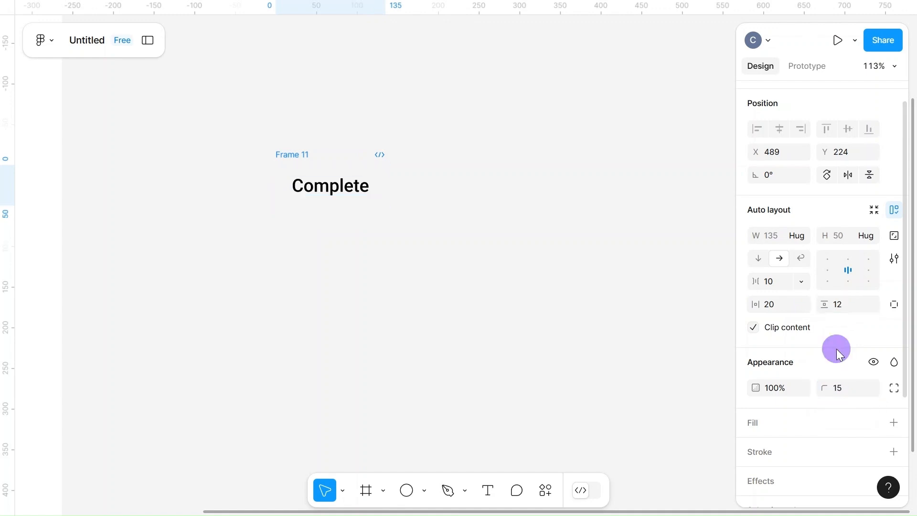
{"action": "left_click", "coordinate": [845, 304]}
{"action": "type", "text": "10"}
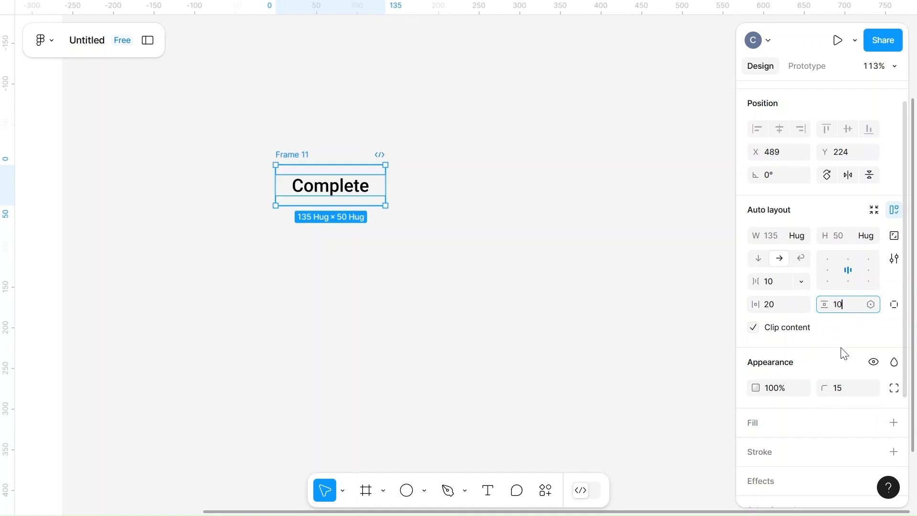
- Add a fill to the Complete button's frame and colour it black, 000000
{"action": "scroll", "coordinate": [844, 354], "scroll_direction": "down", "scroll_amount": 3}
{"action": "left_click", "coordinate": [753, 353]}
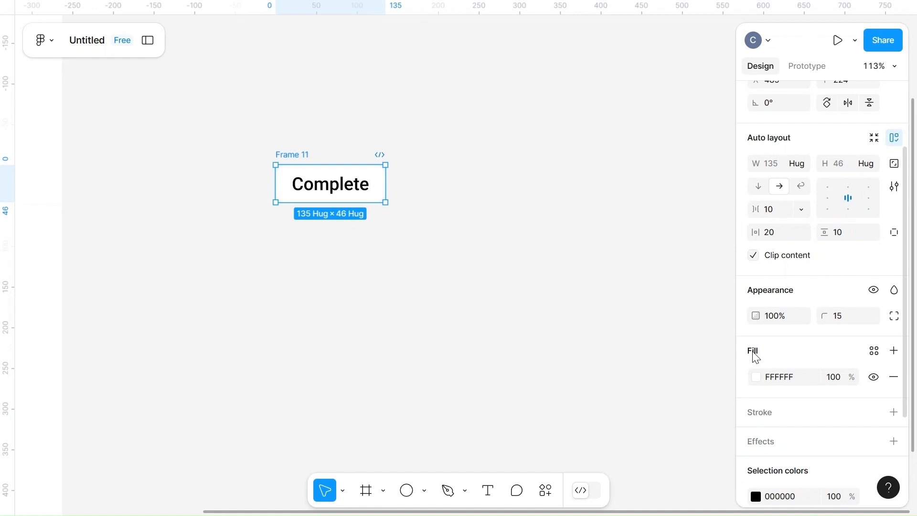
{"action": "left_click", "coordinate": [779, 382]}
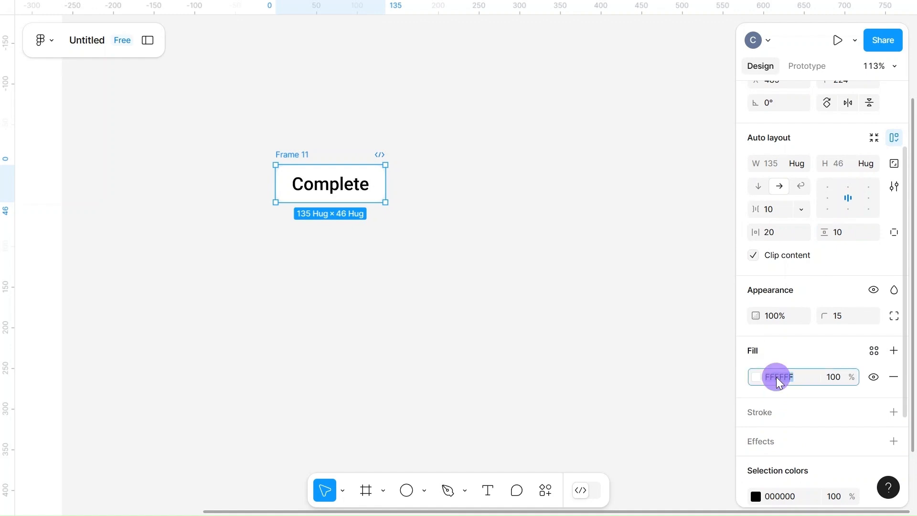
{"action": "left_click", "coordinate": [755, 377]}
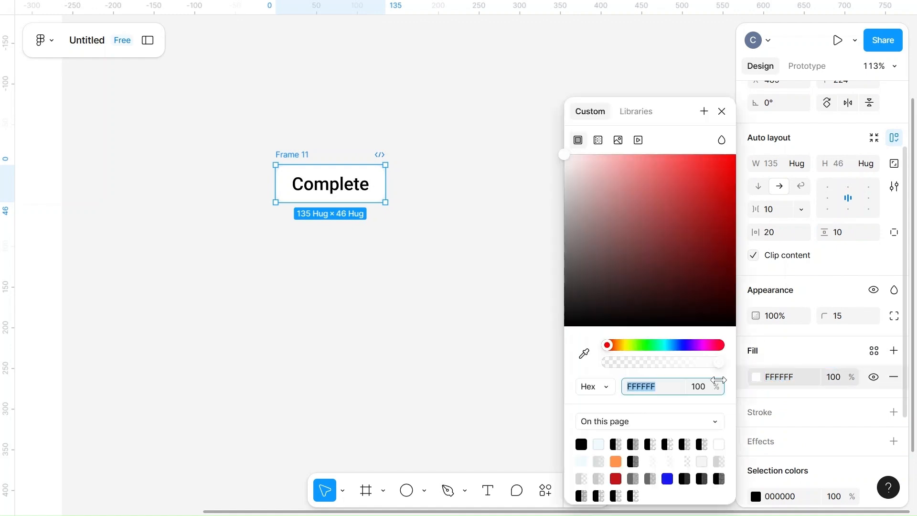
{"action": "left_click", "coordinate": [581, 445]}
{"action": "left_click", "coordinate": [779, 356]}
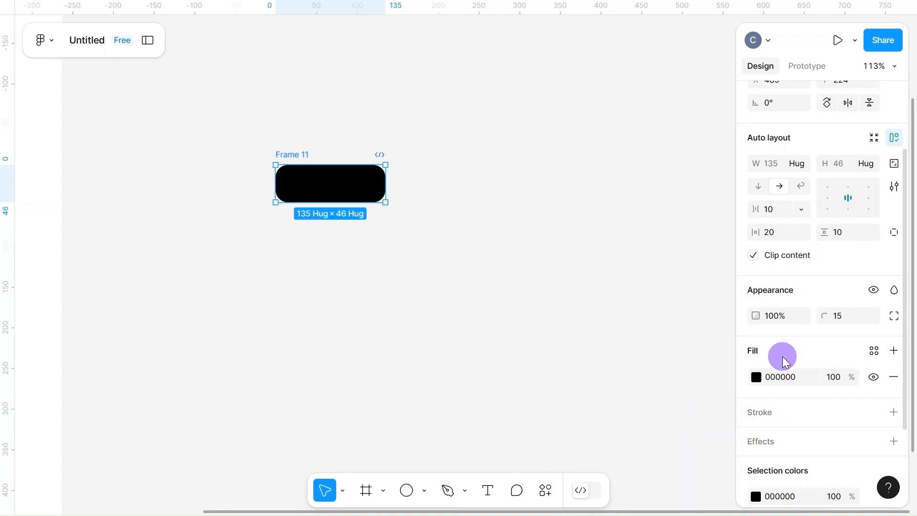
- Recolour the Complete button's label text white using one of the page colours
{"action": "scroll", "coordinate": [781, 374], "scroll_direction": "up", "scroll_amount": 2}
{"action": "left_click", "coordinate": [330, 184]}
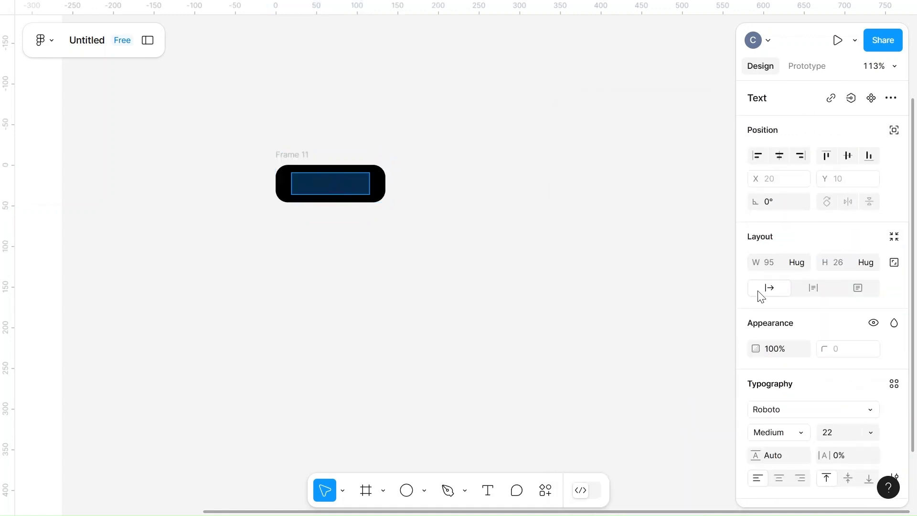
{"action": "scroll", "coordinate": [788, 359], "scroll_direction": "down", "scroll_amount": 3}
{"action": "left_click", "coordinate": [757, 384]}
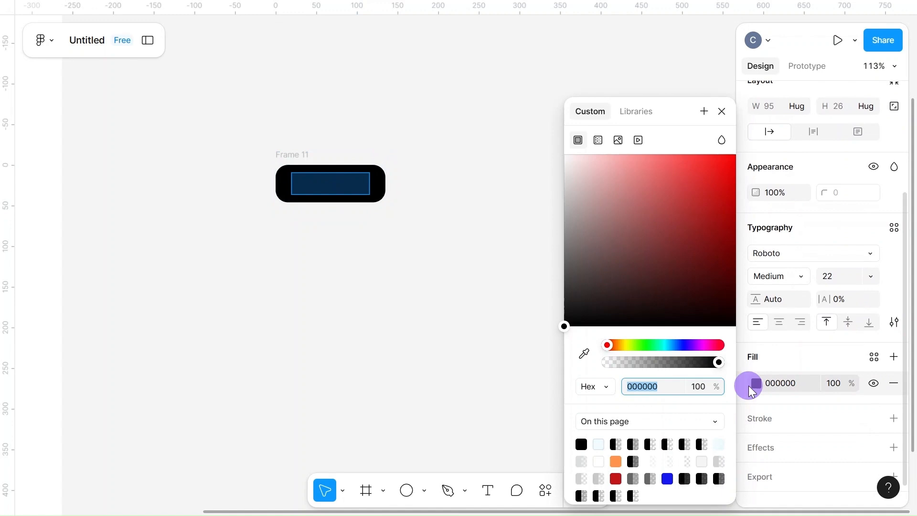
{"action": "left_click", "coordinate": [598, 444]}
{"action": "left_click", "coordinate": [483, 237]}
{"action": "scroll", "coordinate": [484, 237], "scroll_direction": "down", "scroll_amount": 3}
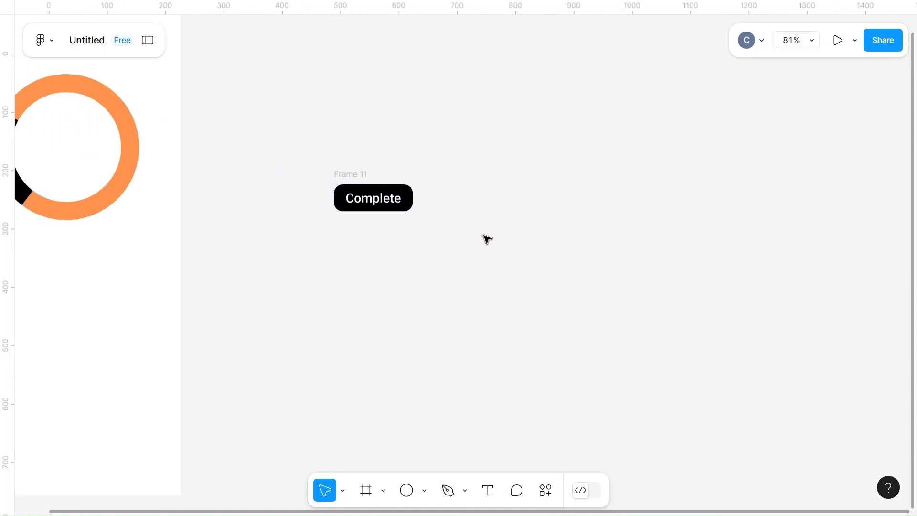
- Duplicate the Complete button beside the original and open the copy's label for editing
{"action": "left_click", "coordinate": [352, 178]}
{"action": "key", "text": "ctrl+d"}
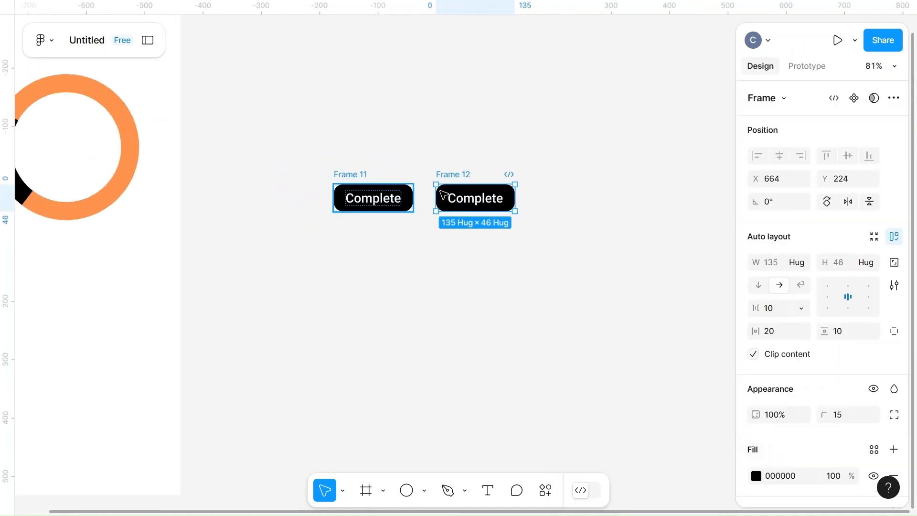
{"action": "double_click", "coordinate": [474, 198]}
{"action": "double_click", "coordinate": [478, 198]}
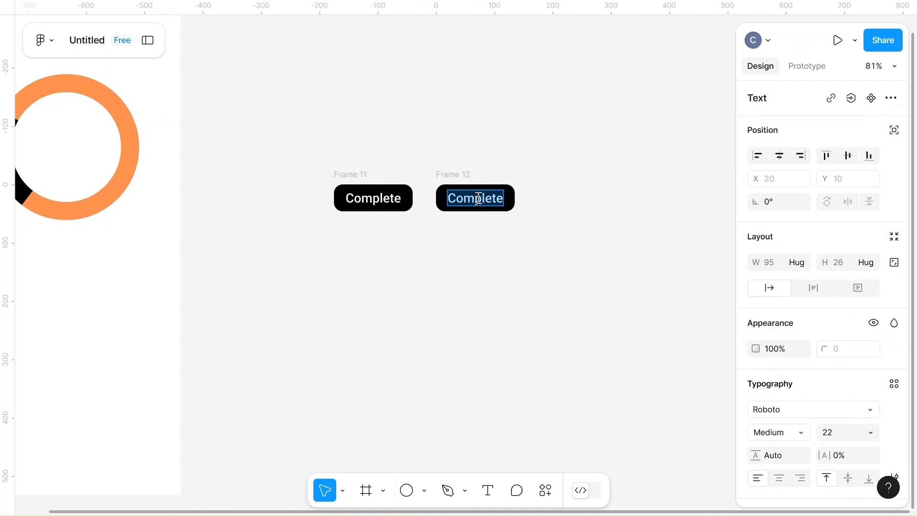
{"action": "type", "text": "Pasue"}
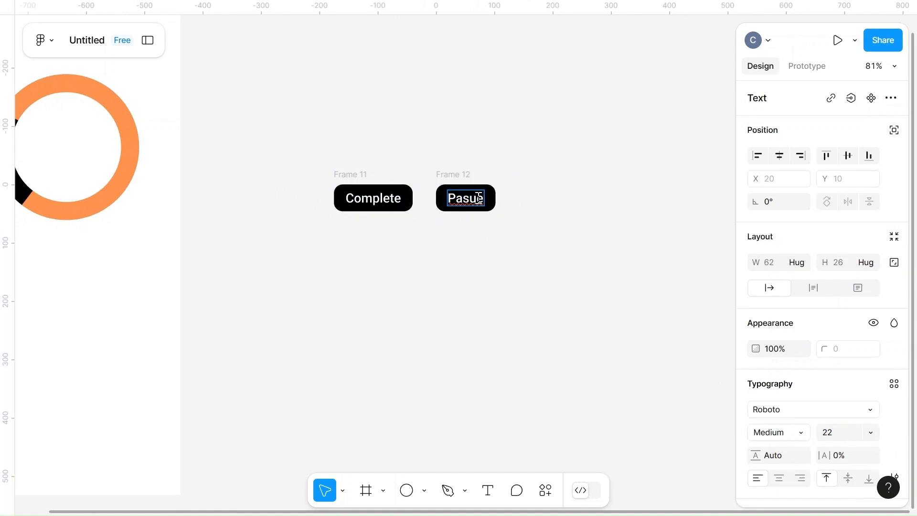
{"action": "key", "text": "BackSpace"}
{"action": "key", "text": "BackSpace"}
{"action": "key", "text": "BackSpace"}
{"action": "key", "text": "BackSpace"}
{"action": "key", "text": "BackSpace"}
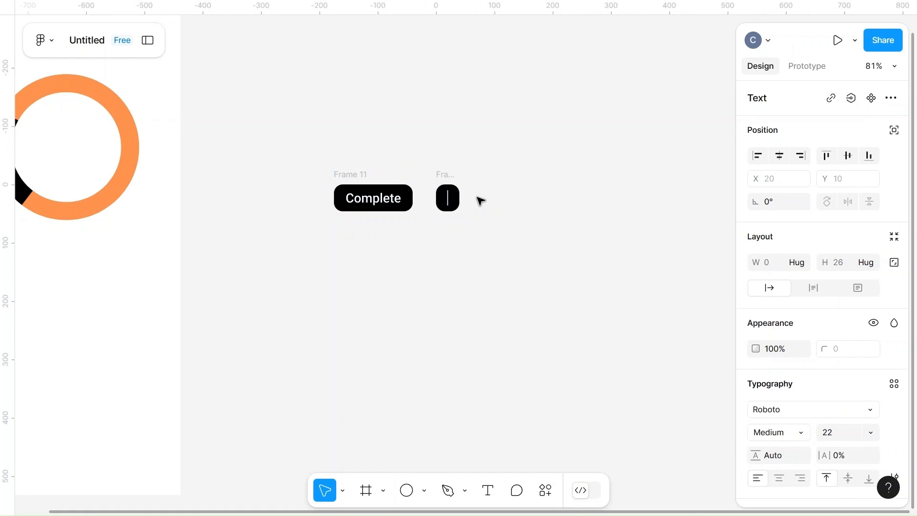
- Enter "Start" as the copied button's label
{"action": "type", "text": "Start"}
{"action": "key", "text": "Escape"}
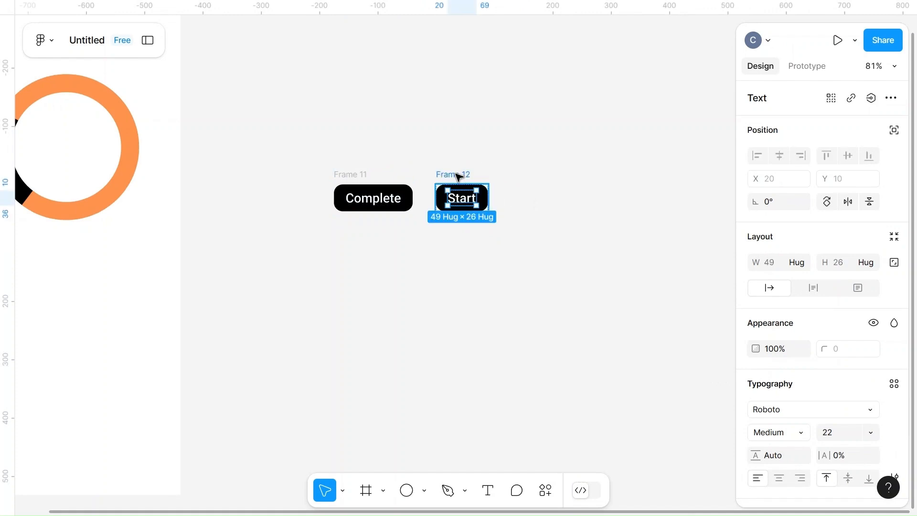
- Duplicate the Start button beside it and change the copy's label to "Stop"
{"action": "left_click", "coordinate": [456, 175]}
{"action": "key", "text": "ctrl+d"}
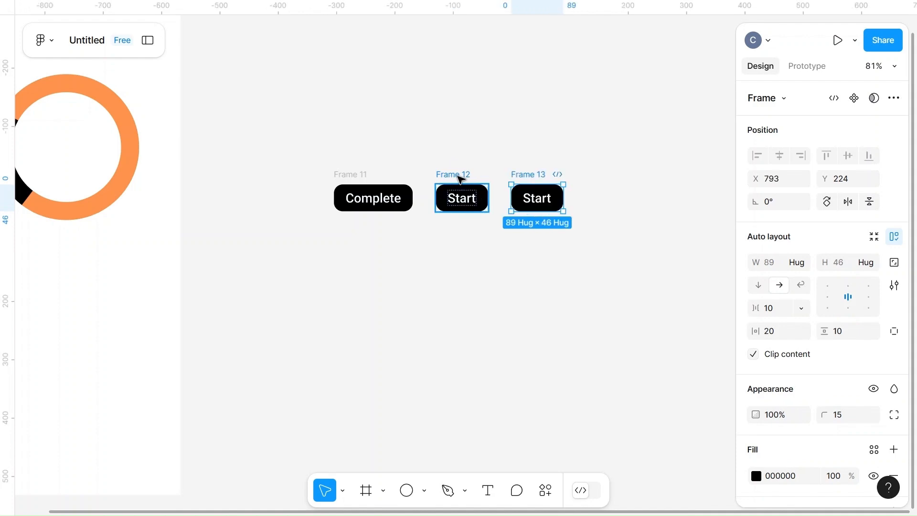
{"action": "double_click", "coordinate": [527, 196]}
{"action": "double_click", "coordinate": [540, 200]}
{"action": "type", "text": "Stop"}
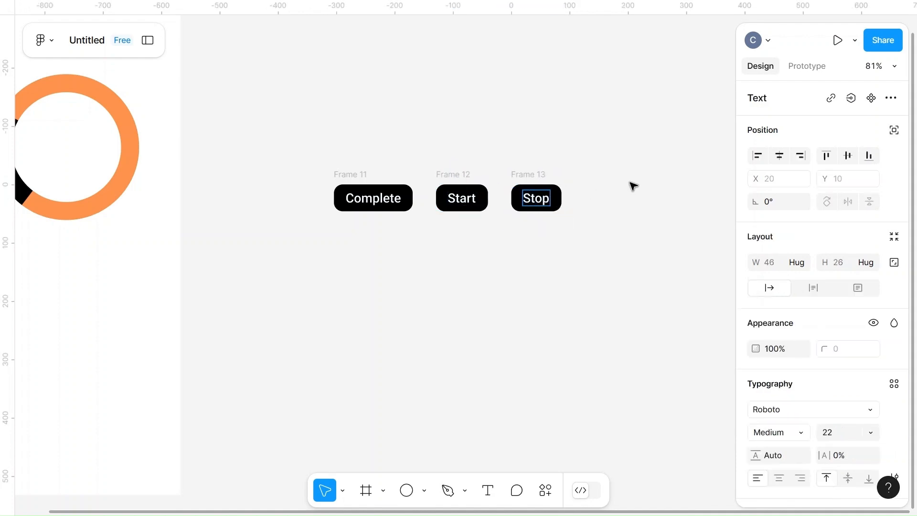
{"action": "key", "text": "Escape"}
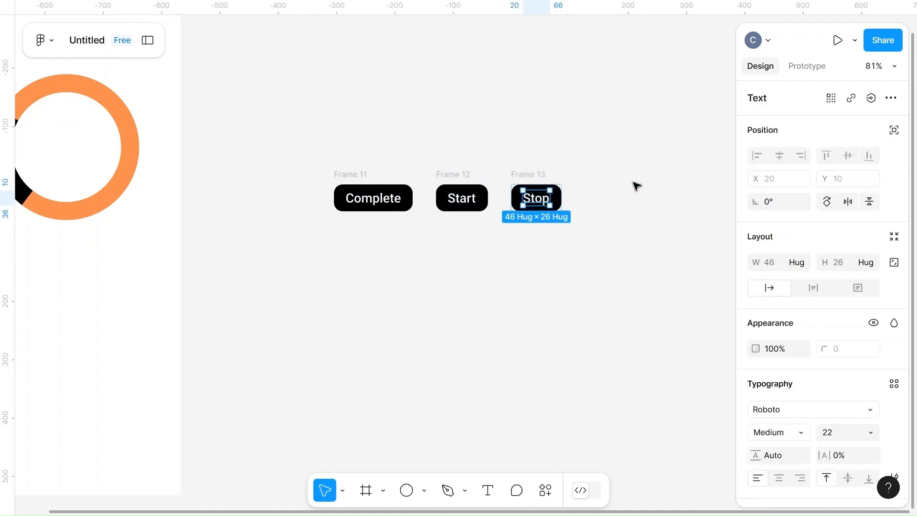
{"action": "left_click", "coordinate": [470, 143]}
{"action": "left_click", "coordinate": [537, 177]}
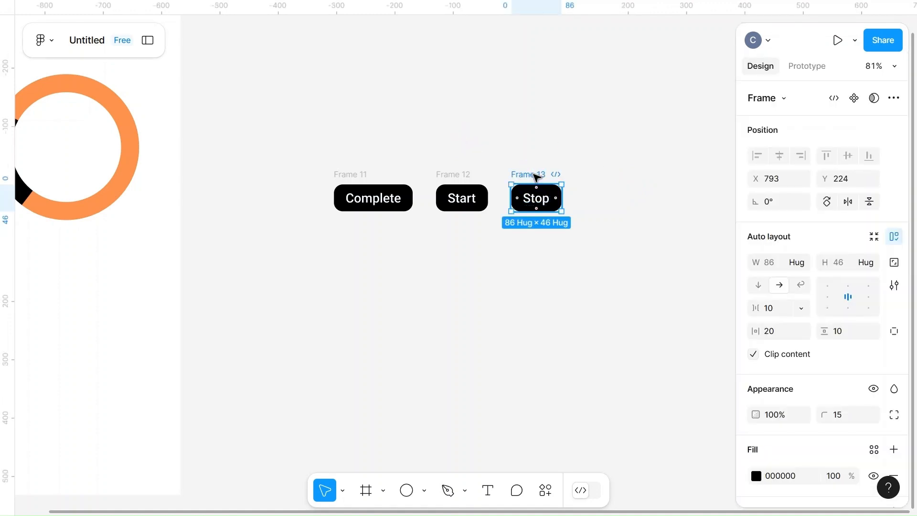
{"action": "left_click", "coordinate": [555, 148]}
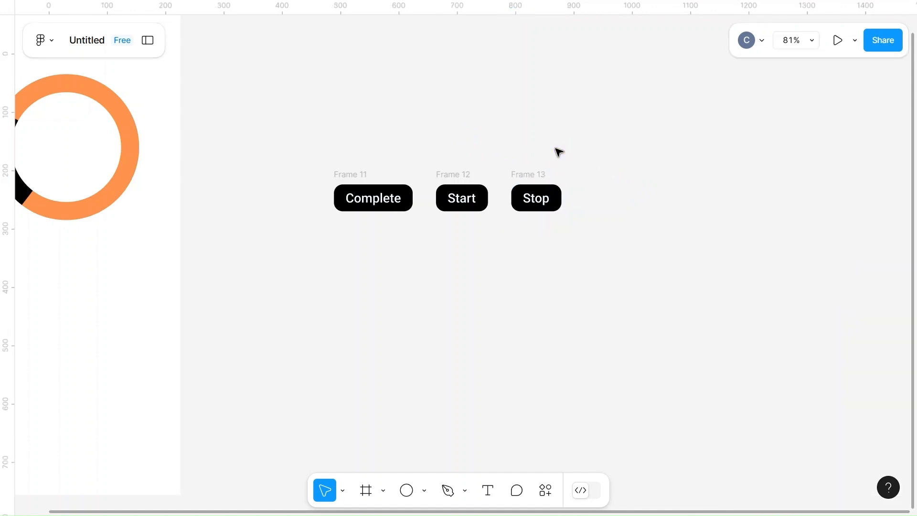
- Add the text "Workout" on the empty canvas below the three buttons
{"action": "scroll", "coordinate": [559, 152], "scroll_direction": "up", "scroll_amount": 5}
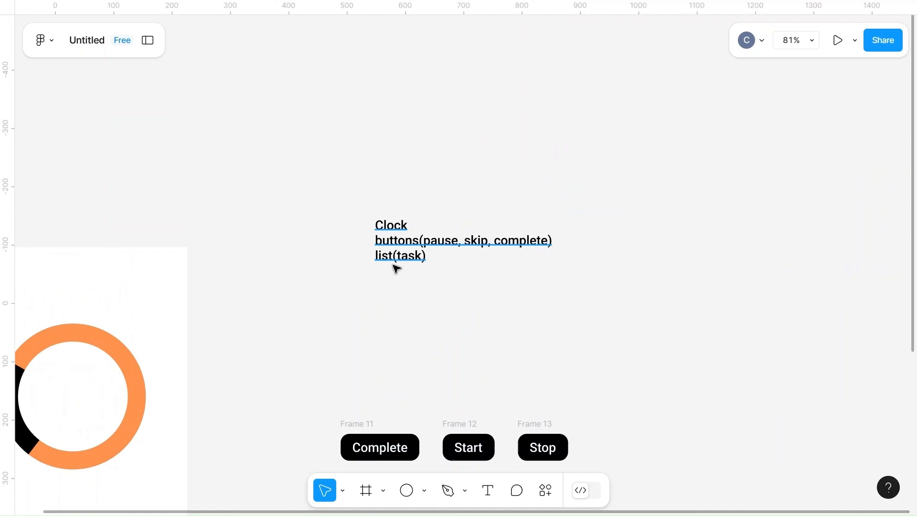
{"action": "scroll", "coordinate": [467, 287], "scroll_direction": "down", "scroll_amount": 7}
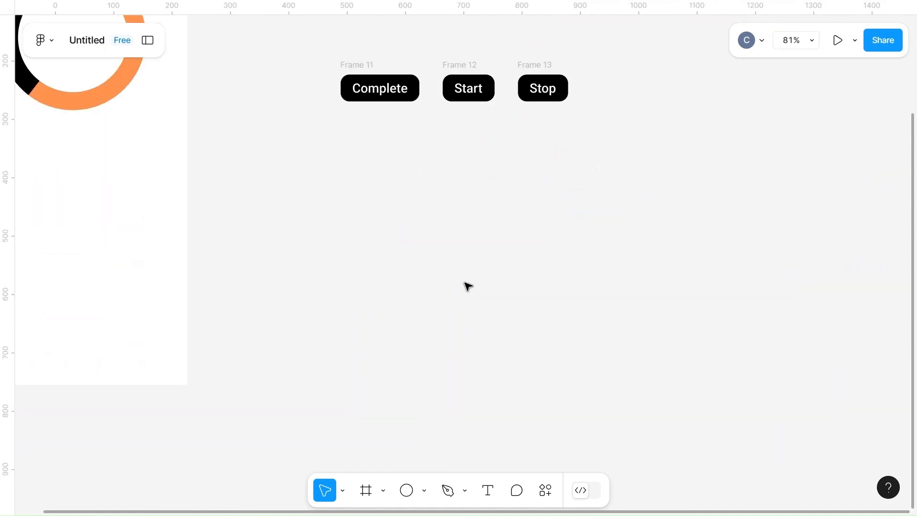
{"action": "scroll", "coordinate": [466, 286], "scroll_direction": "right", "scroll_amount": 1}
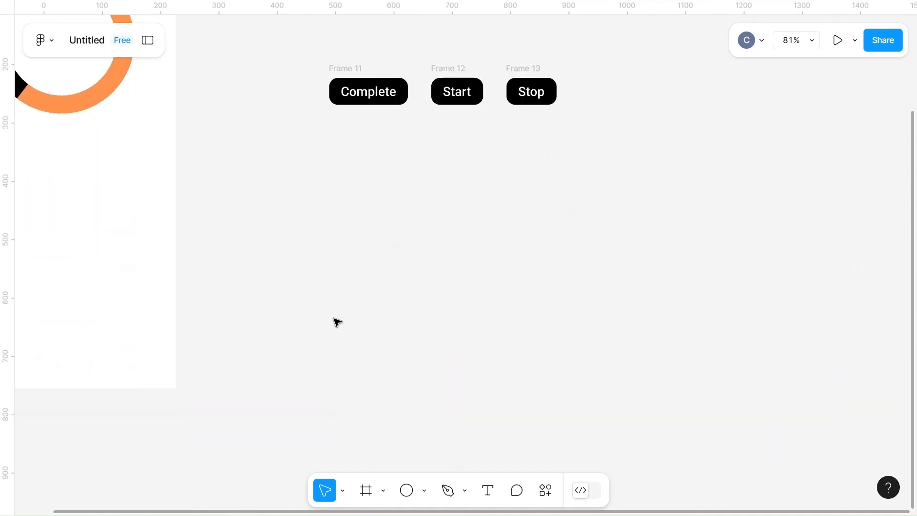
{"action": "left_click", "coordinate": [311, 318]}
{"action": "key", "text": "t"}
{"action": "left_click", "coordinate": [358, 270]}
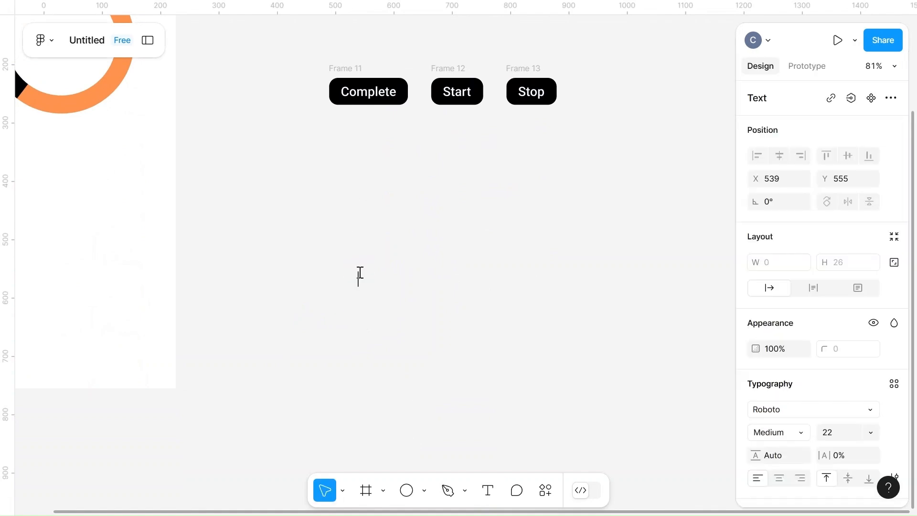
{"action": "type", "text": "Workou"}
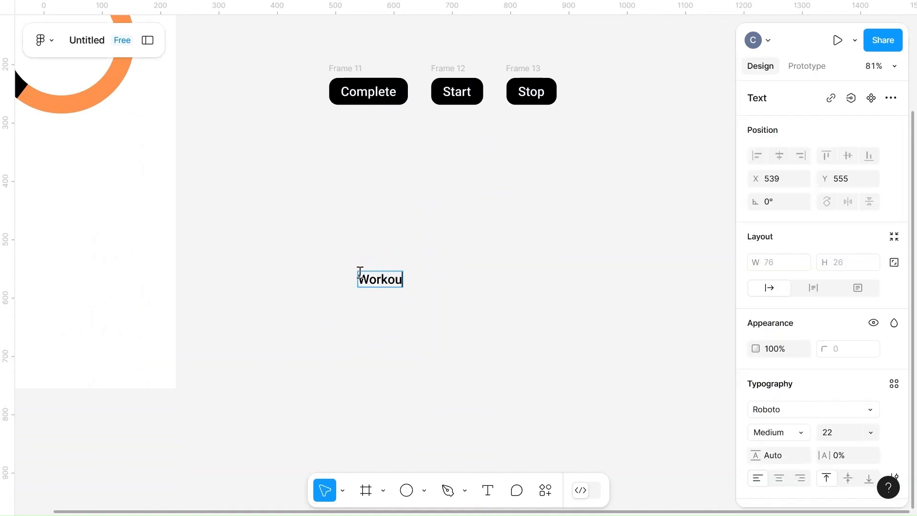
{"action": "type", "text": "t"}
{"action": "key", "text": "Escape"}
{"action": "scroll", "coordinate": [485, 282], "scroll_direction": "right", "scroll_amount": 5}
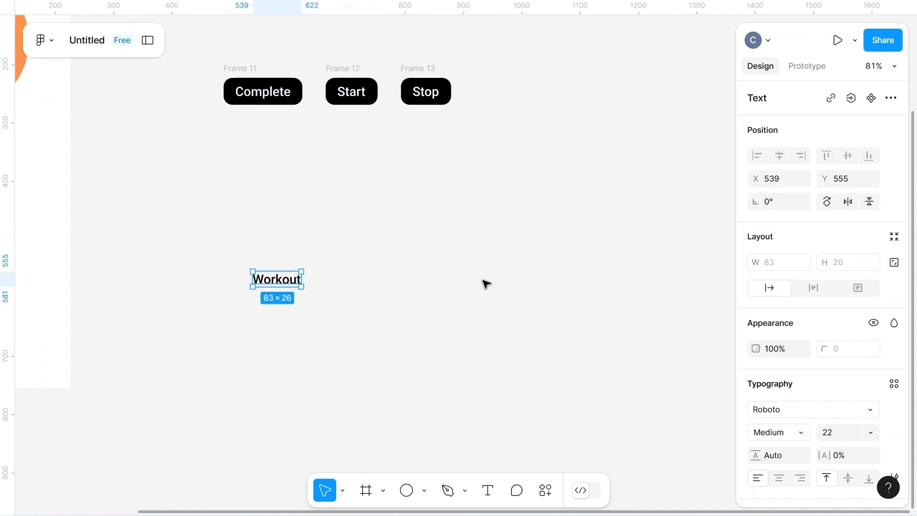
{"action": "scroll", "coordinate": [486, 284], "scroll_direction": "up", "scroll_amount": 3}
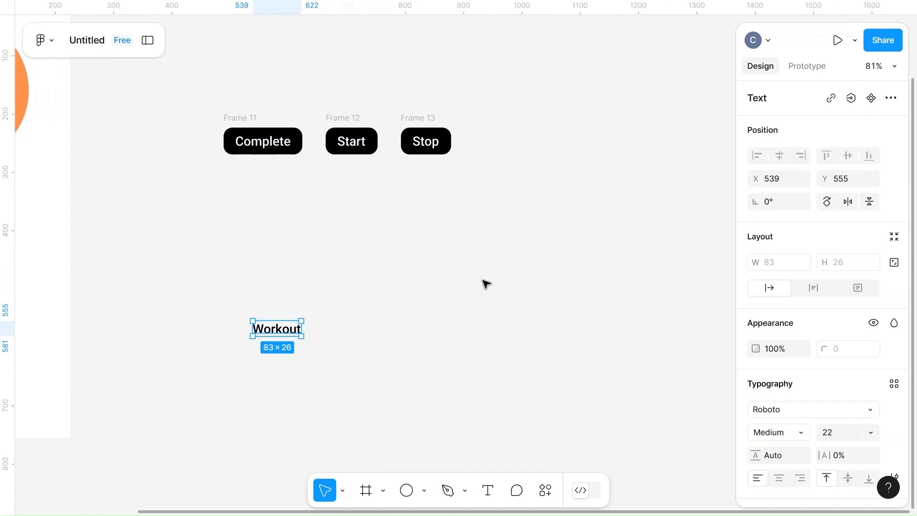
{"action": "left_click", "coordinate": [377, 330]}
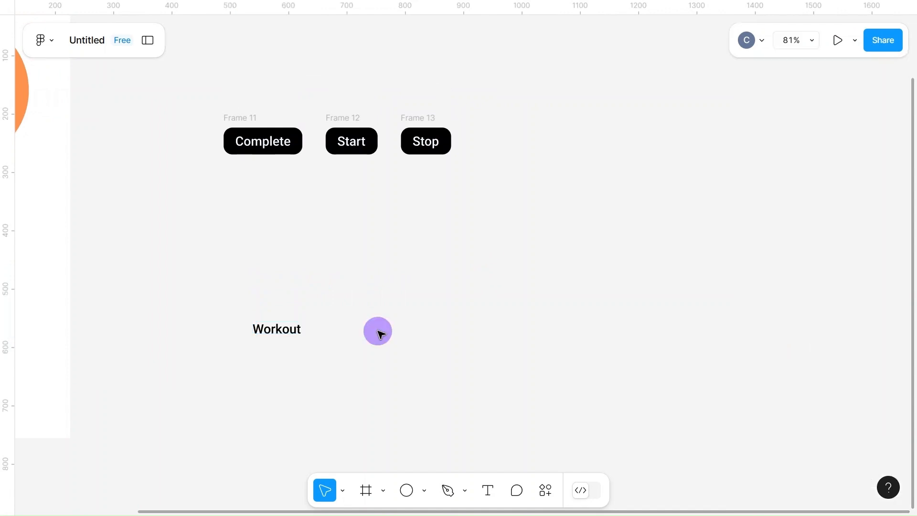
{"action": "left_click", "coordinate": [274, 334]}
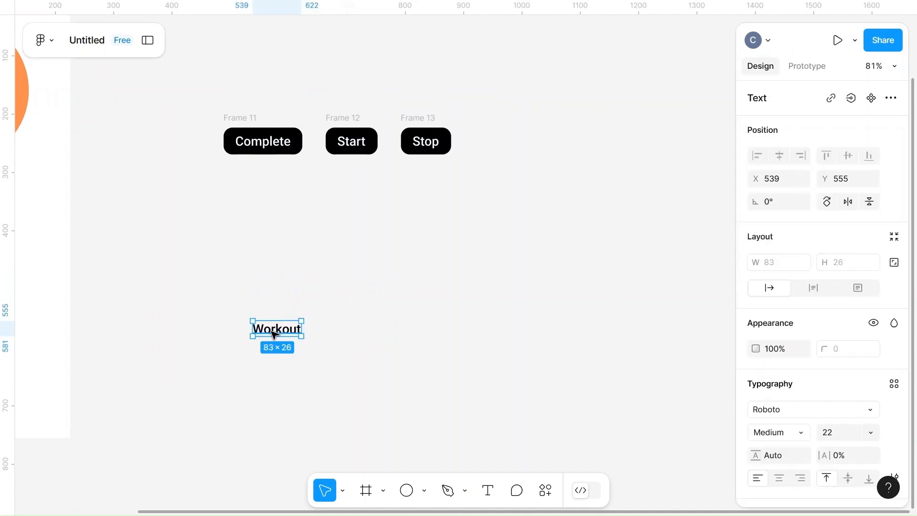
{"action": "left_click", "coordinate": [356, 340]}
{"action": "left_click", "coordinate": [265, 330]}
{"action": "double_click", "coordinate": [265, 329]}
{"action": "left_click", "coordinate": [354, 324]}
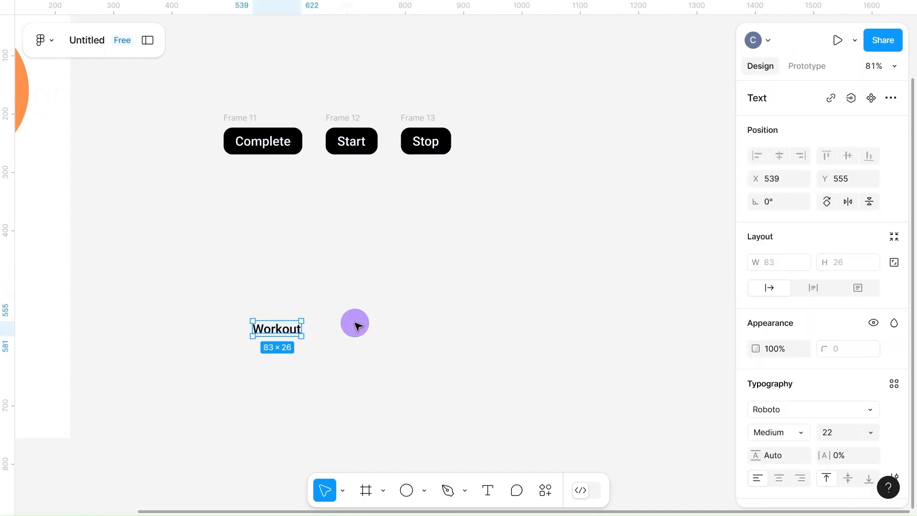
- Copy the Workout text horizontally to X 709 and move the original down and away from it to X 458, Y 621
{"action": "left_click_drag", "start_coordinate": [289, 328], "coordinate": [388, 328], "text": "alt"}
{"action": "double_click", "coordinate": [388, 328]}
{"action": "left_click_drag", "start_coordinate": [282, 329], "coordinate": [225, 376]}
{"action": "left_click", "coordinate": [289, 376]}
{"action": "left_click_drag", "start_coordinate": [282, 329], "coordinate": [244, 370]}
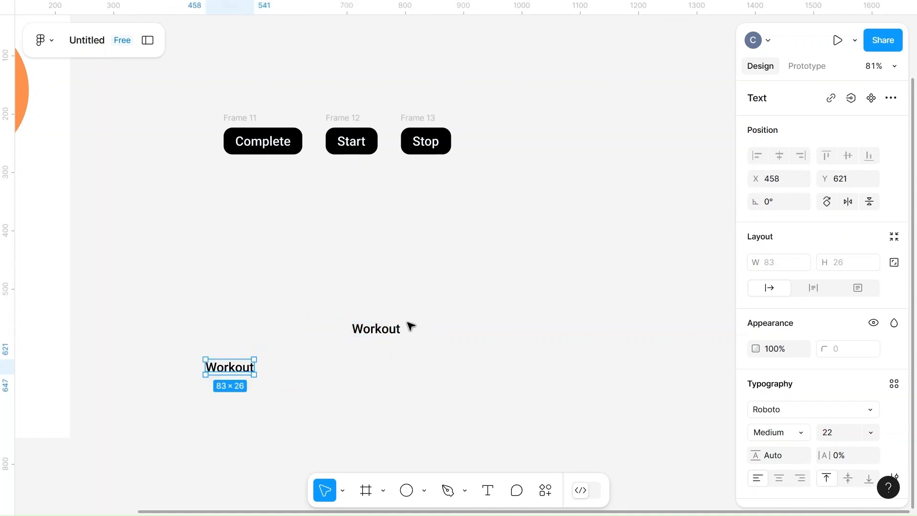
- Replace the copied Workout text with "6:00am -7:00am"
{"action": "double_click", "coordinate": [376, 327]}
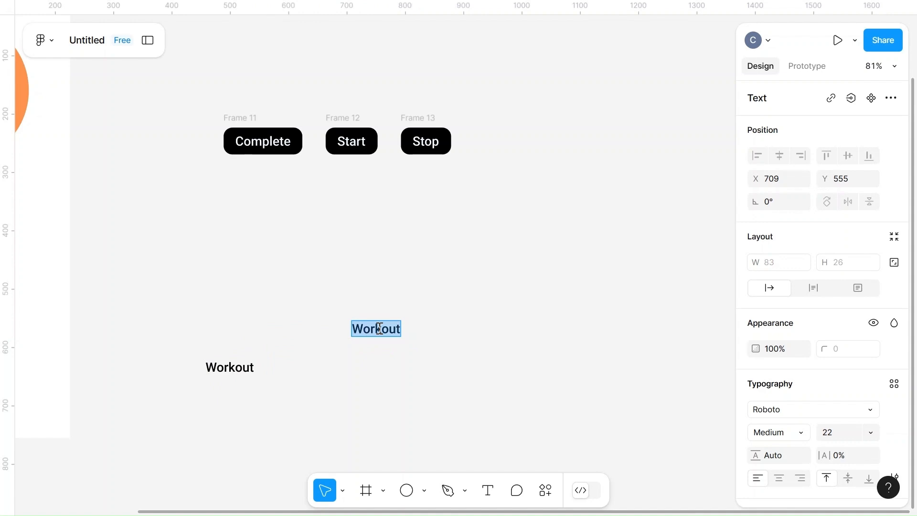
{"action": "type", "text": "6"}
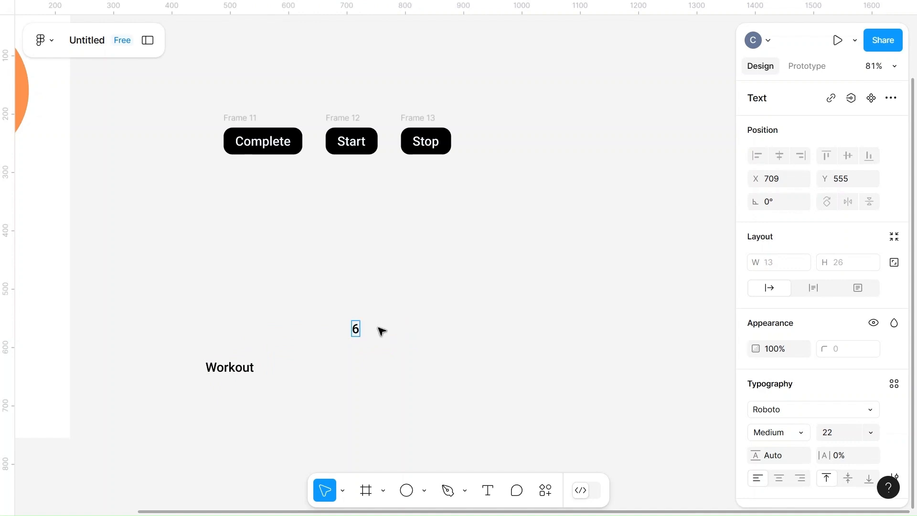
{"action": "type", "text": ":00am"}
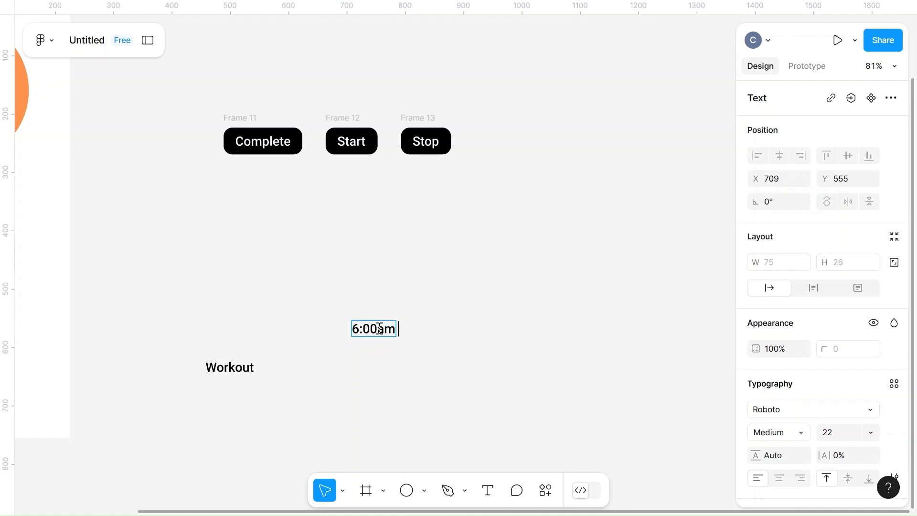
{"action": "type", "text": " -7:00am"}
{"action": "left_click", "coordinate": [487, 330]}
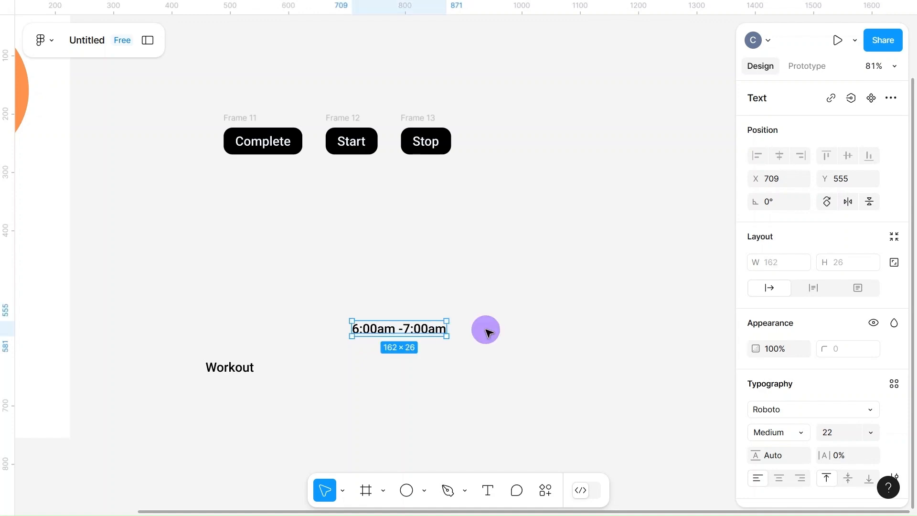
- Move the time range text beside Workout, set its weight to Regular and reduce its font size
{"action": "left_click_drag", "start_coordinate": [399, 327], "coordinate": [316, 375]}
{"action": "scroll", "coordinate": [794, 300], "scroll_direction": "down", "scroll_amount": 3}
{"action": "left_click", "coordinate": [793, 301]}
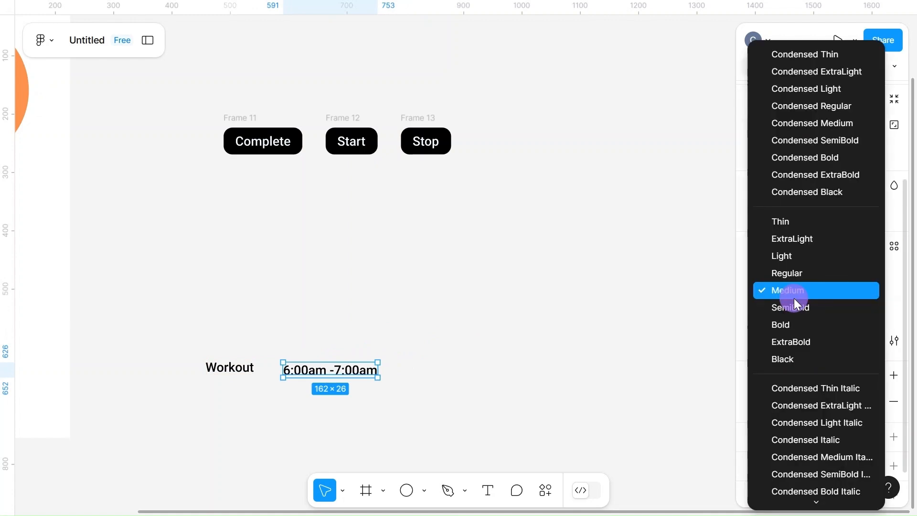
{"action": "left_click", "coordinate": [795, 270]}
{"action": "left_click", "coordinate": [839, 293]}
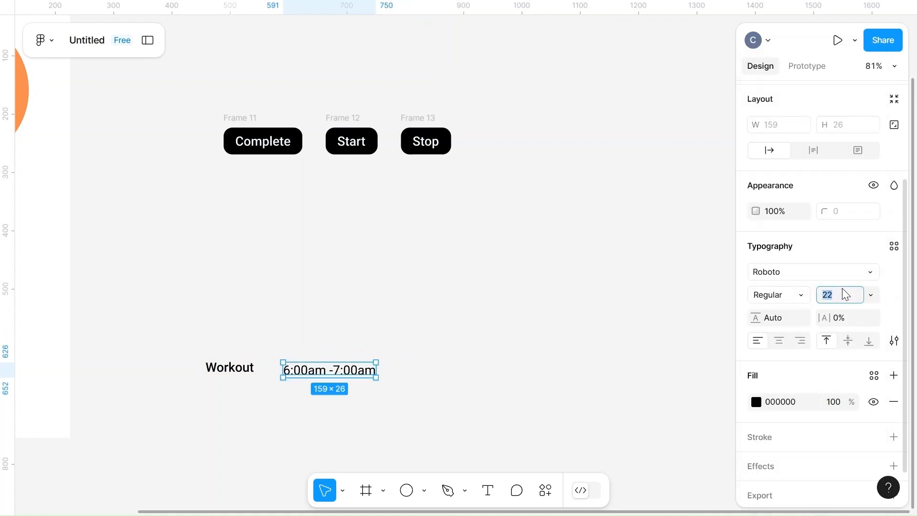
{"action": "left_click", "coordinate": [440, 403]}
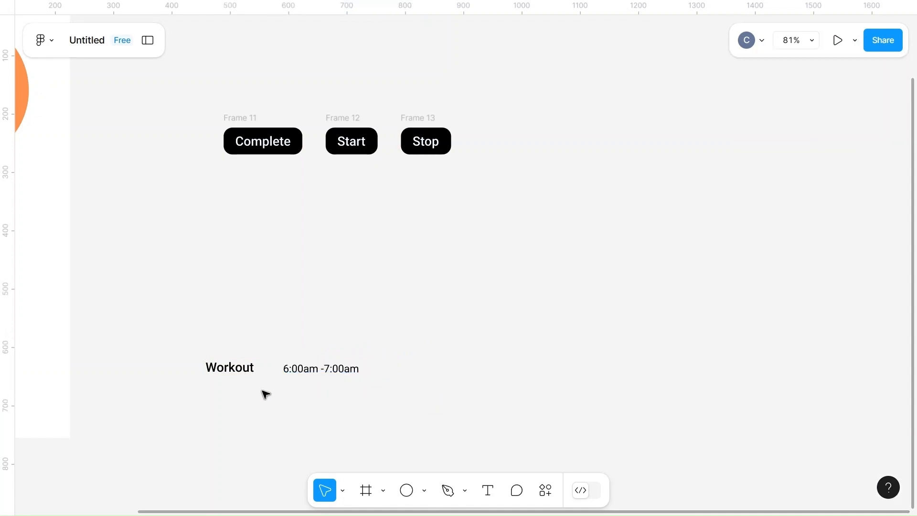
- Find a clock icon with the RemixIcon plugin by searching "time" and place the outlined System clock below the time range
{"action": "scroll", "coordinate": [286, 384], "scroll_direction": "left", "scroll_amount": 3}
{"action": "scroll", "coordinate": [287, 384], "scroll_direction": "down", "scroll_amount": 1}
{"action": "left_click", "coordinate": [390, 318]}
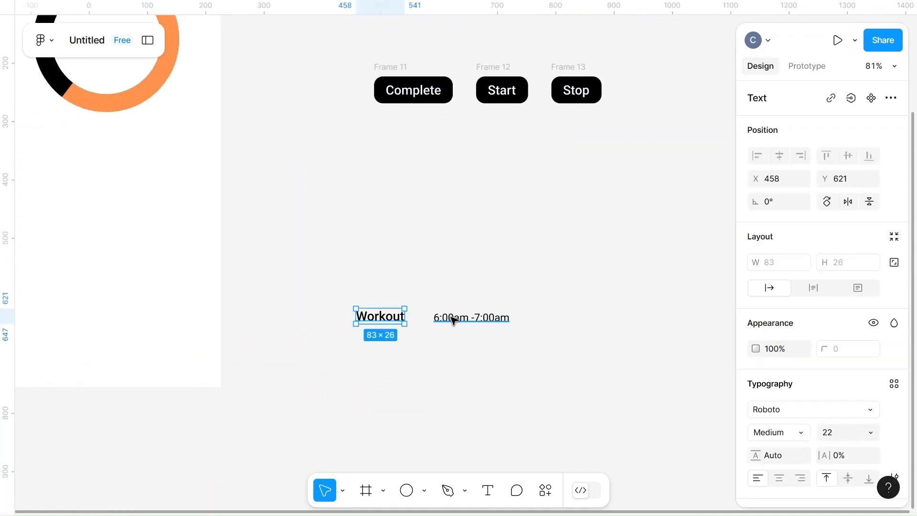
{"action": "left_click", "coordinate": [533, 320]}
{"action": "scroll", "coordinate": [533, 320], "scroll_direction": "right", "scroll_amount": 3}
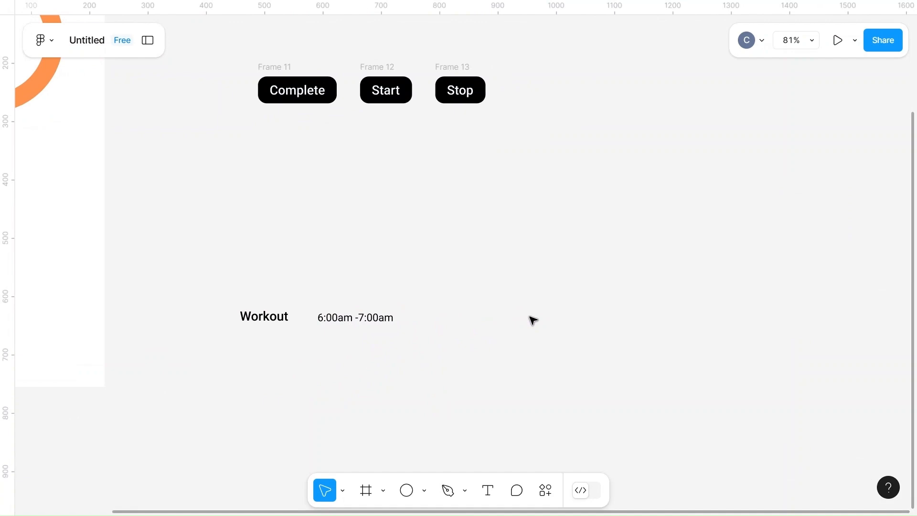
{"action": "right_click", "coordinate": [533, 320]}
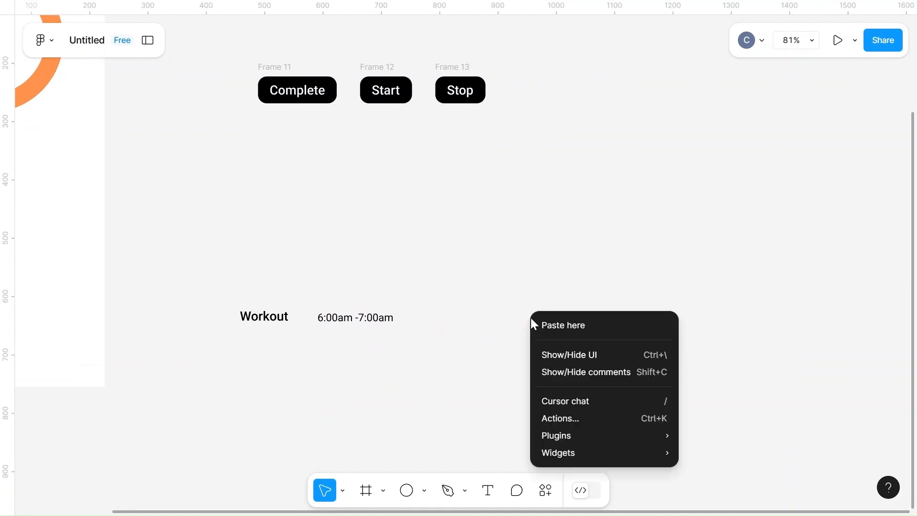
{"action": "mouse_move", "coordinate": [585, 435]}
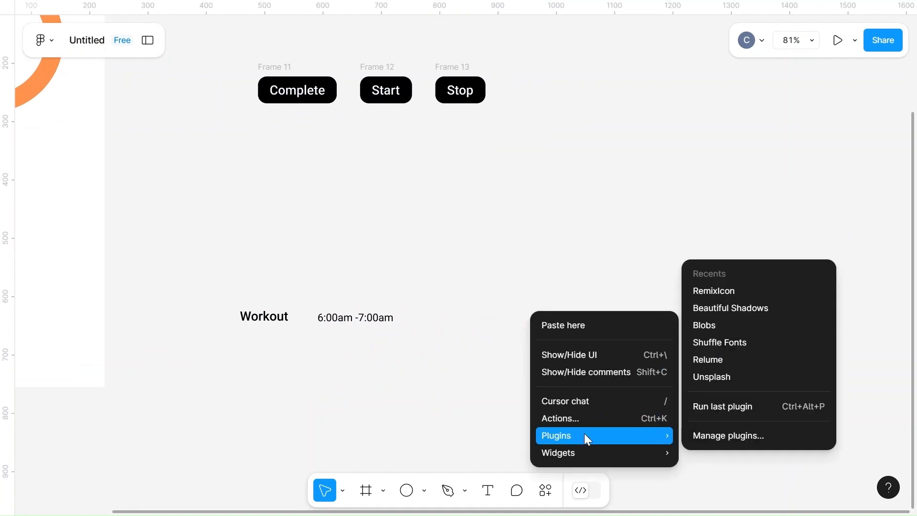
{"action": "left_click", "coordinate": [741, 292]}
{"action": "type", "text": "time"}
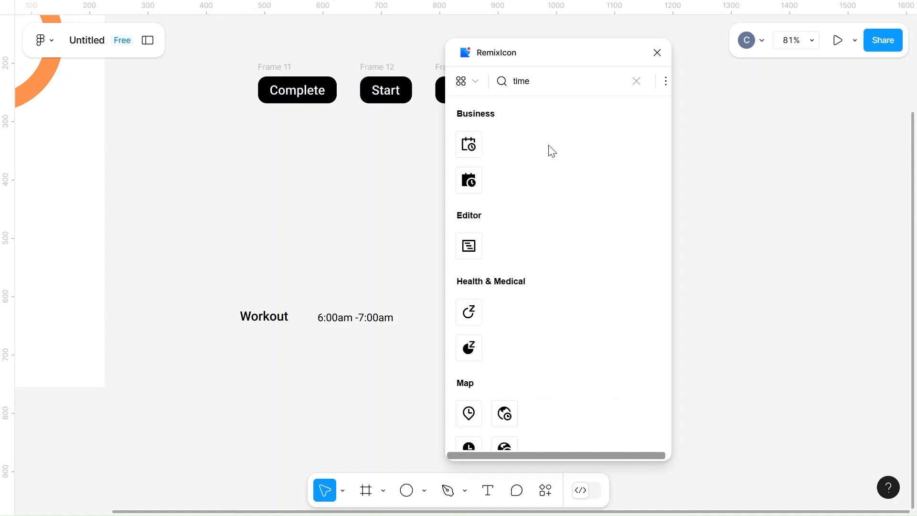
{"action": "scroll", "coordinate": [529, 375], "scroll_direction": "down", "scroll_amount": 4}
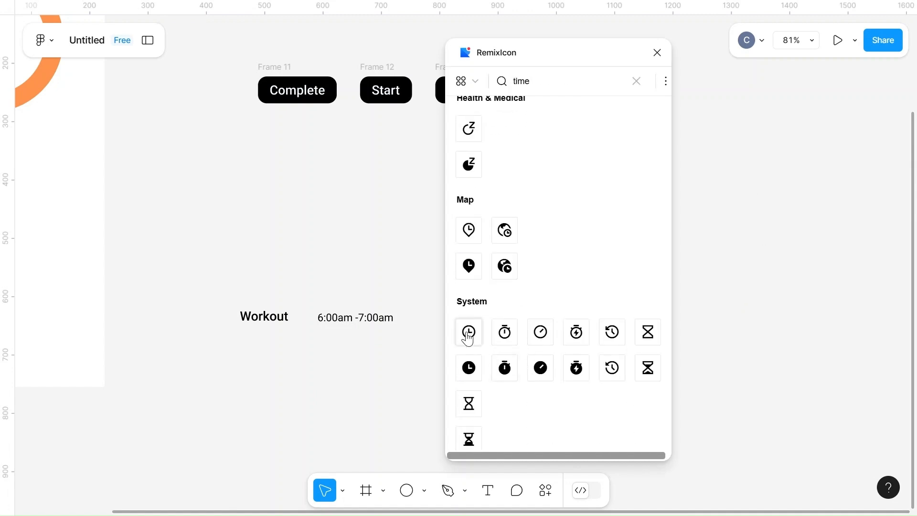
{"action": "left_click_drag", "start_coordinate": [468, 332], "coordinate": [418, 354]}
- Delete the clock icon's leftover time-line frame, keeping only the clock vector, and close the icon plugin
{"action": "scroll", "coordinate": [324, 377], "scroll_direction": "up", "scroll_amount": 5}
{"action": "double_click", "coordinate": [325, 376]}
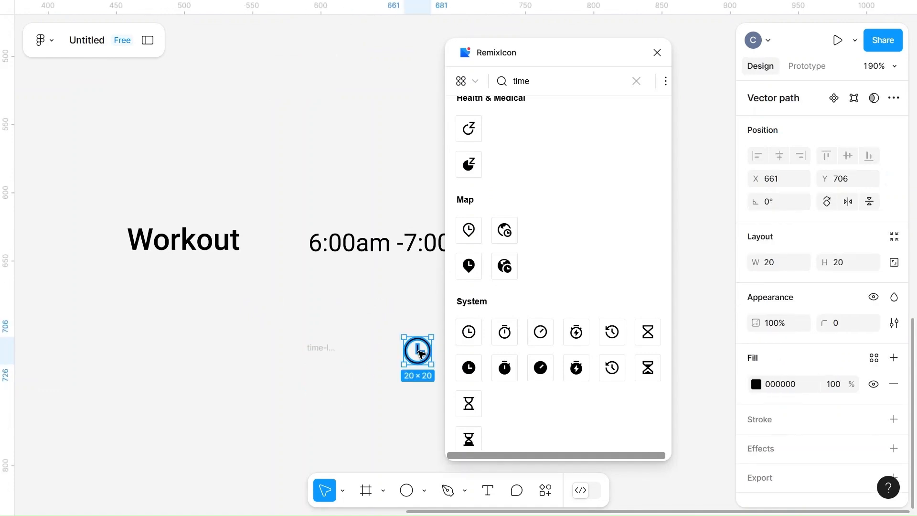
{"action": "left_click", "coordinate": [314, 355]}
{"action": "key", "text": "Delete"}
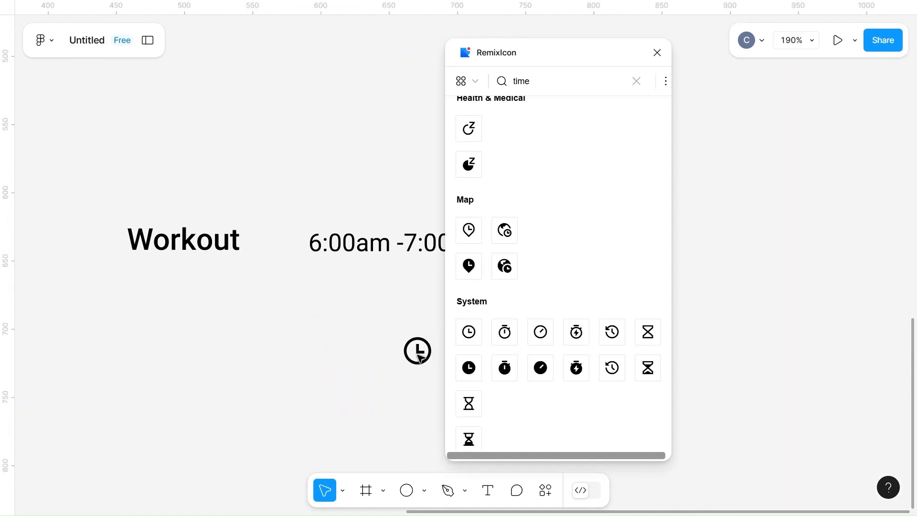
{"action": "left_click", "coordinate": [660, 55]}
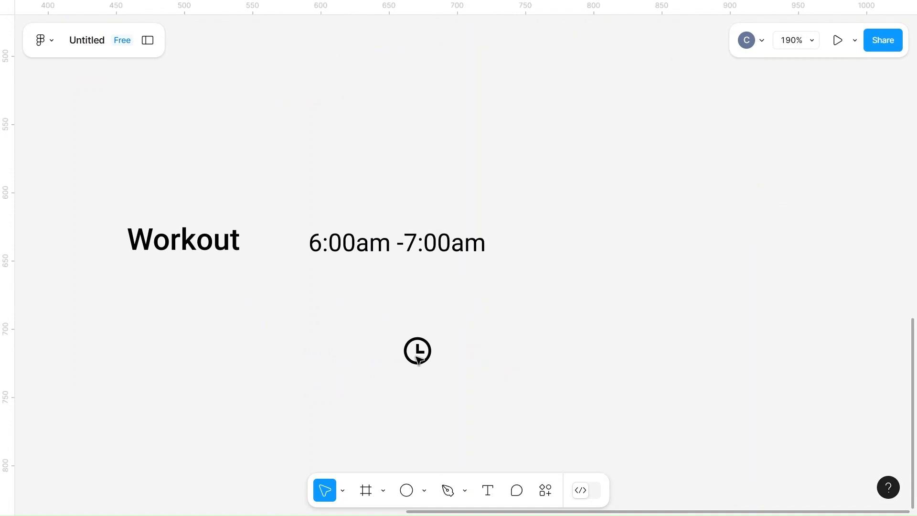
- Place the clock icon just before the time range and align it, Workout and the time range on their vertical centers
{"action": "left_click_drag", "start_coordinate": [417, 358], "coordinate": [297, 248]}
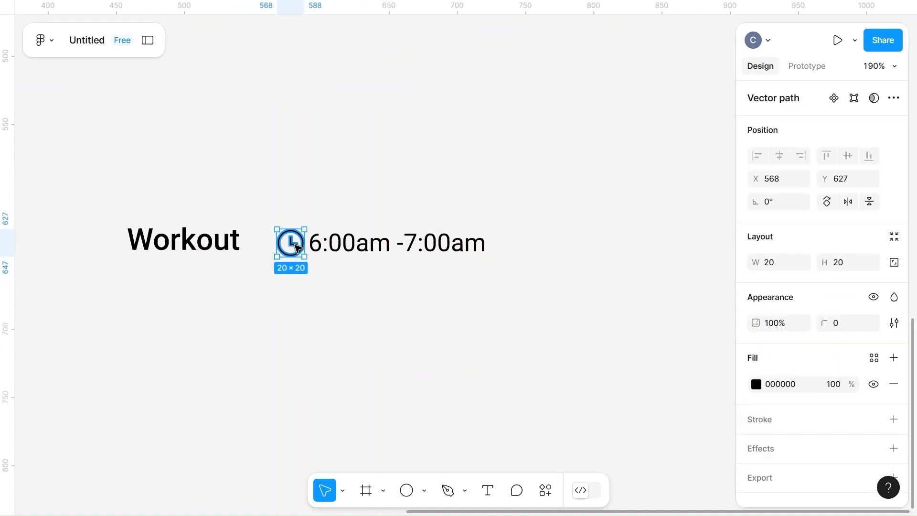
{"action": "left_click", "coordinate": [188, 238], "text": "shift"}
{"action": "left_click", "coordinate": [354, 237], "text": "shift"}
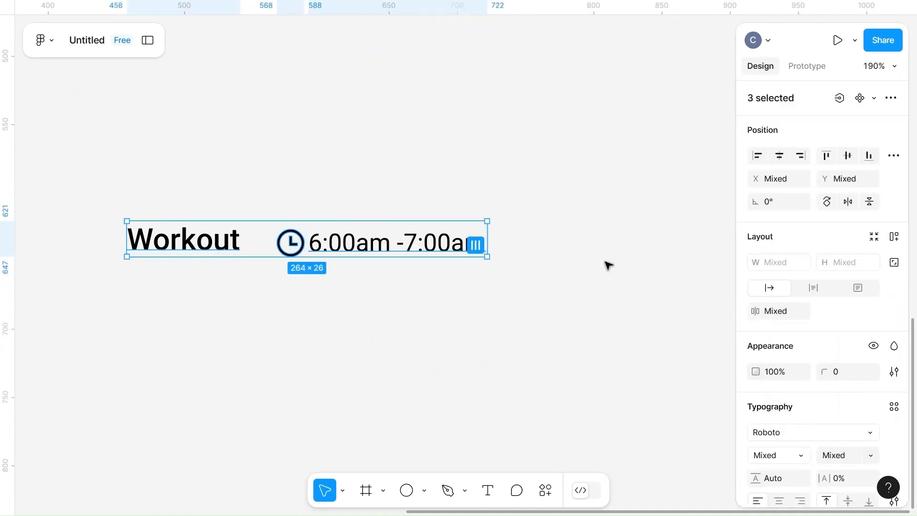
{"action": "left_click", "coordinate": [849, 159]}
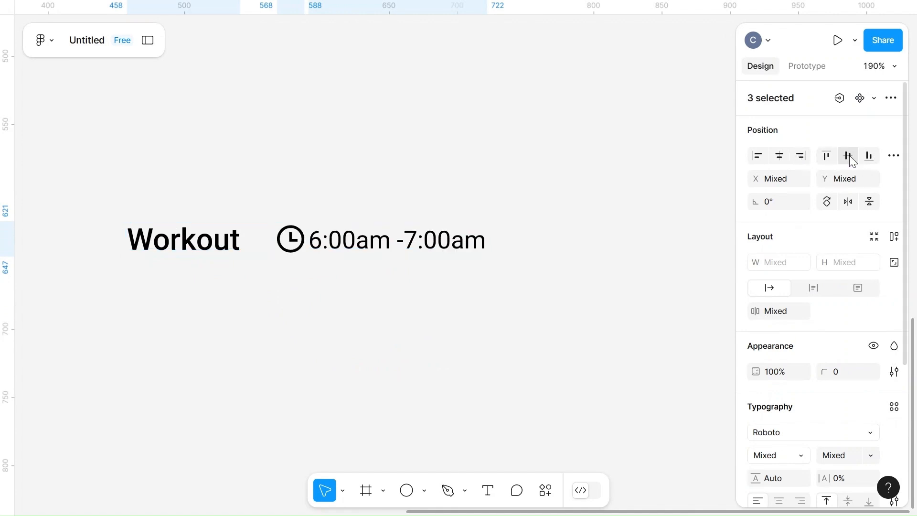
- Wrap the clock icon and time range in a horizontal auto layout with a gap of 10
{"action": "left_click", "coordinate": [301, 241]}
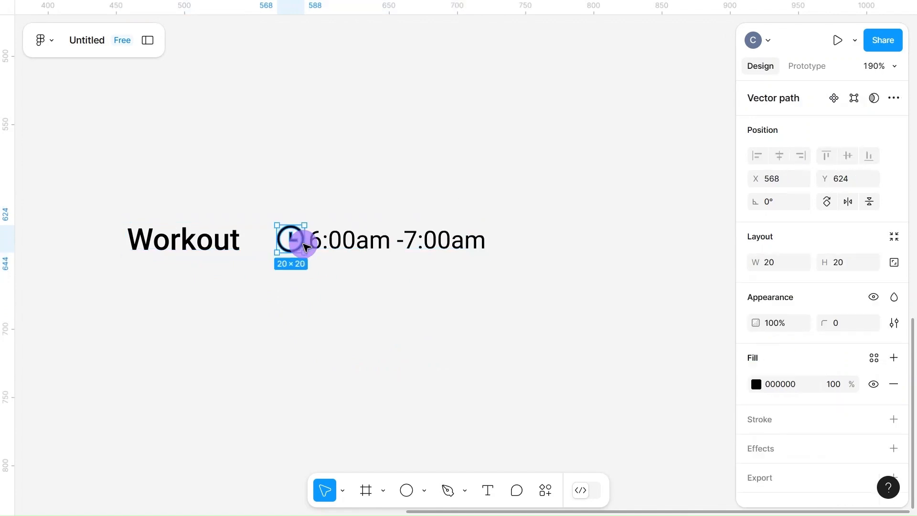
{"action": "left_click", "coordinate": [359, 246], "text": "shift"}
{"action": "right_click", "coordinate": [313, 242]}
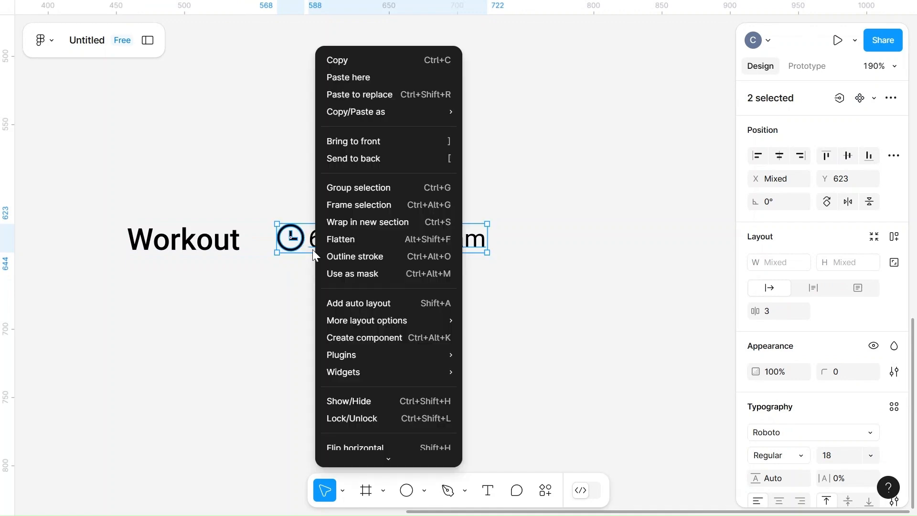
{"action": "left_click", "coordinate": [394, 302]}
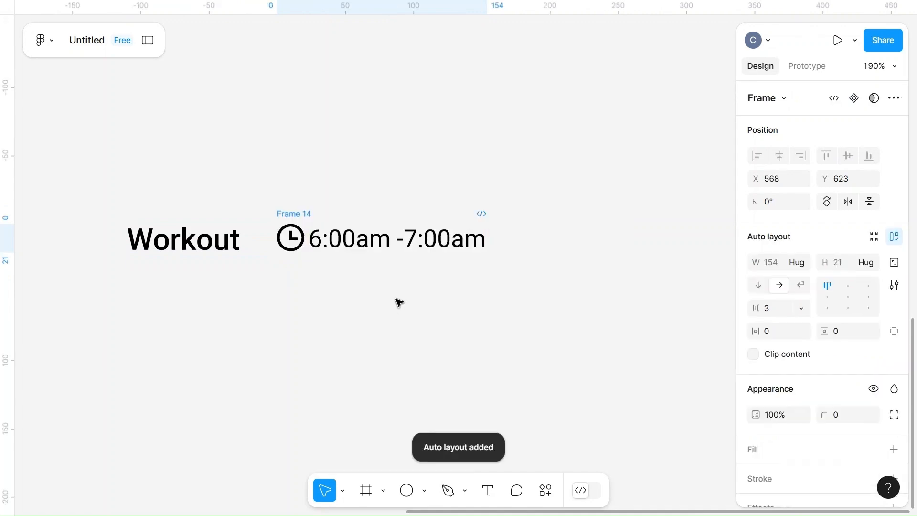
{"action": "left_click", "coordinate": [783, 311]}
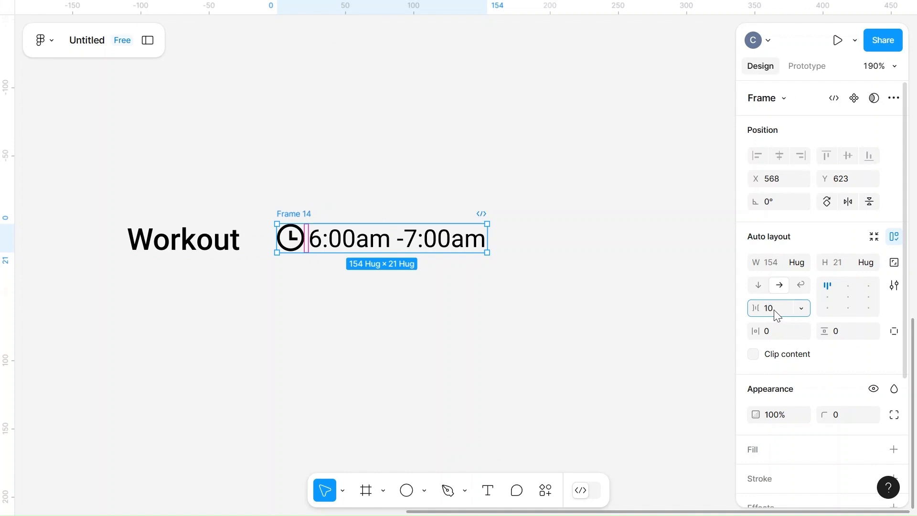
{"action": "left_click", "coordinate": [611, 293]}
- Center the clock and time range vertically in their auto layout frame and set its spacing to Auto
{"action": "left_click", "coordinate": [299, 219]}
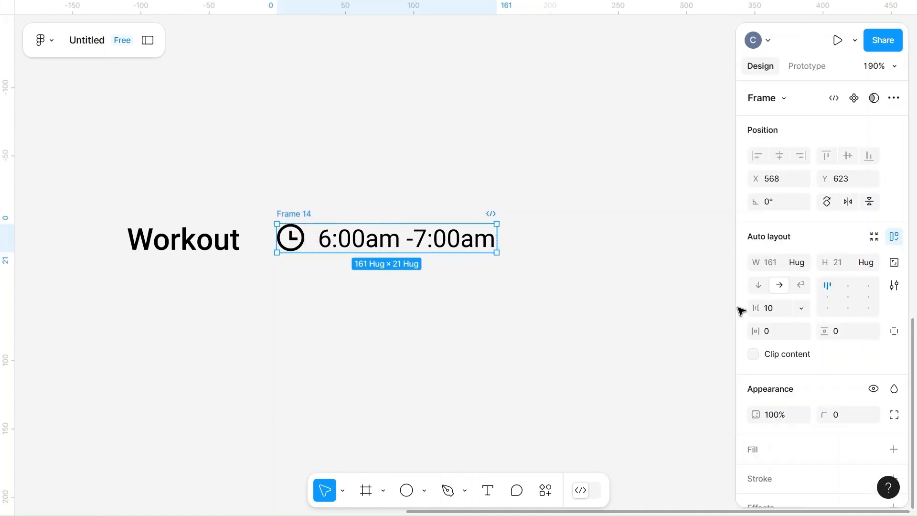
{"action": "double_click", "coordinate": [843, 294]}
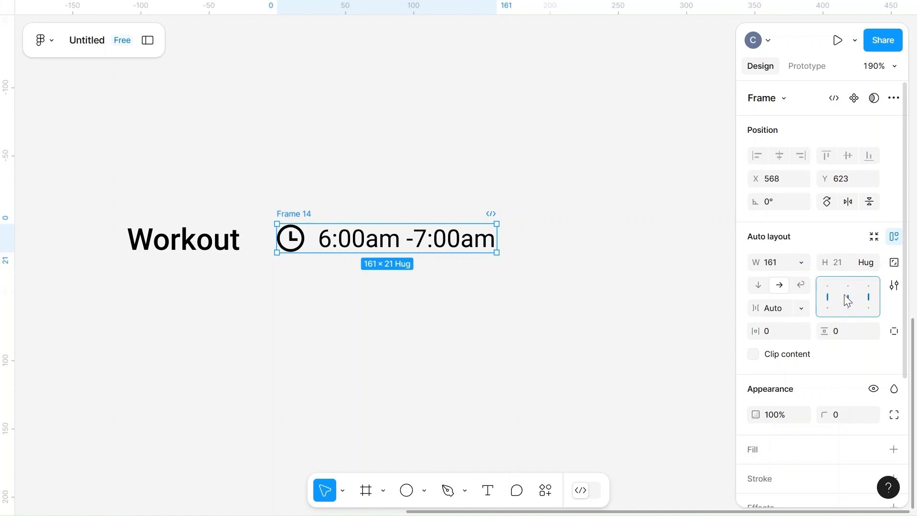
{"action": "left_click", "coordinate": [476, 317]}
- Align Workout and the clock-and-time frame on their vertical centers and wrap both in a horizontal auto layout
{"action": "left_click", "coordinate": [163, 239]}
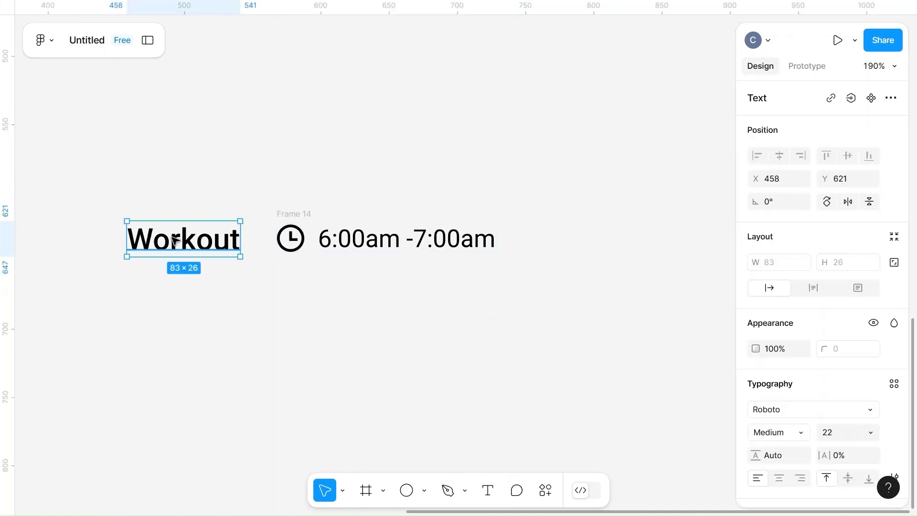
{"action": "left_click", "coordinate": [303, 214], "text": "shift"}
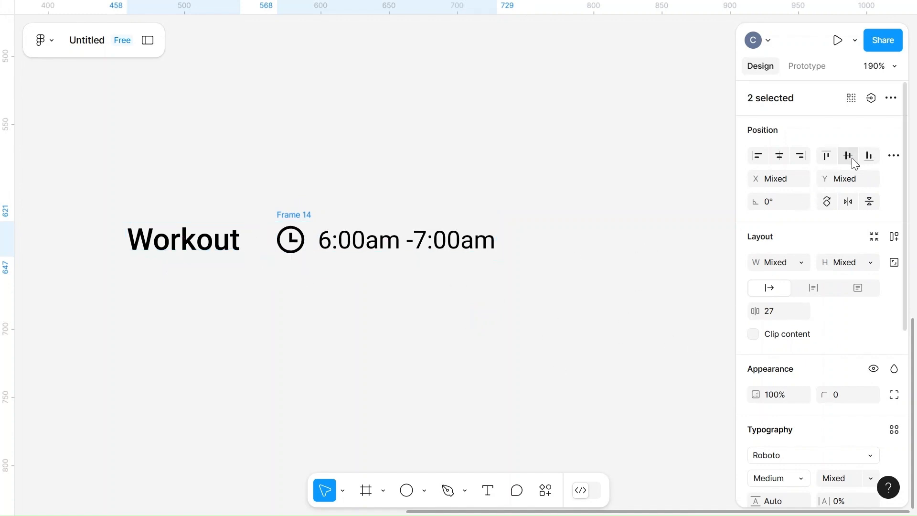
{"action": "right_click", "coordinate": [247, 250]}
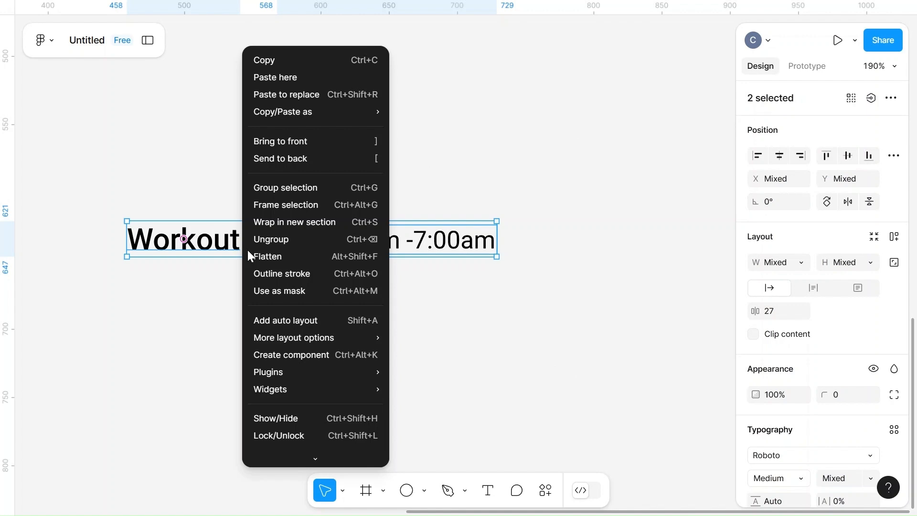
{"action": "left_click", "coordinate": [322, 326]}
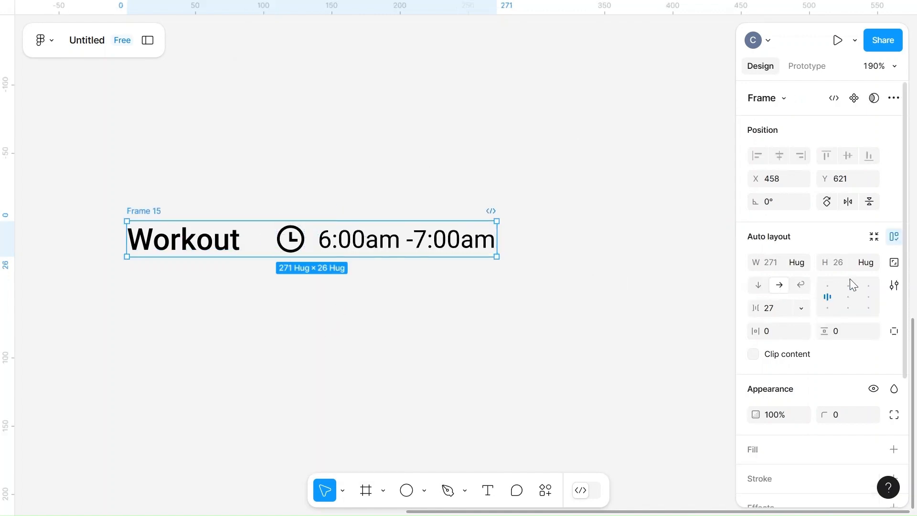
- Set the Workout row's auto layout spacing to Auto and resize the row to 258 wide
{"action": "mouse_move", "coordinate": [497, 237]}
{"action": "left_mouse_down"}
{"action": "mouse_move", "coordinate": [573, 231]}
{"action": "mouse_move", "coordinate": [503, 237]}
{"action": "left_mouse_up"}
{"action": "double_click", "coordinate": [870, 295]}
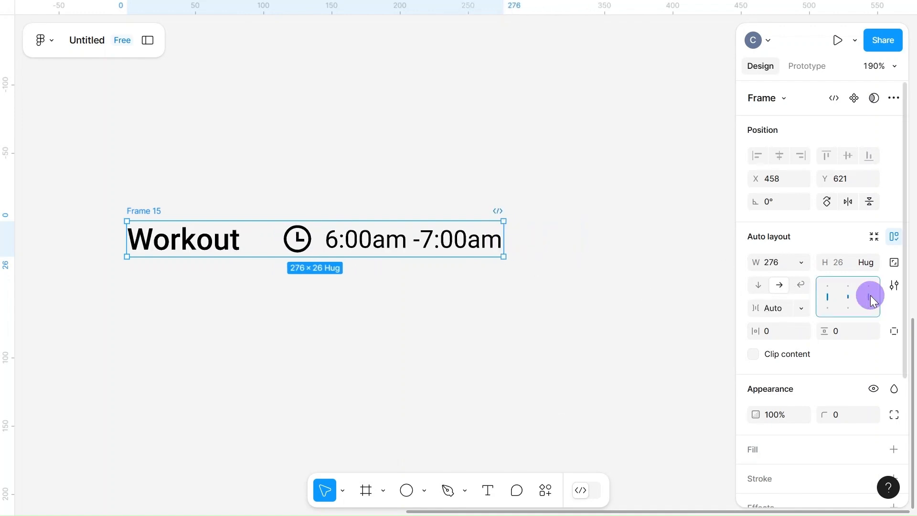
{"action": "left_click_drag", "start_coordinate": [503, 237], "coordinate": [480, 257]}
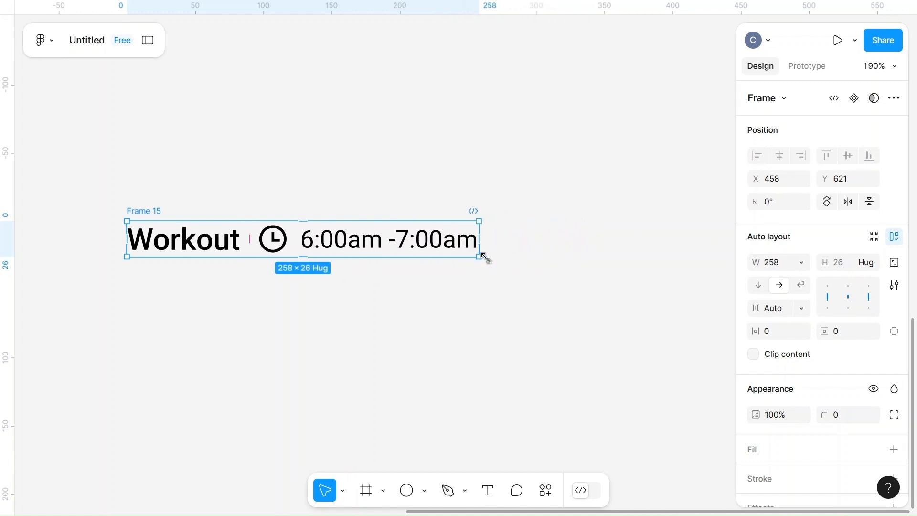
{"action": "left_click", "coordinate": [544, 227]}
- Add a white FFFFFF fill to the Workout row frame
{"action": "left_click", "coordinate": [158, 213]}
{"action": "scroll", "coordinate": [800, 348], "scroll_direction": "down", "scroll_amount": 5}
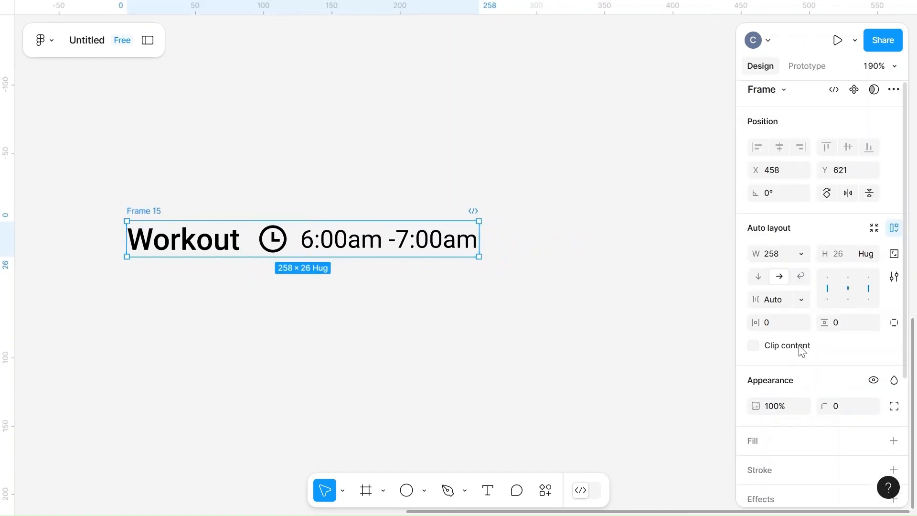
{"action": "left_click", "coordinate": [754, 279]}
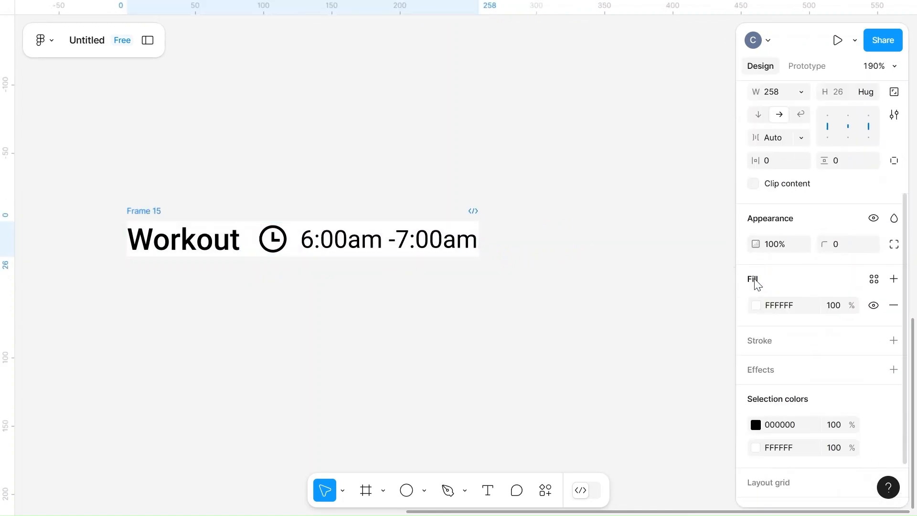
- Set the Workout row's horizontal padding to 10 and vertical padding to 5
{"action": "scroll", "coordinate": [764, 239], "scroll_direction": "up", "scroll_amount": 1}
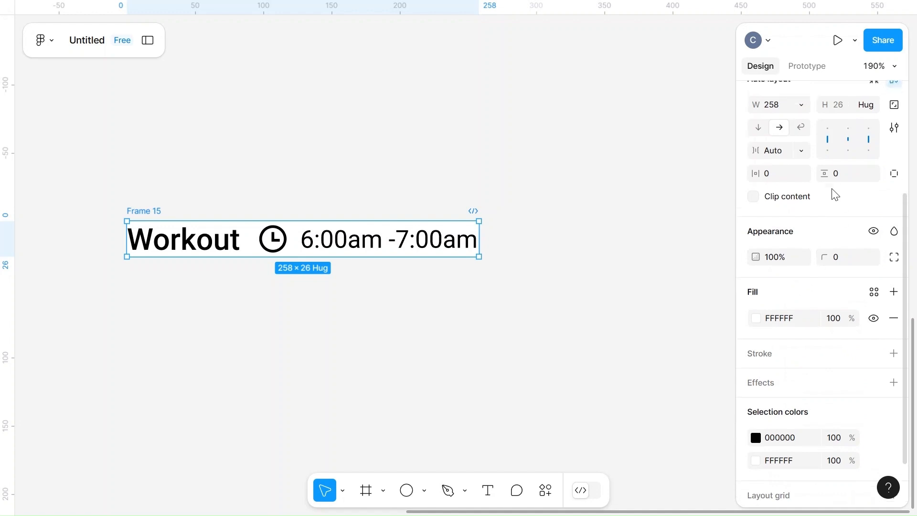
{"action": "left_click", "coordinate": [772, 185]}
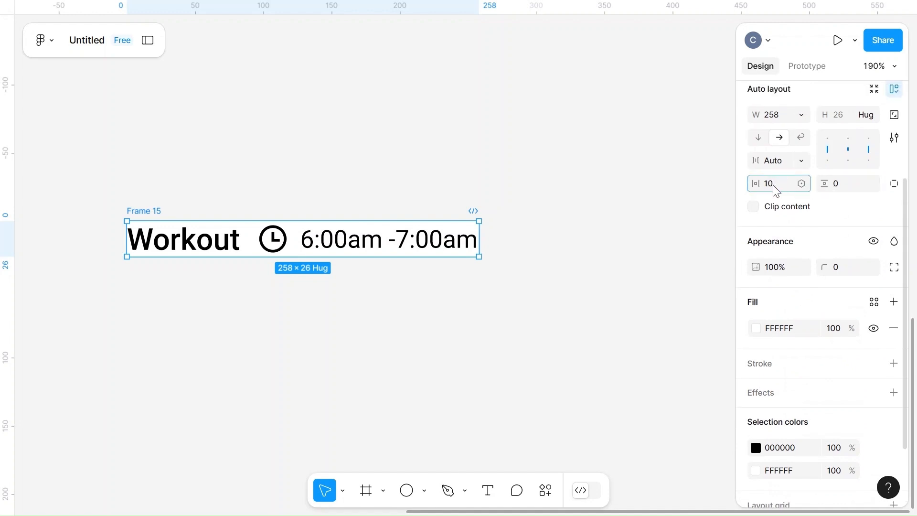
{"action": "type", "text": "10"}
{"action": "left_click", "coordinate": [851, 189]}
{"action": "type", "text": "5"}
{"action": "key", "text": "Return"}
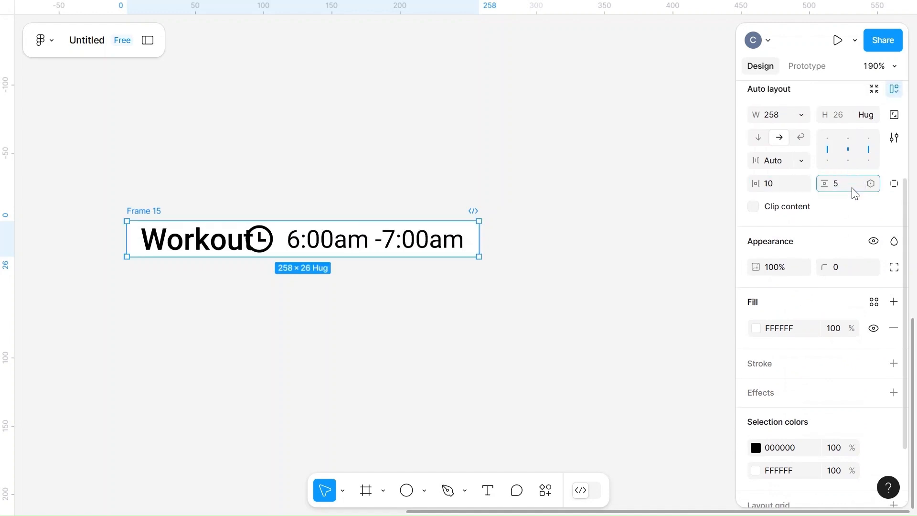
{"action": "left_click", "coordinate": [610, 266]}
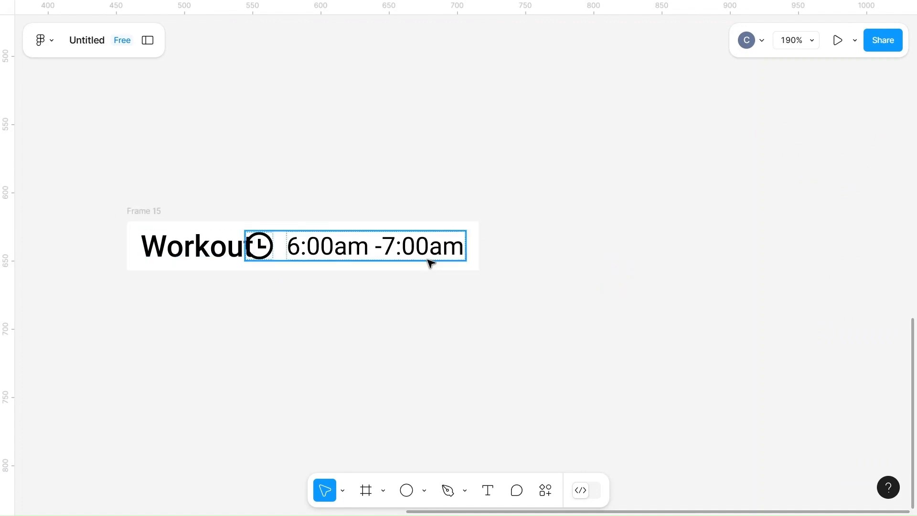
- Widen the Workout row frame to about 280 so its text and clock icon no longer overlap
{"action": "left_click_drag", "start_coordinate": [478, 253], "coordinate": [536, 248]}
{"action": "left_click", "coordinate": [618, 243]}
{"action": "scroll", "coordinate": [620, 246], "scroll_direction": "down", "scroll_amount": 3}
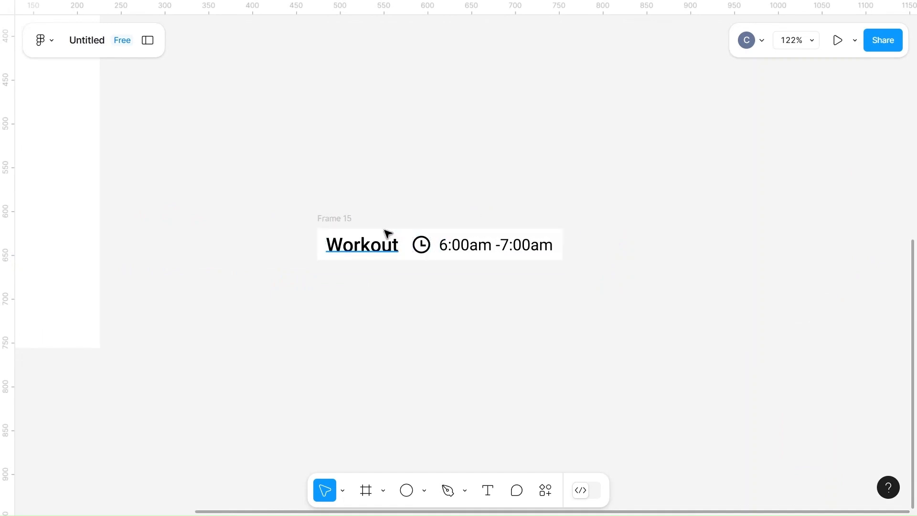
- Set the row's time range text to font size 16 and Light weight
{"action": "left_click", "coordinate": [337, 223]}
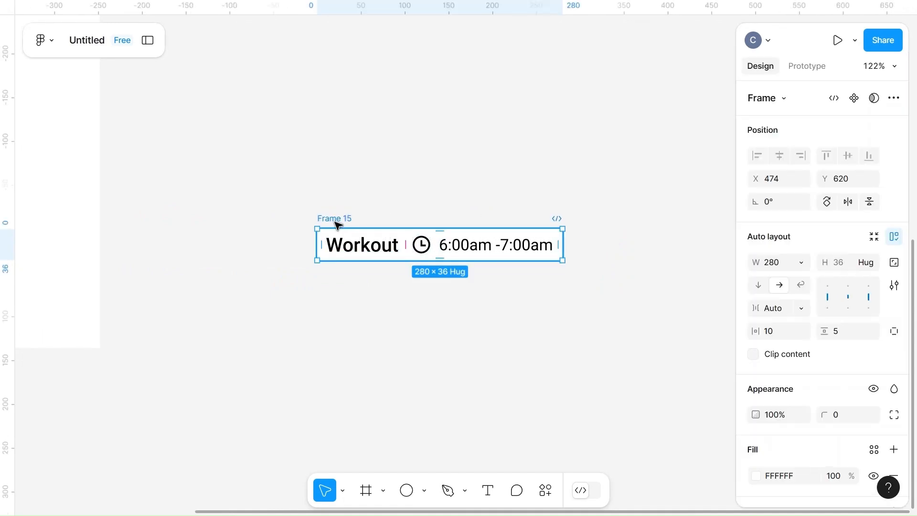
{"action": "left_click", "coordinate": [460, 253]}
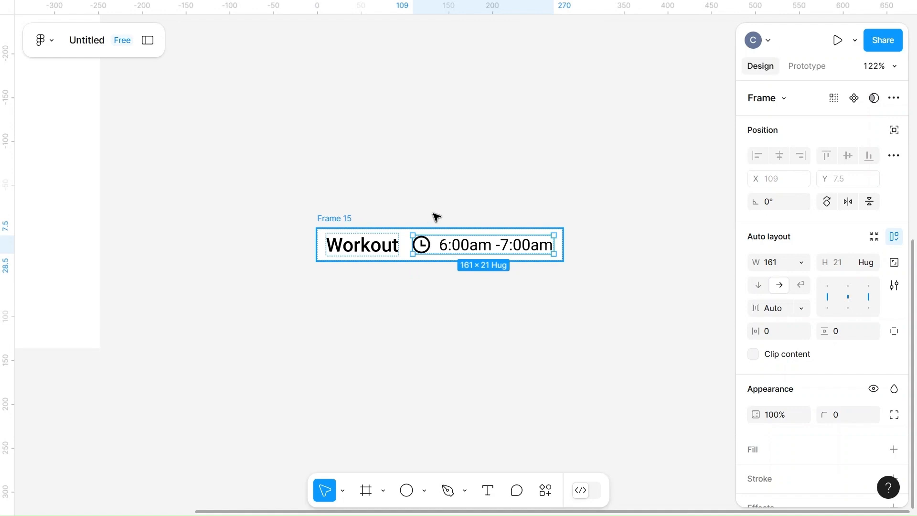
{"action": "left_click", "coordinate": [505, 250]}
{"action": "scroll", "coordinate": [768, 365], "scroll_direction": "down", "scroll_amount": 4}
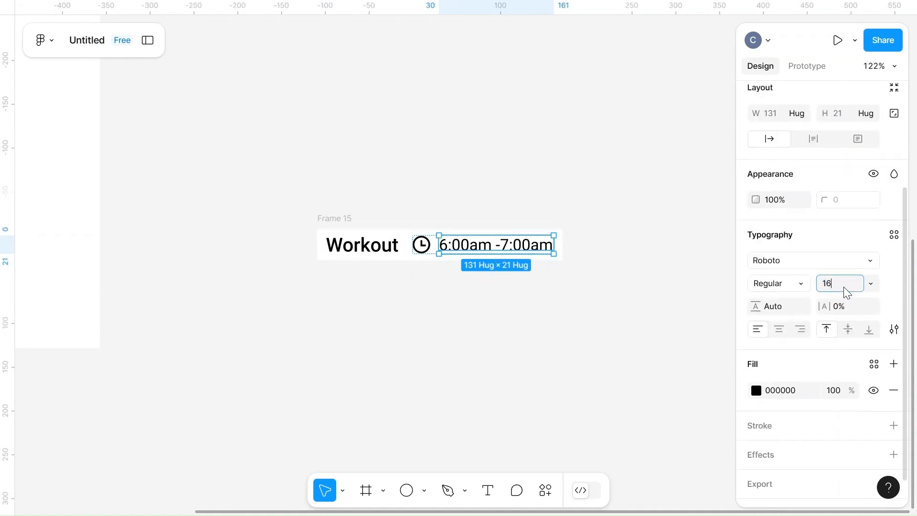
{"action": "left_click", "coordinate": [800, 283]}
{"action": "left_click", "coordinate": [799, 263]}
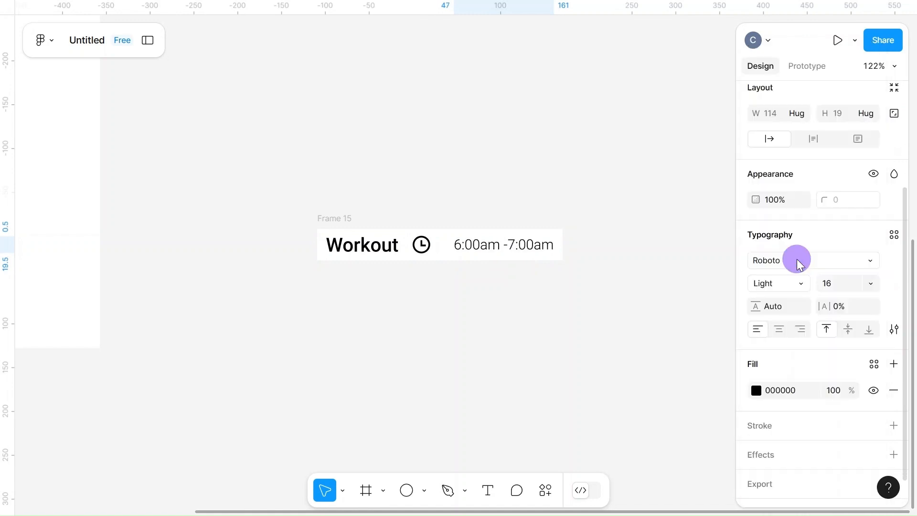
- Set the gap between the Workout row's clock icon and time range text to 10
{"action": "left_click", "coordinate": [581, 242]}
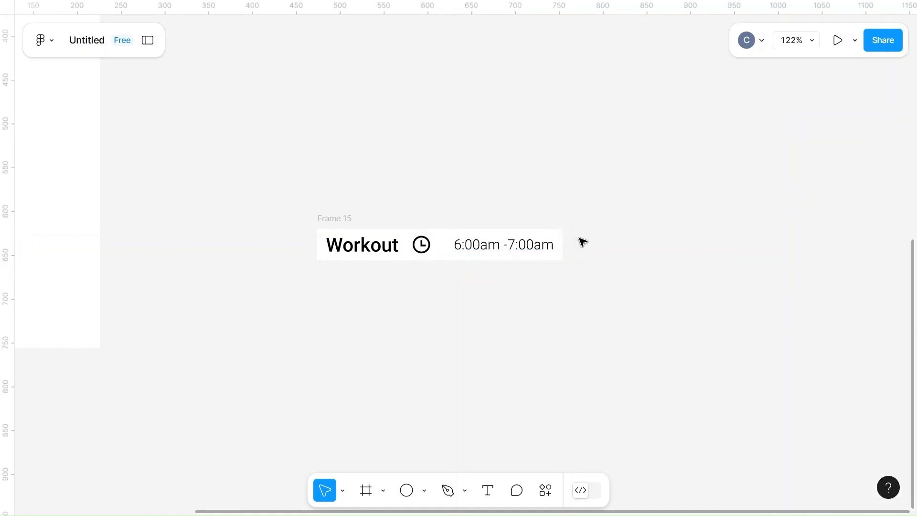
{"action": "left_click", "coordinate": [437, 245]}
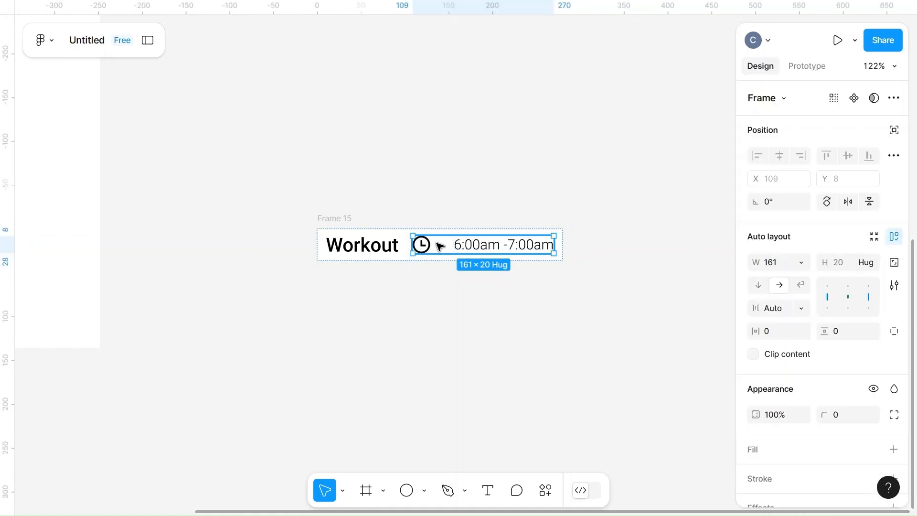
{"action": "left_click", "coordinate": [804, 308]}
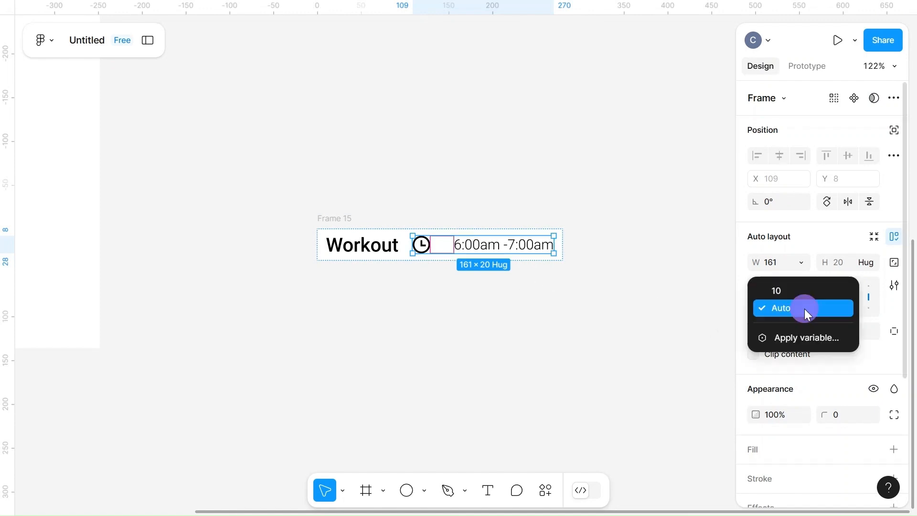
{"action": "left_click", "coordinate": [780, 291]}
{"action": "left_click", "coordinate": [629, 234]}
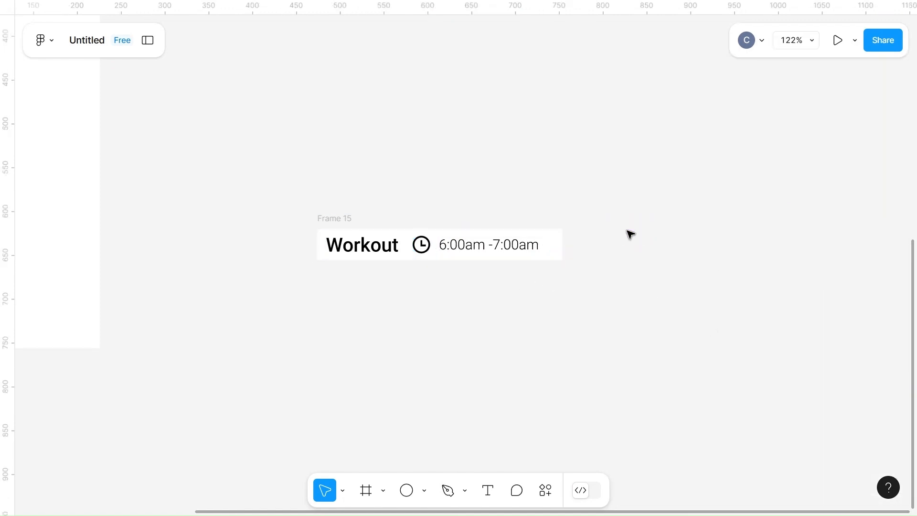
{"action": "left_click", "coordinate": [480, 250]}
{"action": "left_click", "coordinate": [595, 256]}
{"action": "scroll", "coordinate": [595, 256], "scroll_direction": "down", "scroll_amount": 3}
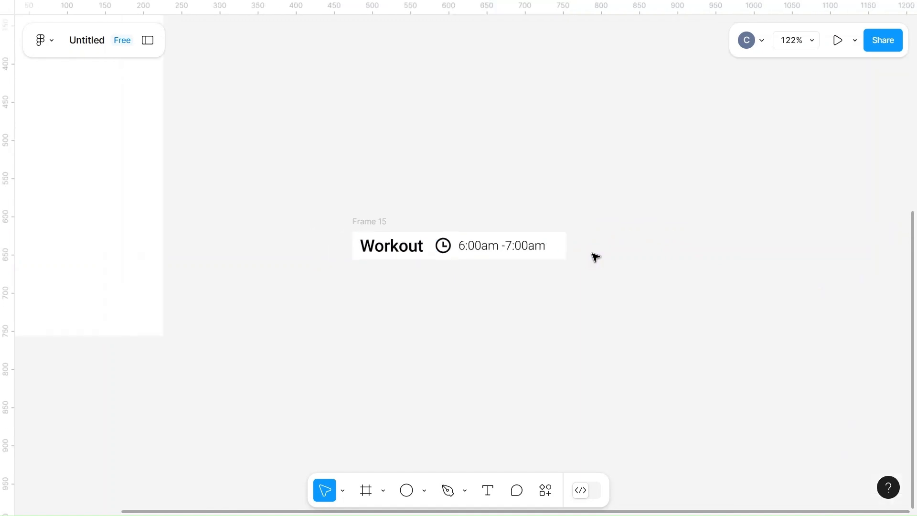
- Round the Workout row frame's corners with a radius of 25
{"action": "left_click", "coordinate": [404, 227]}
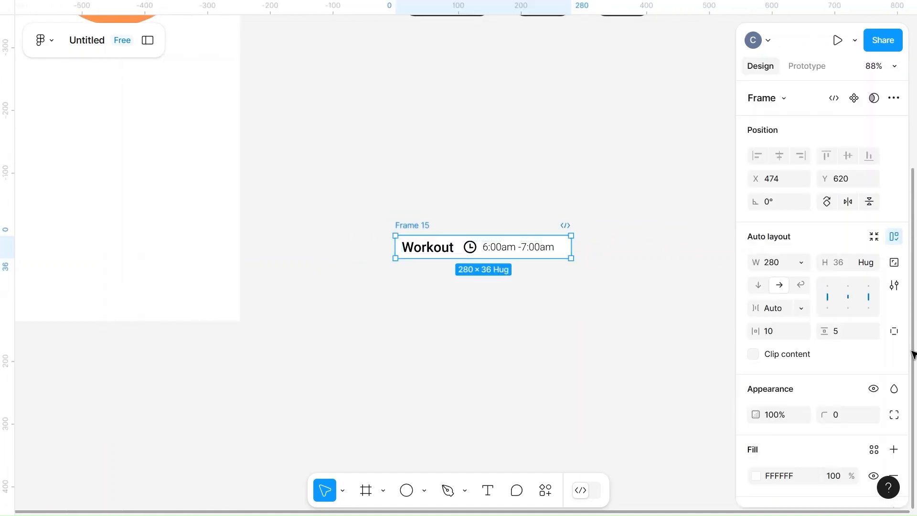
{"action": "scroll", "coordinate": [592, 315], "scroll_direction": "down", "scroll_amount": 3}
{"action": "scroll", "coordinate": [603, 334], "scroll_direction": "up", "scroll_amount": 3}
{"action": "left_click", "coordinate": [856, 416]}
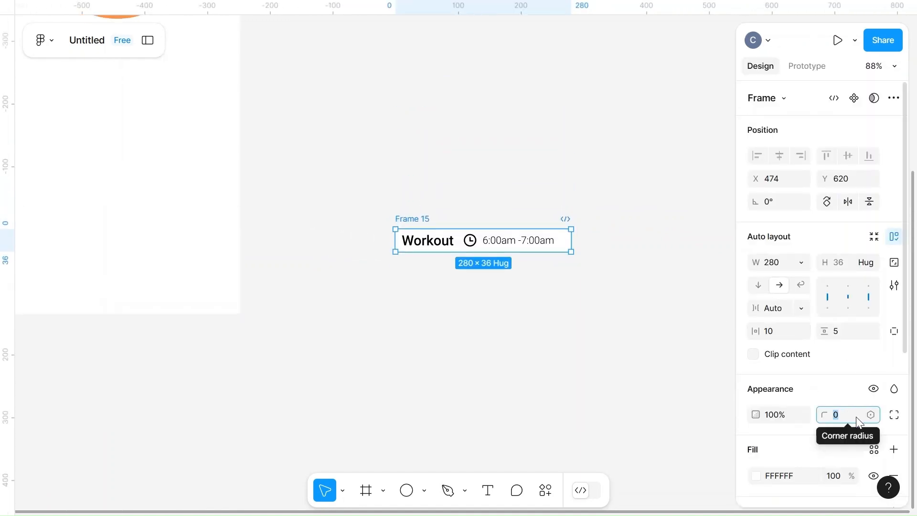
{"action": "type", "text": "24"}
{"action": "left_click", "coordinate": [608, 387]}
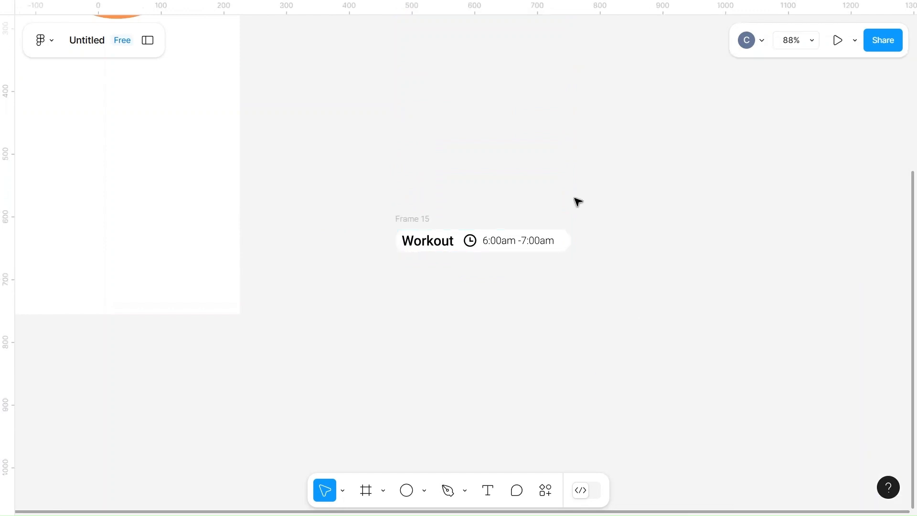
- Set the Workout row frame's horizontal padding to 15 and its vertical padding to 10
{"action": "left_click", "coordinate": [404, 219]}
{"action": "scroll", "coordinate": [812, 385], "scroll_direction": "down", "scroll_amount": 1}
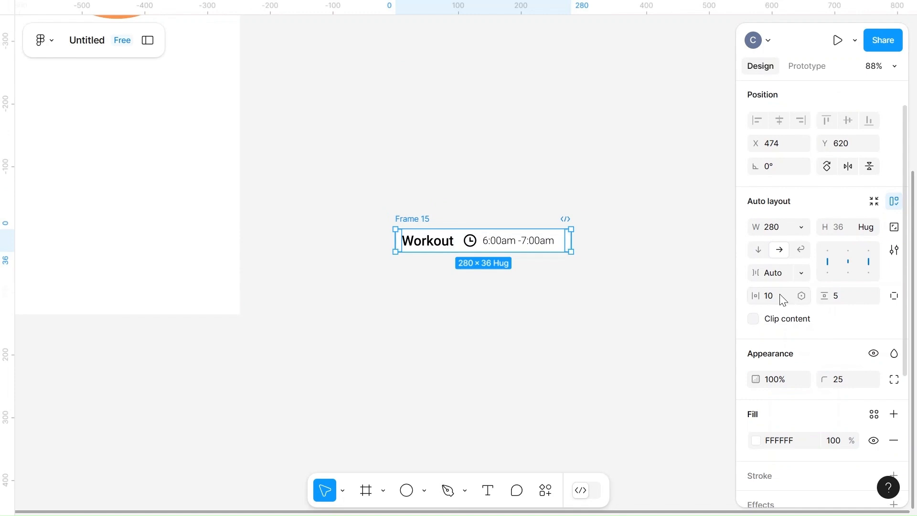
{"action": "type", "text": "15"}
{"action": "left_click", "coordinate": [562, 307]}
{"action": "left_click", "coordinate": [414, 217]}
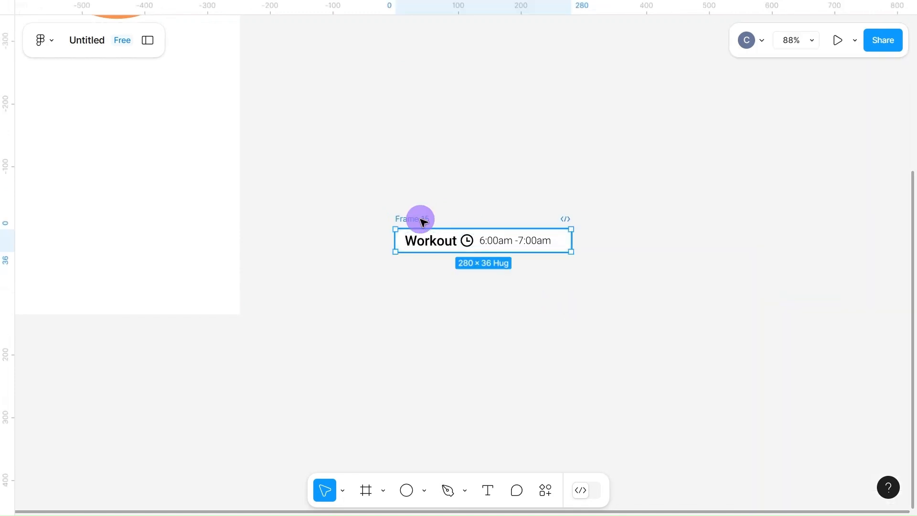
{"action": "left_click", "coordinate": [855, 330]}
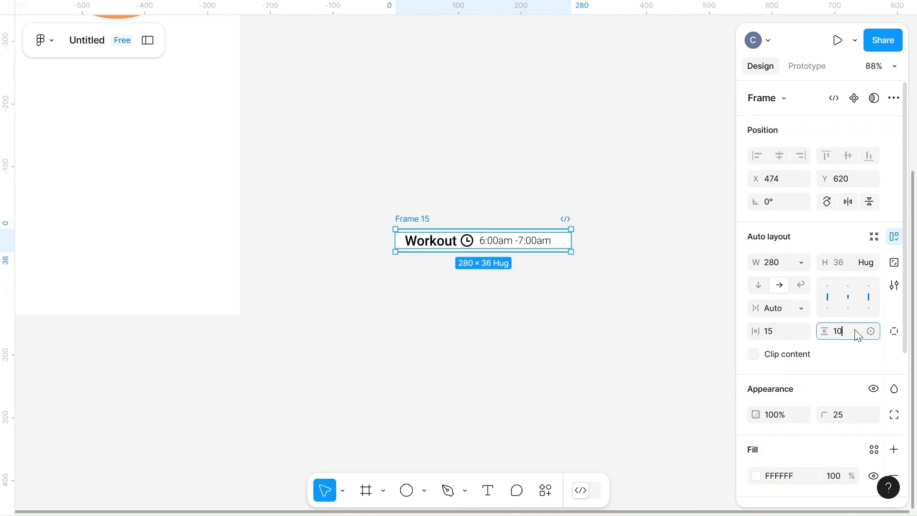
{"action": "type", "text": "10"}
{"action": "left_click", "coordinate": [677, 334]}
- Try automatic spacing between the row's clock icon and time range, and return to the fixed gap of 10
{"action": "left_click", "coordinate": [493, 241]}
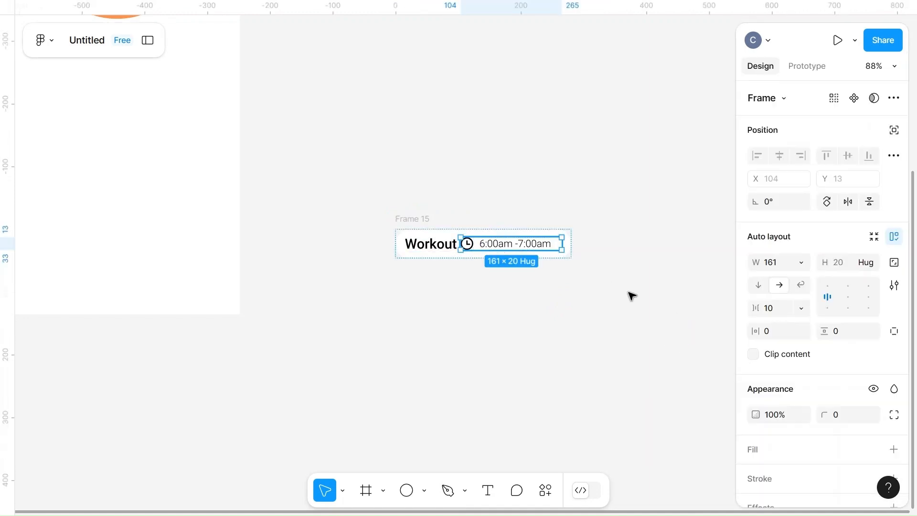
{"action": "left_click", "coordinate": [801, 307]}
{"action": "left_click", "coordinate": [781, 323]}
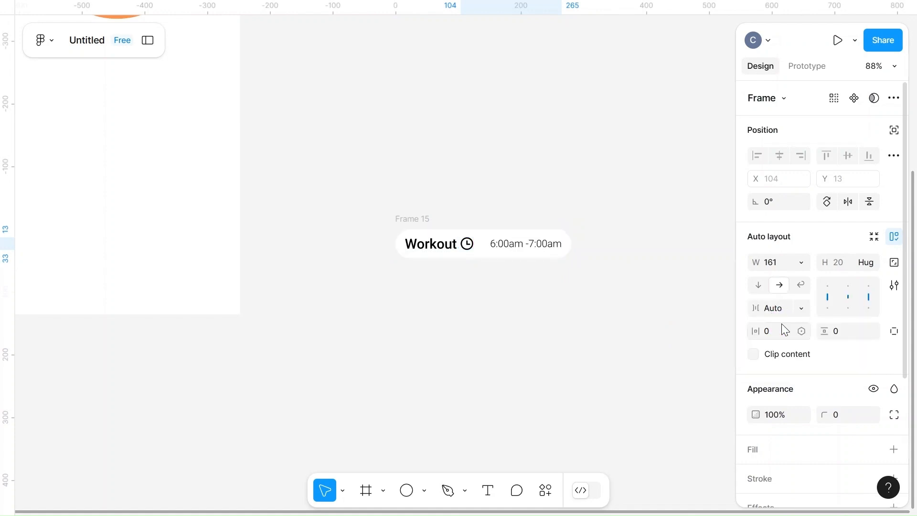
{"action": "left_click", "coordinate": [444, 244]}
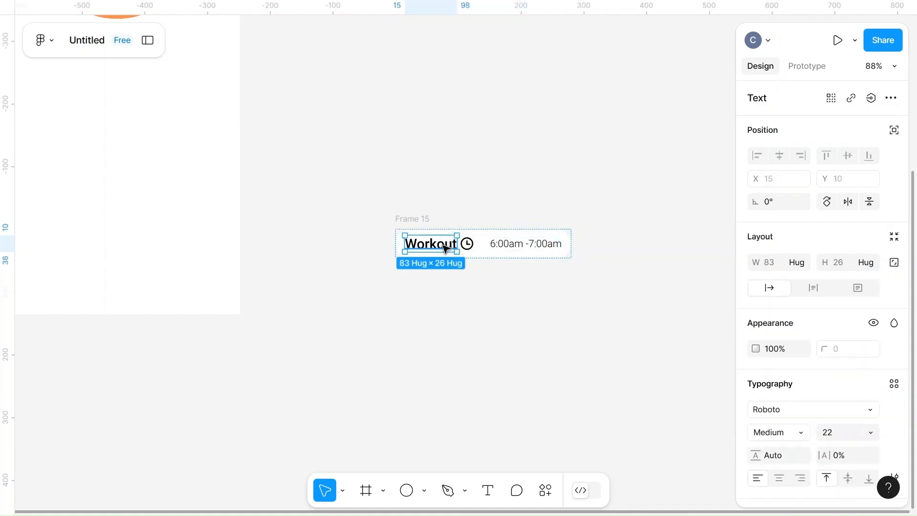
{"action": "left_click", "coordinate": [493, 241]}
{"action": "left_click", "coordinate": [787, 308]}
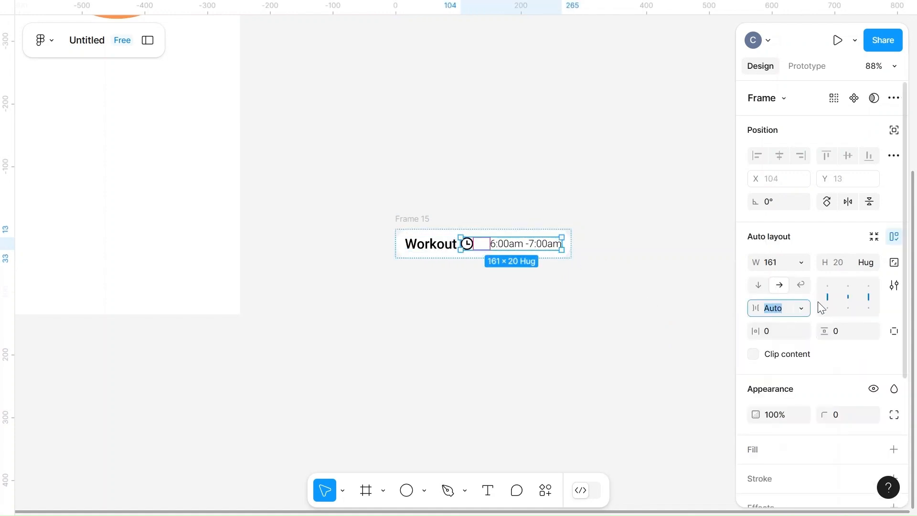
{"action": "left_click", "coordinate": [790, 307]}
{"action": "left_click", "coordinate": [778, 288]}
{"action": "left_click", "coordinate": [596, 244]}
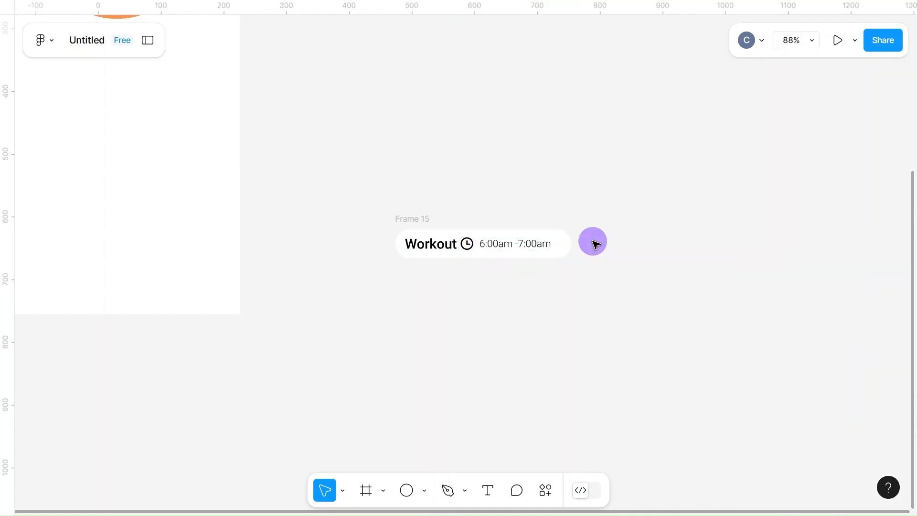
- Set the gap between the Workout text and the clock-and-time group to 20
{"action": "left_click", "coordinate": [422, 223]}
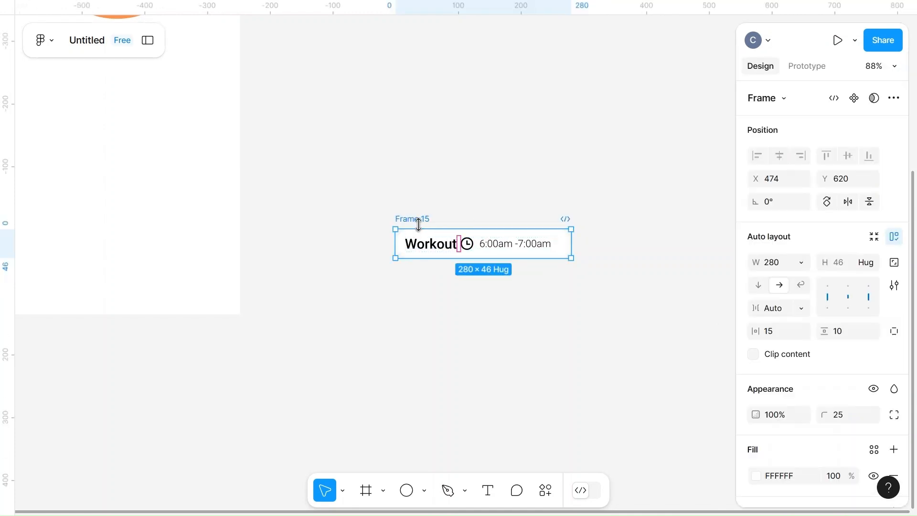
{"action": "left_click", "coordinate": [789, 308]}
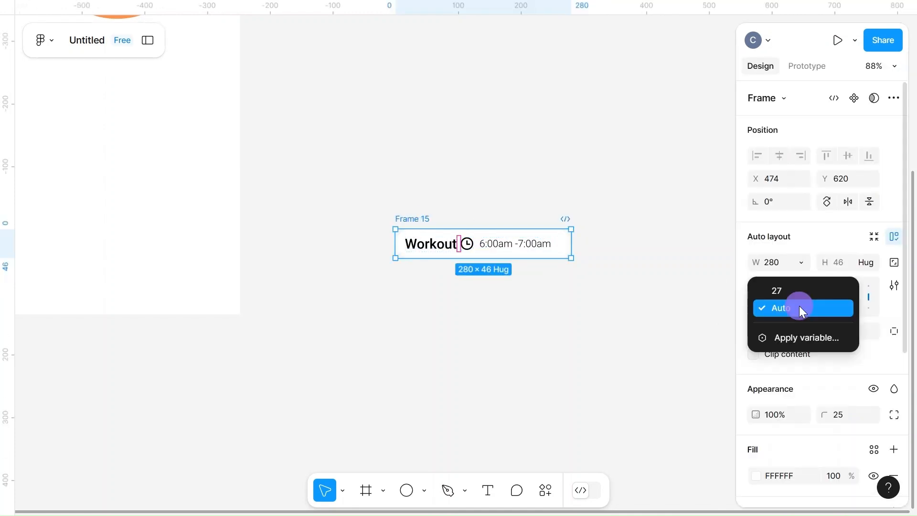
{"action": "left_click", "coordinate": [777, 289]}
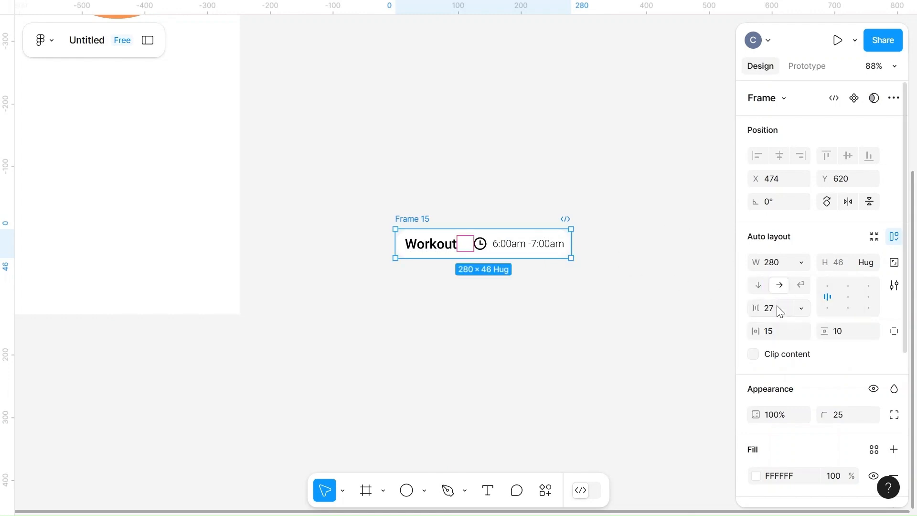
{"action": "left_click", "coordinate": [607, 330]}
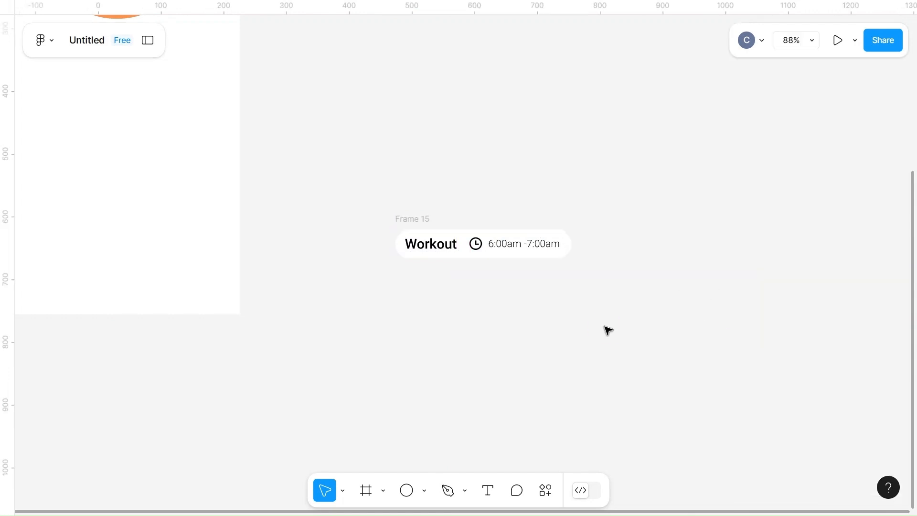
- Set the Workout row frame's corner radius to 5
{"action": "left_click", "coordinate": [415, 216]}
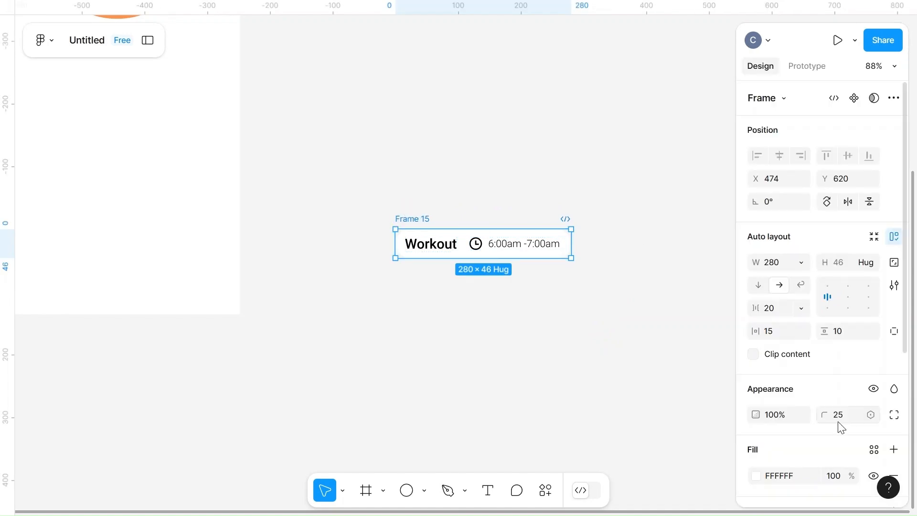
{"action": "left_click", "coordinate": [764, 413]}
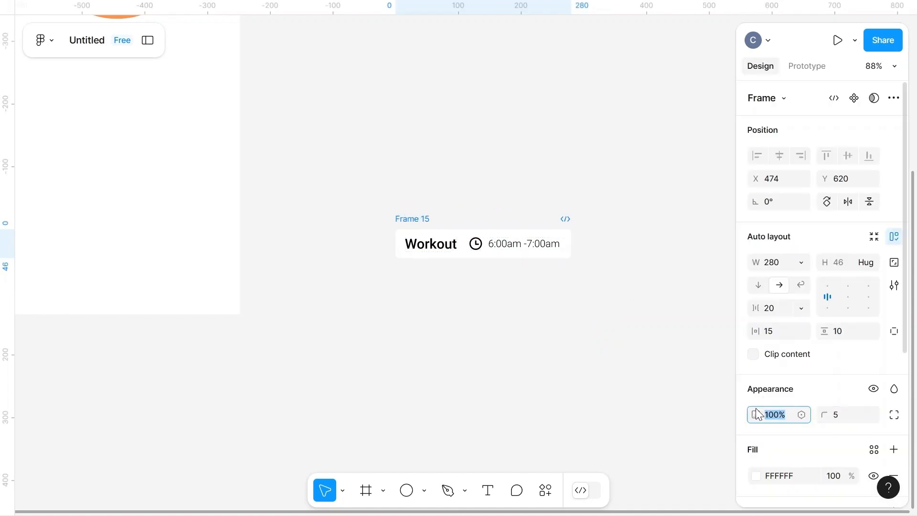
{"action": "left_click", "coordinate": [567, 374]}
- Move the Workout row up to just below the Complete, Start and Stop buttons, at about X 513, Y 330
{"action": "left_click", "coordinate": [396, 226]}
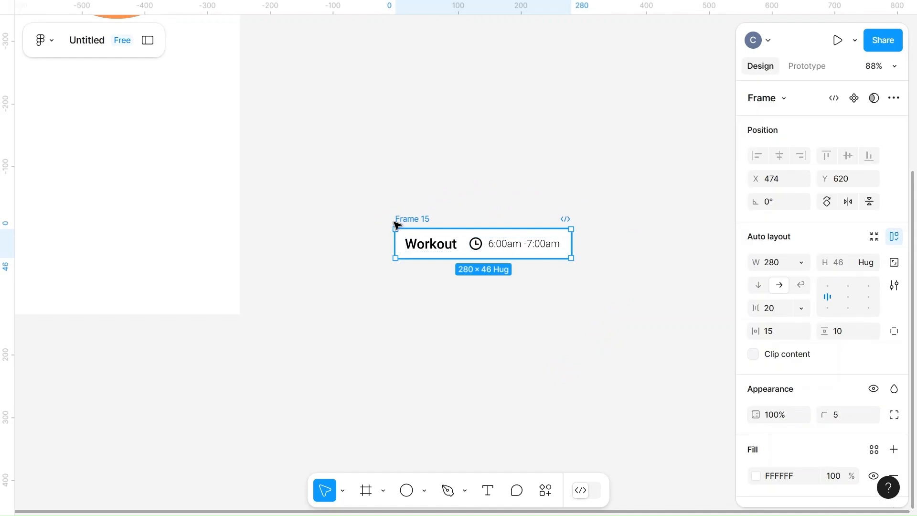
{"action": "scroll", "coordinate": [482, 204], "scroll_direction": "up", "scroll_amount": 5}
{"action": "scroll", "coordinate": [483, 204], "scroll_direction": "down", "scroll_amount": 3}
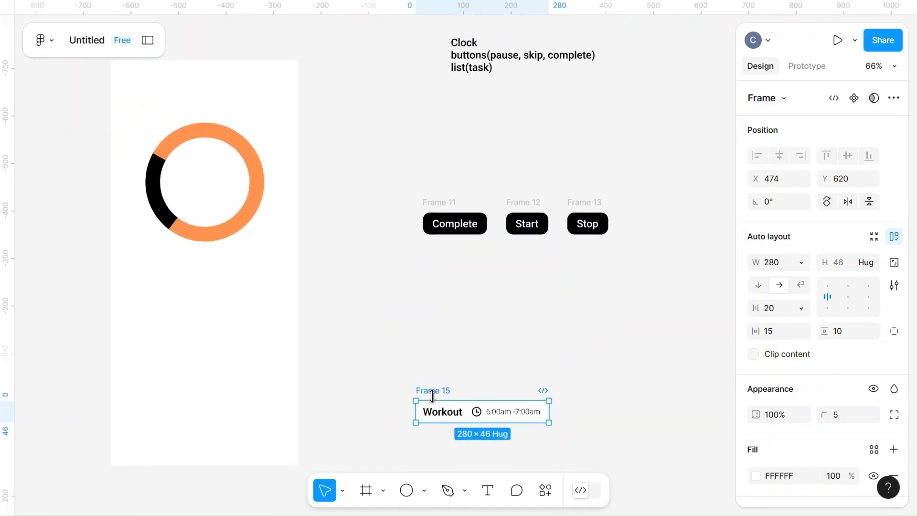
{"action": "left_click_drag", "start_coordinate": [432, 395], "coordinate": [451, 256]}
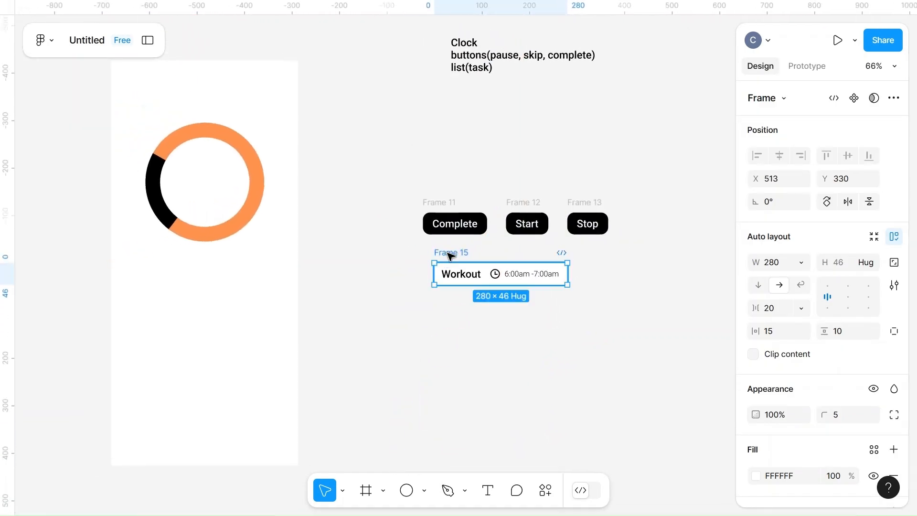
{"action": "left_click", "coordinate": [617, 267]}
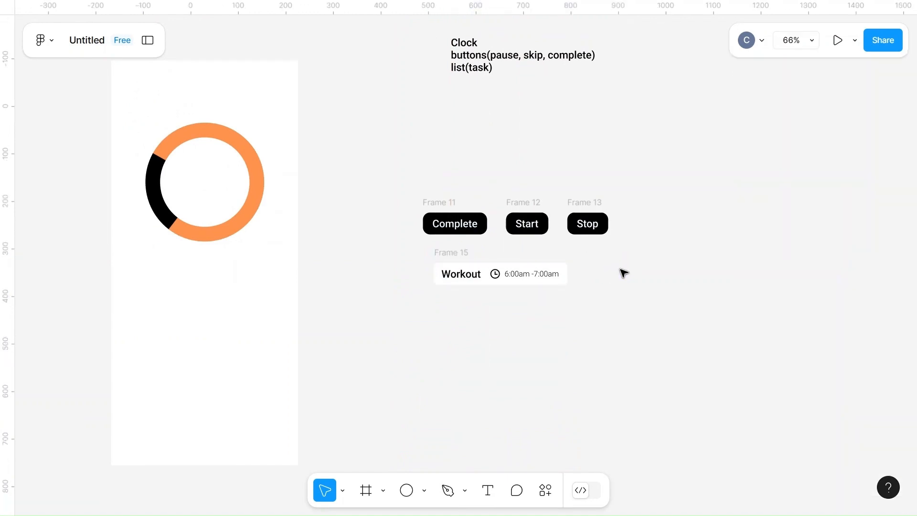
- Move the circular progress clock up in the iPhone 16 frame to X 72, Y 89
{"action": "left_click_drag", "start_coordinate": [749, 226], "coordinate": [602, 318]}
{"action": "left_click", "coordinate": [741, 204]}
{"action": "scroll", "coordinate": [745, 207], "scroll_direction": "down", "scroll_amount": 2}
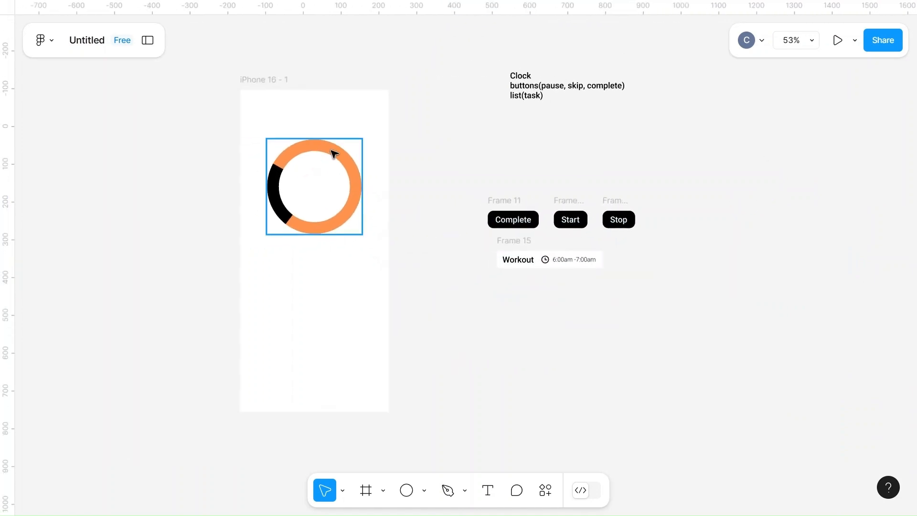
{"action": "mouse_move", "coordinate": [331, 150]}
{"action": "left_mouse_down"}
{"action": "mouse_move", "coordinate": [415, 156]}
{"action": "mouse_move", "coordinate": [640, 135]}
{"action": "mouse_move", "coordinate": [317, 144]}
{"action": "mouse_move", "coordinate": [331, 136]}
{"action": "left_mouse_up"}
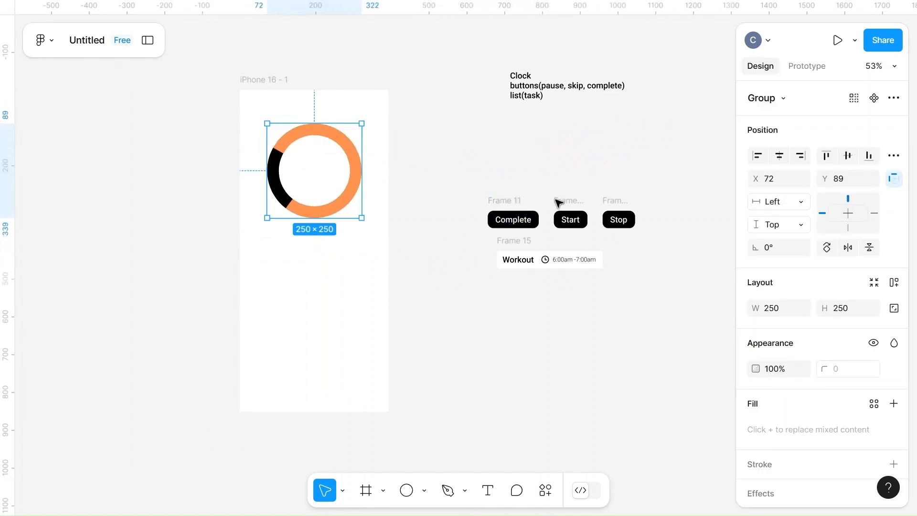
- Place the Start and Stop buttons side by side below the clock in the iPhone frame, at X 72 and X 217, Y 392
{"action": "left_click_drag", "start_coordinate": [559, 211], "coordinate": [282, 230]}
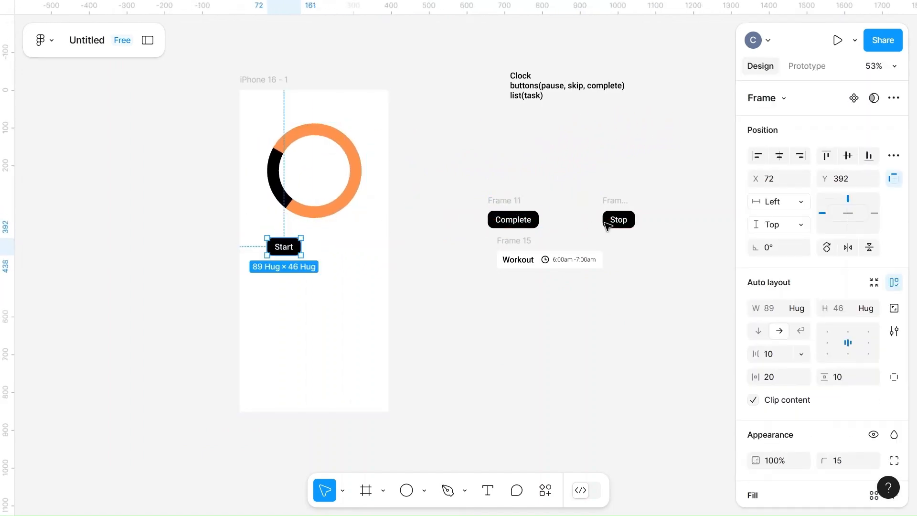
{"action": "left_click_drag", "start_coordinate": [617, 202], "coordinate": [345, 229]}
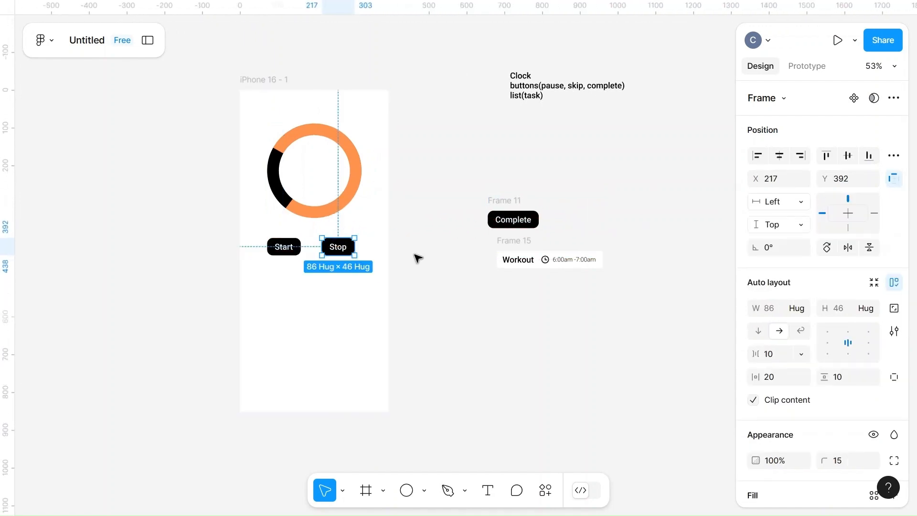
- Set the Start and Stop buttons' inner spacing to Auto and wrap both in one horizontal auto-layout frame
{"action": "left_click", "coordinate": [270, 249]}
{"action": "left_click", "coordinate": [338, 249], "text": "shift"}
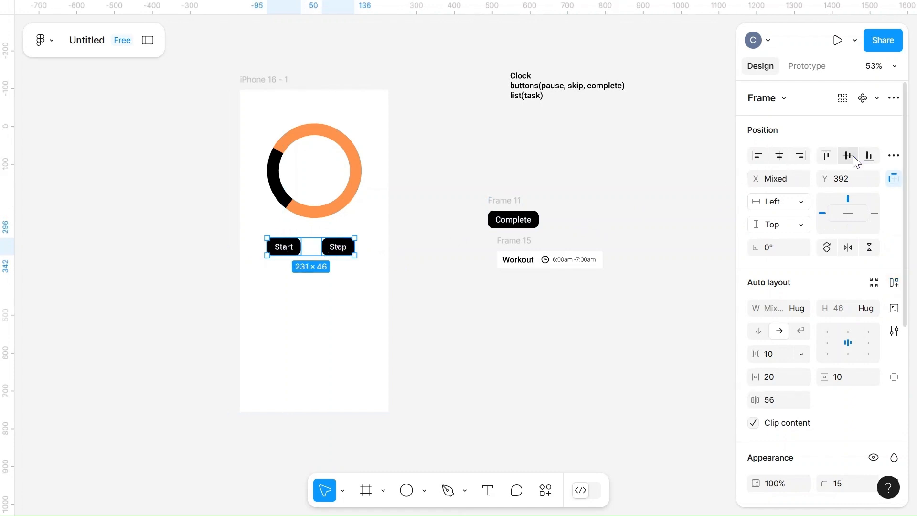
{"action": "double_click", "coordinate": [869, 340]}
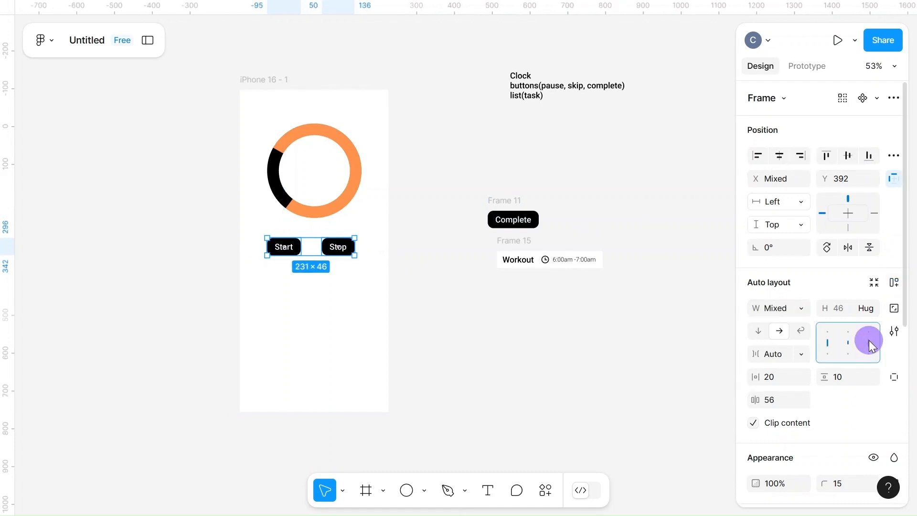
{"action": "right_click", "coordinate": [306, 253]}
{"action": "left_click", "coordinate": [376, 304]}
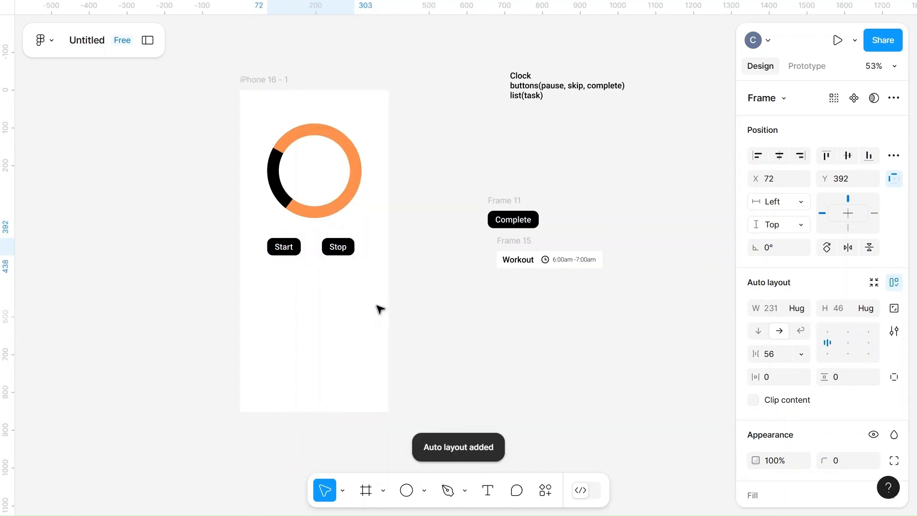
{"action": "left_click", "coordinate": [772, 354]}
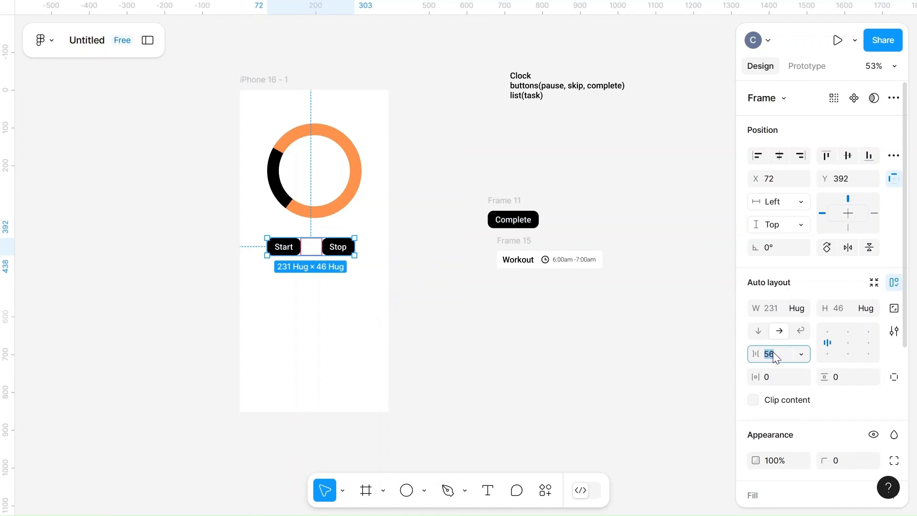
{"action": "left_click", "coordinate": [563, 351]}
- Place the Workout row in the iPhone frame below the Start and Stop buttons at X 57, Y 566, with the Complete button beneath it
{"action": "left_click", "coordinate": [515, 200]}
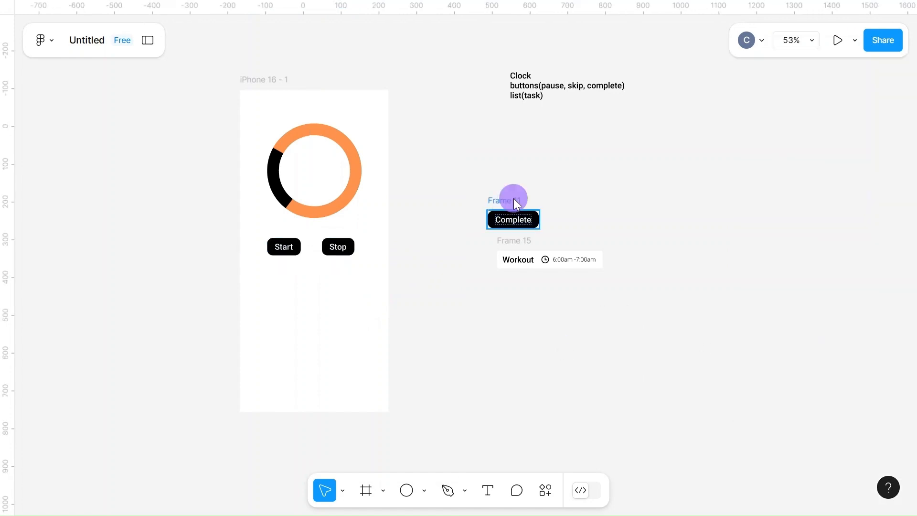
{"action": "left_click_drag", "start_coordinate": [516, 203], "coordinate": [532, 296]}
{"action": "left_click", "coordinate": [515, 242]}
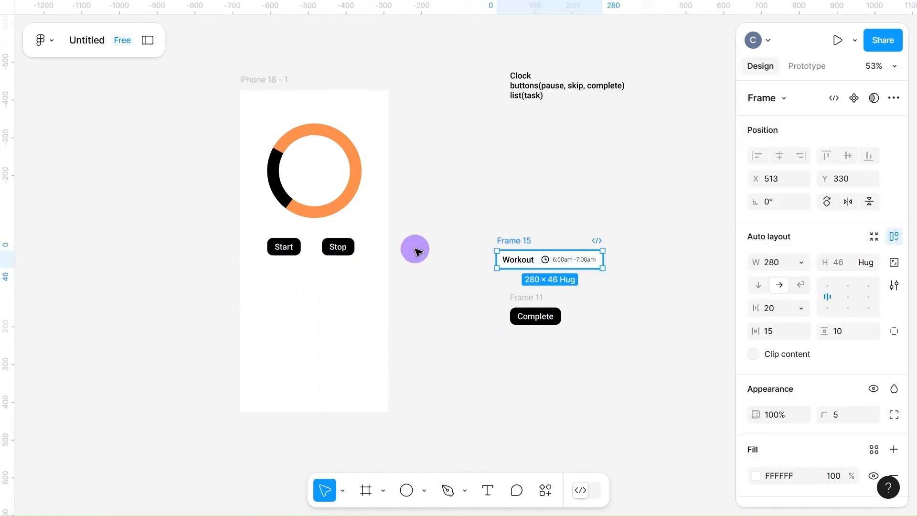
{"action": "left_click_drag", "start_coordinate": [415, 249], "coordinate": [278, 291]}
{"action": "left_click_drag", "start_coordinate": [533, 300], "coordinate": [303, 340]}
{"action": "left_click", "coordinate": [477, 320]}
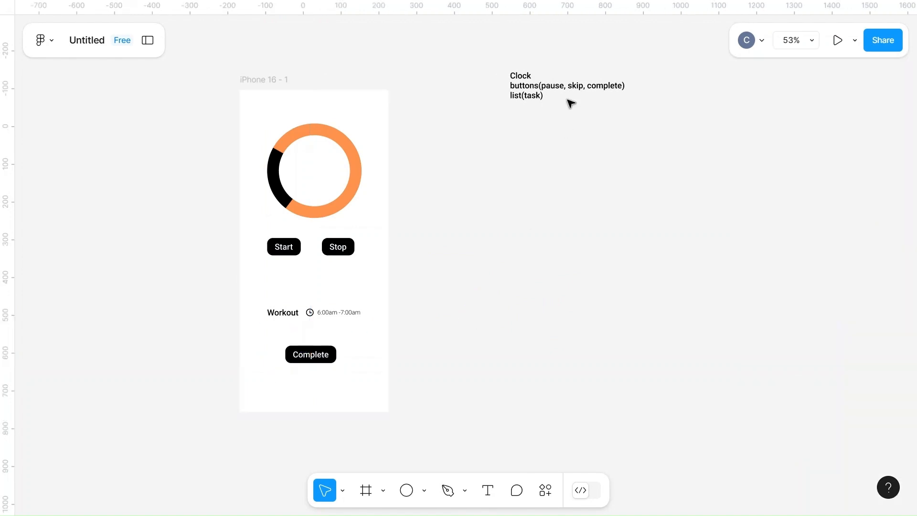
- Present the iPhone frame as a prototype with the device set to iPhone 16, and return to the design
{"action": "left_click", "coordinate": [254, 81]}
{"action": "left_click", "coordinate": [835, 40]}
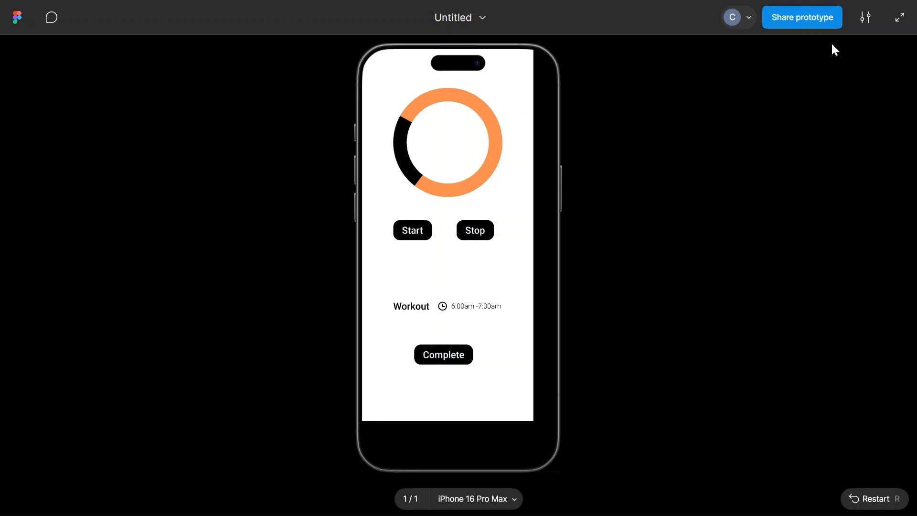
{"action": "left_click", "coordinate": [555, 356]}
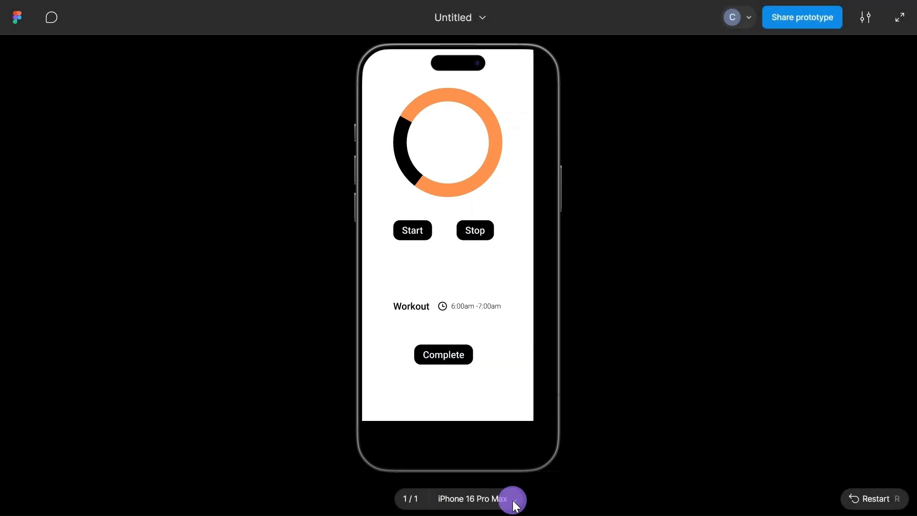
{"action": "left_click", "coordinate": [514, 500]}
{"action": "left_click", "coordinate": [462, 306]}
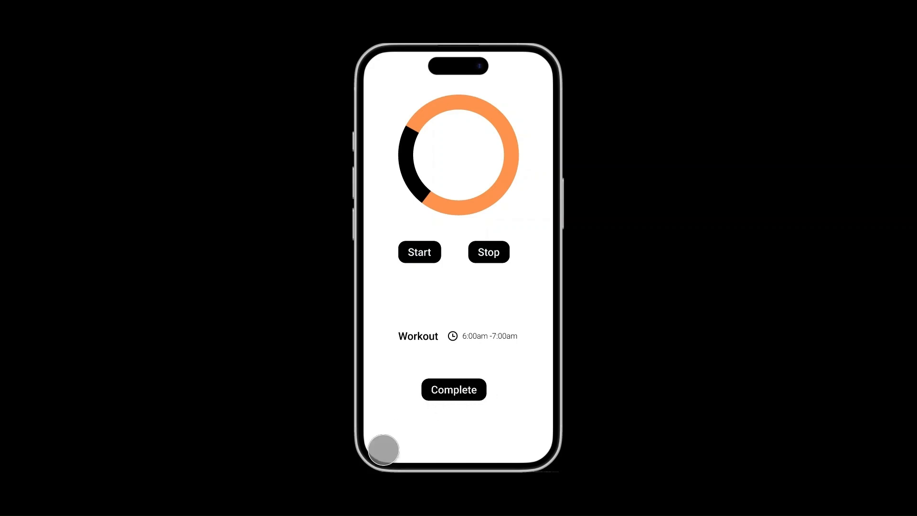
{"action": "key", "text": "Escape"}
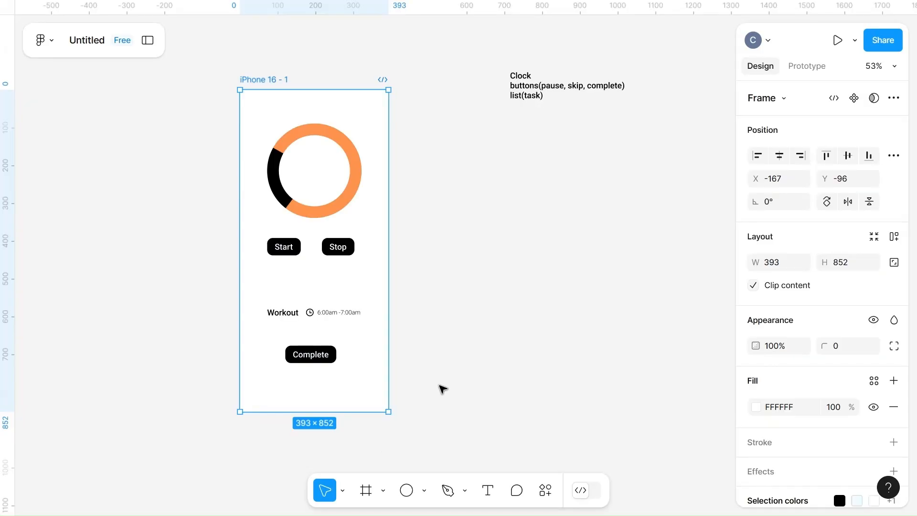
- Set the font size of the Complete button's label to 20
{"action": "left_click", "coordinate": [313, 357]}
{"action": "double_click", "coordinate": [315, 359]}
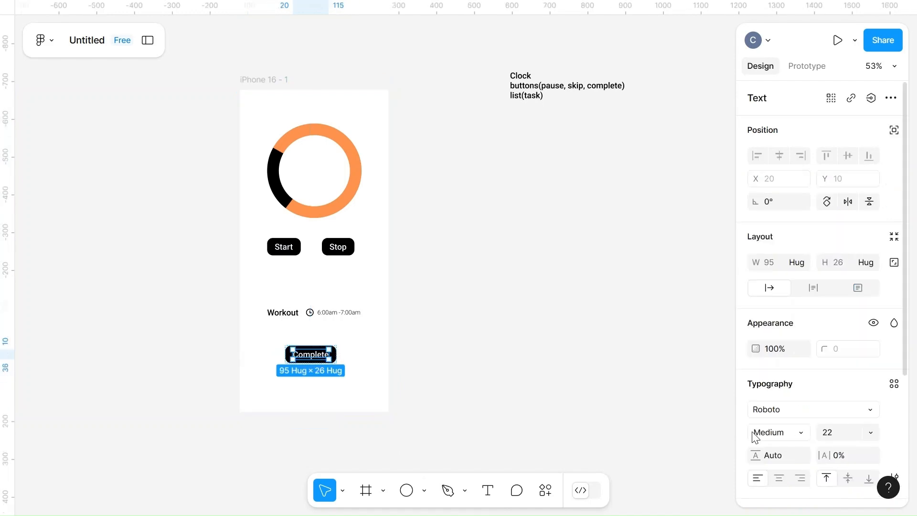
{"action": "left_click", "coordinate": [846, 426]}
{"action": "key", "text": "BackSpace"}
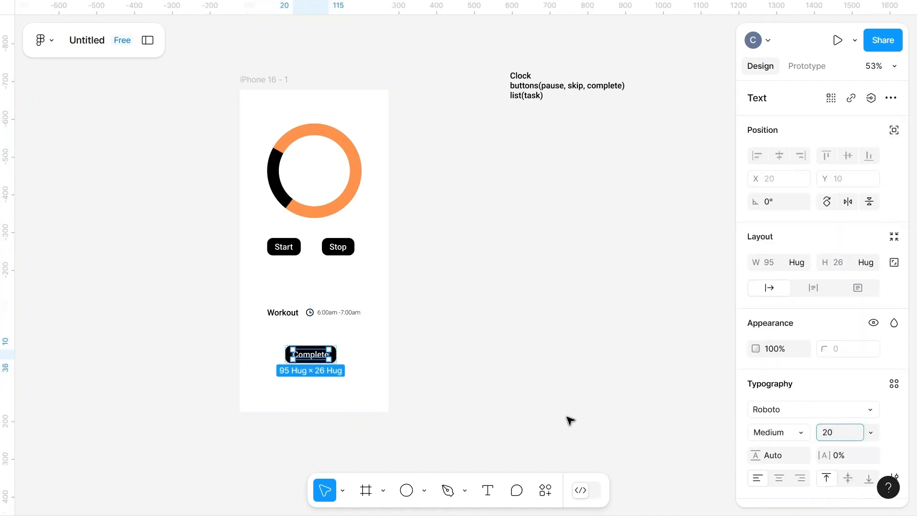
{"action": "type", "text": "20"}
{"action": "left_click", "coordinate": [483, 396]}
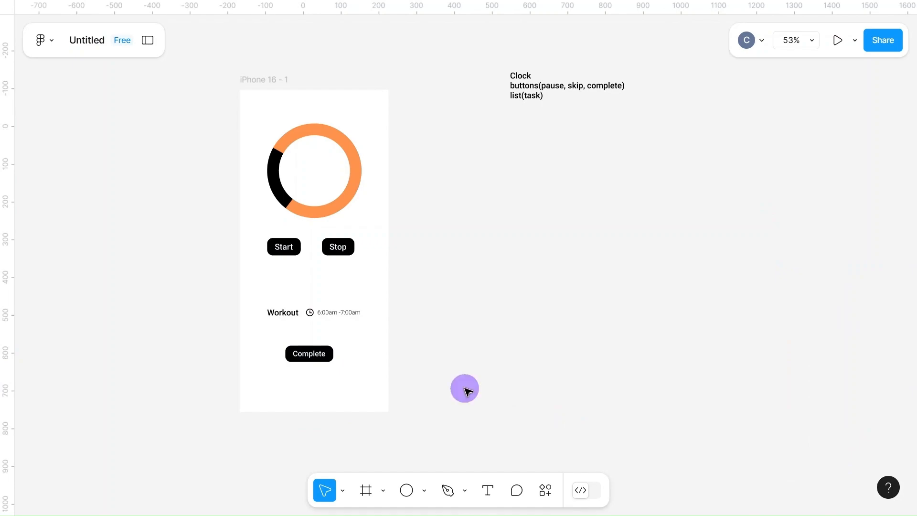
- Preview the timer screen as a prototype again and inspect the layout of the Complete button and Workout row
{"action": "key", "text": "ctrl+alt+Return"}
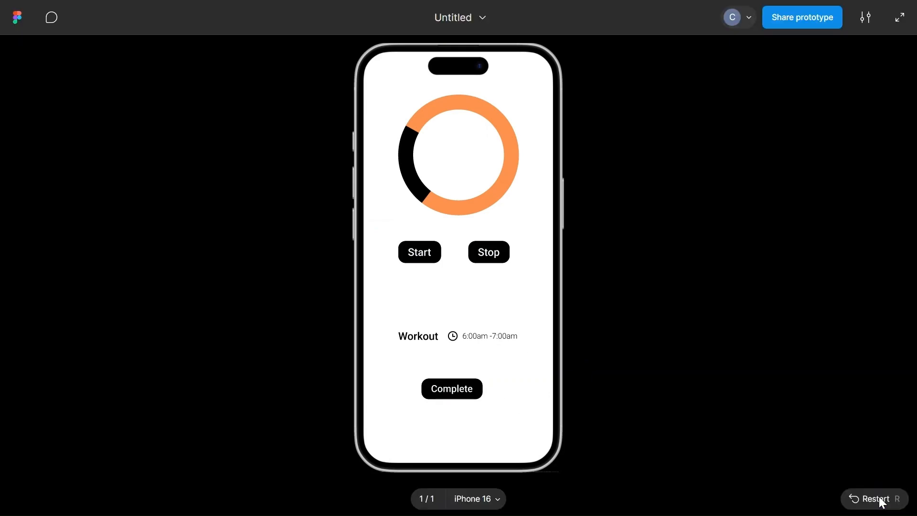
{"action": "key", "text": "Escape"}
{"action": "left_click", "coordinate": [305, 352]}
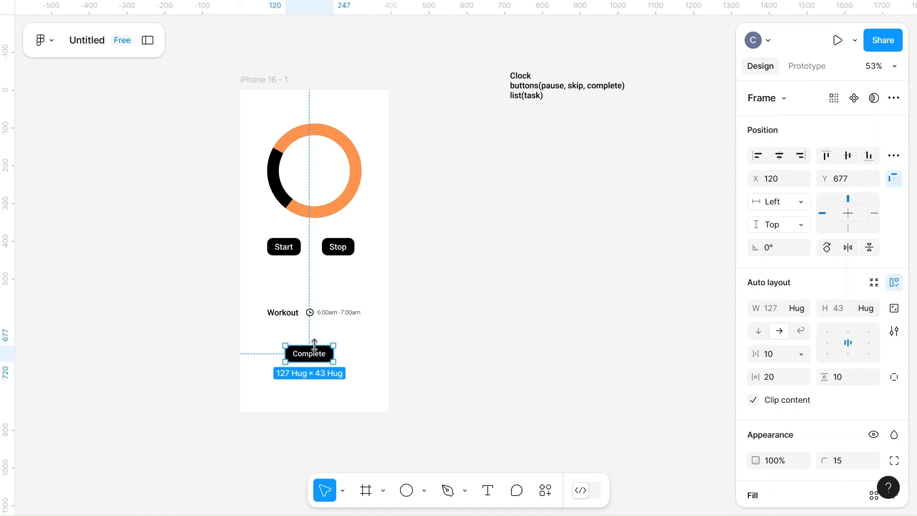
{"action": "left_click", "coordinate": [270, 83]}
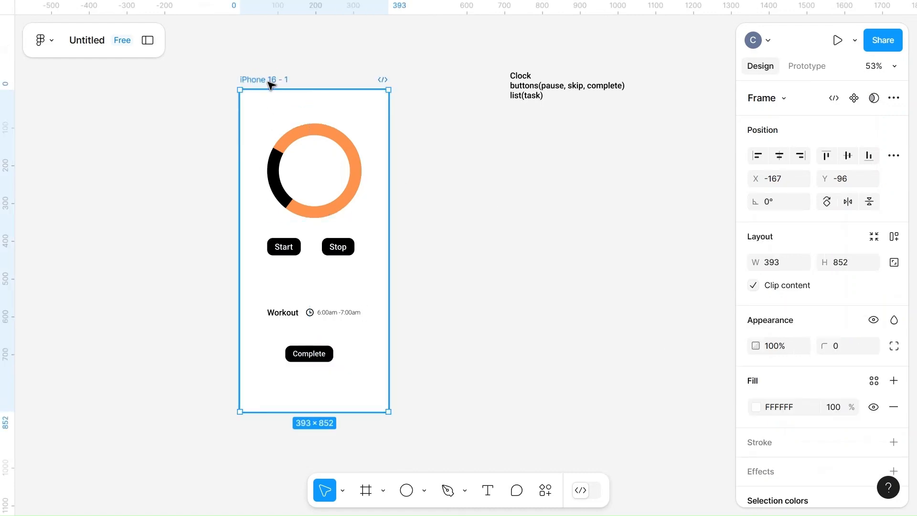
{"action": "left_click", "coordinate": [310, 316]}
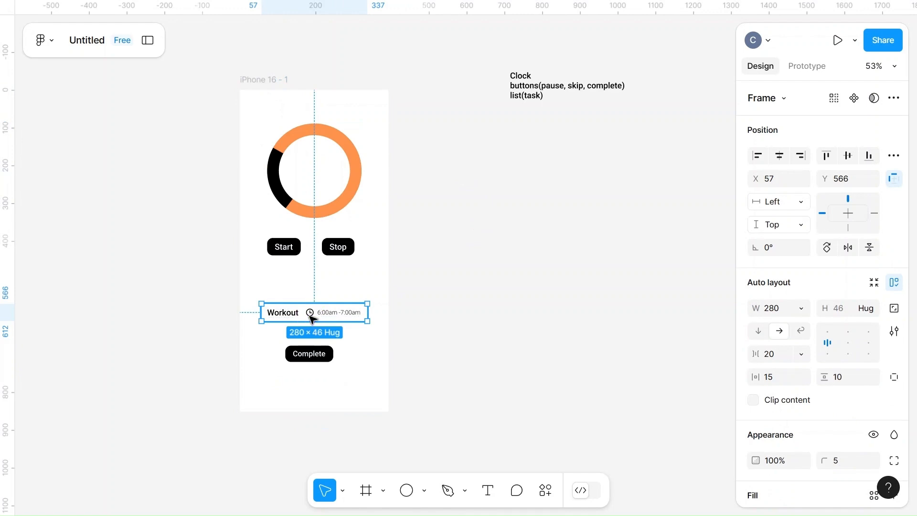
{"action": "left_click", "coordinate": [432, 341]}
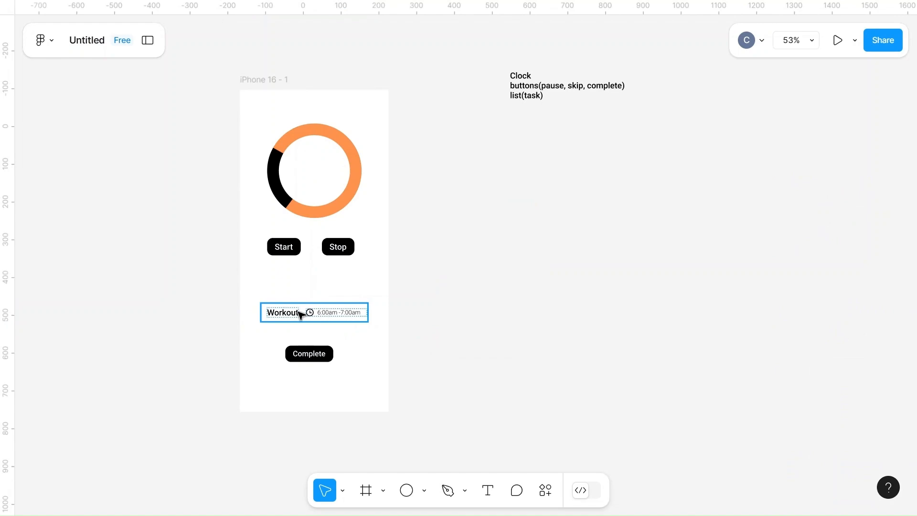
- Fill the iPhone frame's background with a strong red
{"action": "left_click", "coordinate": [255, 80]}
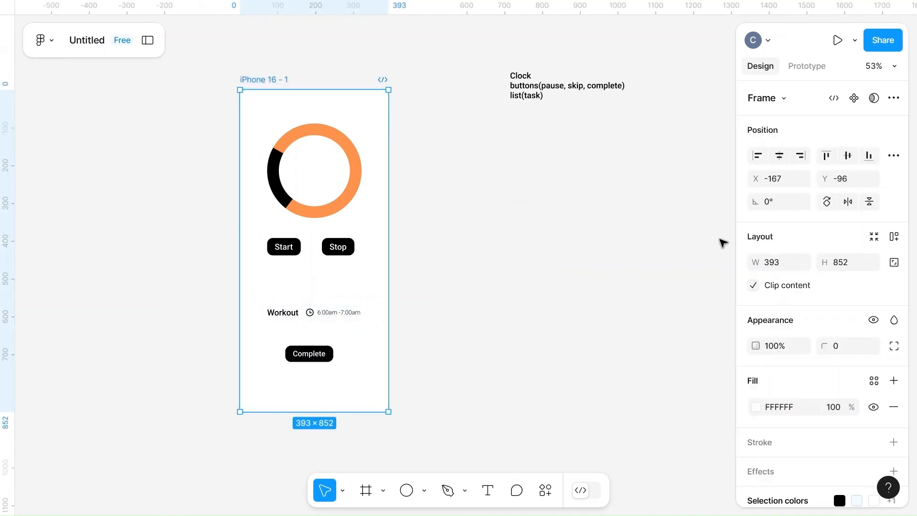
{"action": "scroll", "coordinate": [829, 400], "scroll_direction": "down", "scroll_amount": 2}
{"action": "left_click", "coordinate": [757, 351]}
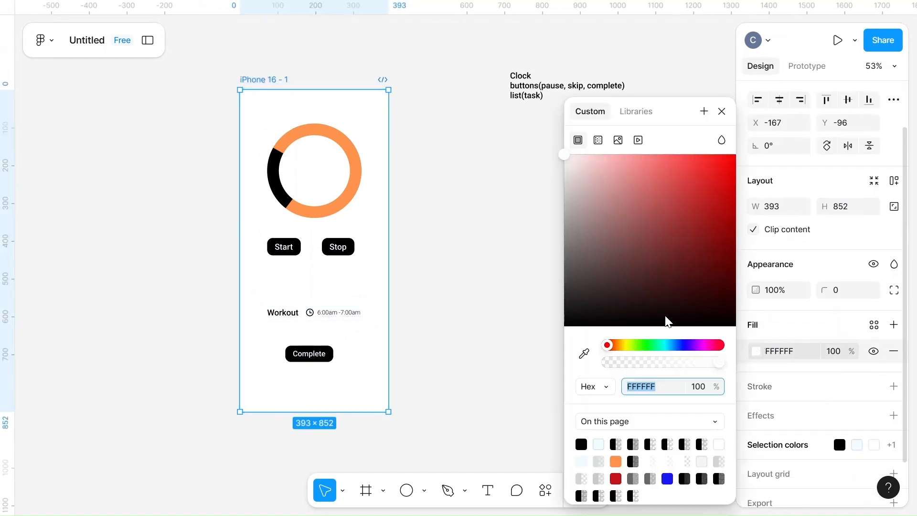
{"action": "left_click_drag", "start_coordinate": [720, 227], "coordinate": [727, 194]}
{"action": "left_click", "coordinate": [508, 239]}
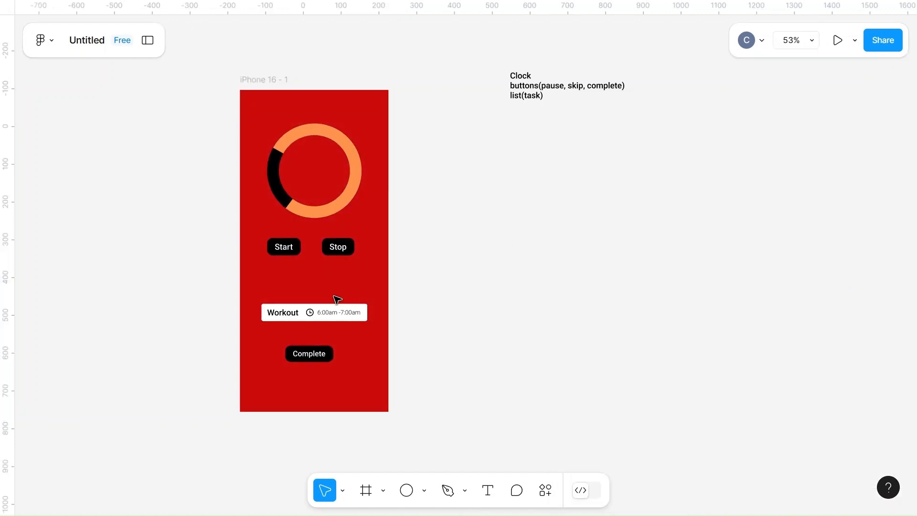
- Move the Complete button down to X 124, Y 766 and the Workout row just above it to X 48, Y 691
{"action": "left_click", "coordinate": [309, 316]}
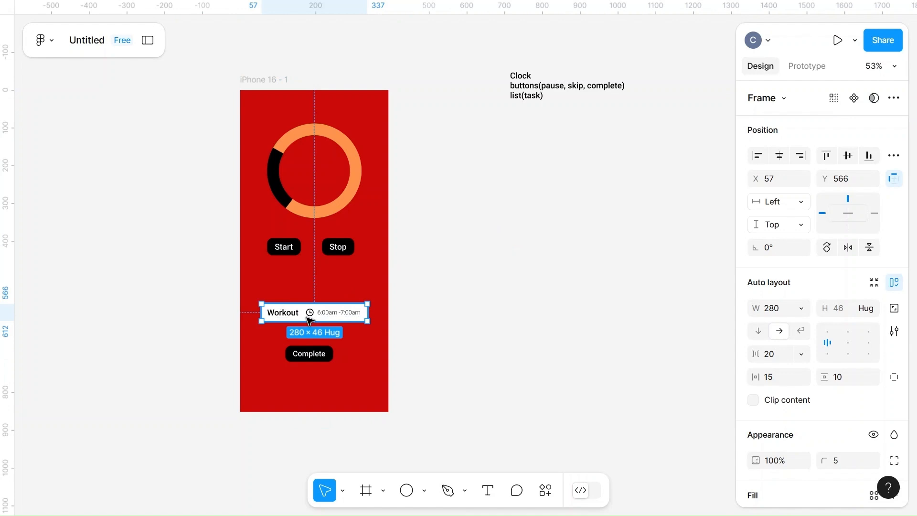
{"action": "left_click_drag", "start_coordinate": [310, 355], "coordinate": [311, 389]}
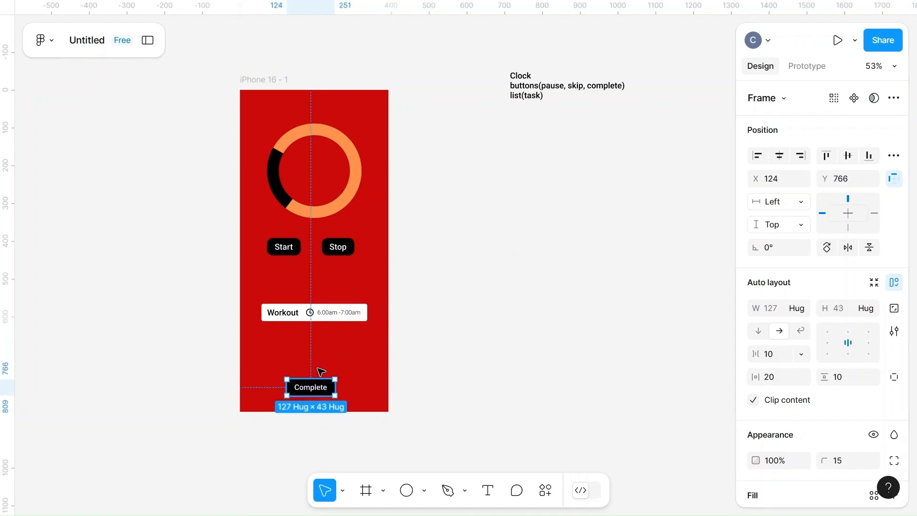
{"action": "left_click", "coordinate": [309, 314]}
{"action": "left_click_drag", "start_coordinate": [309, 314], "coordinate": [310, 368]}
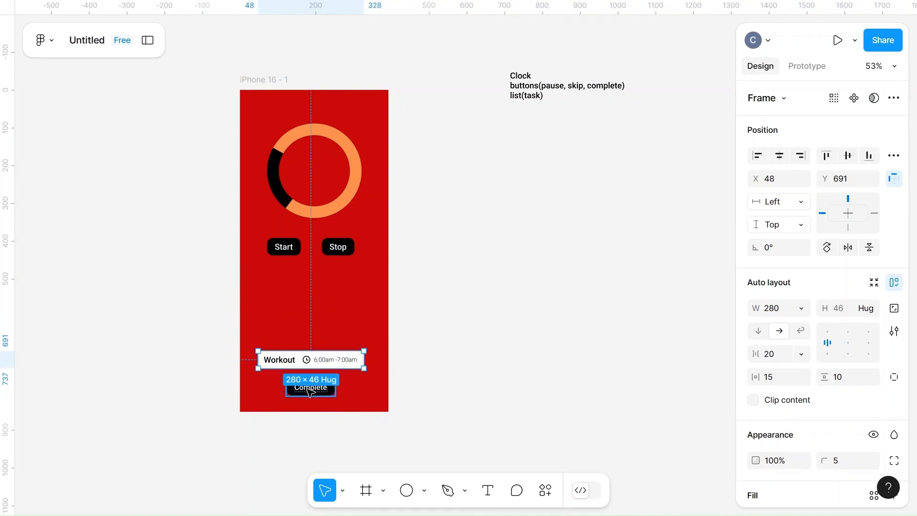
- Wrap the Workout row and Complete button together in one vertical auto-layout frame
{"action": "left_click", "coordinate": [311, 387], "text": "shift"}
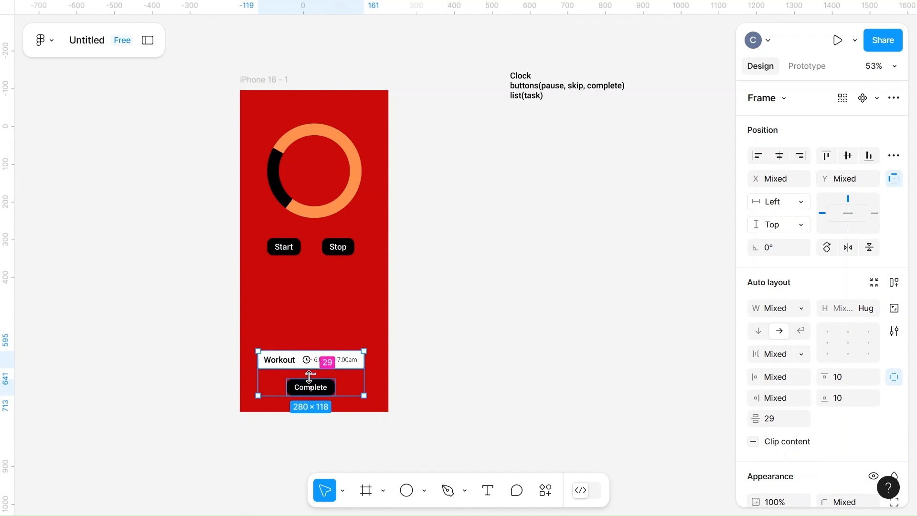
{"action": "right_click", "coordinate": [278, 378]}
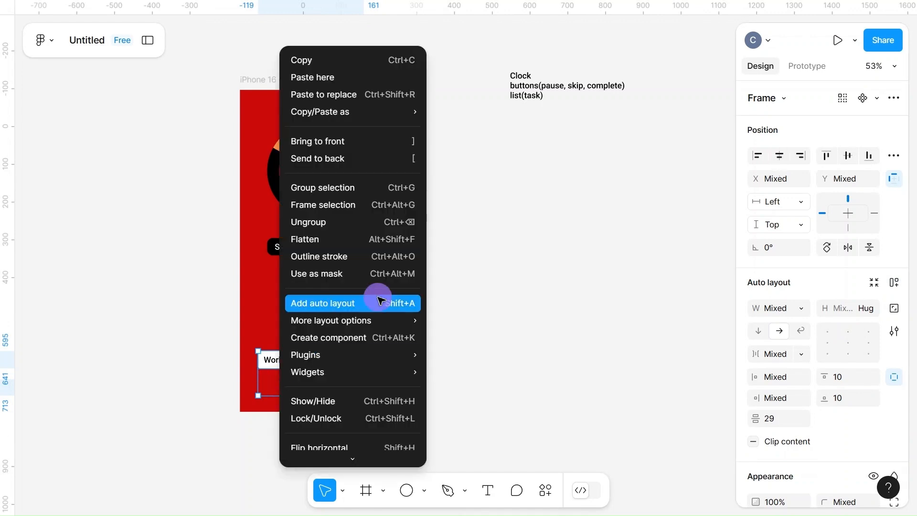
{"action": "left_click", "coordinate": [373, 301]}
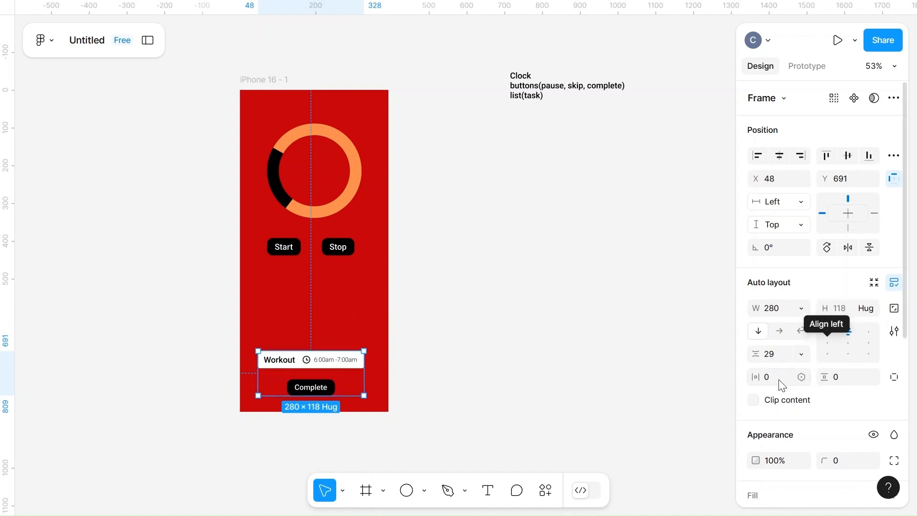
- Stretch the Workout and Complete frame from X 0 to the phone's full width, 393 × 161, with a Center horizontal constraint
{"action": "left_click", "coordinate": [757, 158]}
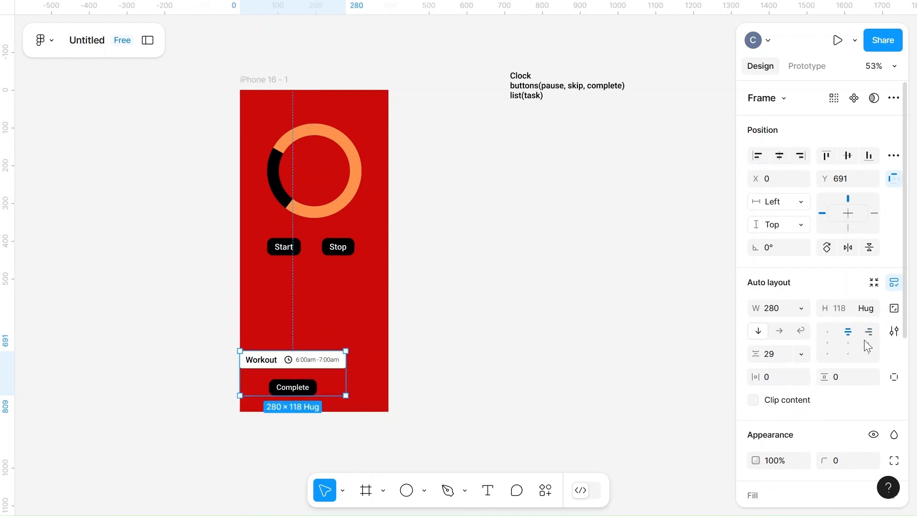
{"action": "left_click_drag", "start_coordinate": [346, 382], "coordinate": [388, 382]}
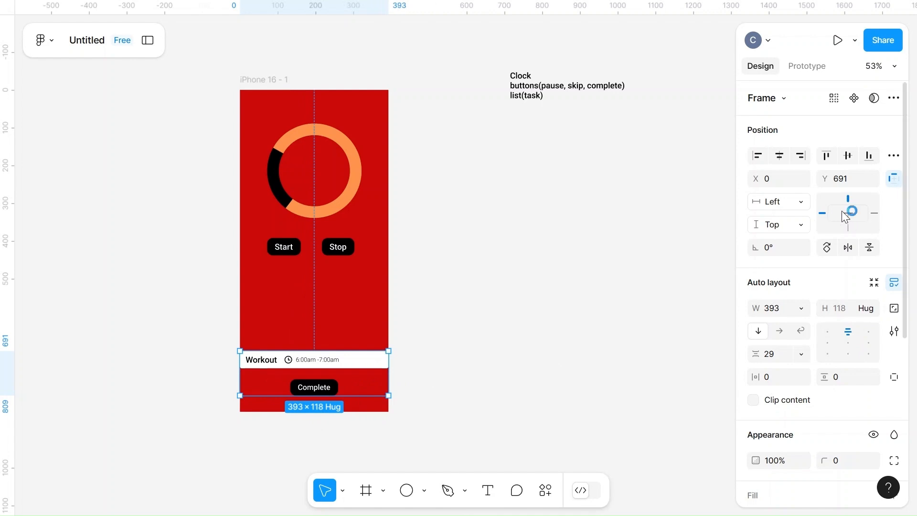
{"action": "left_click", "coordinate": [847, 211]}
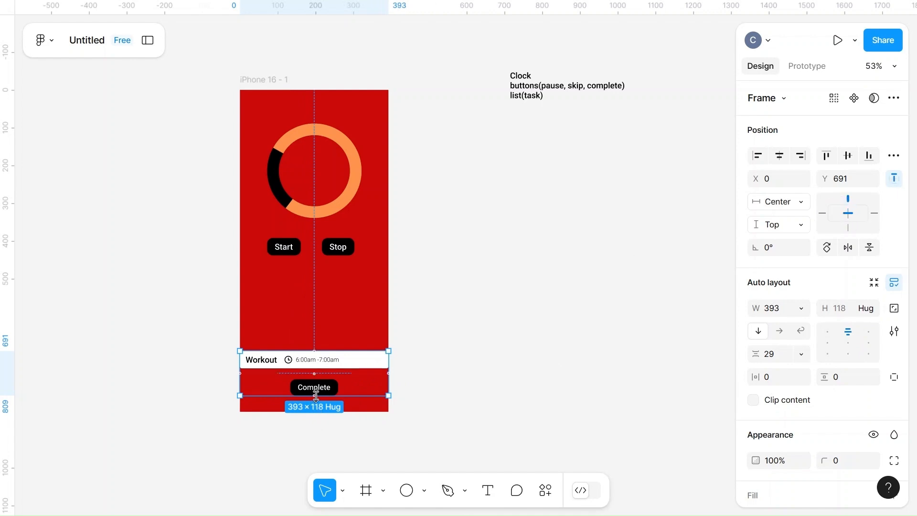
{"action": "left_click_drag", "start_coordinate": [315, 395], "coordinate": [313, 411]}
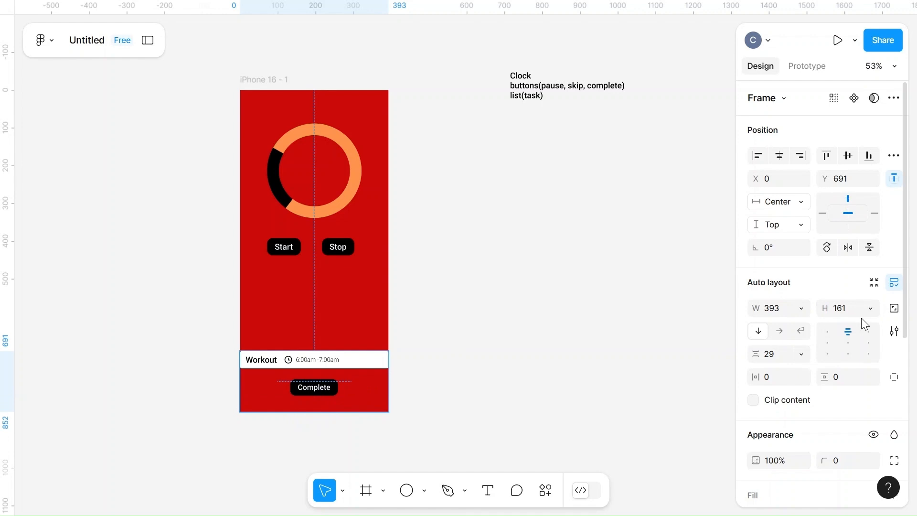
- Center the contents of the Workout and Complete frame with a vertical gap of 29, and set its horizontal padding to 10
{"action": "double_click", "coordinate": [847, 340]}
{"action": "left_click", "coordinate": [847, 340]}
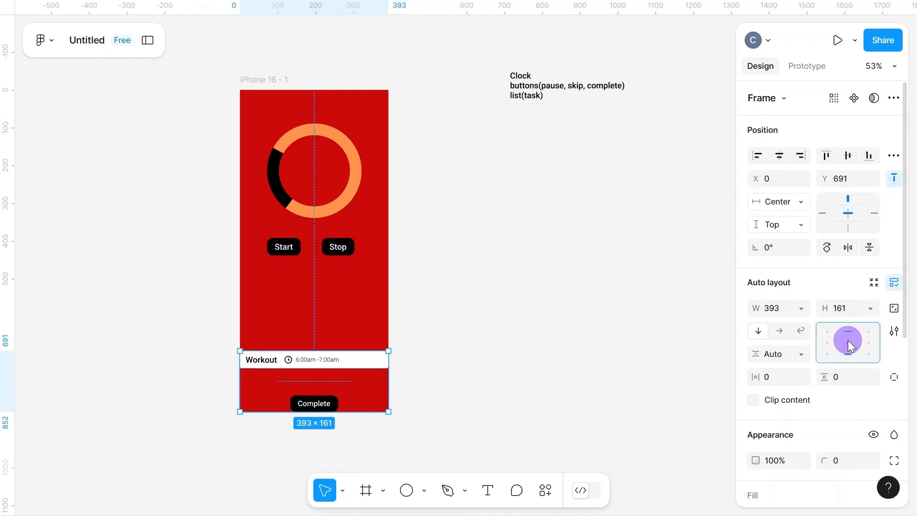
{"action": "double_click", "coordinate": [847, 339]}
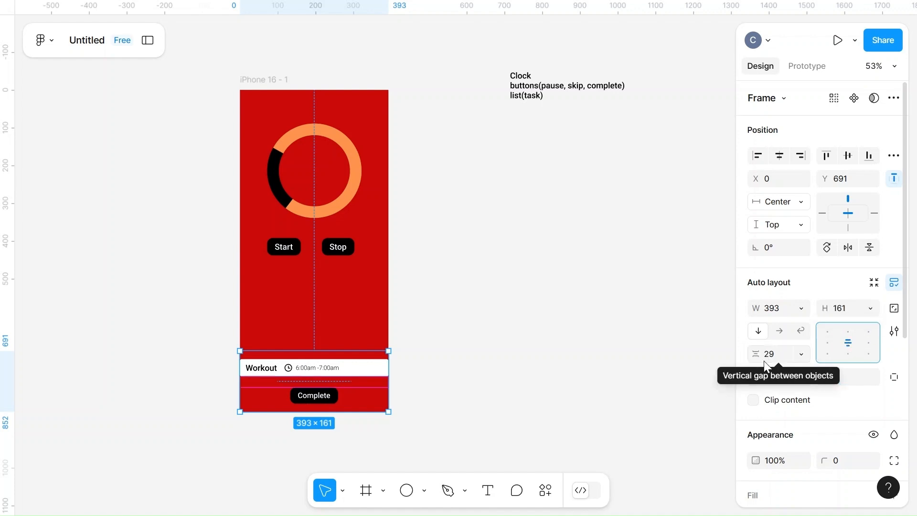
{"action": "left_click", "coordinate": [773, 373]}
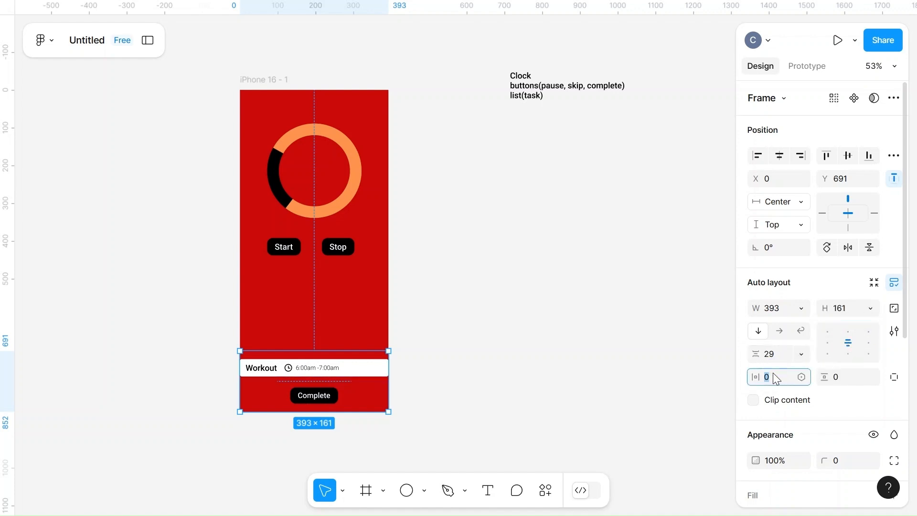
{"action": "type", "text": "1"}
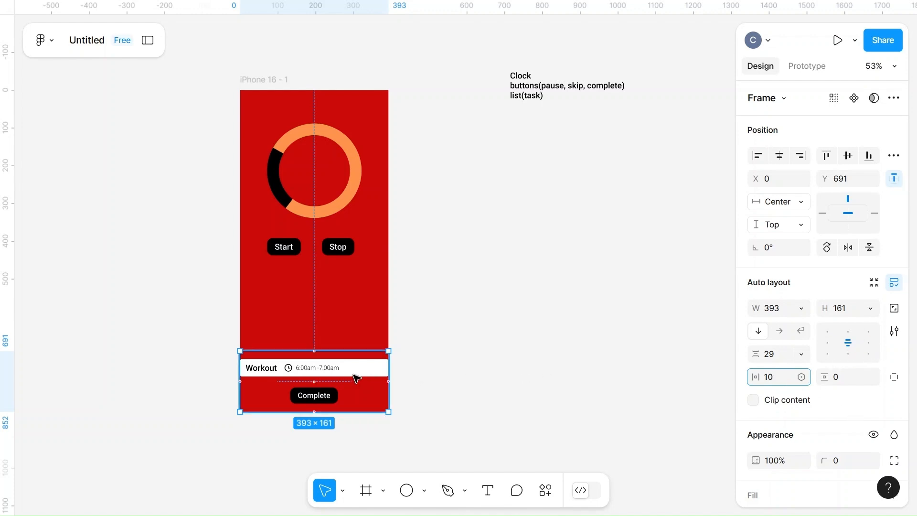
- Set the Workout row's horizontal spacing to Auto so its label and time spread to opposite ends
{"action": "left_click", "coordinate": [370, 369]}
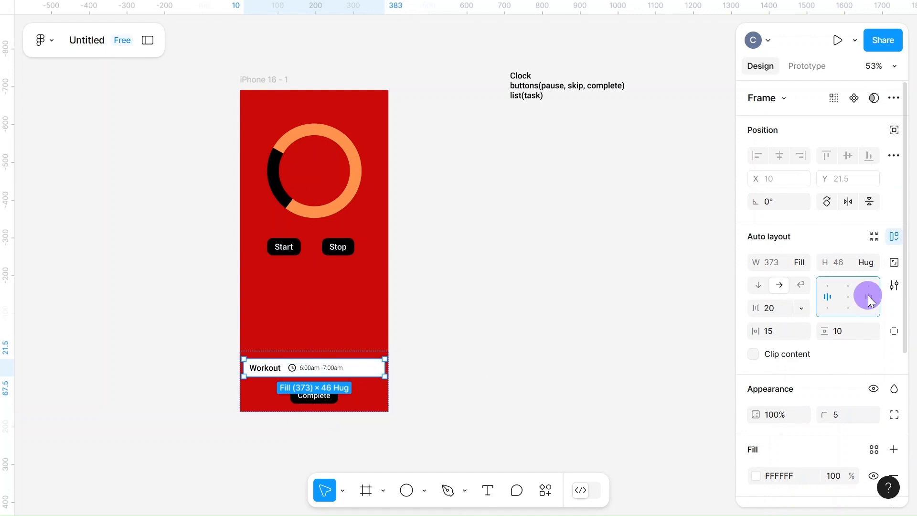
{"action": "double_click", "coordinate": [867, 295]}
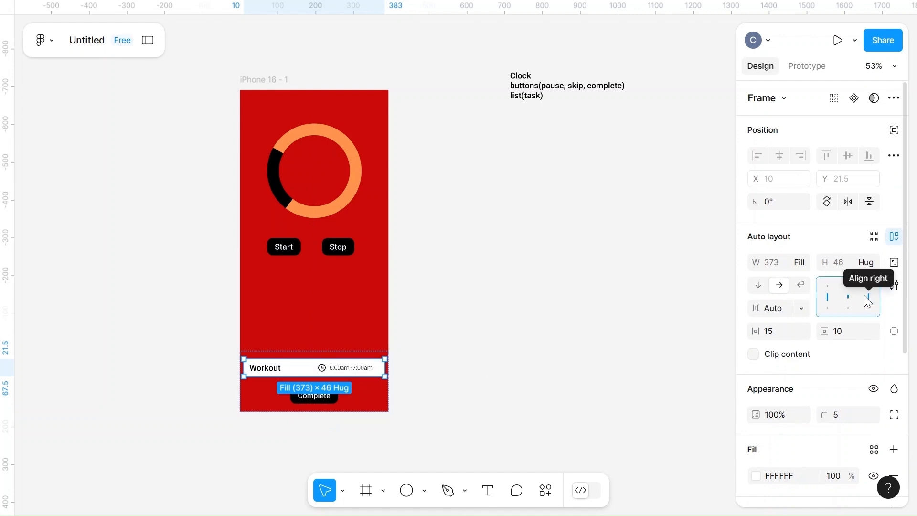
{"action": "left_click", "coordinate": [361, 354]}
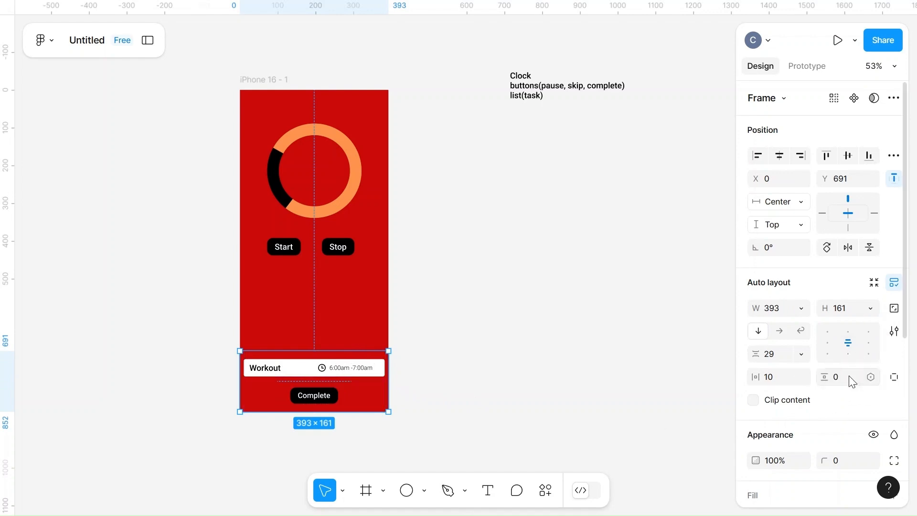
- Set the Workout and Complete frame's vertical padding to 5 and its horizontal padding to 15
{"action": "type", "text": "5"}
{"action": "left_click_drag", "start_coordinate": [762, 372], "coordinate": [779, 380]}
{"action": "left_click", "coordinate": [602, 417]}
{"action": "left_click", "coordinate": [271, 367]}
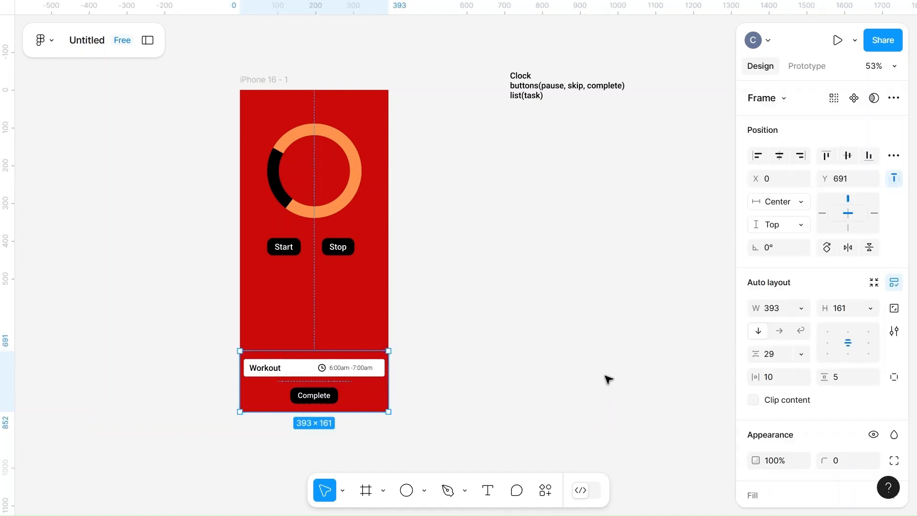
{"action": "left_click", "coordinate": [767, 382]}
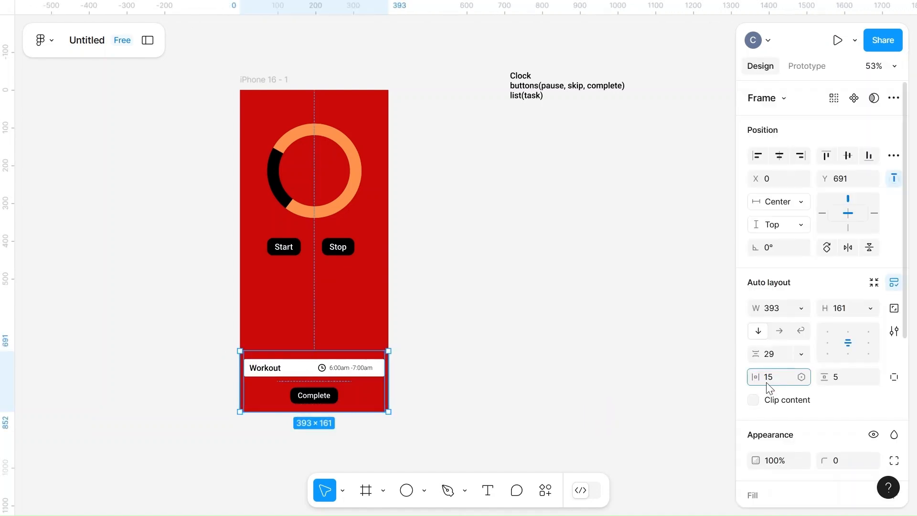
{"action": "left_click", "coordinate": [572, 381]}
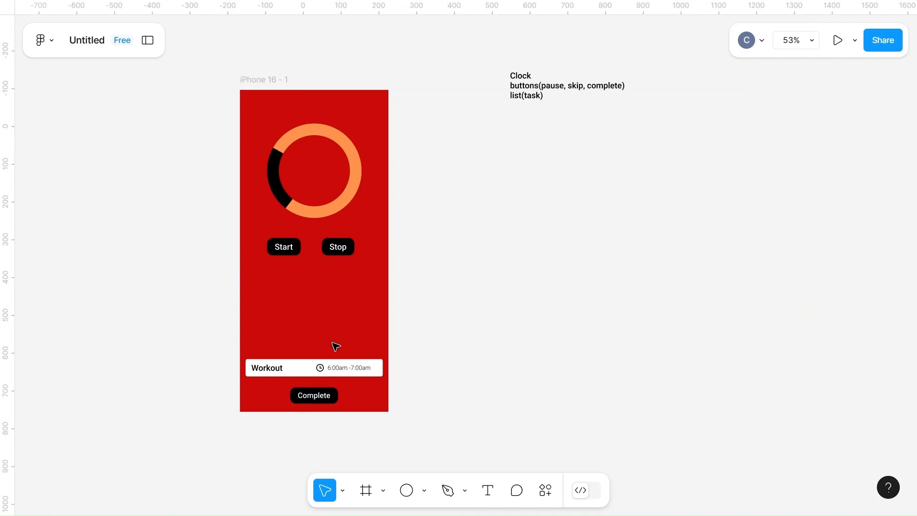
- Add a lime green fill, C9ED25, to the Workout and Complete frame
{"action": "left_click", "coordinate": [311, 358]}
{"action": "scroll", "coordinate": [802, 368], "scroll_direction": "down", "scroll_amount": 5}
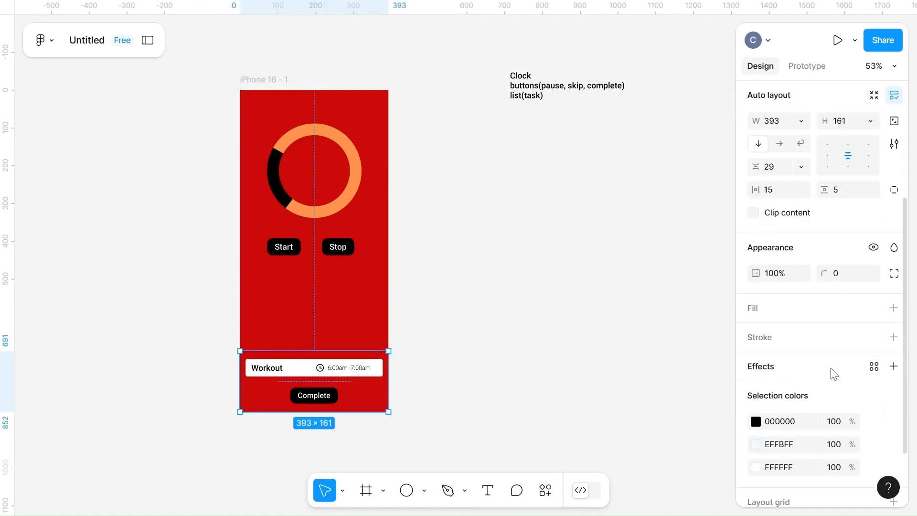
{"action": "left_click", "coordinate": [795, 311]}
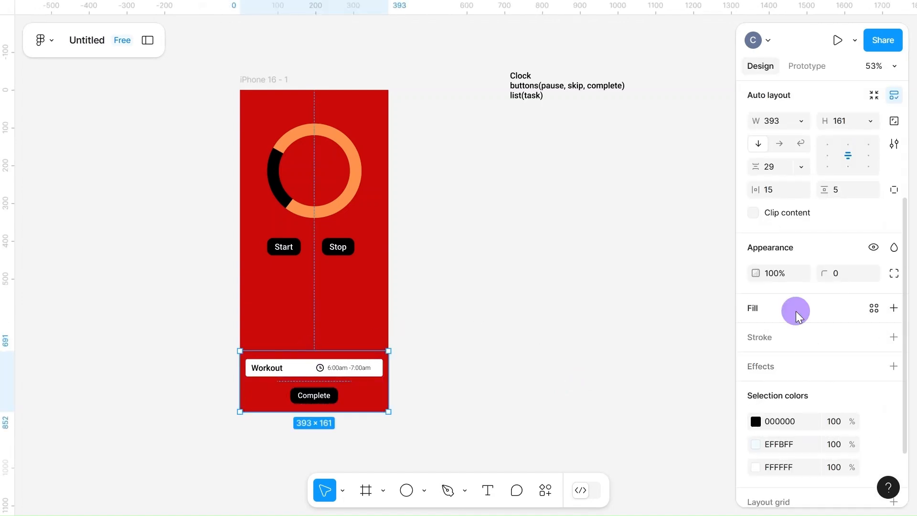
{"action": "left_click", "coordinate": [755, 334]}
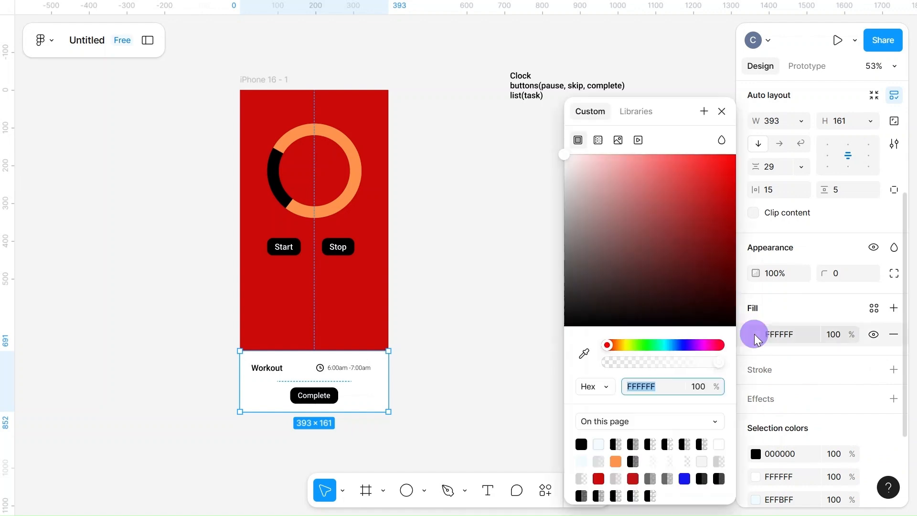
{"action": "left_click", "coordinate": [628, 344]}
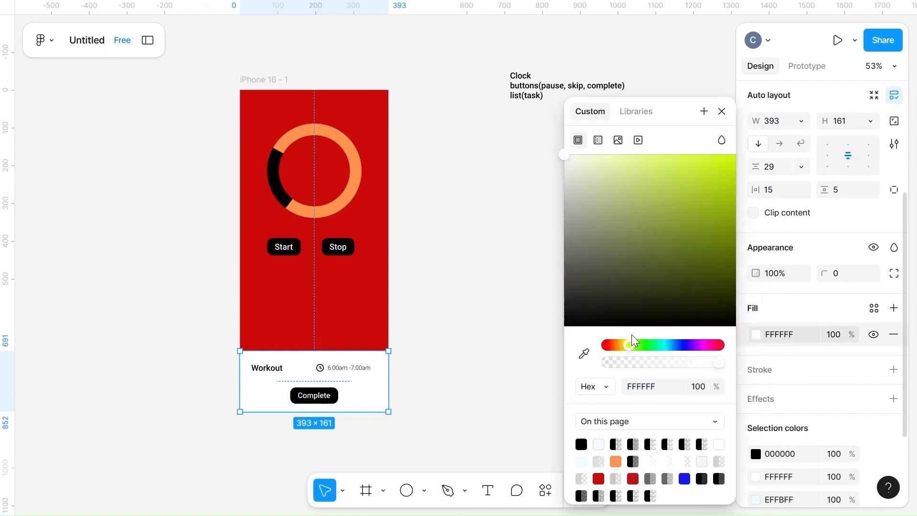
{"action": "left_click", "coordinate": [687, 175]}
{"action": "left_click_drag", "start_coordinate": [688, 176], "coordinate": [710, 164]}
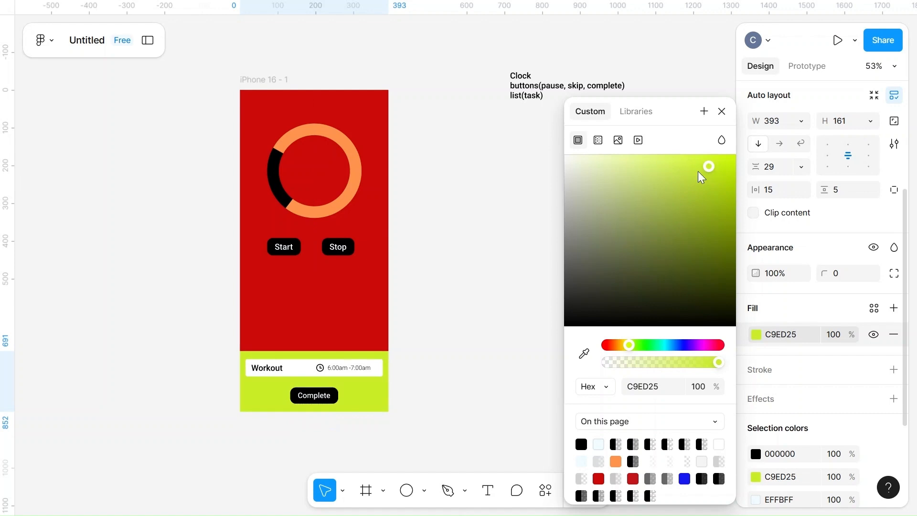
- Round the corners of the lime Workout and Complete frame with a radius of 20
{"action": "left_click", "coordinate": [840, 274]}
{"action": "type", "text": "2"}
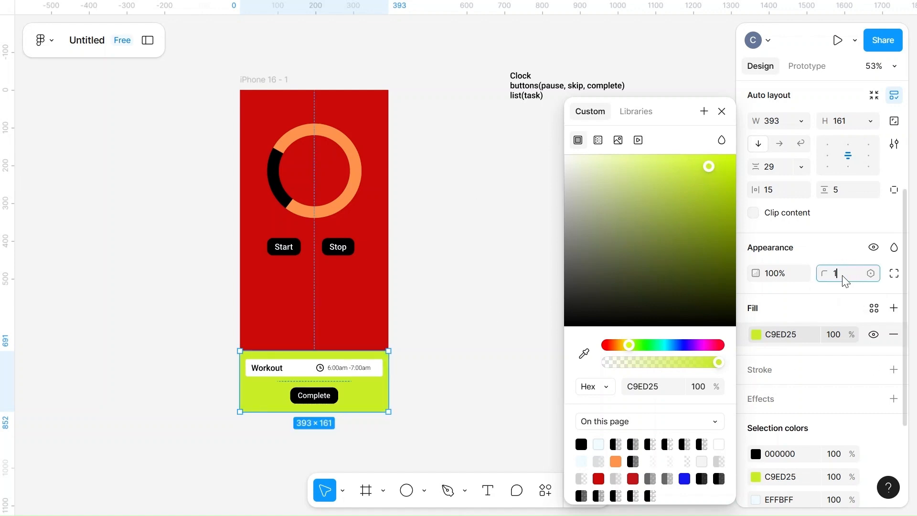
{"action": "left_click", "coordinate": [465, 300]}
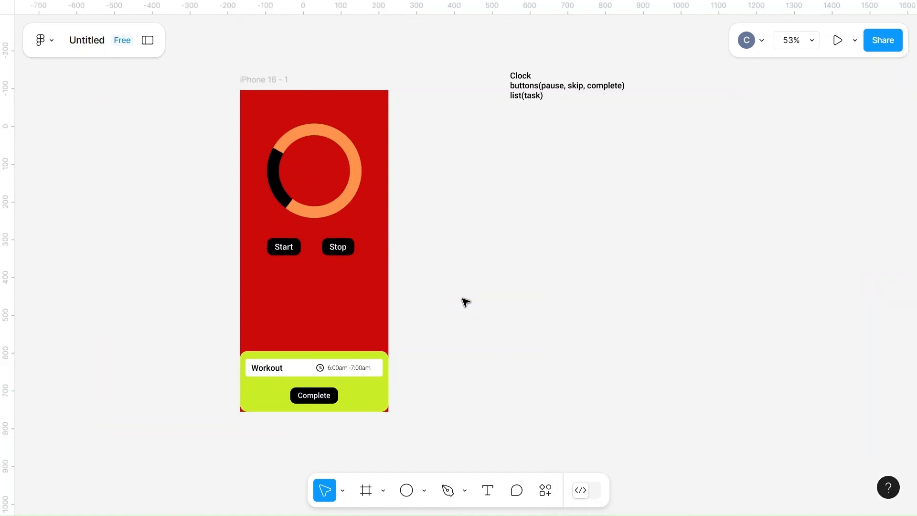
{"action": "left_click", "coordinate": [358, 406]}
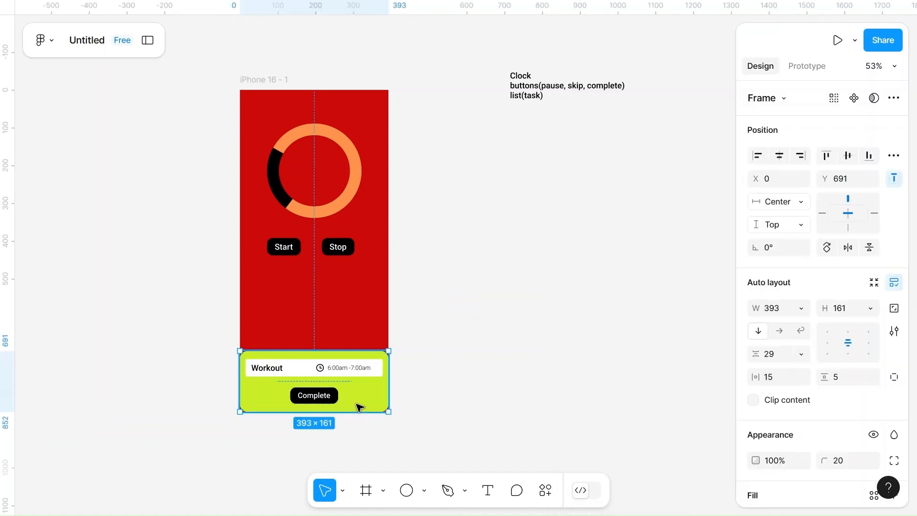
- Give the iPhone 16 - 1 frame a corner radius of 20
{"action": "left_click", "coordinate": [276, 81]}
{"action": "left_click", "coordinate": [841, 353]}
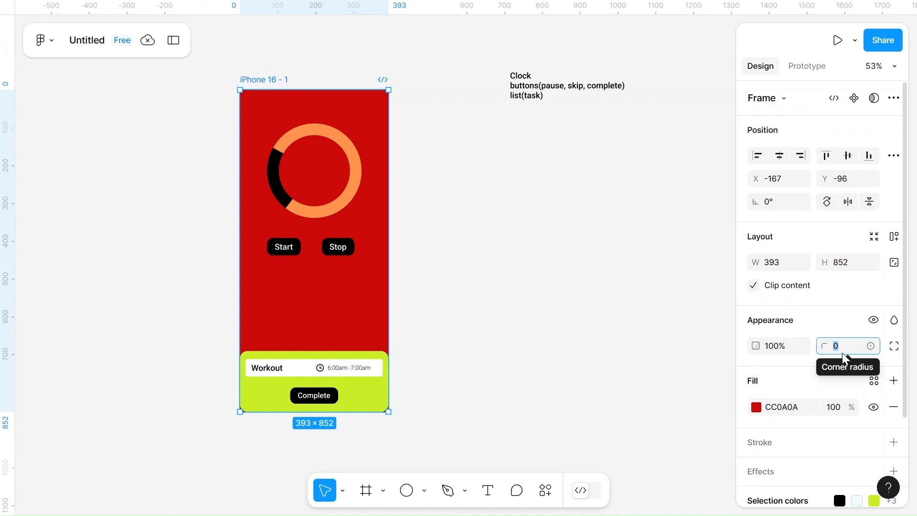
{"action": "type", "text": "20"}
{"action": "left_click", "coordinate": [589, 345]}
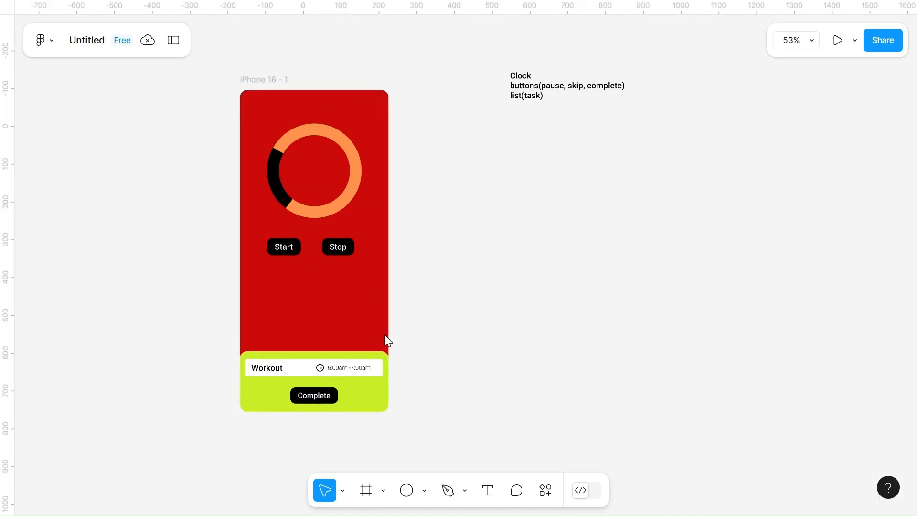
{"action": "key", "text": "shift+backslash"}
{"action": "left_click", "coordinate": [149, 18]}
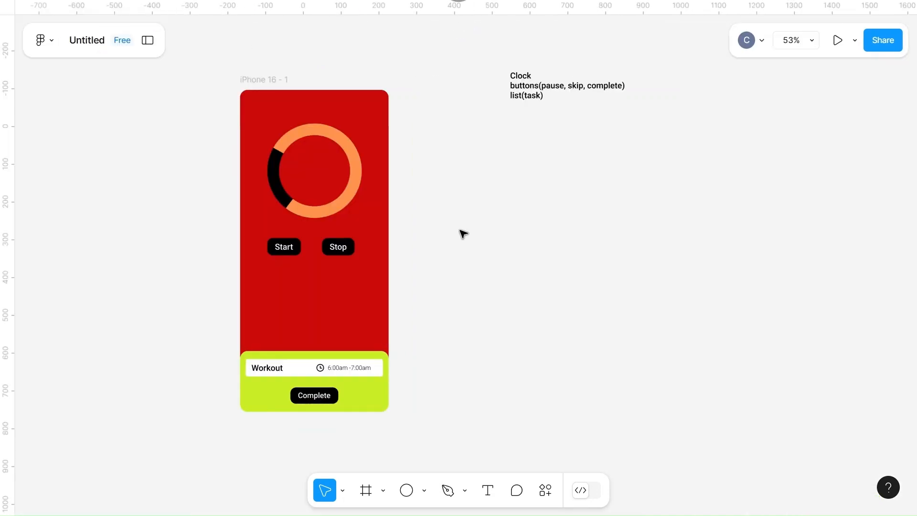
- Extend the lime task frame upward to 393 × 371, with its upper edge at Y 481
{"action": "scroll", "coordinate": [456, 237], "scroll_direction": "up", "scroll_amount": 5}
{"action": "scroll", "coordinate": [457, 240], "scroll_direction": "down", "scroll_amount": 3}
{"action": "scroll", "coordinate": [457, 240], "scroll_direction": "left", "scroll_amount": 1}
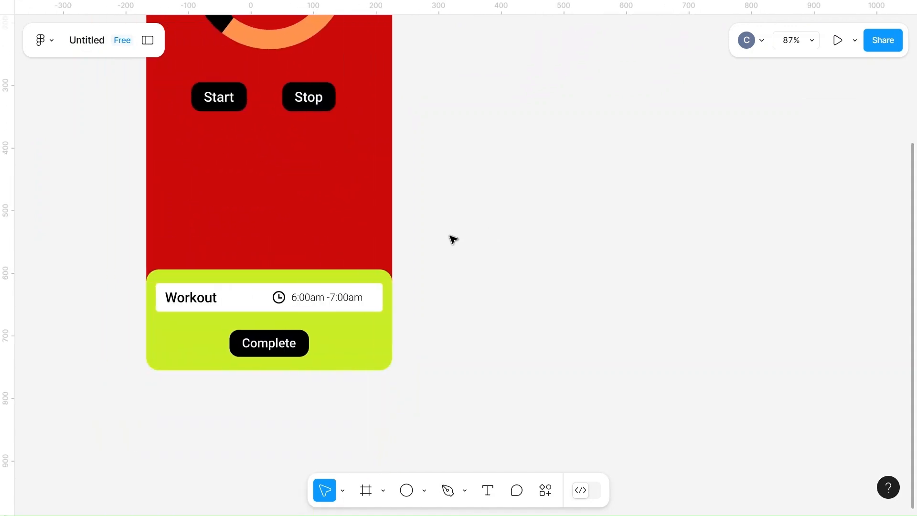
{"action": "left_click", "coordinate": [257, 284]}
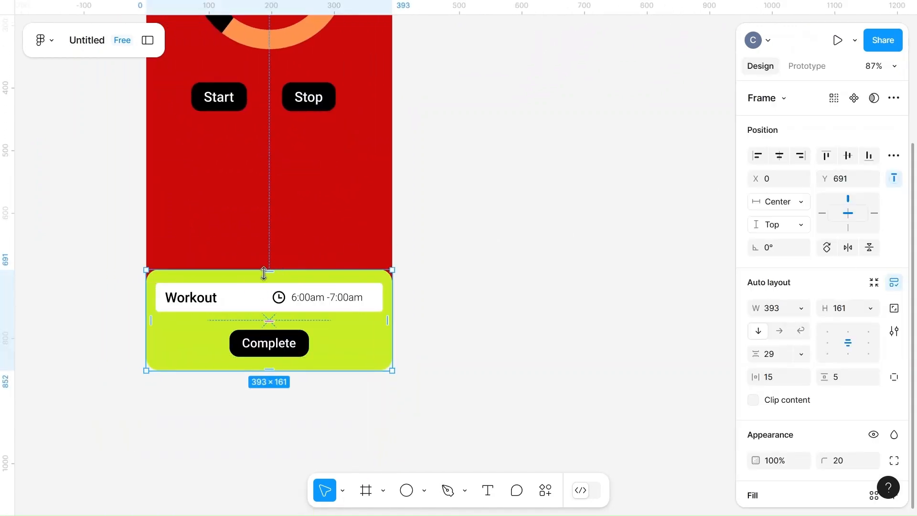
{"action": "left_click_drag", "start_coordinate": [263, 273], "coordinate": [257, 138]}
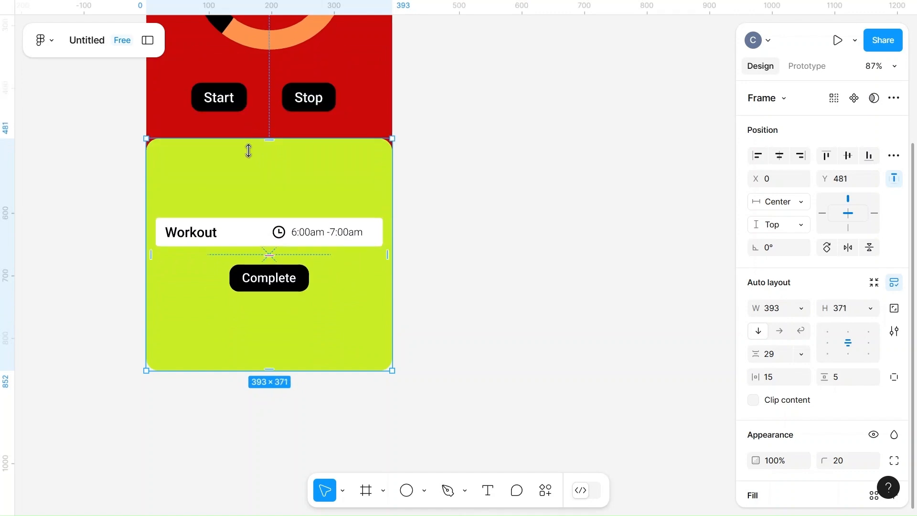
- Align the Workout row and Complete button to the top center of the lime task frame
{"action": "left_click", "coordinate": [296, 232]}
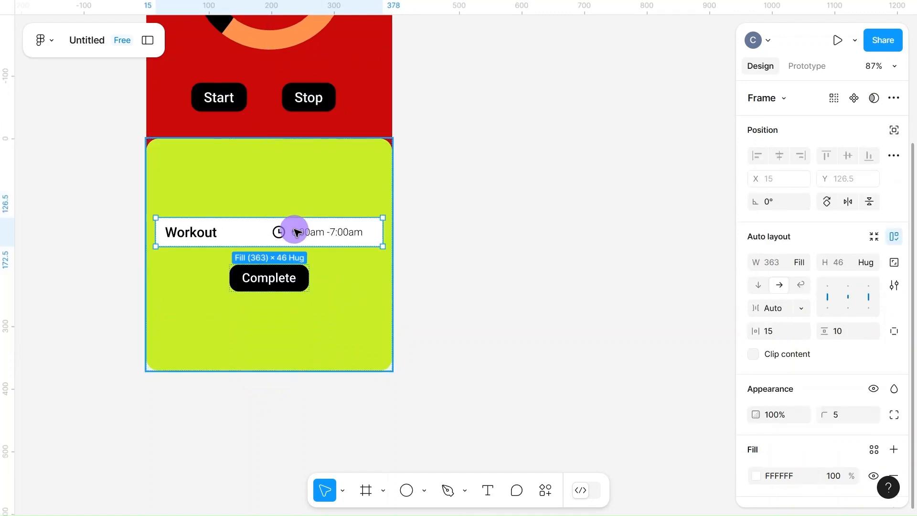
{"action": "left_click", "coordinate": [270, 283], "text": "shift"}
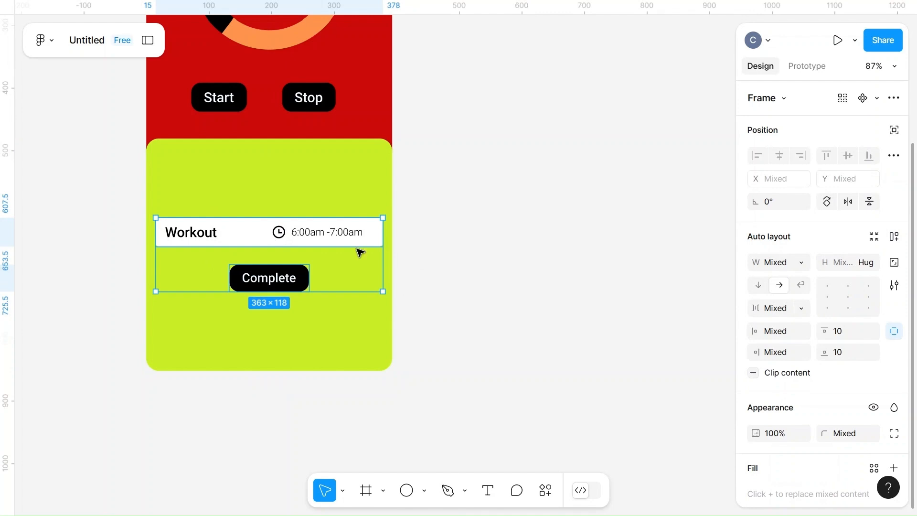
{"action": "left_click", "coordinate": [266, 239]}
{"action": "left_click", "coordinate": [363, 180]}
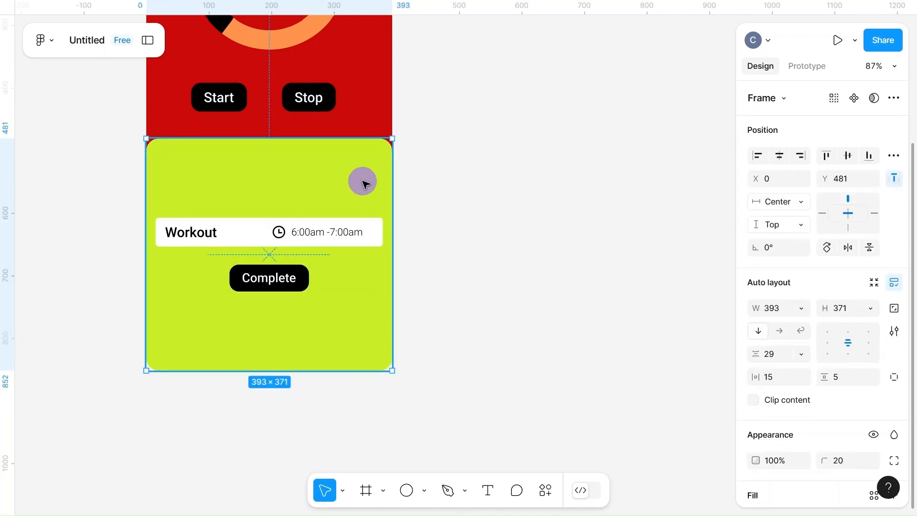
{"action": "left_click", "coordinate": [843, 334]}
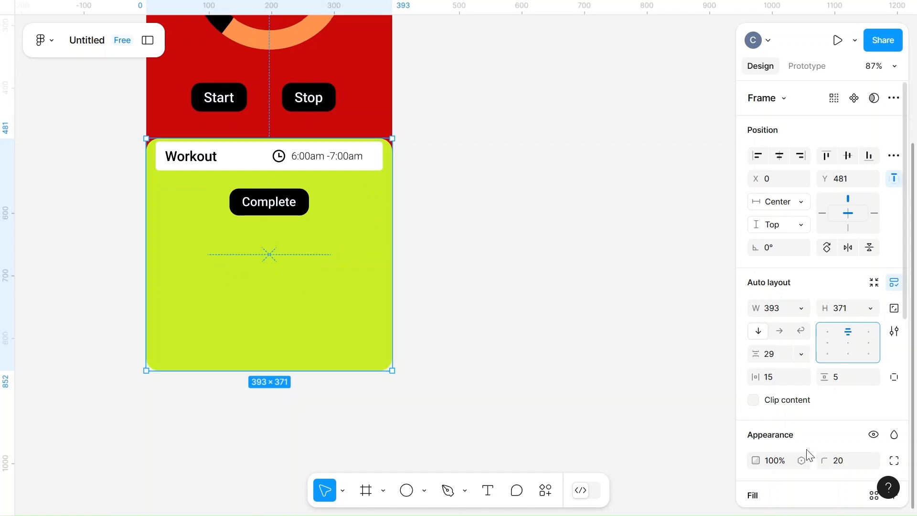
- Try a horizontal padding of 20 on the lime task frame and undo the change
{"action": "left_click", "coordinate": [784, 382]}
{"action": "type", "text": "20"}
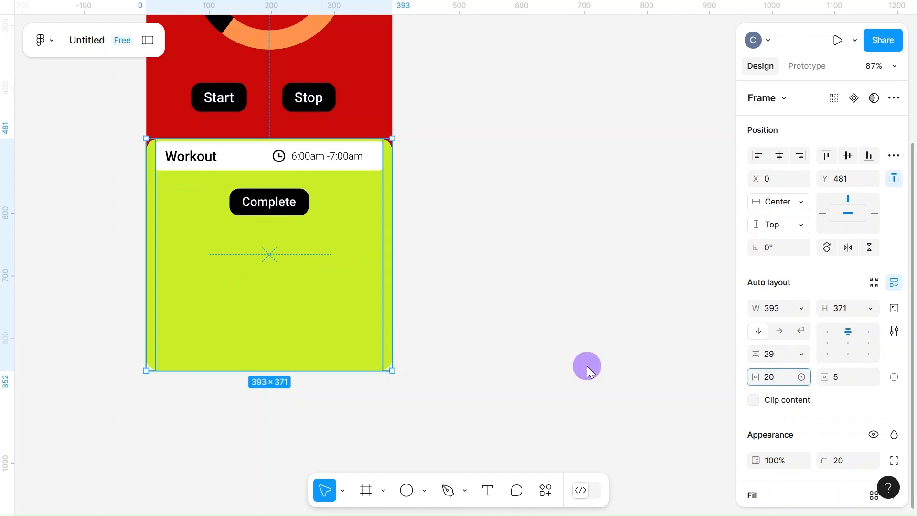
{"action": "left_click", "coordinate": [587, 365]}
{"action": "left_click", "coordinate": [313, 169]}
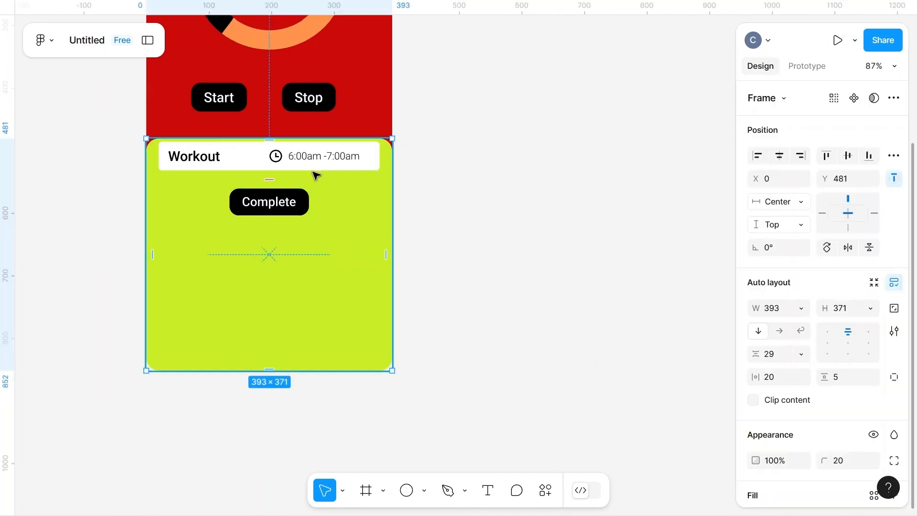
{"action": "left_click", "coordinate": [671, 401]}
{"action": "left_click", "coordinate": [313, 172]}
{"action": "key", "text": "ctrl+z"}
{"action": "key", "text": "ctrl+z"}
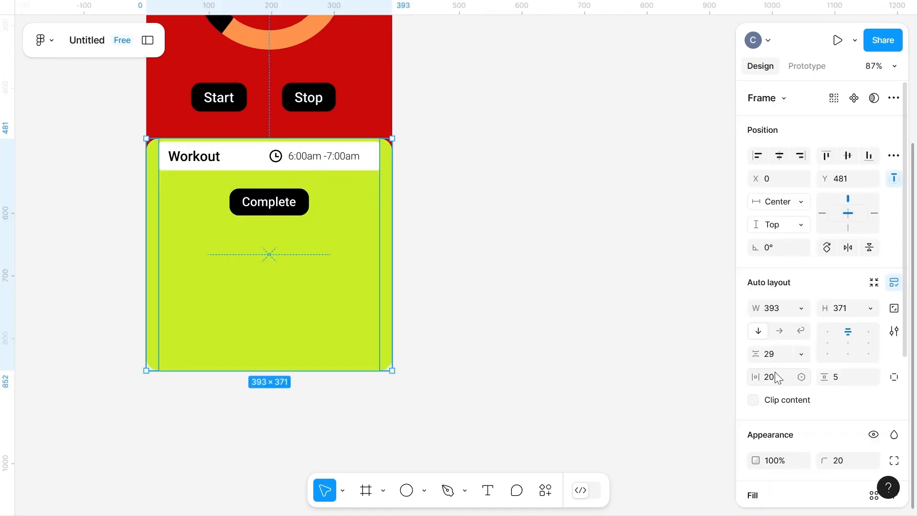
{"action": "key", "text": "ctrl+z"}
- Set the lime task frame's vertical padding to 20
{"action": "left_click", "coordinate": [849, 374]}
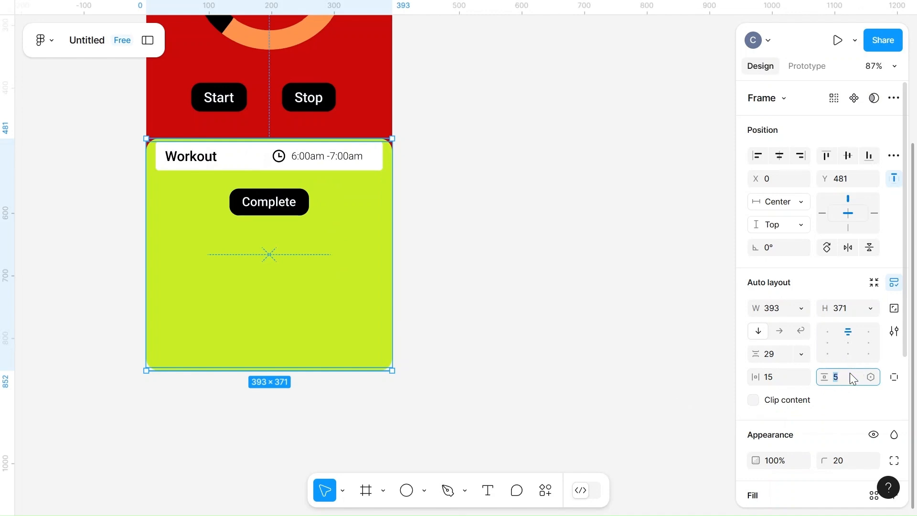
{"action": "left_click", "coordinate": [535, 422]}
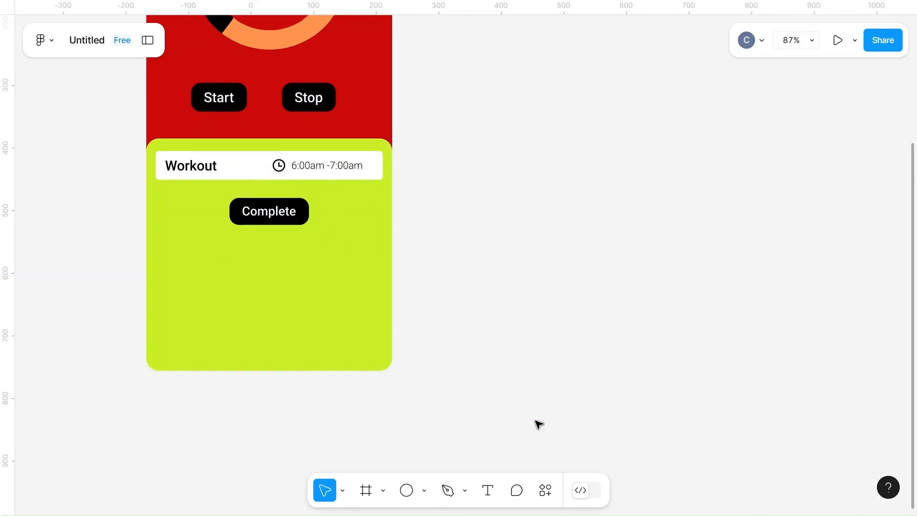
{"action": "left_click", "coordinate": [282, 211]}
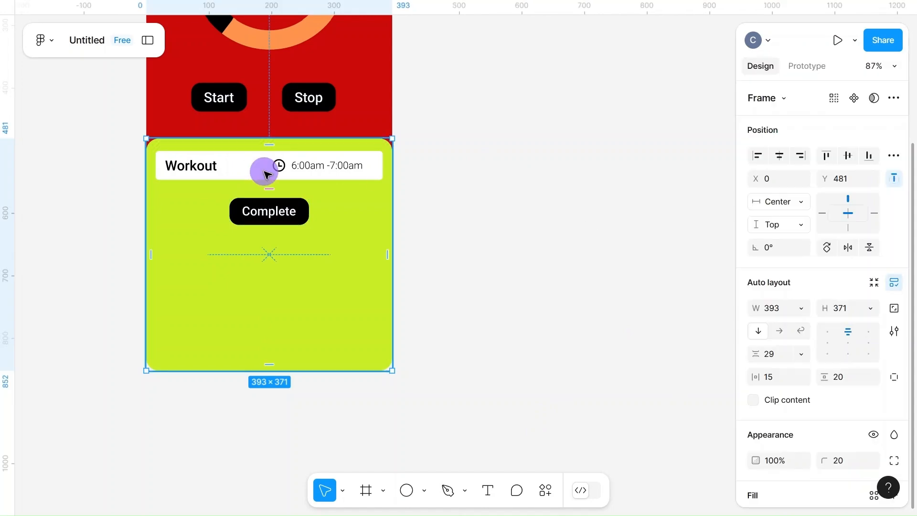
- Switch the lime task frame to individual padding per side and set its bottom padding to 0
{"action": "left_click", "coordinate": [852, 376]}
{"action": "key", "text": "BackSpace"}
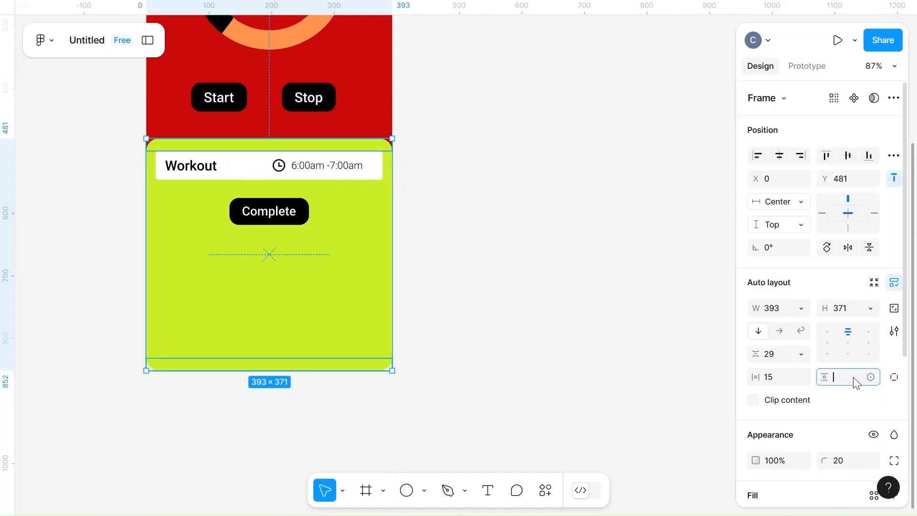
{"action": "left_click", "coordinate": [894, 377]}
{"action": "left_click", "coordinate": [843, 376]}
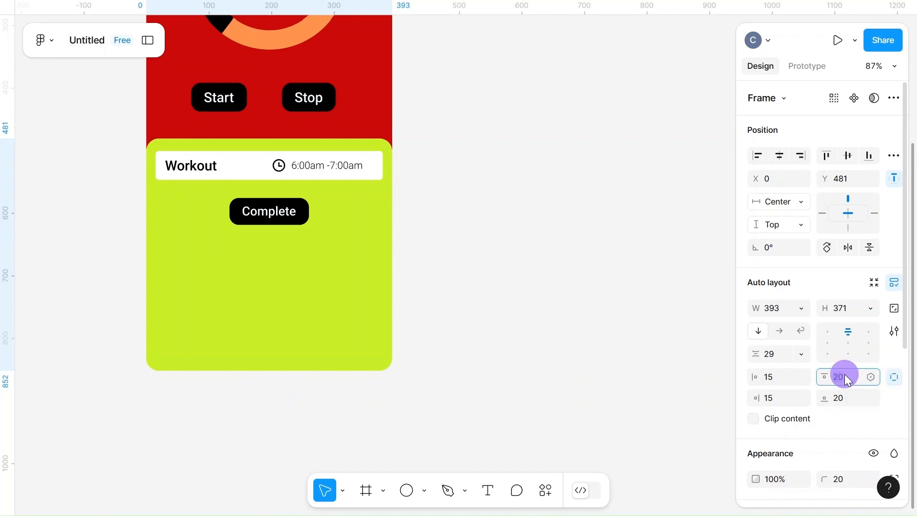
{"action": "key", "text": "BackSpace"}
{"action": "left_click", "coordinate": [844, 396]}
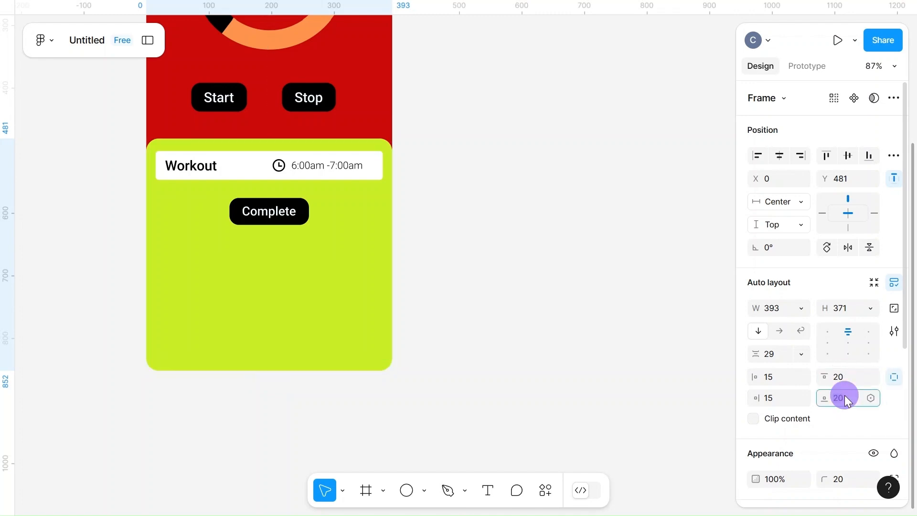
{"action": "type", "text": "0"}
- Set the lime task frame's top padding to 50 and enable Clip content
{"action": "left_click", "coordinate": [843, 377]}
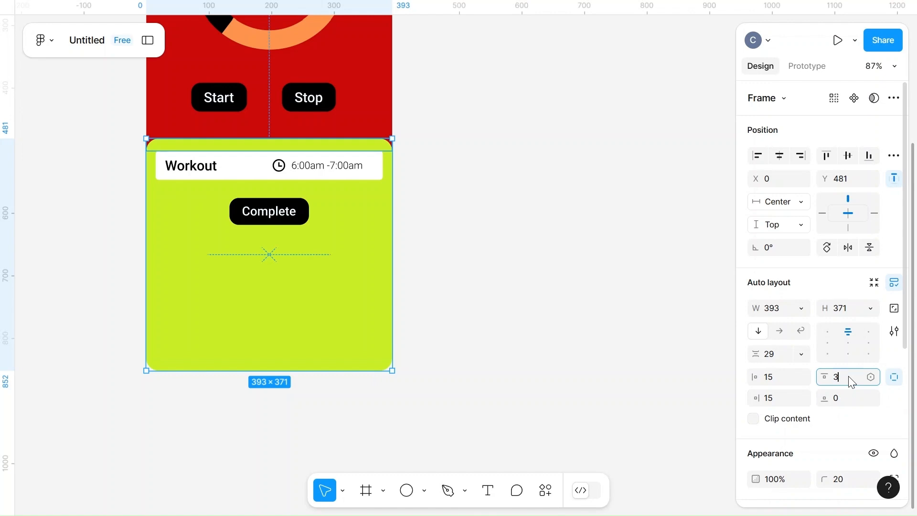
{"action": "left_click", "coordinate": [869, 416]}
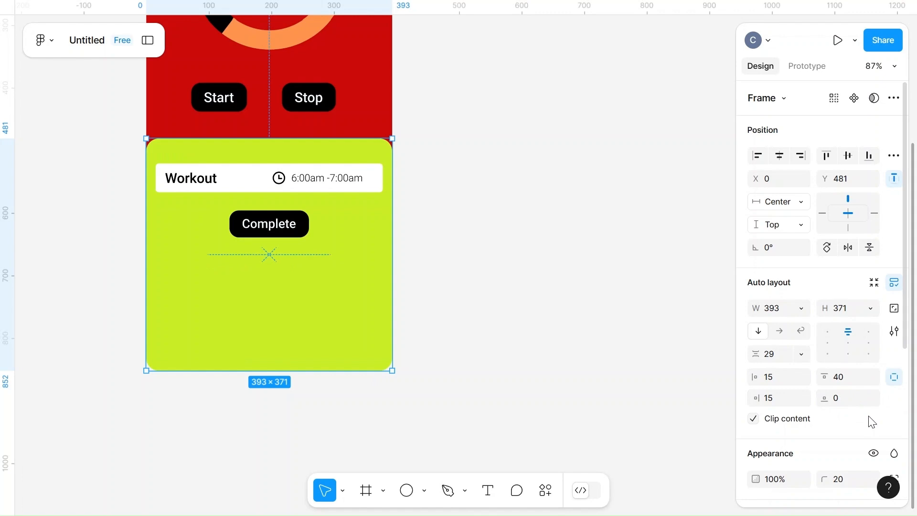
{"action": "left_click", "coordinate": [845, 376]}
{"action": "type", "text": "50"}
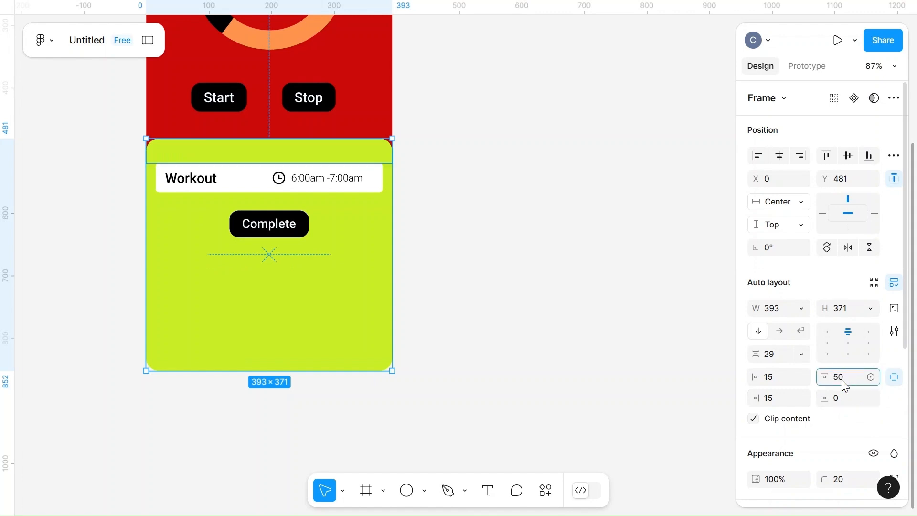
{"action": "left_click", "coordinate": [873, 432]}
- Shrink the lime task frame from its upper edge to 393 × 203, starting at Y 649
{"action": "left_click_drag", "start_coordinate": [274, 139], "coordinate": [272, 247]}
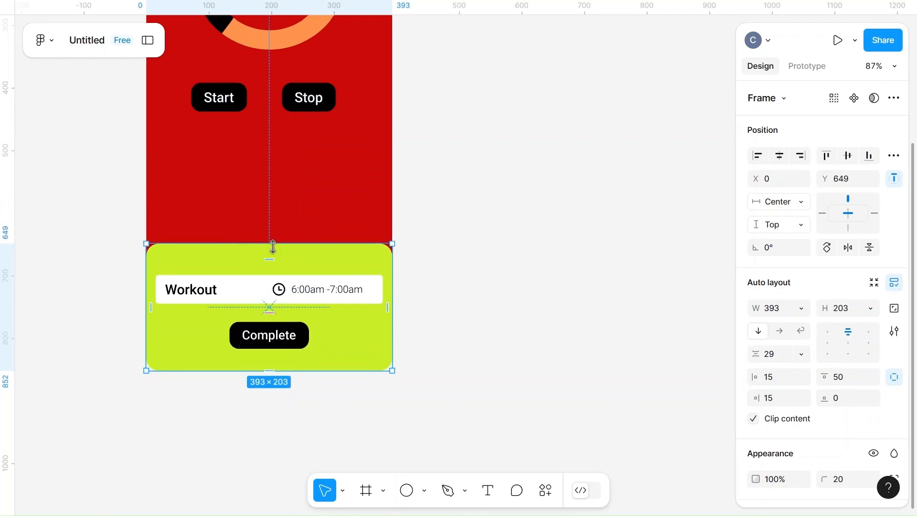
{"action": "left_click", "coordinate": [377, 222]}
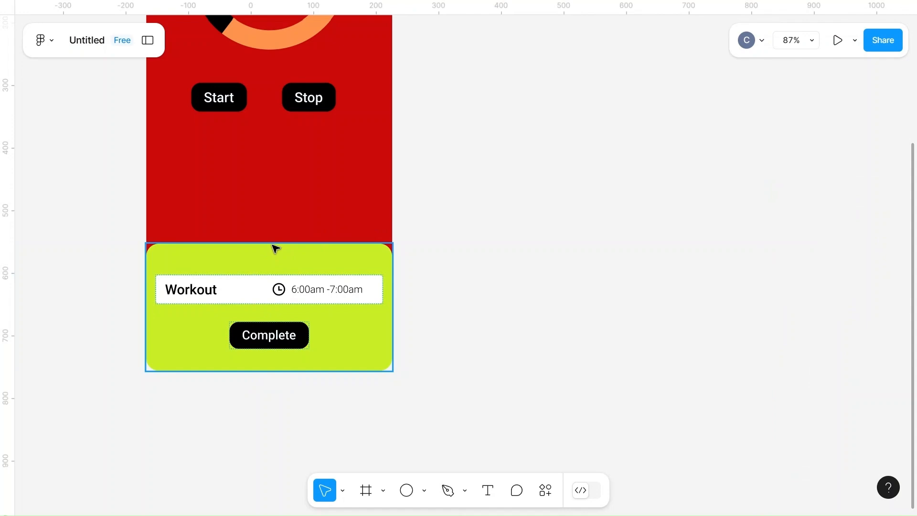
- Draw a small rectangle on the canvas beside the iPhone frame and size it to 10 × 2
{"action": "key", "text": "r"}
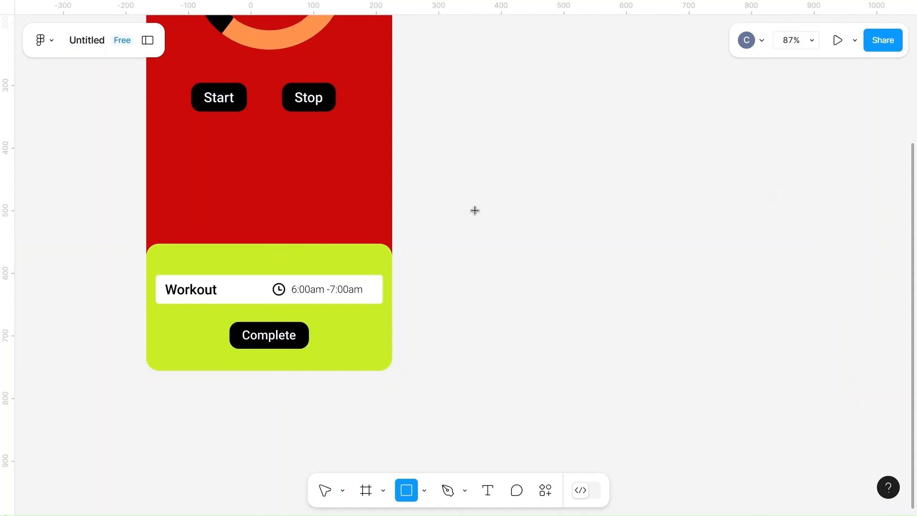
{"action": "left_click_drag", "start_coordinate": [506, 208], "coordinate": [601, 237]}
{"action": "left_click", "coordinate": [573, 232]}
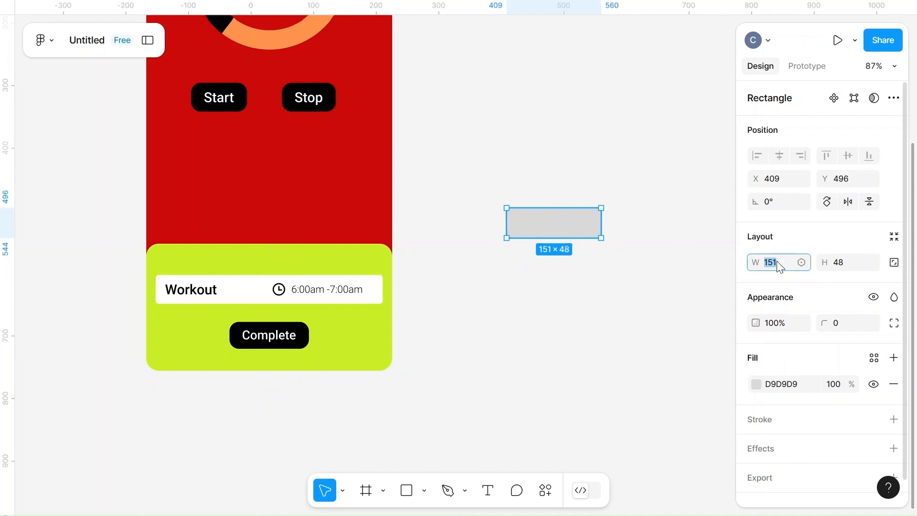
{"action": "left_click", "coordinate": [847, 262]}
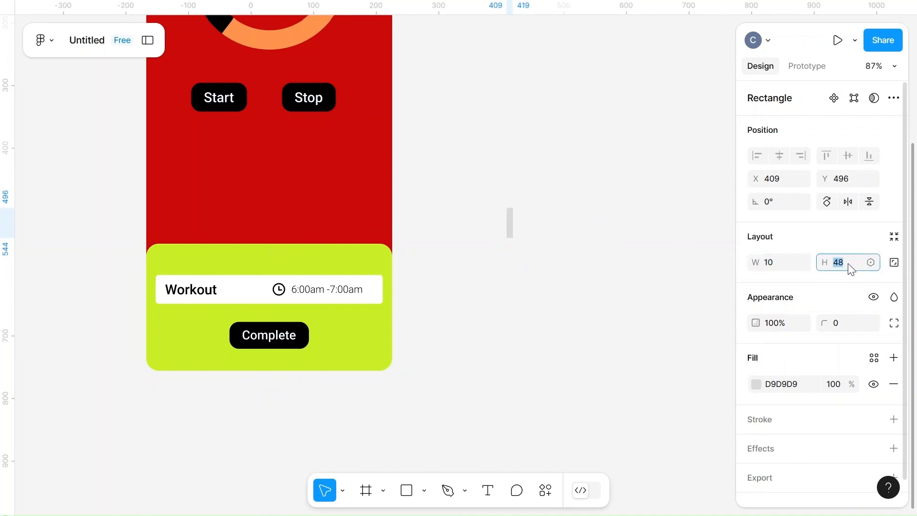
{"action": "type", "text": "2"}
{"action": "left_click", "coordinate": [610, 266]}
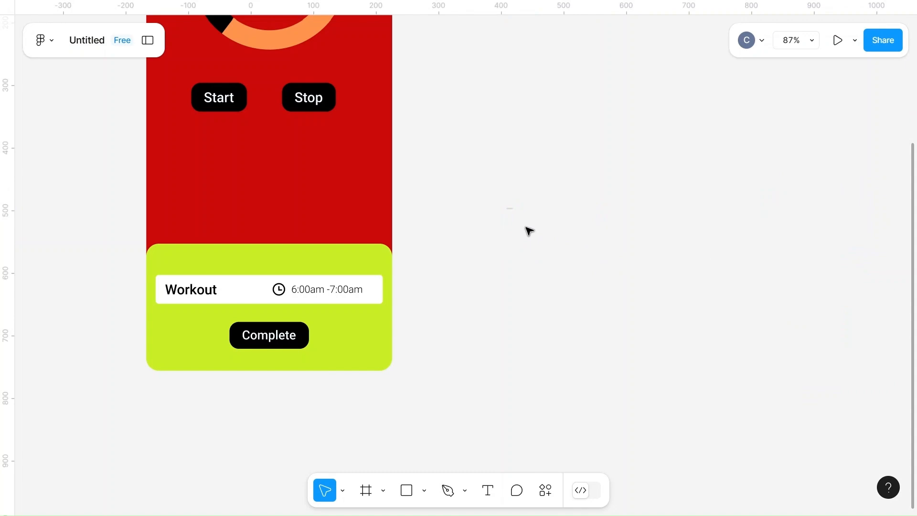
- Resize the small rectangle to 20 × 5
{"action": "left_click", "coordinate": [510, 209]}
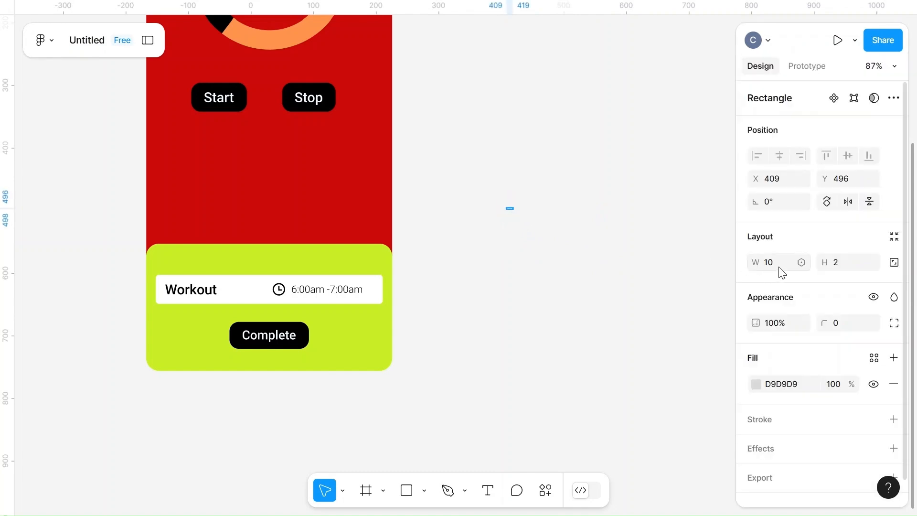
{"action": "left_click", "coordinate": [838, 262]}
{"action": "type", "text": "5"}
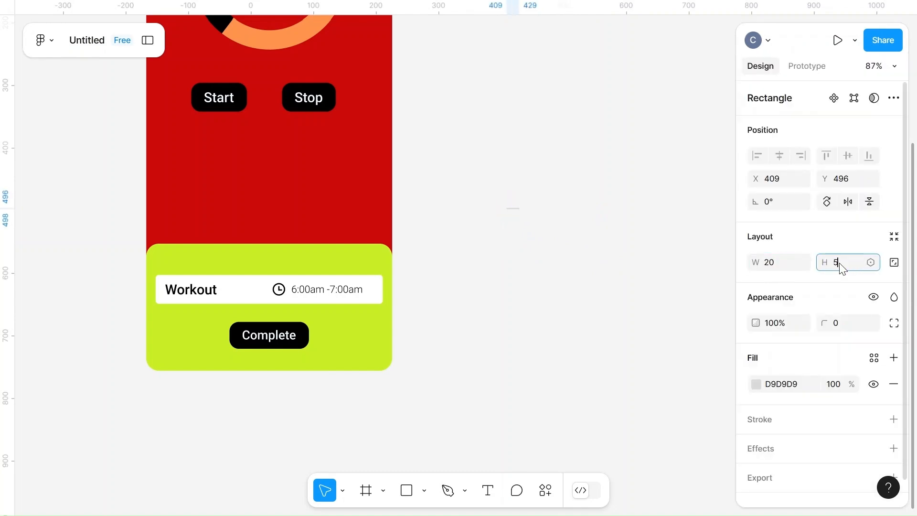
{"action": "left_click", "coordinate": [590, 284]}
- Move the small rectangle into the lime task frame as its first item, above the Workout row
{"action": "left_click", "coordinate": [512, 213]}
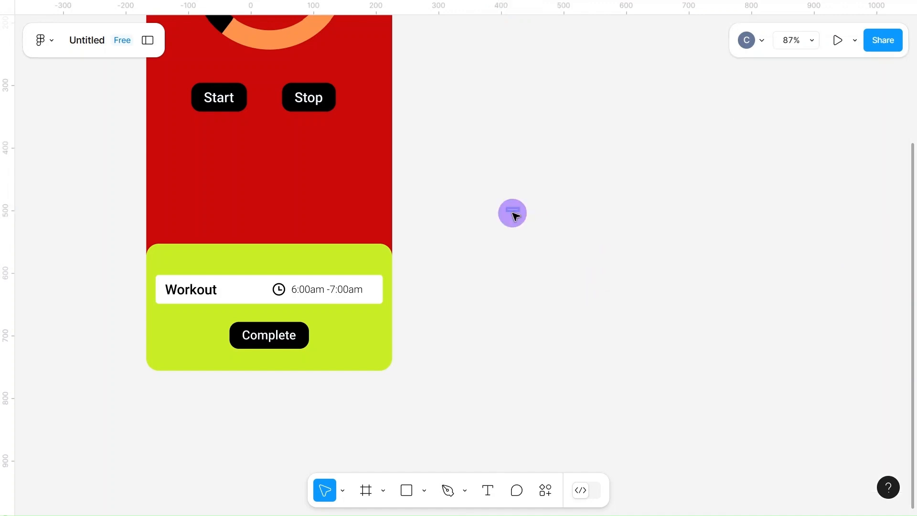
{"action": "scroll", "coordinate": [513, 213], "scroll_direction": "up", "scroll_amount": 2}
{"action": "left_click_drag", "start_coordinate": [513, 212], "coordinate": [144, 276]}
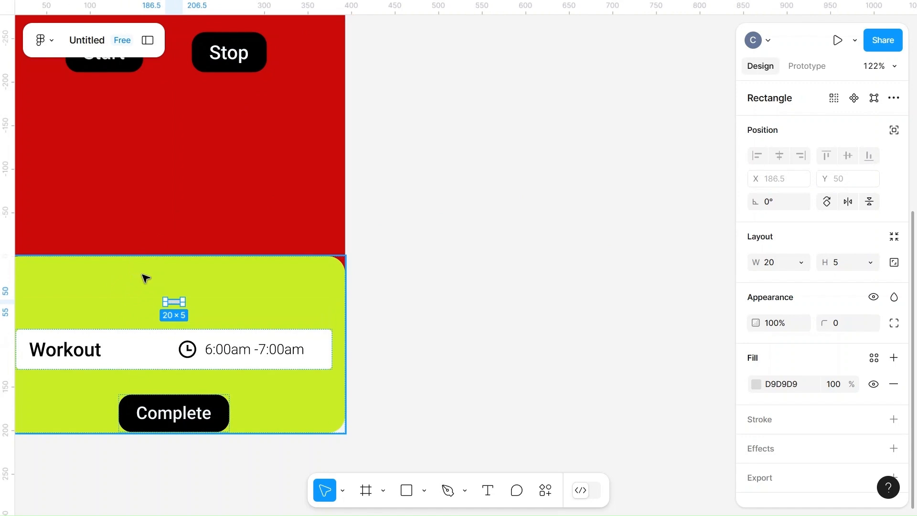
{"action": "scroll", "coordinate": [245, 284], "scroll_direction": "left", "scroll_amount": 5}
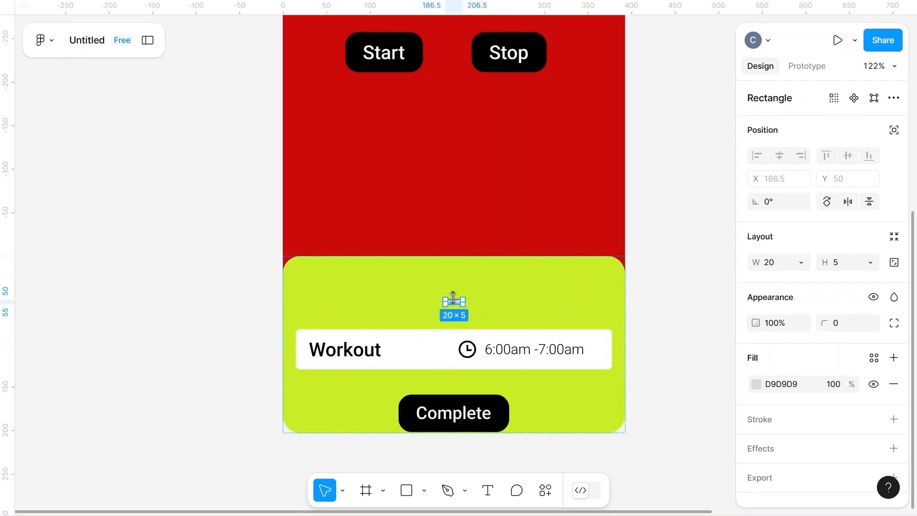
- Set the lime task frame's top padding to 25
{"action": "left_click", "coordinate": [540, 297]}
{"action": "left_click", "coordinate": [841, 376]}
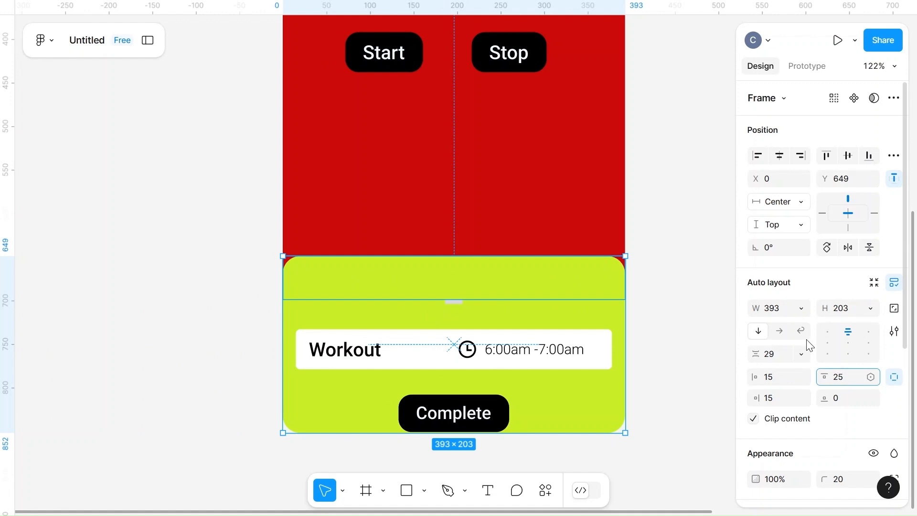
{"action": "left_click", "coordinate": [681, 250]}
- Fill the small handle rectangle with the red C21518 already used on the page and set its corner radius to 5
{"action": "left_click", "coordinate": [453, 282]}
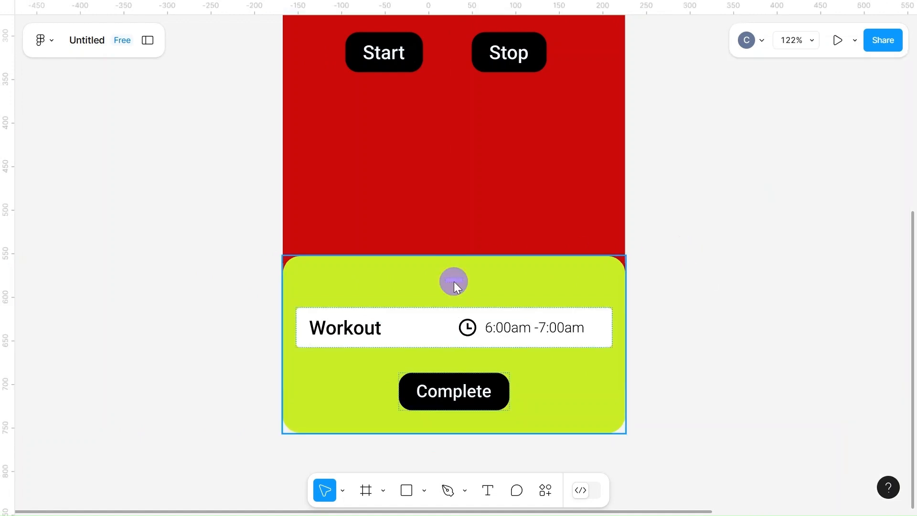
{"action": "left_click", "coordinate": [457, 279]}
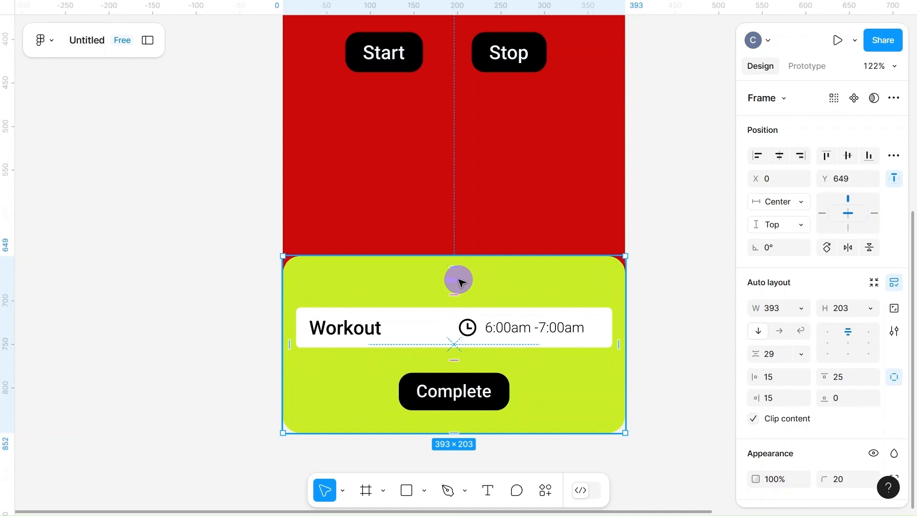
{"action": "left_click", "coordinate": [747, 363]}
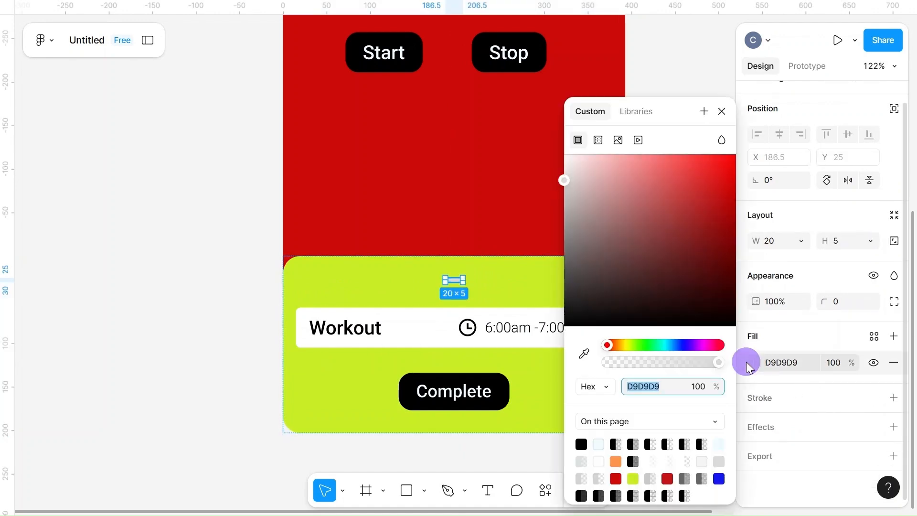
{"action": "left_click", "coordinate": [667, 479]}
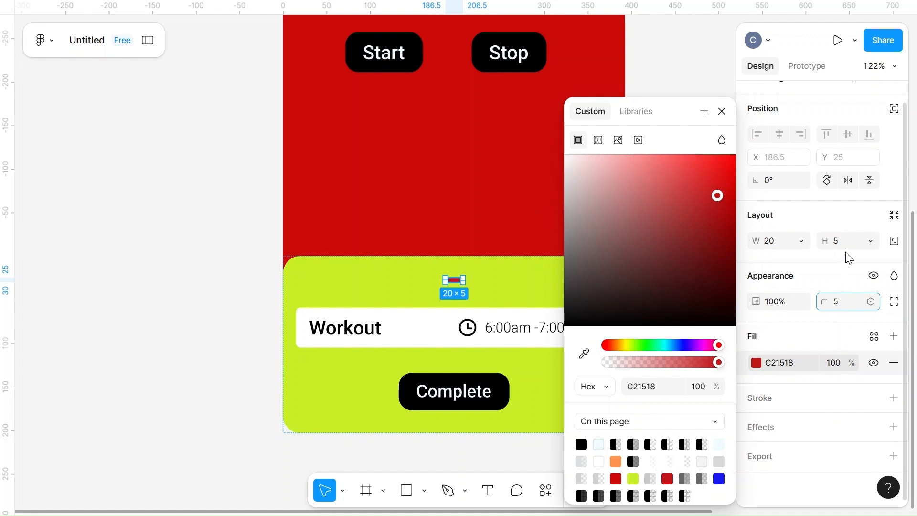
{"action": "left_click", "coordinate": [506, 170]}
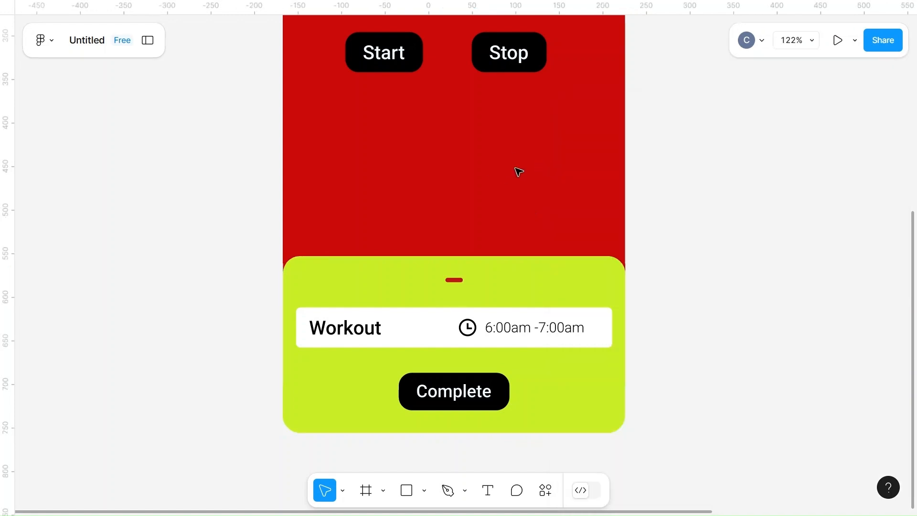
- Add the text "00:15" and place it in the centre of the clock ring
{"action": "scroll", "coordinate": [704, 281], "scroll_direction": "up", "scroll_amount": 3}
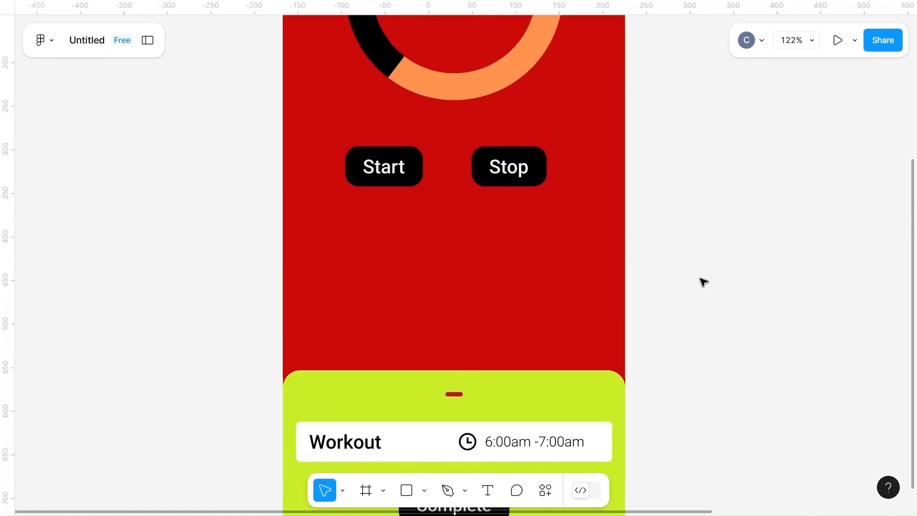
{"action": "scroll", "coordinate": [703, 282], "scroll_direction": "down", "scroll_amount": 5}
{"action": "scroll", "coordinate": [703, 282], "scroll_direction": "right", "scroll_amount": 3}
{"action": "scroll", "coordinate": [701, 281], "scroll_direction": "down", "scroll_amount": 2}
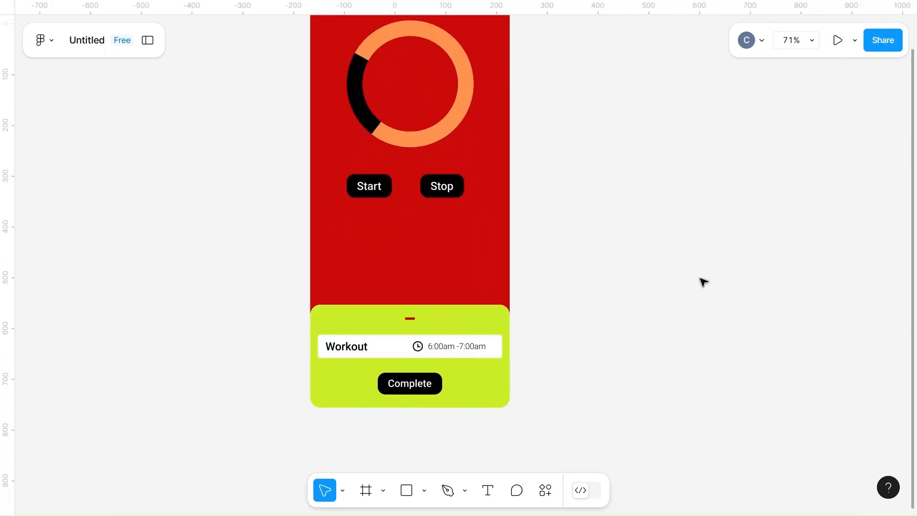
{"action": "scroll", "coordinate": [701, 281], "scroll_direction": "up", "scroll_amount": 1}
{"action": "key", "text": "t"}
{"action": "left_click", "coordinate": [586, 246]}
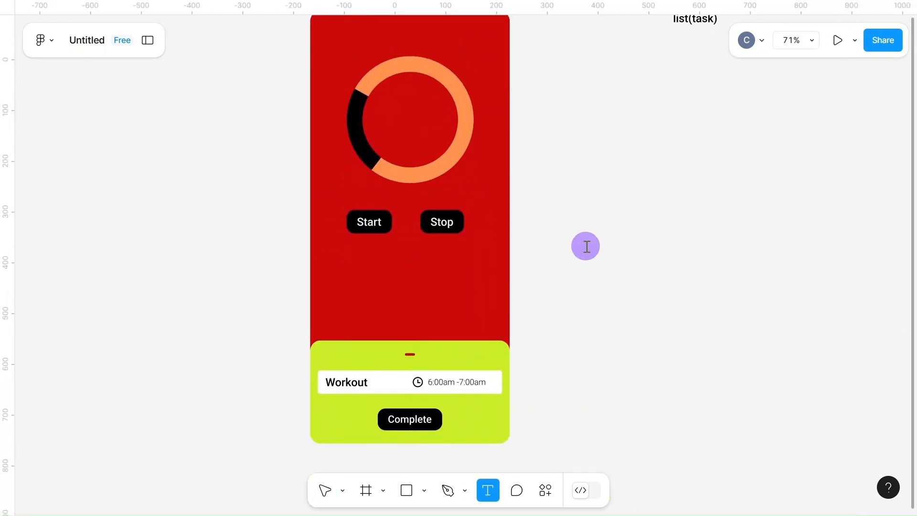
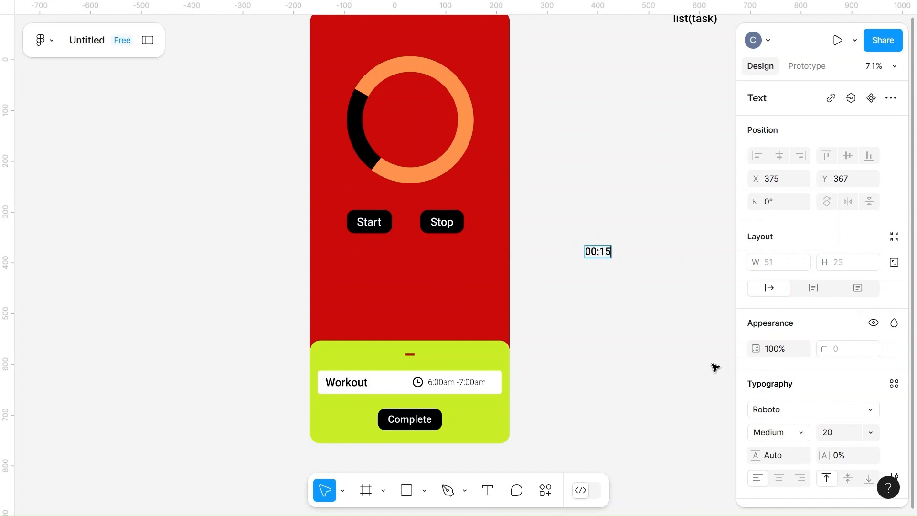
{"action": "key", "text": "Escape"}
{"action": "left_click_drag", "start_coordinate": [602, 253], "coordinate": [411, 123]}
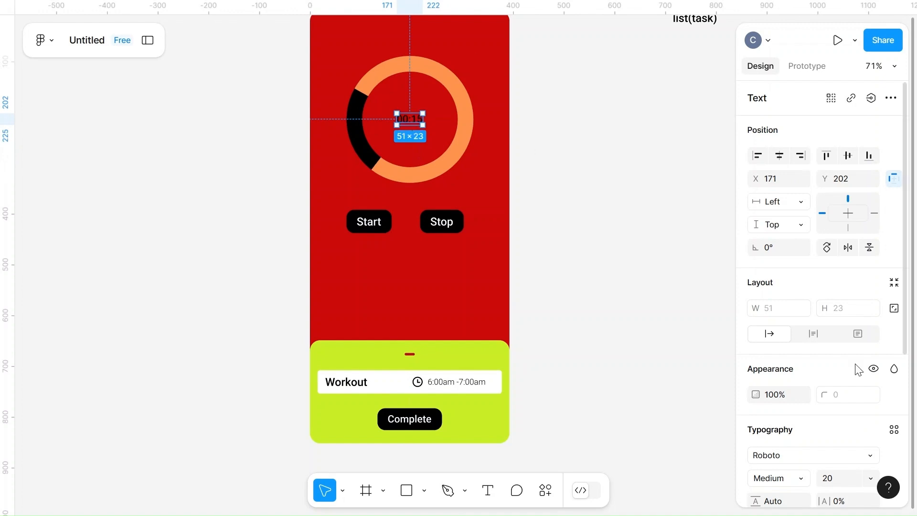
- Set the 00:15 text's font size to 30 and recentre it inside the clock ring
{"action": "scroll", "coordinate": [856, 368], "scroll_direction": "down", "scroll_amount": 3}
{"action": "left_click", "coordinate": [841, 315]}
{"action": "key", "text": "BackSpace"}
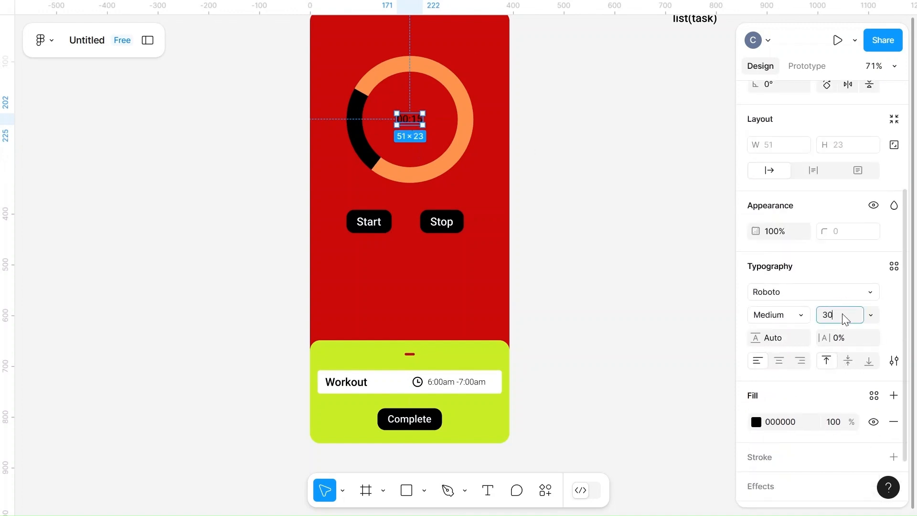
{"action": "type", "text": "30"}
{"action": "left_click", "coordinate": [618, 277]}
{"action": "left_click", "coordinate": [413, 122]}
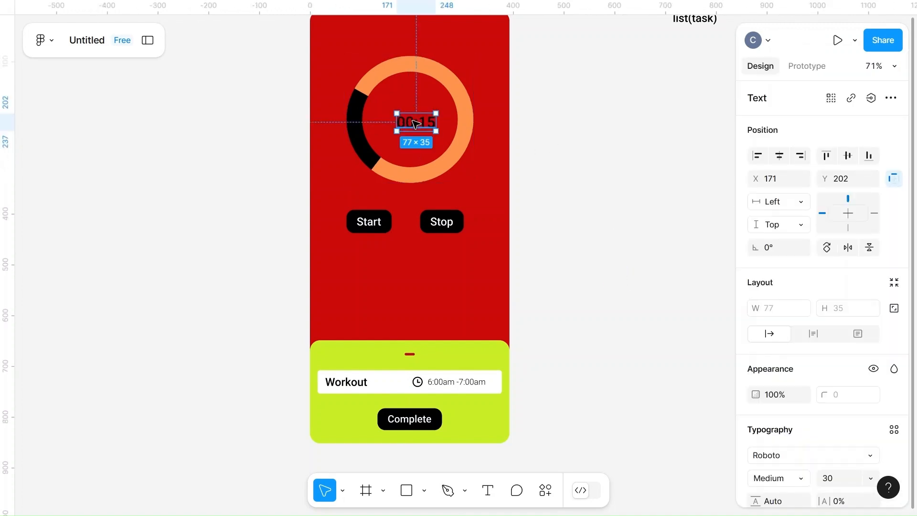
{"action": "left_click_drag", "start_coordinate": [414, 123], "coordinate": [410, 119]}
{"action": "left_click", "coordinate": [625, 200]}
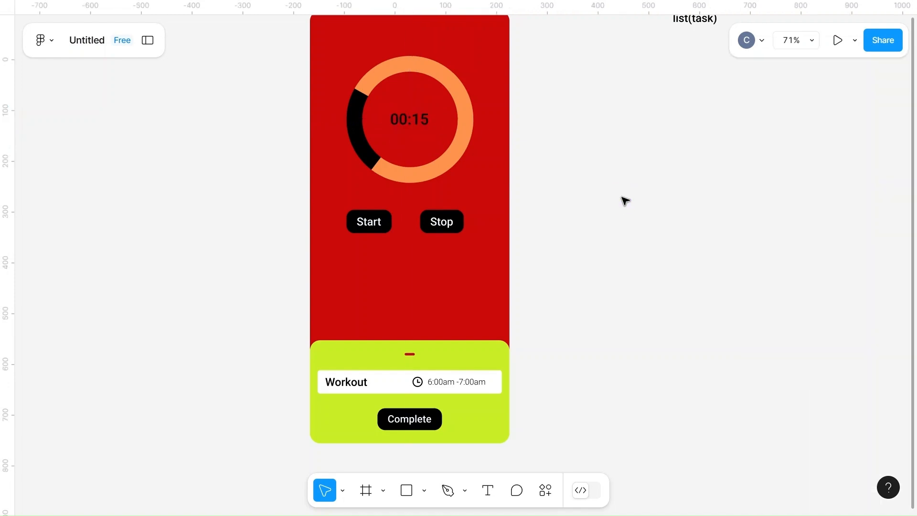
- Change the 00:15 text's font weight to Black and nudge it back to the centre of the clock ring
{"action": "left_click", "coordinate": [416, 118]}
{"action": "scroll", "coordinate": [812, 287], "scroll_direction": "down", "scroll_amount": 3}
{"action": "left_click", "coordinate": [787, 353]}
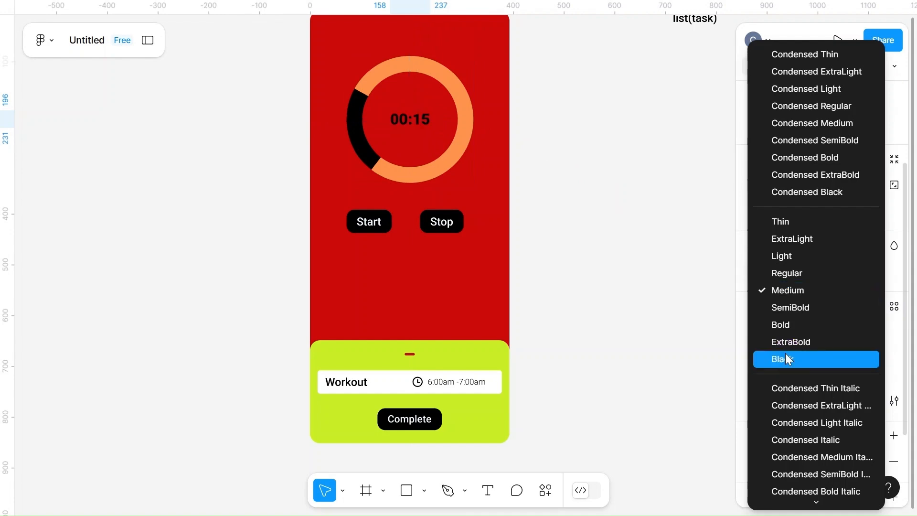
{"action": "left_click", "coordinate": [787, 353]}
{"action": "left_click", "coordinate": [659, 159]}
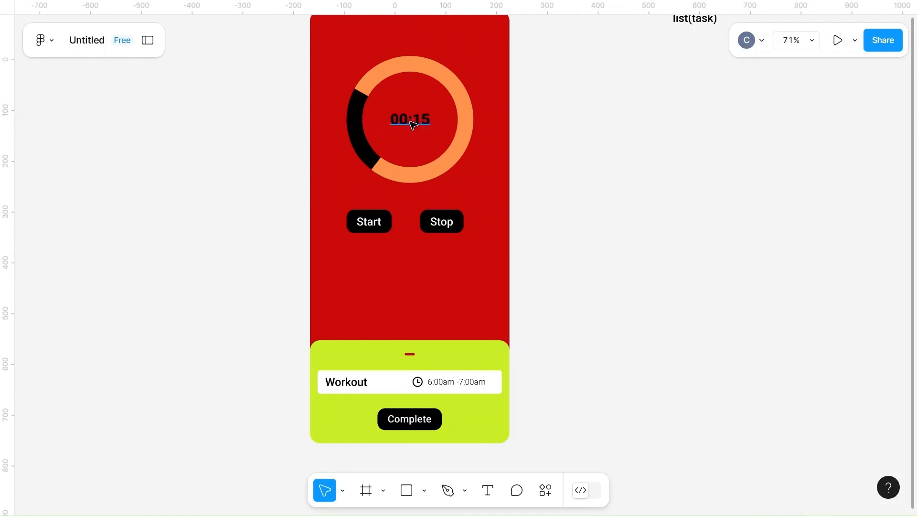
{"action": "left_click", "coordinate": [410, 122]}
{"action": "left_click", "coordinate": [411, 123]}
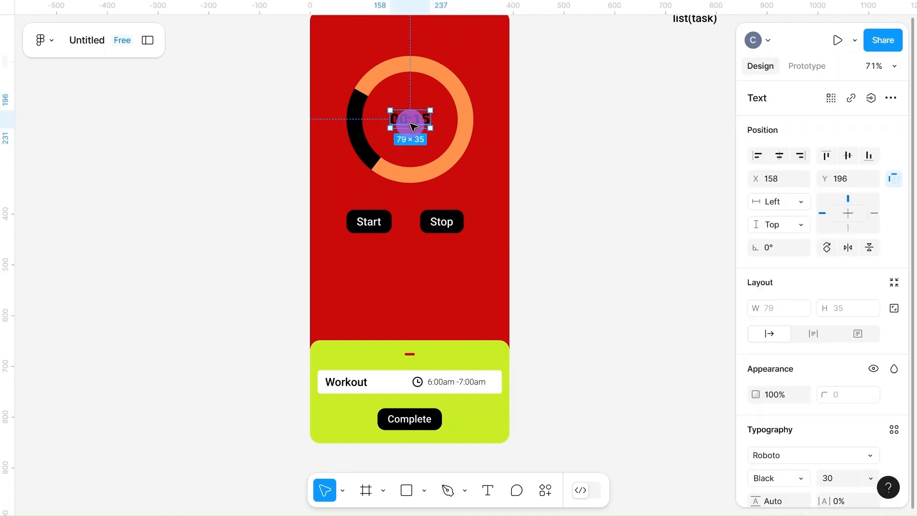
{"action": "left_click_drag", "start_coordinate": [410, 125], "coordinate": [411, 123]}
{"action": "left_click", "coordinate": [566, 165]}
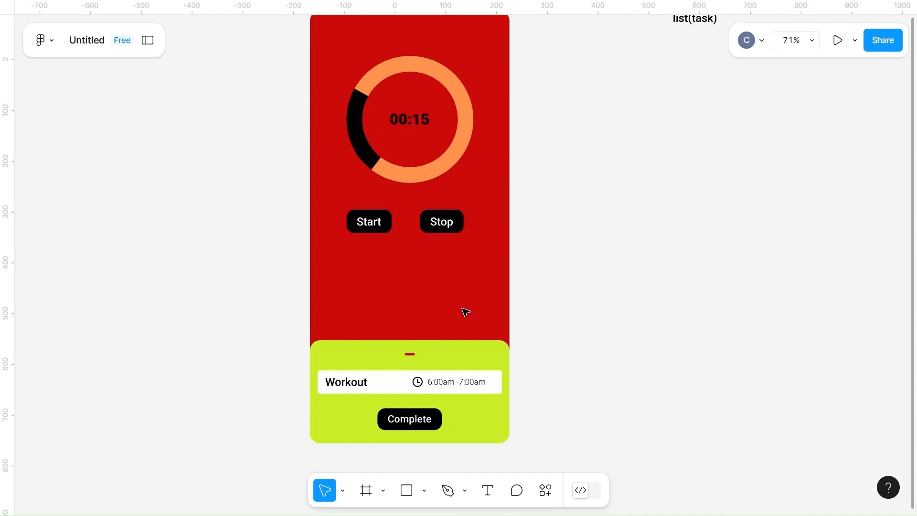
- Extend the lime task frame from its upper edge to 393 × 280, starting at Y 572
{"action": "left_click", "coordinate": [444, 341]}
{"action": "left_click_drag", "start_coordinate": [438, 337], "coordinate": [427, 250]}
{"action": "left_click_drag", "start_coordinate": [428, 298], "coordinate": [428, 305]}
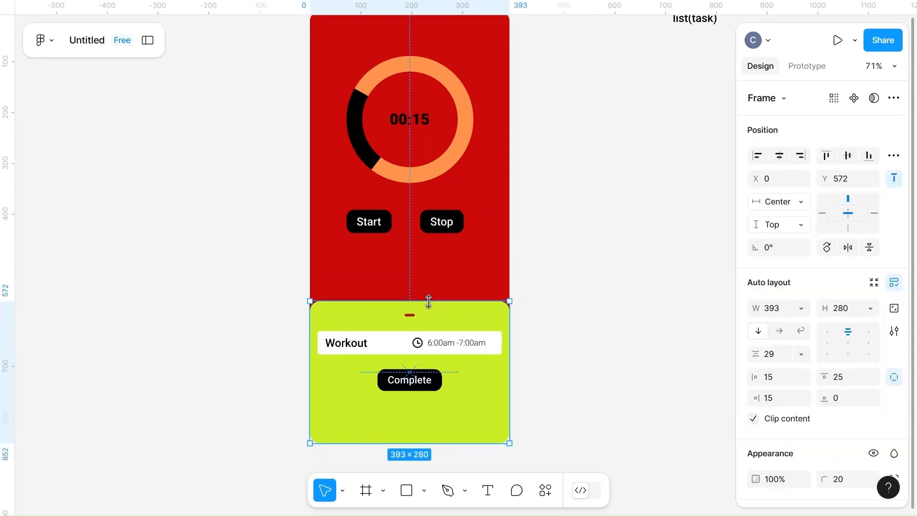
{"action": "left_click", "coordinate": [587, 305]}
- Draw a large ellipse of about 408 × 397 on the empty canvas beside the iPhone frame
{"action": "scroll", "coordinate": [587, 307], "scroll_direction": "right", "scroll_amount": 5}
{"action": "scroll", "coordinate": [588, 307], "scroll_direction": "up", "scroll_amount": 3}
{"action": "scroll", "coordinate": [589, 308], "scroll_direction": "up", "scroll_amount": 1}
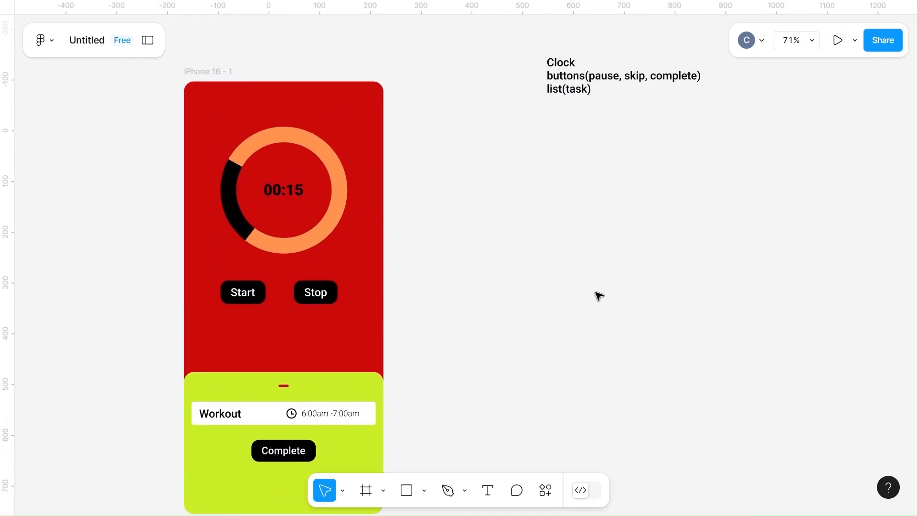
{"action": "scroll", "coordinate": [531, 196], "scroll_direction": "right", "scroll_amount": 2}
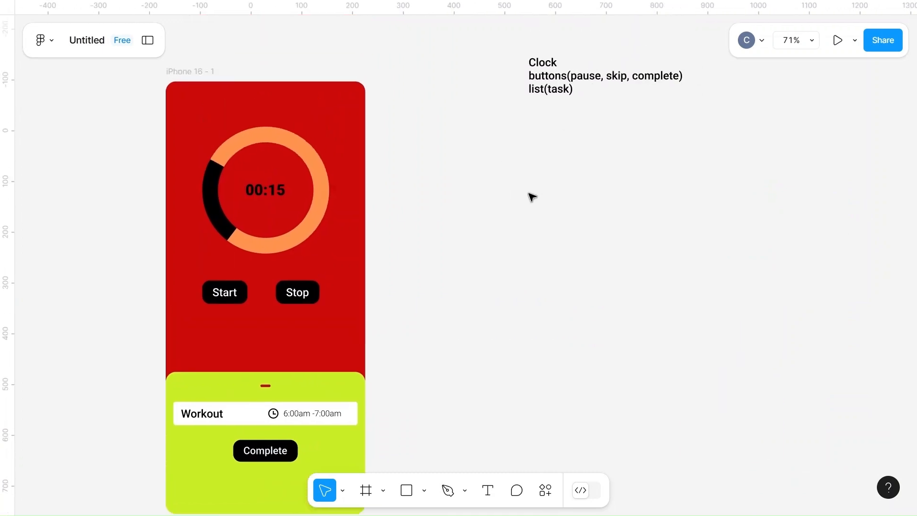
{"action": "scroll", "coordinate": [529, 197], "scroll_direction": "down", "scroll_amount": 3, "text": "ctrl"}
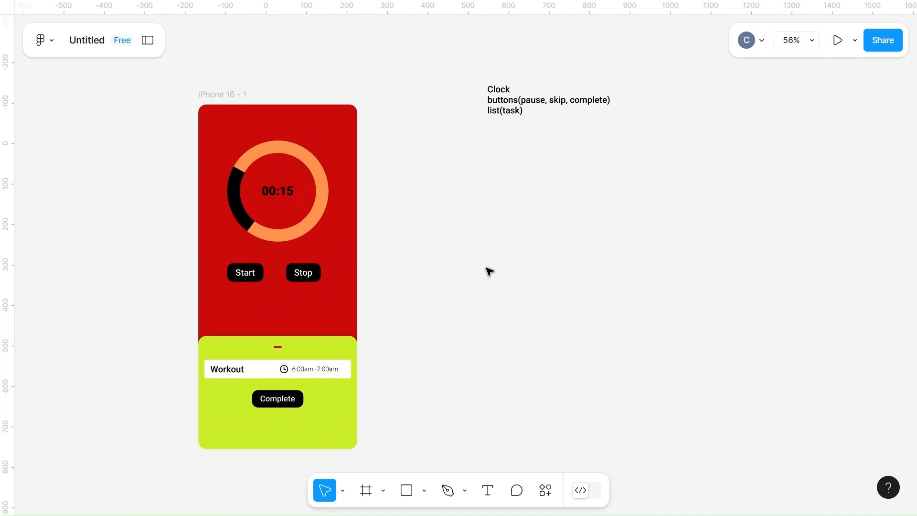
{"action": "key", "text": "o"}
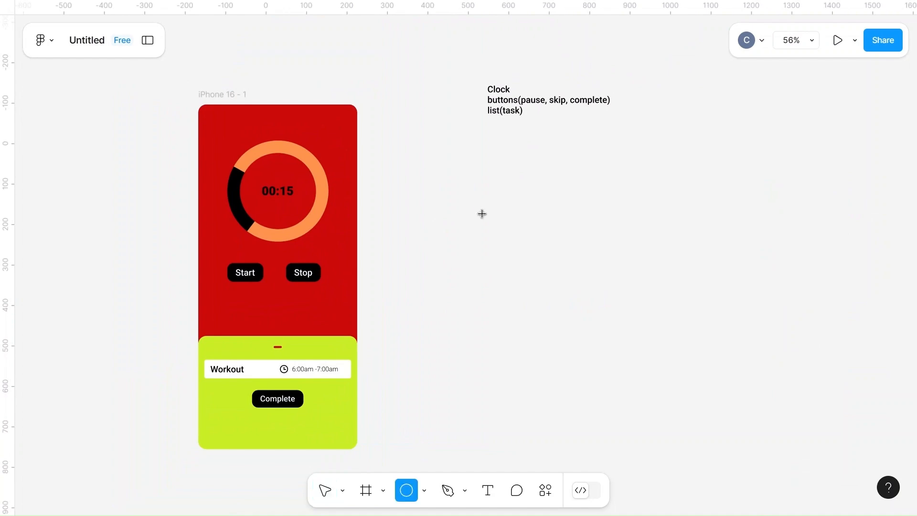
{"action": "left_click_drag", "start_coordinate": [457, 202], "coordinate": [620, 363]}
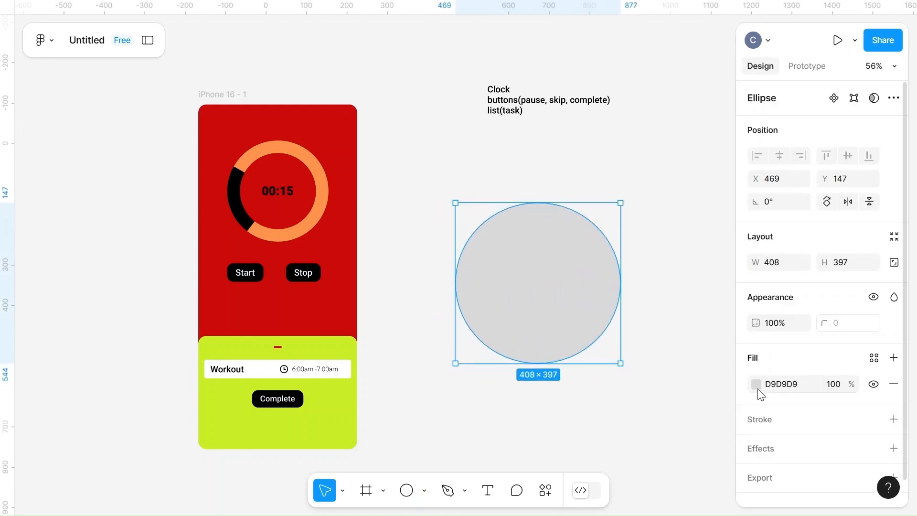
- Change the large ellipse's fill to purple 7A0893
{"action": "left_click", "coordinate": [755, 383]}
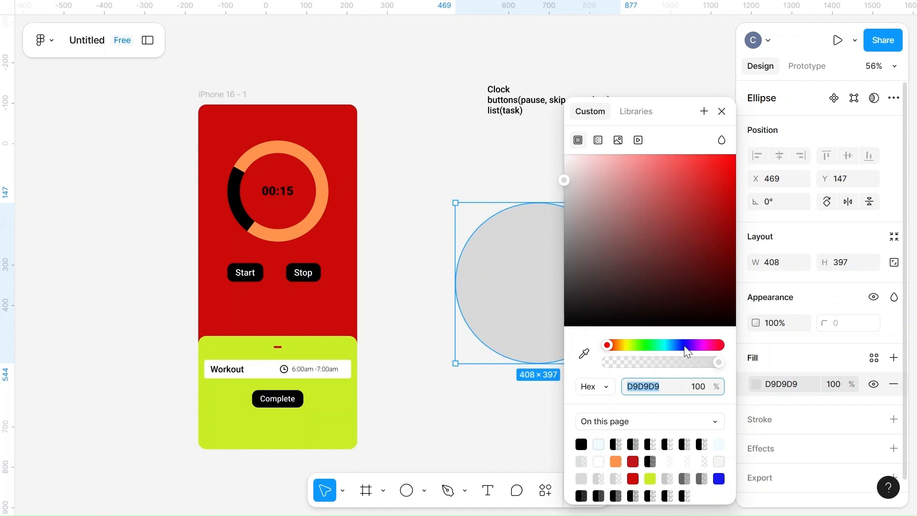
{"action": "left_click", "coordinate": [697, 345]}
{"action": "left_click", "coordinate": [724, 254]}
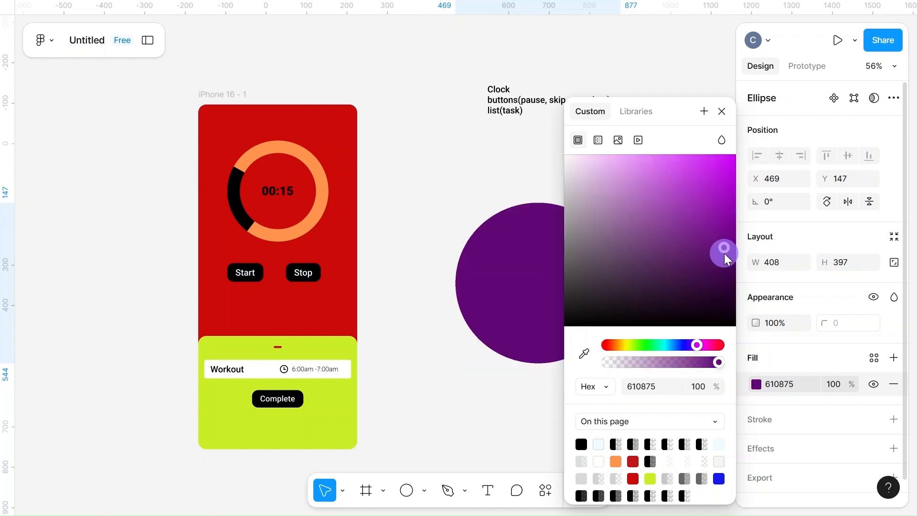
{"action": "left_click_drag", "start_coordinate": [724, 253], "coordinate": [727, 233]}
{"action": "left_click", "coordinate": [528, 165]}
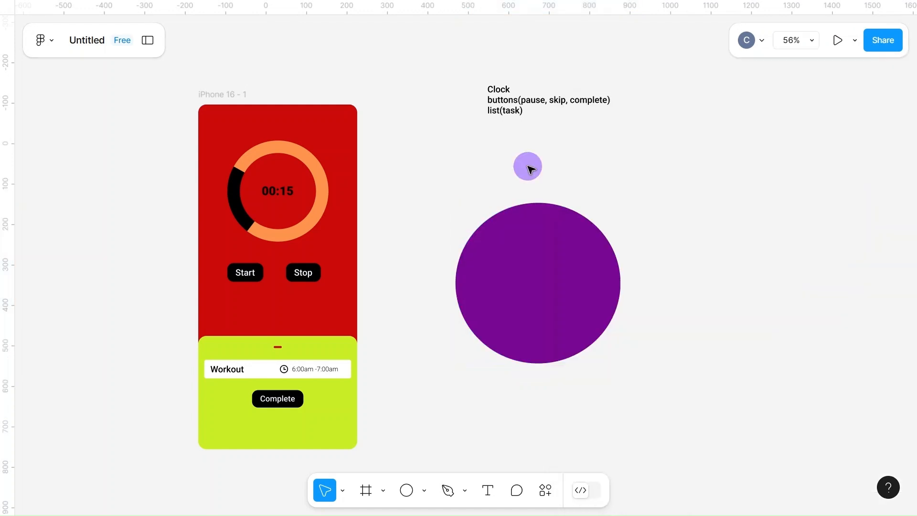
- Add a Layer blur effect to the purple ellipse and open the effect's settings
{"action": "left_click", "coordinate": [485, 268]}
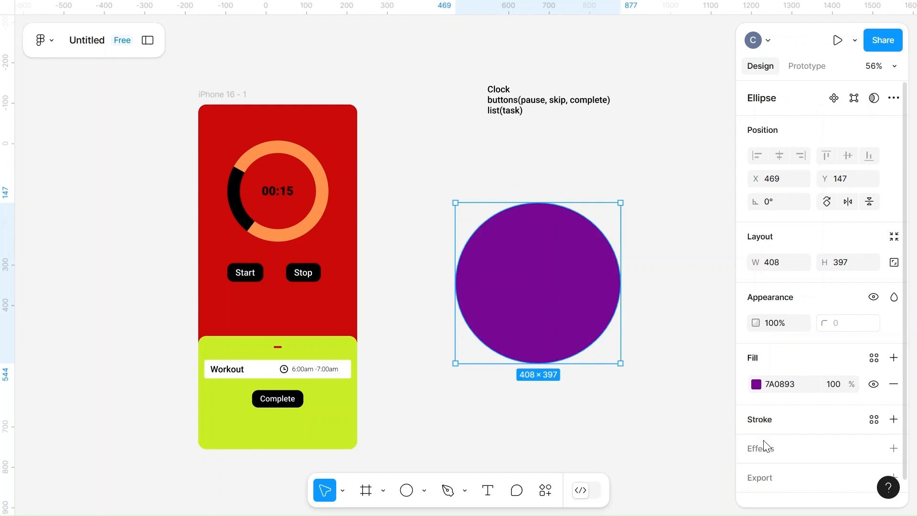
{"action": "left_click", "coordinate": [759, 451]}
{"action": "left_click", "coordinate": [797, 475]}
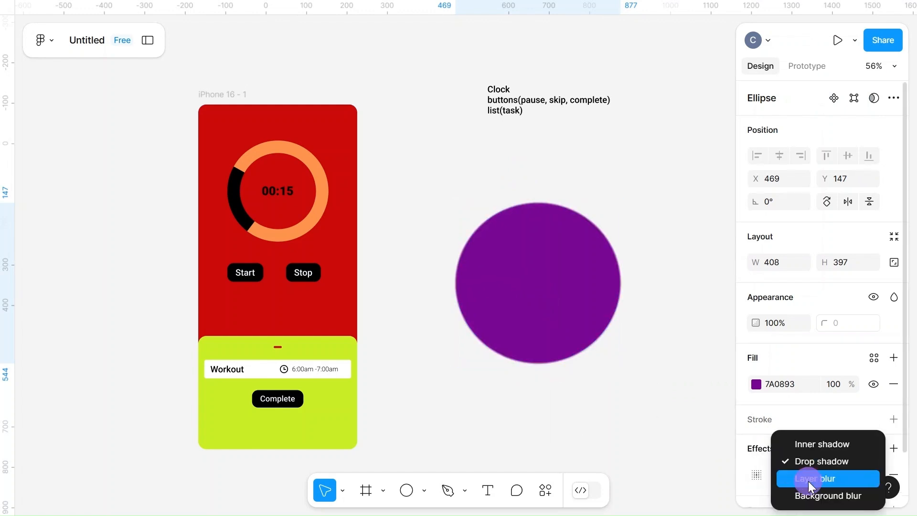
{"action": "left_click", "coordinate": [808, 479]}
{"action": "left_click", "coordinate": [756, 475]}
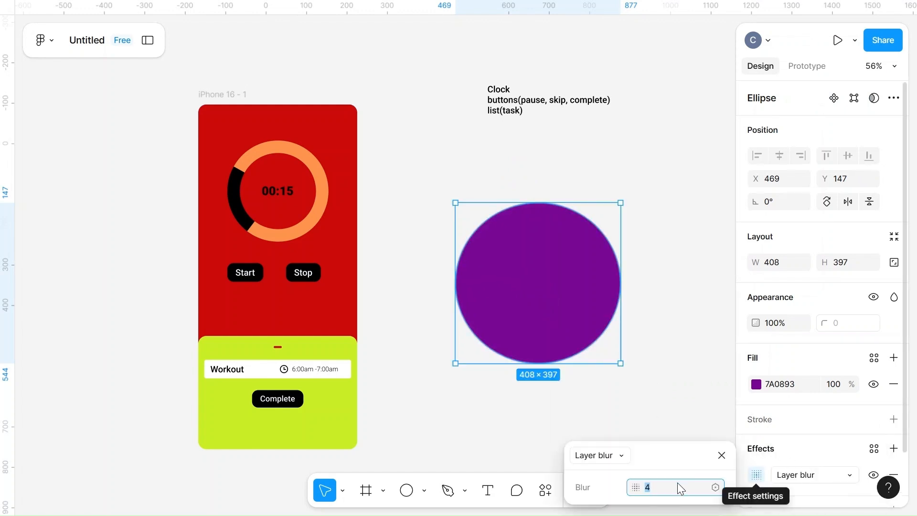
- Set the layer blur of the purple ellipse to 200
{"action": "left_click", "coordinate": [666, 488]}
{"action": "key", "text": "BackSpace"}
{"action": "left_click", "coordinate": [669, 385]}
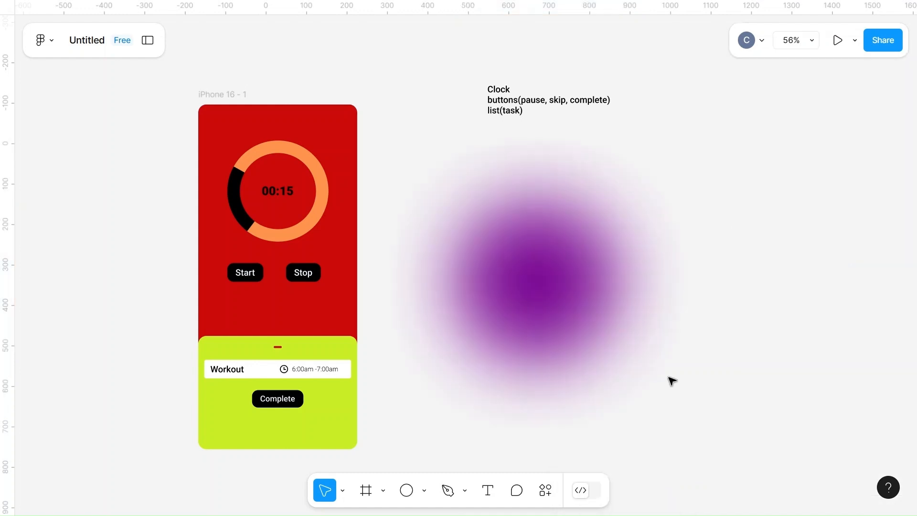
- Move the blurred ellipse onto the iPhone frame's upper half and send it behind the clock and buttons
{"action": "left_click_drag", "start_coordinate": [526, 295], "coordinate": [301, 180]}
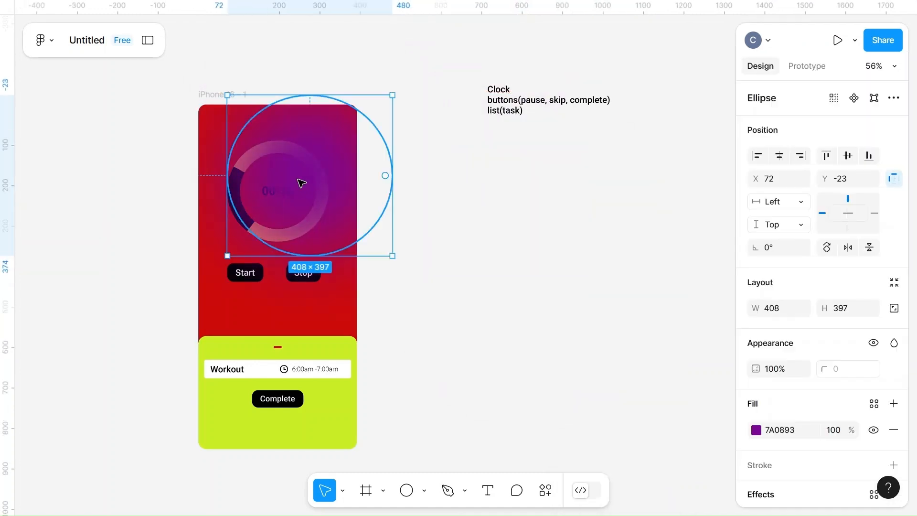
{"action": "right_click", "coordinate": [340, 137]}
{"action": "left_click", "coordinate": [389, 182]}
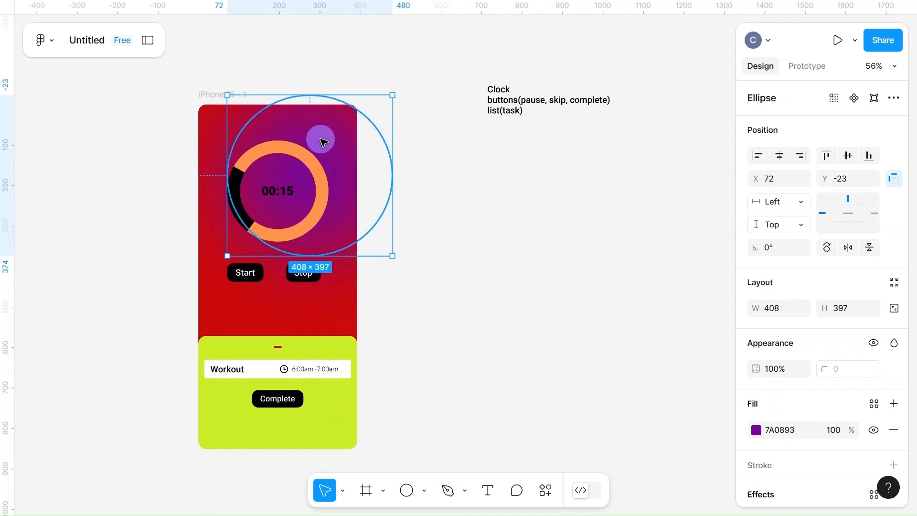
- Enlarge the purple ellipse to about 625 × 672 and center it horizontally in the frame at about X -116, Y 102
{"action": "left_click_drag", "start_coordinate": [322, 139], "coordinate": [332, 154]}
{"action": "left_click_drag", "start_coordinate": [237, 111], "coordinate": [149, 11]}
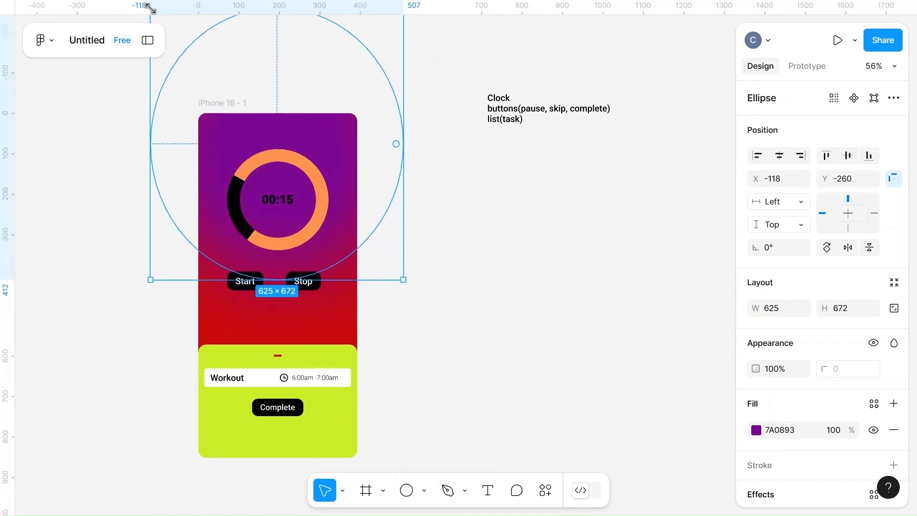
{"action": "left_click_drag", "start_coordinate": [334, 137], "coordinate": [334, 280]}
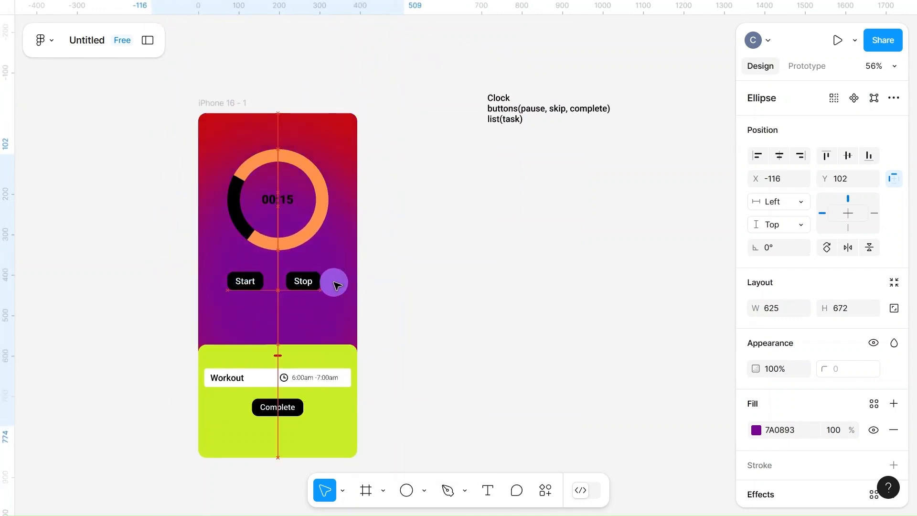
- Try a stronger layer blur on the enlarged purple ellipse
{"action": "scroll", "coordinate": [772, 476], "scroll_direction": "down", "scroll_amount": 3}
{"action": "left_click", "coordinate": [758, 427]}
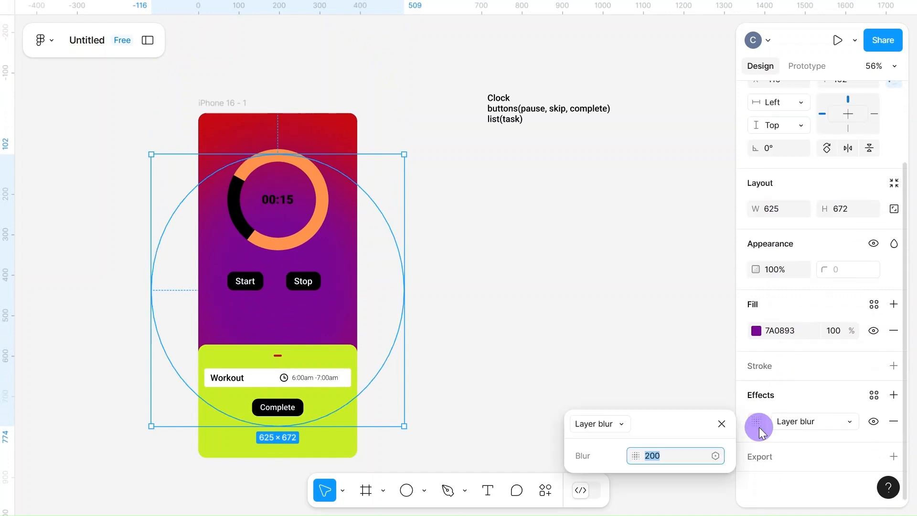
{"action": "key", "text": "BackSpace"}
{"action": "left_click", "coordinate": [642, 371]}
- Try a layer blur of 500 on the purple ellipse
{"action": "left_click", "coordinate": [353, 252]}
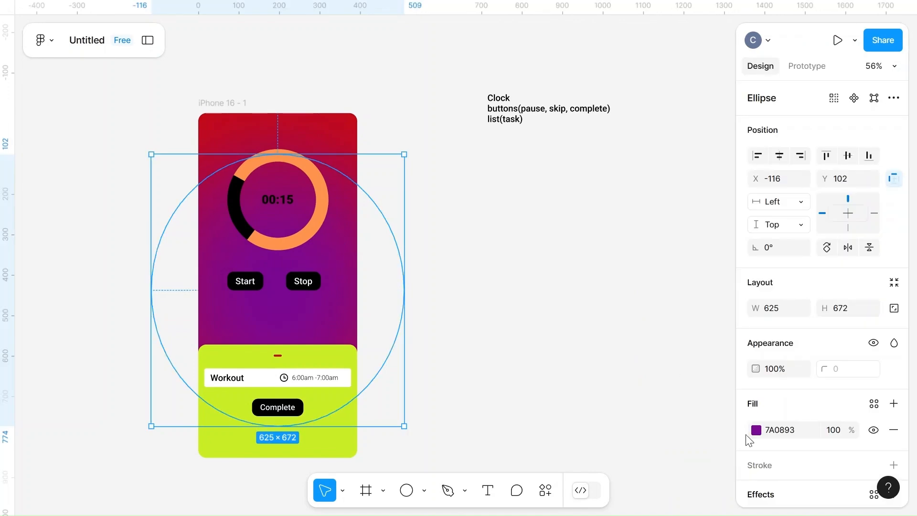
{"action": "scroll", "coordinate": [783, 429], "scroll_direction": "down", "scroll_amount": 3}
{"action": "left_click", "coordinate": [755, 453]}
{"action": "key", "text": "BackSpace"}
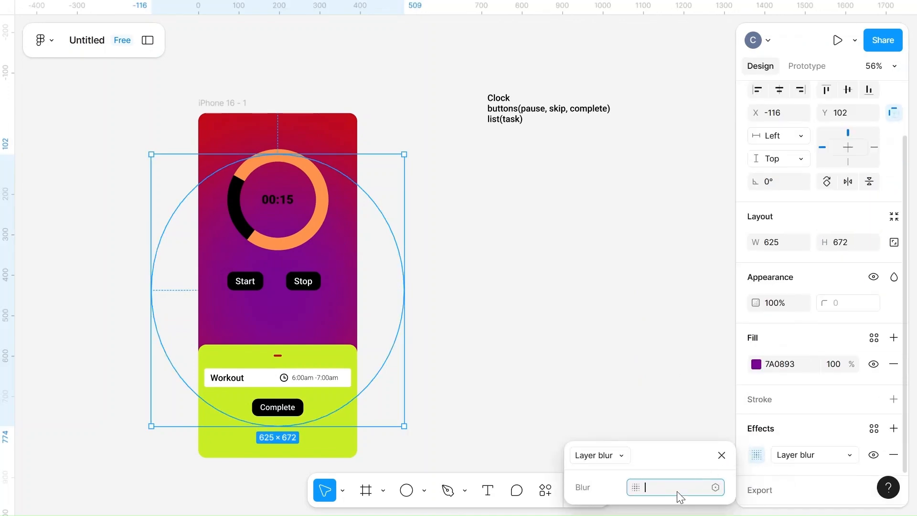
{"action": "type", "text": "500"}
{"action": "left_click", "coordinate": [640, 312]}
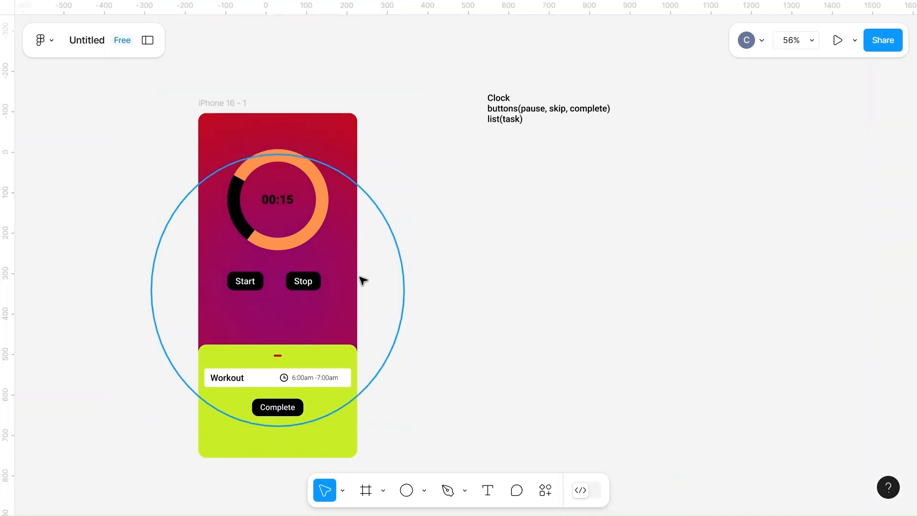
- Set the purple ellipse's layer blur to 450
{"action": "left_click", "coordinate": [348, 260]}
{"action": "scroll", "coordinate": [783, 429], "scroll_direction": "down", "scroll_amount": 2}
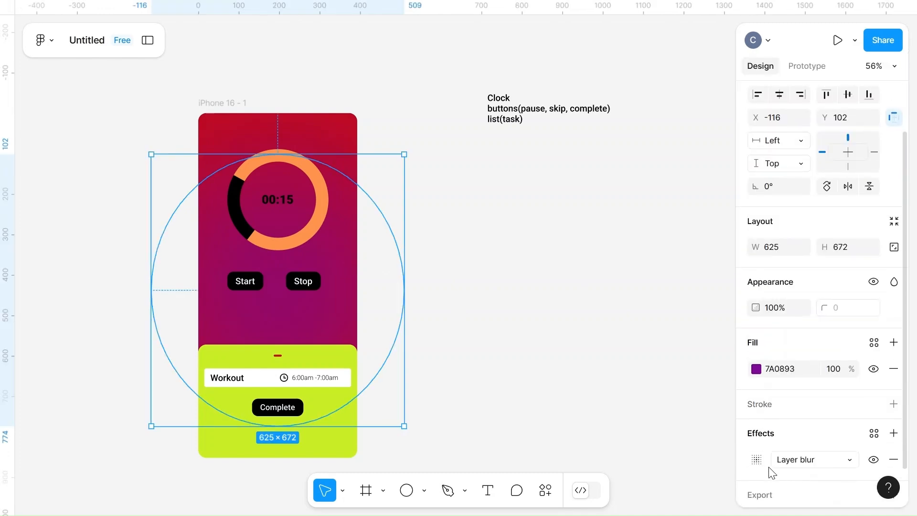
{"action": "left_click", "coordinate": [760, 462]}
{"action": "type", "text": "450"}
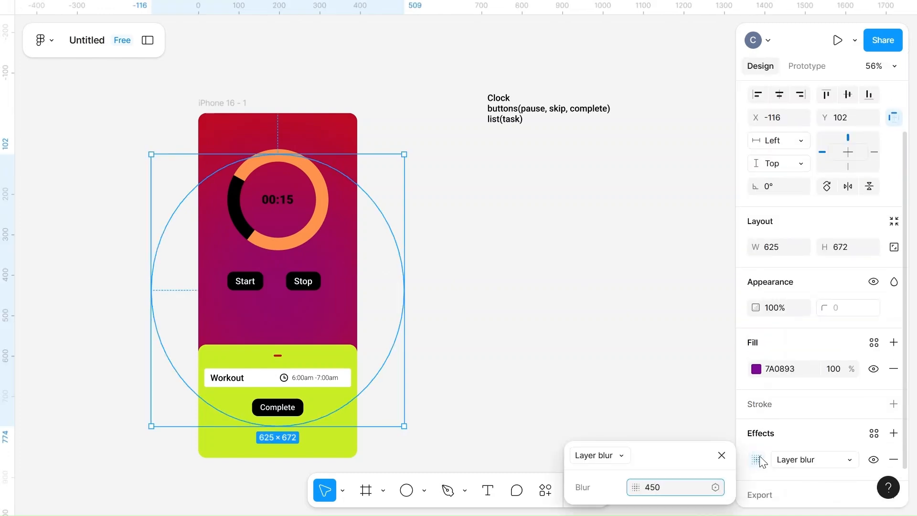
{"action": "left_click", "coordinate": [581, 356]}
- Duplicate the purple ellipse higher in the frame at about X -95, Y -140, and fill the copy with dark blue 160893
{"action": "left_click", "coordinate": [317, 250]}
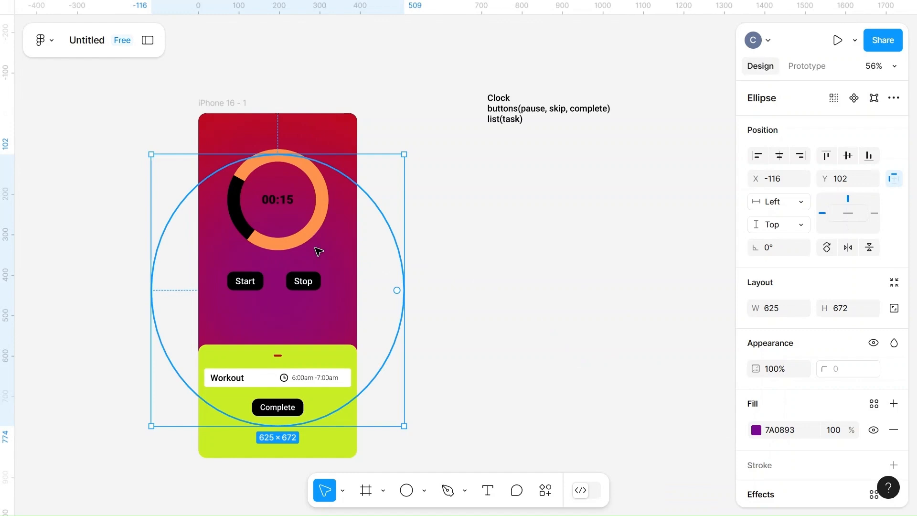
{"action": "left_click_drag", "start_coordinate": [317, 251], "coordinate": [324, 151]}
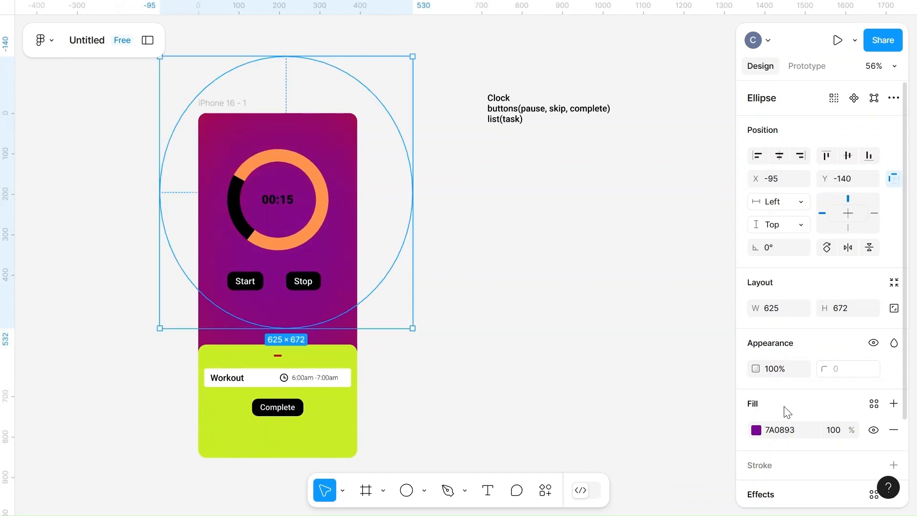
{"action": "left_click", "coordinate": [761, 428]}
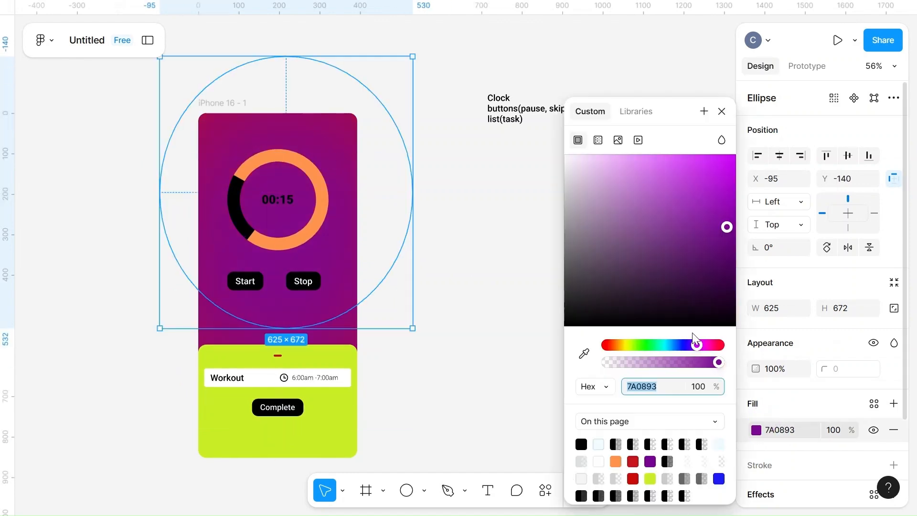
{"action": "mouse_move", "coordinate": [696, 345]}
{"action": "left_mouse_down"}
{"action": "mouse_move", "coordinate": [672, 345]}
{"action": "mouse_move", "coordinate": [683, 345]}
{"action": "left_mouse_up"}
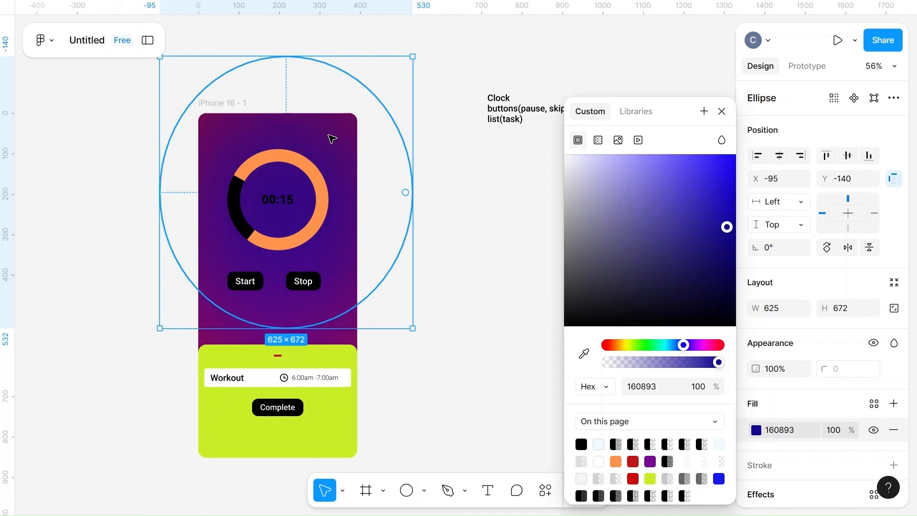
{"action": "left_click_drag", "start_coordinate": [332, 138], "coordinate": [250, 71]}
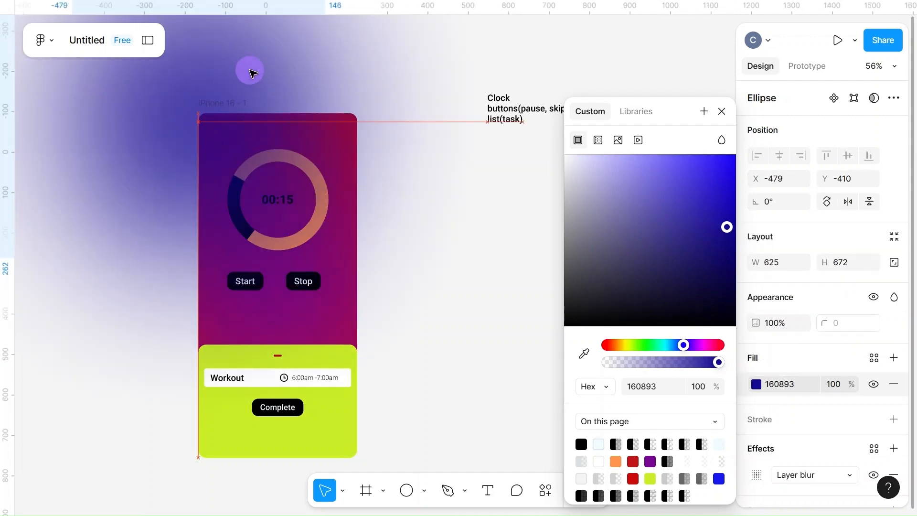
{"action": "key", "text": "ctrl+z"}
{"action": "key", "text": "ctrl+z"}
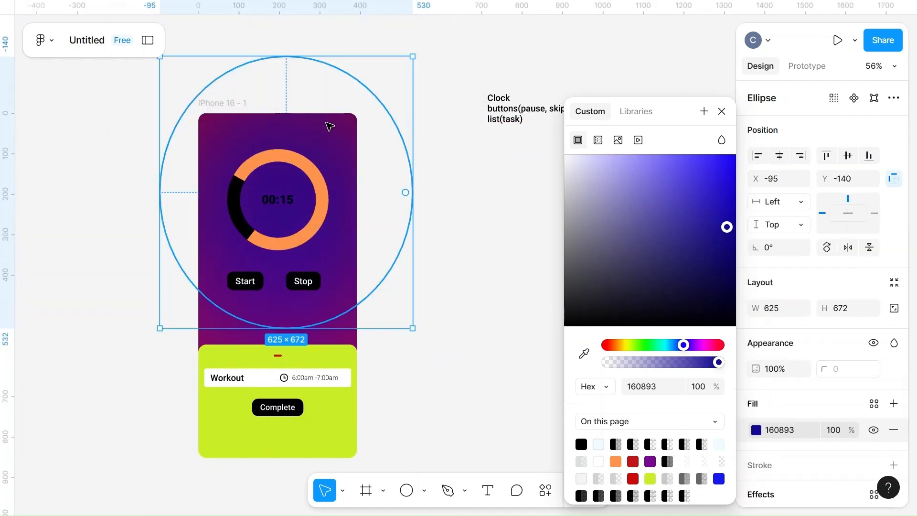
- Nudge the dark blue ellipse upward to about Y -212
{"action": "key", "text": "Up"}
{"action": "key", "text": "Up"}
{"action": "key", "text": "Up"}
{"action": "key", "text": "Up"}
{"action": "key", "text": "Up"}
{"action": "key", "text": "Up"}
{"action": "key", "text": "Up"}
{"action": "key", "text": "Up"}
{"action": "key", "text": "Up"}
{"action": "key", "text": "Up"}
{"action": "key", "text": "Up"}
{"action": "key", "text": "Up"}
{"action": "key", "text": "Up"}
{"action": "key", "text": "Up"}
{"action": "key", "text": "Up"}
{"action": "key", "text": "Up"}
{"action": "key", "text": "Up"}
{"action": "key", "text": "Up"}
{"action": "key", "text": "Up"}
{"action": "key", "text": "Up"}
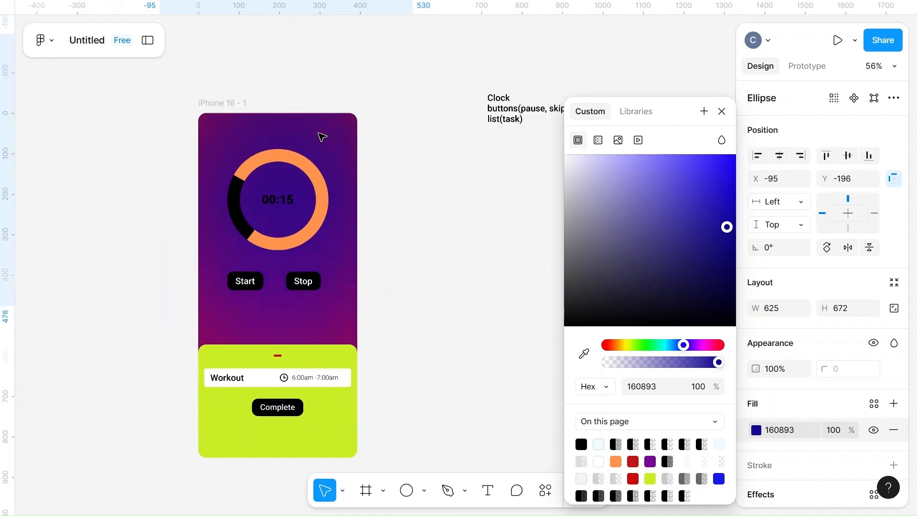
{"action": "key", "text": "Up"}
{"action": "key", "text": "Up"}
{"action": "key", "text": "Up"}
{"action": "key", "text": "Up"}
{"action": "key", "text": "Up"}
{"action": "key", "text": "Up"}
{"action": "key", "text": "Up"}
{"action": "key", "text": "Up"}
{"action": "key", "text": "Up"}
{"action": "key", "text": "Up"}
{"action": "key", "text": "Up"}
{"action": "key", "text": "Up"}
{"action": "key", "text": "Up"}
{"action": "key", "text": "Up"}
{"action": "key", "text": "Up"}
{"action": "key", "text": "Up"}
{"action": "left_click", "coordinate": [334, 162]}
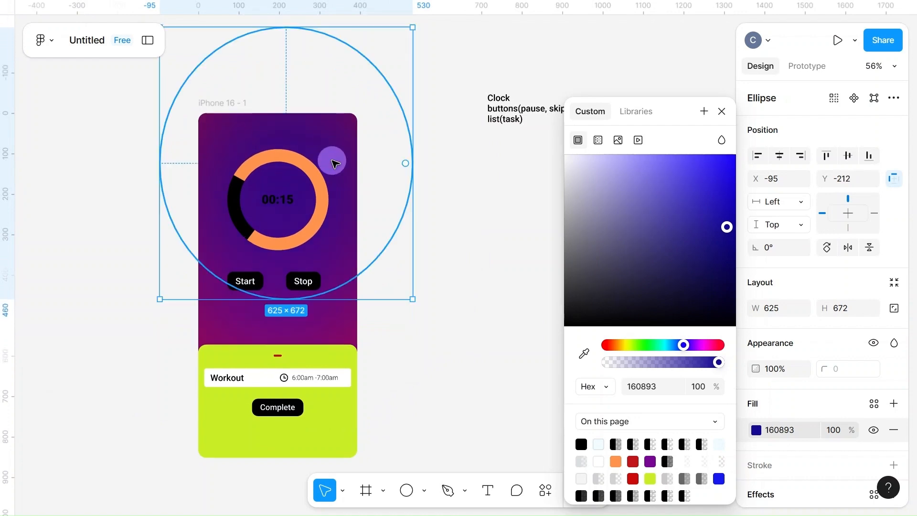
- Nudge the dark blue ellipse toward the frame's right side, just past X 110, at Y -213
{"action": "key", "text": "Right"}
{"action": "key", "text": "Right"}
{"action": "key", "text": "Right"}
{"action": "key", "text": "Right"}
{"action": "key", "text": "Right"}
{"action": "key", "text": "Right"}
{"action": "key", "text": "Right"}
{"action": "key", "text": "Right"}
{"action": "key", "text": "Right"}
{"action": "key", "text": "Right"}
{"action": "key", "text": "Right"}
{"action": "key", "text": "Right"}
{"action": "key", "text": "Right"}
{"action": "key", "text": "Right"}
{"action": "key", "text": "Right"}
{"action": "key", "text": "Right"}
{"action": "key", "text": "Right"}
{"action": "key", "text": "Right"}
{"action": "key", "text": "Right"}
{"action": "key", "text": "Right"}
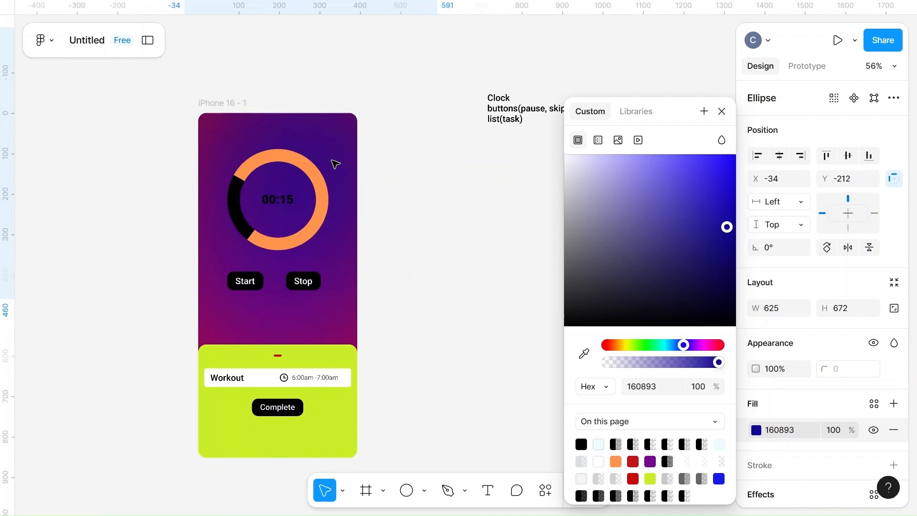
{"action": "key", "text": "Right"}
{"action": "key", "text": "Right"}
{"action": "key", "text": "Right"}
{"action": "key", "text": "Right"}
{"action": "key", "text": "Right"}
{"action": "key", "text": "Right"}
{"action": "key", "text": "Right"}
{"action": "key", "text": "Right"}
{"action": "key", "text": "Right"}
{"action": "key", "text": "Right"}
{"action": "key", "text": "Right"}
{"action": "key", "text": "Right"}
{"action": "key", "text": "Right"}
{"action": "key", "text": "Right"}
{"action": "key", "text": "Right"}
{"action": "key", "text": "Right"}
{"action": "key", "text": "Right"}
{"action": "key", "text": "Right"}
{"action": "key", "text": "Right"}
{"action": "key", "text": "Right"}
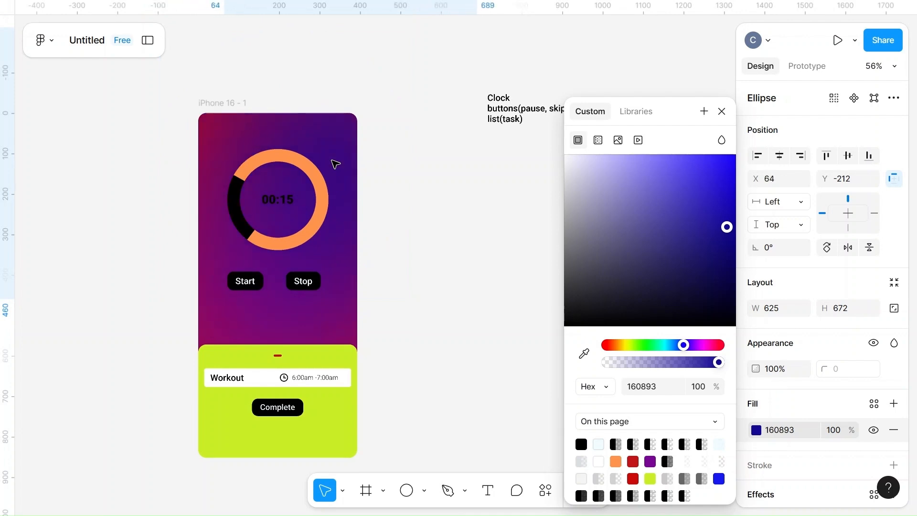
{"action": "key", "text": "Right"}
{"action": "key", "text": "Right"}
{"action": "key", "text": "Right"}
{"action": "key", "text": "Right"}
{"action": "key", "text": "Right"}
{"action": "key", "text": "Right"}
{"action": "key", "text": "Right"}
{"action": "key", "text": "Right"}
{"action": "key", "text": "Right"}
{"action": "key", "text": "Right"}
{"action": "key", "text": "Right"}
{"action": "key", "text": "Right"}
{"action": "key", "text": "Right"}
{"action": "key", "text": "Right"}
{"action": "key", "text": "Right"}
{"action": "key", "text": "Right"}
{"action": "key", "text": "Right"}
{"action": "key", "text": "Right"}
{"action": "key", "text": "Right"}
{"action": "key", "text": "Right"}
{"action": "key", "text": "Up"}
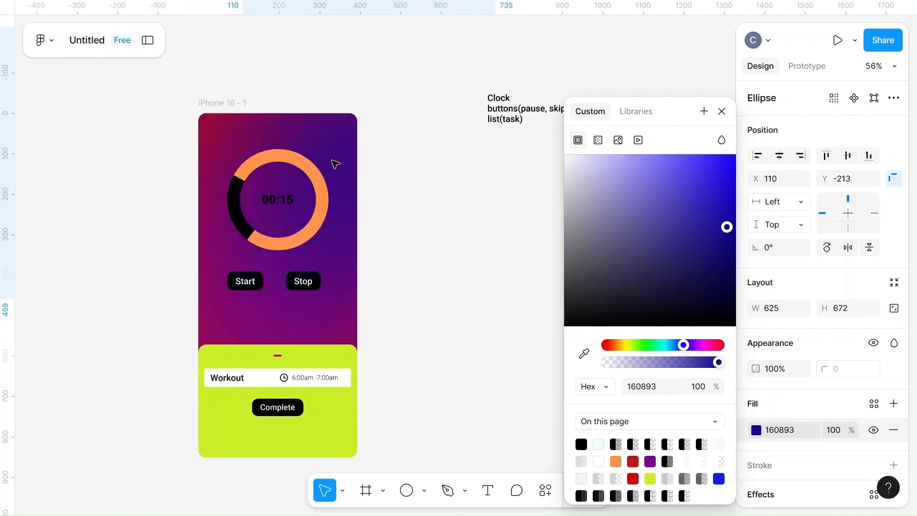
{"action": "key", "text": "Right"}
{"action": "key", "text": "Right"}
{"action": "key", "text": "Right"}
{"action": "key", "text": "Right"}
{"action": "key", "text": "Right"}
{"action": "key", "text": "Right"}
- Nudge the purple ellipse down behind the timer screen to Y 251
{"action": "left_click", "coordinate": [278, 316]}
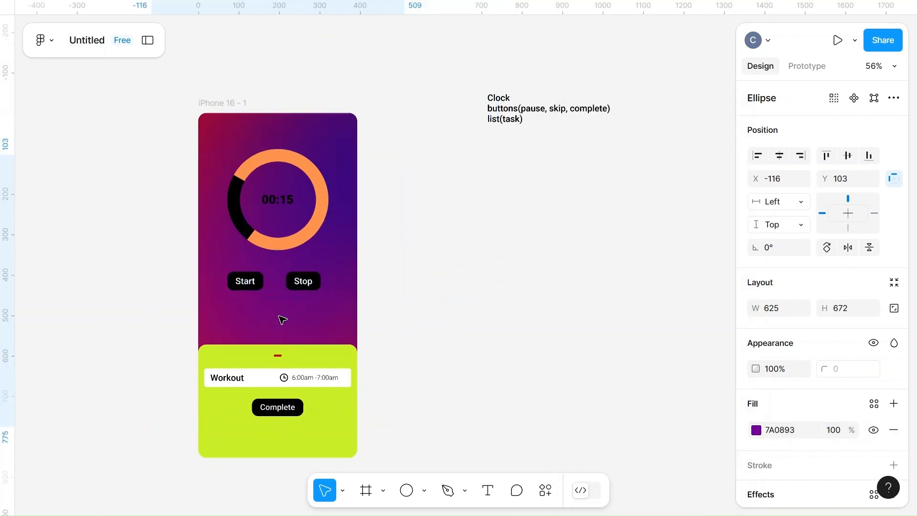
{"action": "key", "text": "Down"}
{"action": "key", "text": "Down"}
{"action": "key", "text": "Down"}
{"action": "key", "text": "Down"}
{"action": "key", "text": "Down"}
{"action": "key", "text": "Down"}
{"action": "key", "text": "Down"}
{"action": "key", "text": "Down"}
{"action": "key", "text": "Down"}
{"action": "key", "text": "Down"}
{"action": "key", "text": "Down"}
{"action": "key", "text": "Down"}
{"action": "key", "text": "Down"}
{"action": "key", "text": "Down"}
{"action": "key", "text": "Down"}
{"action": "key", "text": "Down"}
{"action": "key", "text": "Down"}
{"action": "key", "text": "Down"}
{"action": "key", "text": "Down"}
{"action": "key", "text": "Down"}
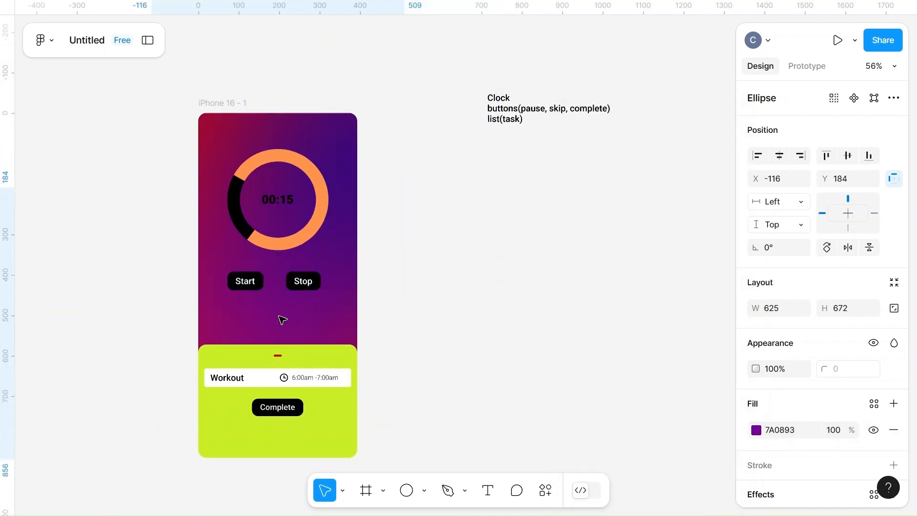
{"action": "key", "text": "Down"}
{"action": "key", "text": "Down"}
{"action": "key", "text": "Down"}
{"action": "key", "text": "Down"}
{"action": "key", "text": "Down"}
{"action": "key", "text": "Down"}
{"action": "key", "text": "Down"}
{"action": "key", "text": "Down"}
{"action": "key", "text": "Down"}
{"action": "key", "text": "Down"}
{"action": "key", "text": "Down"}
{"action": "key", "text": "Down"}
{"action": "key", "text": "Down"}
{"action": "key", "text": "Down"}
{"action": "key", "text": "Down"}
{"action": "key", "text": "Down"}
{"action": "key", "text": "Down"}
{"action": "key", "text": "Down"}
{"action": "key", "text": "Down"}
{"action": "key", "text": "Down"}
- Nudge the purple ellipse toward and past the frame's left side to X -325, keeping Y at 251
{"action": "key", "text": "Left"}
{"action": "key", "text": "Left"}
{"action": "key", "text": "Left"}
{"action": "key", "text": "Left"}
{"action": "key", "text": "Left"}
{"action": "key", "text": "Left"}
{"action": "key", "text": "Left"}
{"action": "key", "text": "Left"}
{"action": "key", "text": "Left"}
{"action": "key", "text": "Left"}
{"action": "key", "text": "Left"}
{"action": "key", "text": "Left"}
{"action": "key", "text": "Left"}
{"action": "key", "text": "Left"}
{"action": "key", "text": "Left"}
{"action": "key", "text": "Left"}
{"action": "key", "text": "Left"}
{"action": "key", "text": "Left"}
{"action": "key", "text": "Left"}
{"action": "key", "text": "Left"}
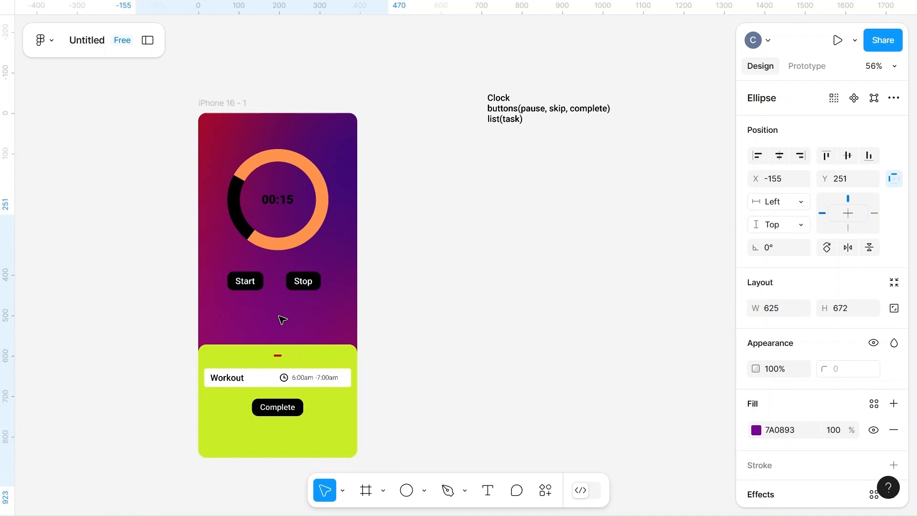
{"action": "key", "text": "Left"}
{"action": "key", "text": "Left"}
{"action": "key", "text": "Left"}
{"action": "key", "text": "Left"}
{"action": "key", "text": "Left"}
{"action": "key", "text": "Left"}
{"action": "key", "text": "Left"}
{"action": "key", "text": "Left"}
{"action": "key", "text": "Left"}
{"action": "key", "text": "Left"}
{"action": "key", "text": "Left"}
{"action": "key", "text": "Left"}
{"action": "key", "text": "Left"}
{"action": "key", "text": "Left"}
{"action": "key", "text": "Left"}
{"action": "key", "text": "Left"}
{"action": "key", "text": "Left"}
{"action": "key", "text": "Left"}
{"action": "key", "text": "Left"}
{"action": "key", "text": "Left"}
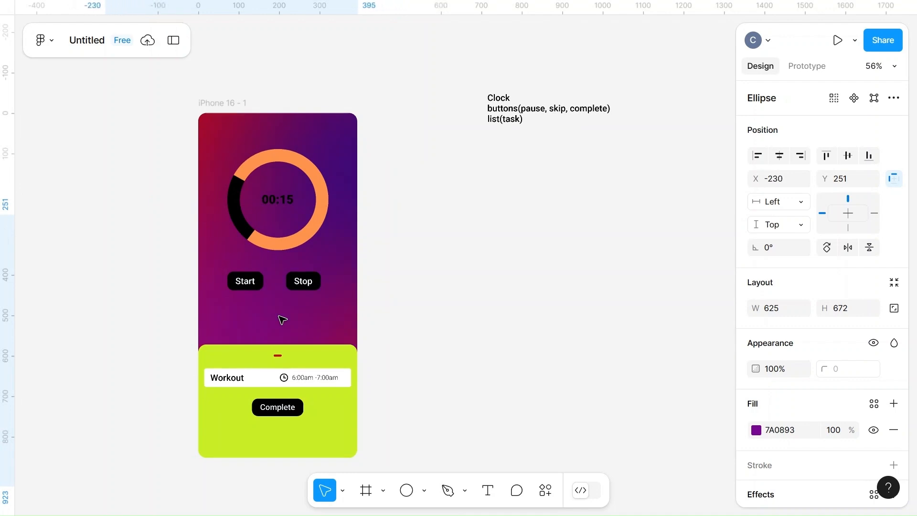
{"action": "key", "text": "Left"}
{"action": "key", "text": "Left"}
{"action": "key", "text": "Left"}
{"action": "key", "text": "Left"}
{"action": "key", "text": "Left"}
{"action": "key", "text": "Left"}
{"action": "key", "text": "Left"}
{"action": "key", "text": "Left"}
{"action": "key", "text": "Left"}
{"action": "key", "text": "Left"}
{"action": "key", "text": "Left"}
{"action": "key", "text": "Left"}
{"action": "key", "text": "Left"}
{"action": "key", "text": "Left"}
{"action": "key", "text": "Left"}
{"action": "key", "text": "Left"}
{"action": "key", "text": "Left"}
{"action": "key", "text": "Left"}
{"action": "key", "text": "Left"}
{"action": "key", "text": "Left"}
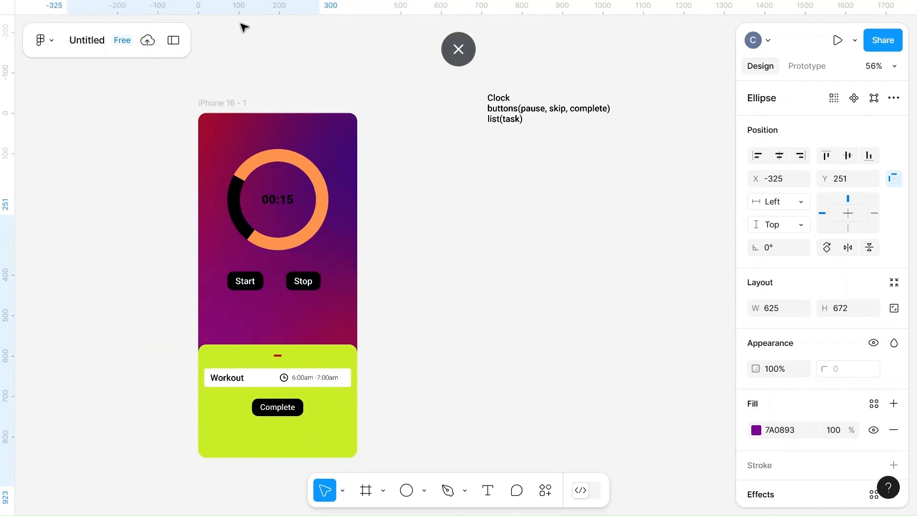
- Nudge the purple ellipse slightly back to the right to X -317 and lower it to Y 333
{"action": "key", "text": "Right"}
{"action": "key", "text": "Right"}
{"action": "key", "text": "Right"}
{"action": "key", "text": "Right"}
{"action": "key", "text": "Right"}
{"action": "key", "text": "Right"}
{"action": "key", "text": "Right"}
{"action": "key", "text": "Right"}
{"action": "key", "text": "Down"}
{"action": "key", "text": "Down"}
{"action": "key", "text": "Down"}
{"action": "key", "text": "Down"}
{"action": "key", "text": "Down"}
{"action": "key", "text": "Down"}
{"action": "key", "text": "Down"}
{"action": "key", "text": "Down"}
{"action": "key", "text": "Down"}
{"action": "key", "text": "Down"}
{"action": "key", "text": "Down"}
{"action": "key", "text": "Down"}
{"action": "key", "text": "Down"}
{"action": "key", "text": "Down"}
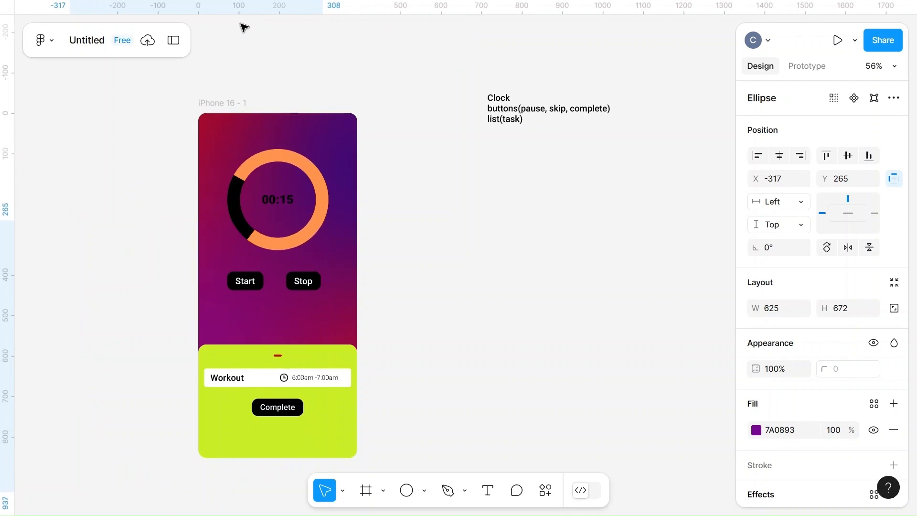
{"action": "key", "text": "Down"}
{"action": "key", "text": "Down"}
{"action": "key", "text": "Down"}
{"action": "key", "text": "Down"}
{"action": "key", "text": "Down"}
{"action": "key", "text": "Down"}
{"action": "key", "text": "Down"}
{"action": "key", "text": "Down"}
{"action": "key", "text": "Down"}
{"action": "key", "text": "Down"}
{"action": "key", "text": "Down"}
{"action": "key", "text": "Down"}
{"action": "key", "text": "Down"}
{"action": "key", "text": "Down"}
{"action": "key", "text": "Down"}
{"action": "key", "text": "Down"}
{"action": "key", "text": "Down"}
{"action": "key", "text": "Down"}
{"action": "key", "text": "Down"}
{"action": "key", "text": "Down"}
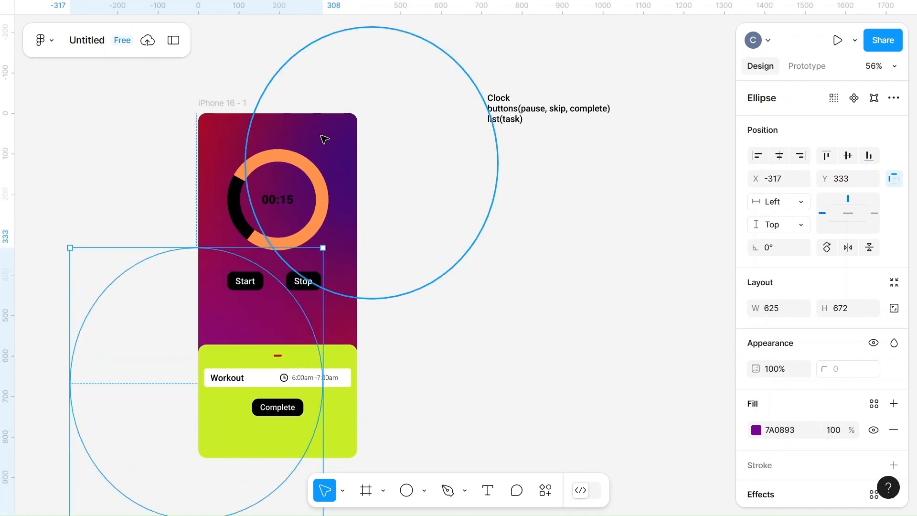
- Set the layer blur of the dark blue 160893 ellipse to 500
{"action": "left_click", "coordinate": [324, 139]}
{"action": "scroll", "coordinate": [780, 380], "scroll_direction": "down", "scroll_amount": 3}
{"action": "left_click", "coordinate": [759, 421]}
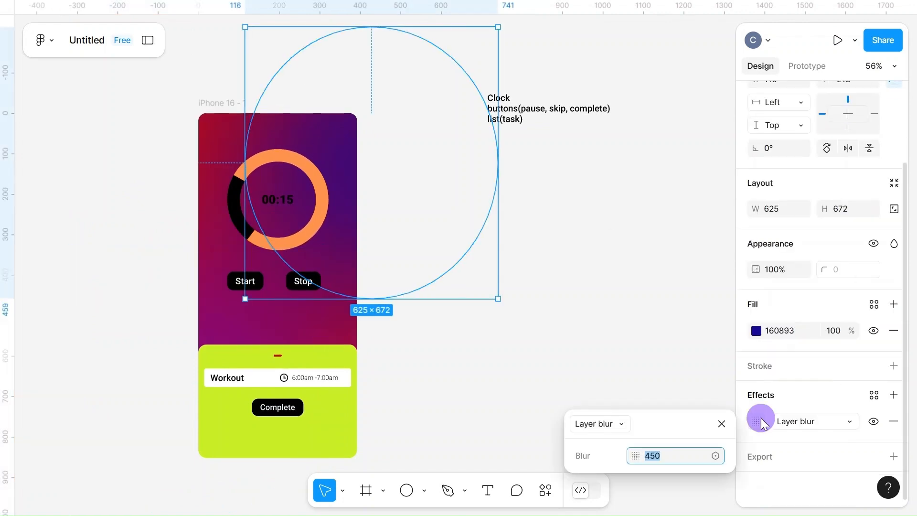
{"action": "left_click", "coordinate": [666, 459]}
{"action": "type", "text": "500"}
{"action": "key", "text": "Left"}
{"action": "left_click", "coordinate": [658, 419]}
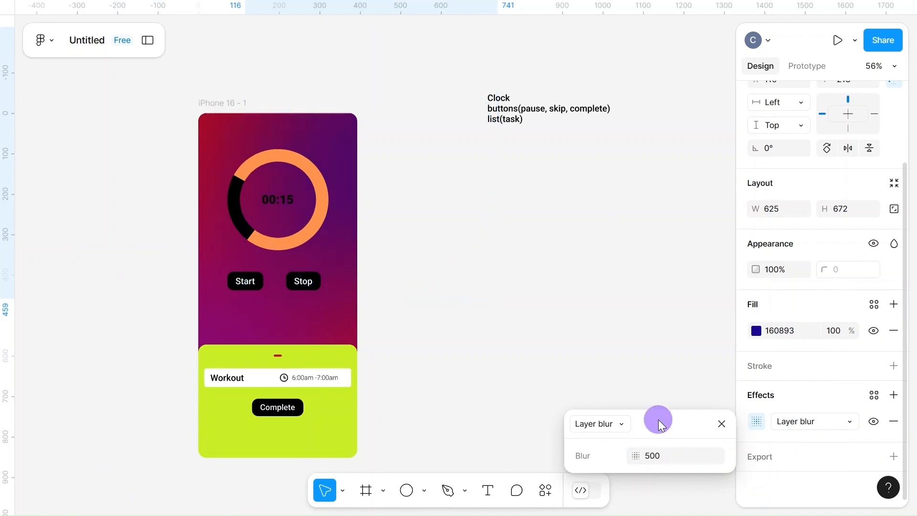
- Nudge the dark blue ellipse left behind the timer screen to X -10
{"action": "left_click", "coordinate": [333, 149]}
{"action": "key", "text": "Left"}
{"action": "key", "text": "Left"}
{"action": "key", "text": "Left"}
{"action": "key", "text": "Left"}
{"action": "key", "text": "Left"}
{"action": "key", "text": "Left"}
{"action": "key", "text": "Left"}
{"action": "key", "text": "Left"}
{"action": "key", "text": "Left"}
{"action": "key", "text": "Left"}
{"action": "key", "text": "Left"}
{"action": "key", "text": "Left"}
{"action": "key", "text": "Left"}
{"action": "key", "text": "Left"}
{"action": "key", "text": "Left"}
{"action": "key", "text": "Left"}
{"action": "key", "text": "Left"}
{"action": "key", "text": "Left"}
{"action": "key", "text": "Left"}
{"action": "key", "text": "Left"}
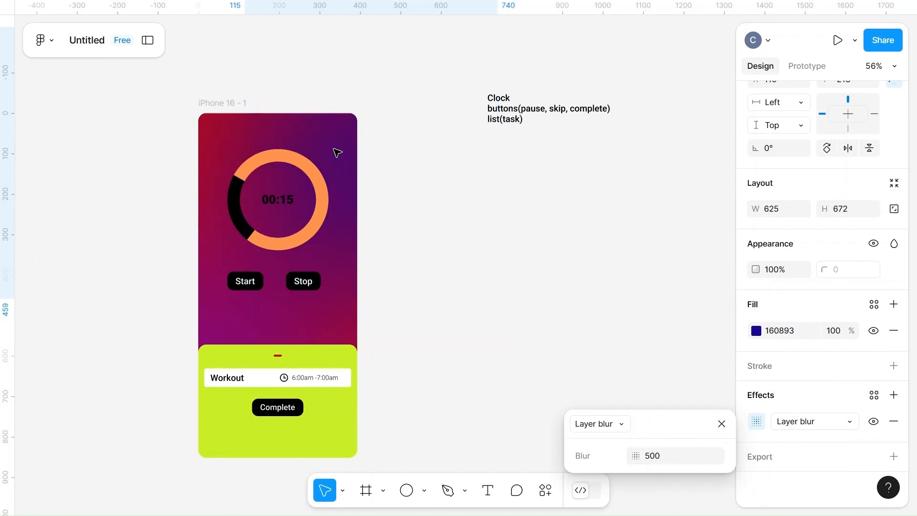
{"action": "key", "text": "Left"}
{"action": "key", "text": "Left"}
{"action": "key", "text": "Left"}
{"action": "key", "text": "Left"}
{"action": "key", "text": "Left"}
{"action": "key", "text": "Left"}
{"action": "key", "text": "Left"}
{"action": "key", "text": "Left"}
{"action": "key", "text": "Left"}
{"action": "key", "text": "Left"}
{"action": "key", "text": "Left"}
{"action": "key", "text": "Left"}
{"action": "key", "text": "Left"}
{"action": "key", "text": "Left"}
{"action": "key", "text": "Left"}
{"action": "key", "text": "Left"}
{"action": "key", "text": "Left"}
{"action": "key", "text": "Left"}
{"action": "key", "text": "Left"}
{"action": "key", "text": "Left"}
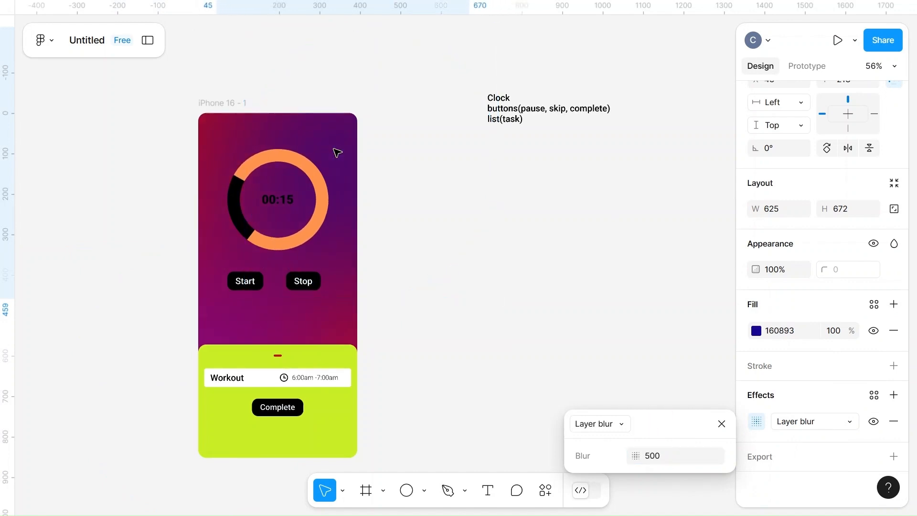
{"action": "key", "text": "Left"}
{"action": "key", "text": "Left"}
{"action": "key", "text": "Left"}
{"action": "key", "text": "Left"}
{"action": "key", "text": "Left"}
{"action": "key", "text": "Left"}
{"action": "key", "text": "Left"}
{"action": "key", "text": "Left"}
{"action": "key", "text": "Left"}
{"action": "key", "text": "Left"}
{"action": "key", "text": "Left"}
{"action": "key", "text": "Left"}
{"action": "key", "text": "Left"}
{"action": "key", "text": "Left"}
{"action": "key", "text": "Left"}
{"action": "key", "text": "Left"}
{"action": "key", "text": "Left"}
{"action": "key", "text": "Left"}
{"action": "key", "text": "Left"}
{"action": "key", "text": "Left"}
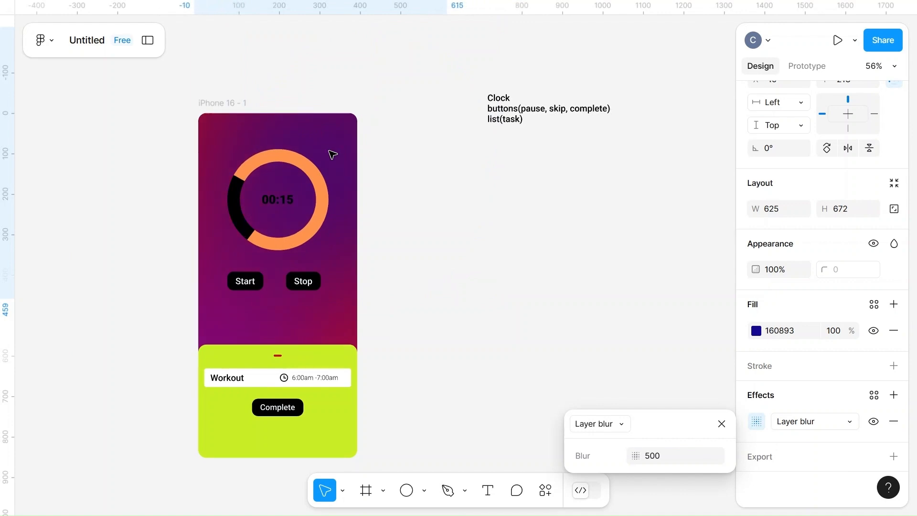
- Move the dark blue ellipse down and to the right to X 27, Y 102
{"action": "mouse_move", "coordinate": [245, 337]}
{"action": "left_mouse_down"}
{"action": "mouse_move", "coordinate": [290, 335]}
{"action": "mouse_move", "coordinate": [248, 339]}
{"action": "left_mouse_up"}
{"action": "left_click", "coordinate": [329, 171]}
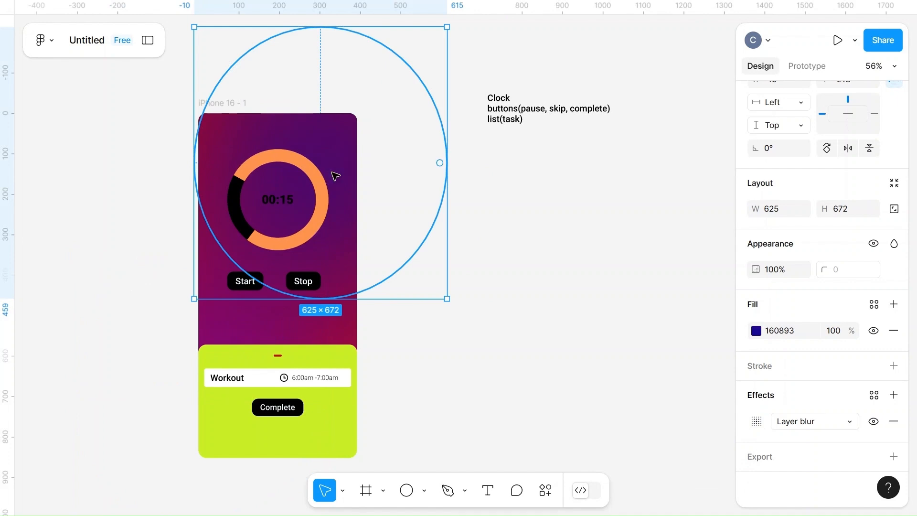
{"action": "left_click_drag", "start_coordinate": [335, 175], "coordinate": [351, 305]}
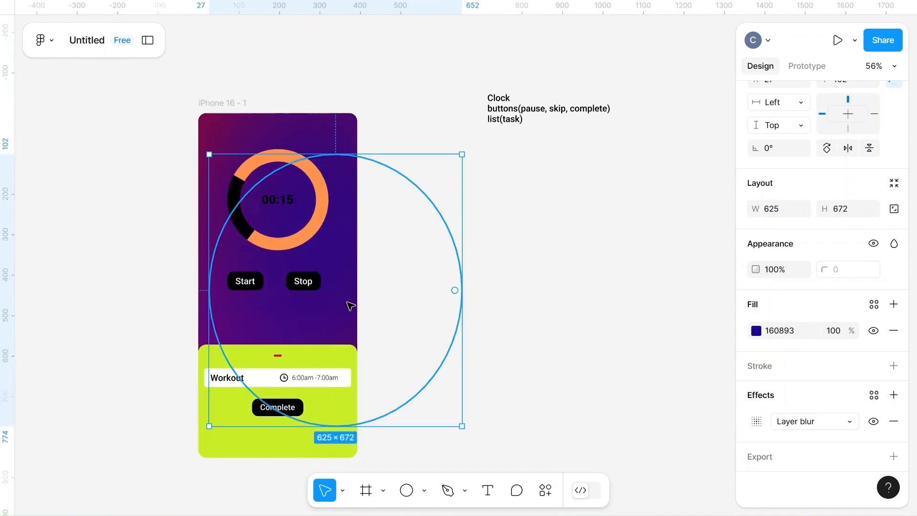
- Change the dark blue ellipse's fill to mustard yellow BC8F09
{"action": "left_click", "coordinate": [755, 331]}
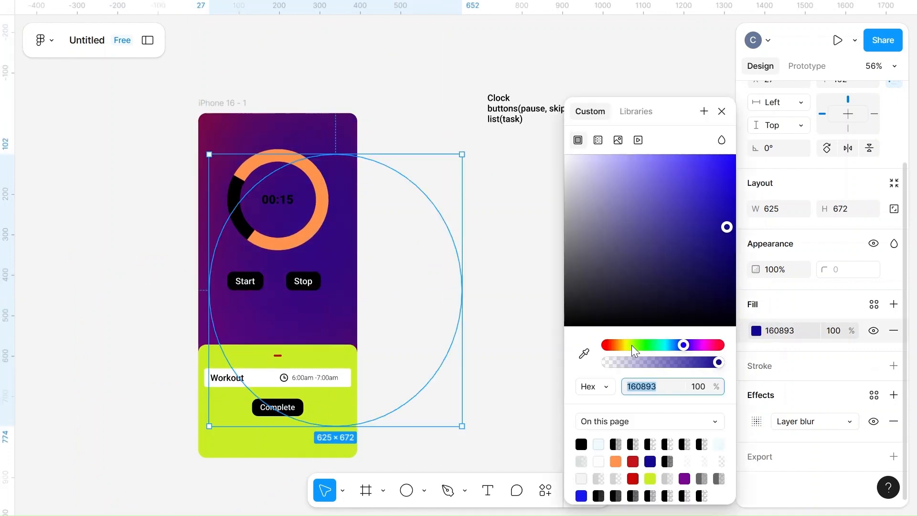
{"action": "mouse_move", "coordinate": [638, 344]}
{"action": "left_mouse_down"}
{"action": "mouse_move", "coordinate": [645, 345]}
{"action": "mouse_move", "coordinate": [611, 345]}
{"action": "mouse_move", "coordinate": [620, 345]}
{"action": "left_mouse_up"}
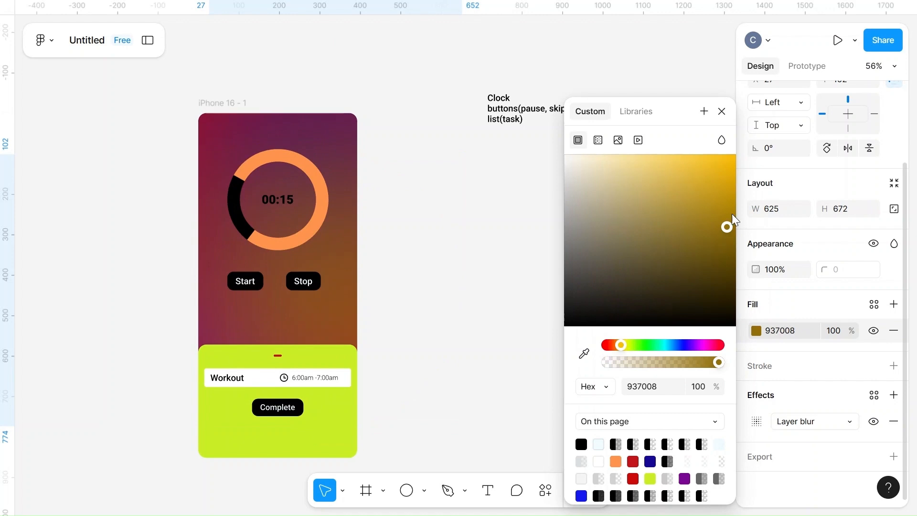
{"action": "left_click_drag", "start_coordinate": [727, 219], "coordinate": [727, 205]}
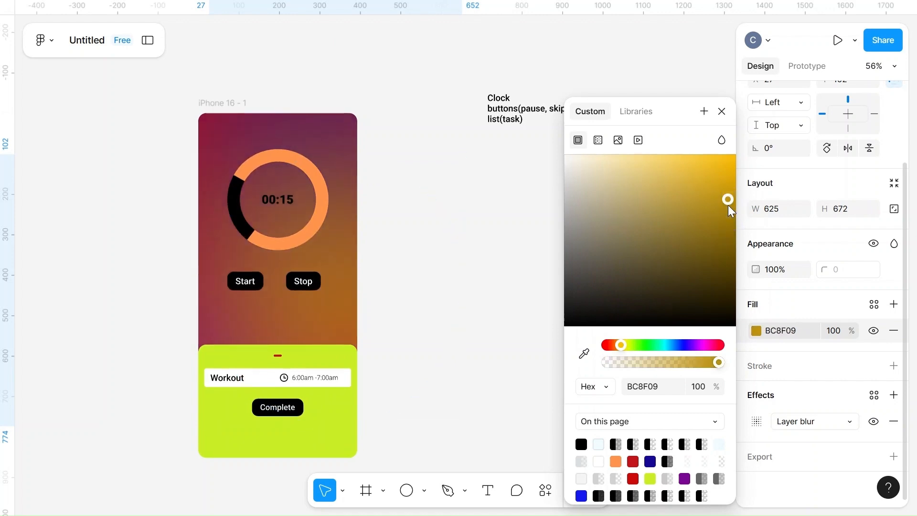
{"action": "left_click", "coordinate": [436, 342]}
- Nudge the mustard yellow ellipse to the right to X 97, keeping Y at 102
{"action": "left_click", "coordinate": [342, 274]}
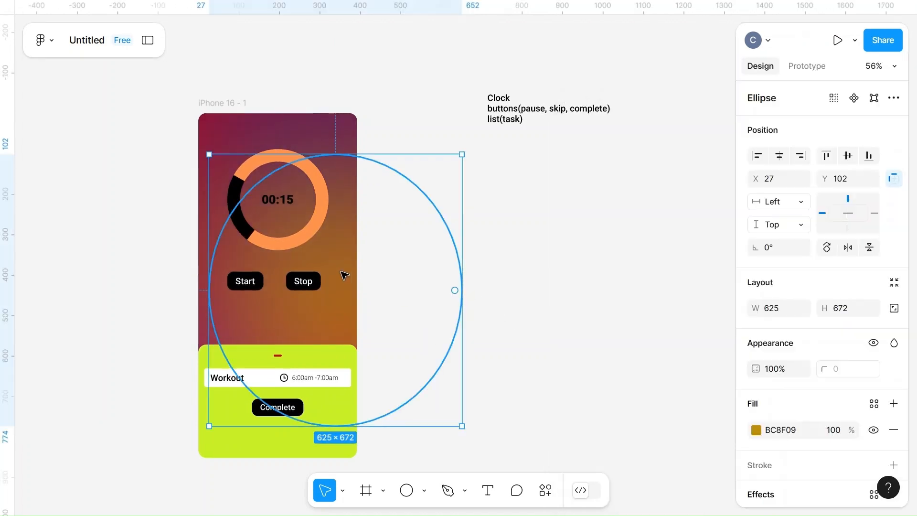
{"action": "key", "text": "Right"}
{"action": "key", "text": "Right"}
{"action": "key", "text": "Right"}
{"action": "key", "text": "Right"}
{"action": "key", "text": "Right"}
{"action": "key", "text": "Right"}
{"action": "key", "text": "Right"}
{"action": "key", "text": "Right"}
{"action": "key", "text": "Right"}
{"action": "key", "text": "Right"}
{"action": "key", "text": "Right"}
{"action": "key", "text": "Right"}
{"action": "key", "text": "Right"}
{"action": "key", "text": "Right"}
{"action": "key", "text": "Right"}
{"action": "key", "text": "Right"}
{"action": "key", "text": "Right"}
{"action": "key", "text": "Right"}
{"action": "key", "text": "Right"}
{"action": "key", "text": "Right"}
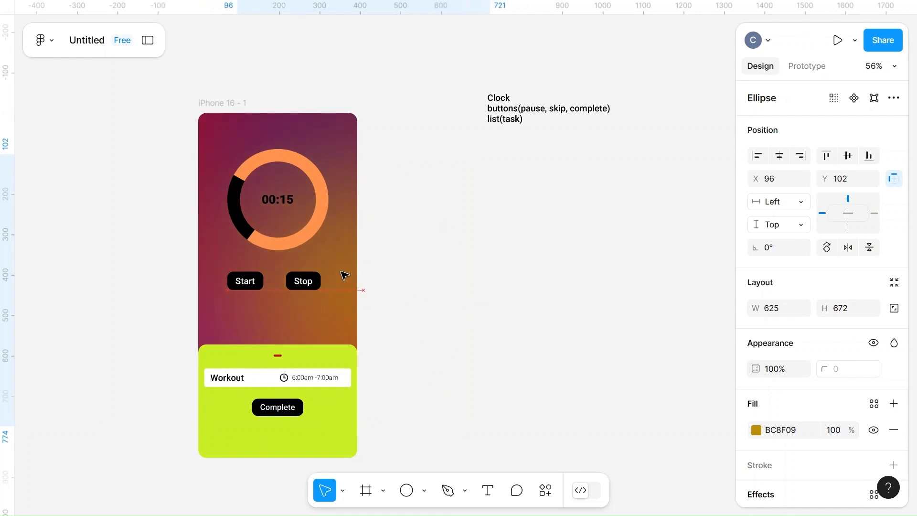
{"action": "key", "text": "Right"}
- Nudge the mustard yellow ellipse down to Y 185 and deselect it
{"action": "key", "text": "Down"}
{"action": "key", "text": "Down"}
{"action": "key", "text": "Down"}
{"action": "key", "text": "Down"}
{"action": "key", "text": "Down"}
{"action": "key", "text": "Down"}
{"action": "key", "text": "Down"}
{"action": "key", "text": "Down"}
{"action": "key", "text": "Down"}
{"action": "key", "text": "Down"}
{"action": "key", "text": "Down"}
{"action": "key", "text": "Down"}
{"action": "key", "text": "Down"}
{"action": "key", "text": "Down"}
{"action": "key", "text": "Down"}
{"action": "key", "text": "Down"}
{"action": "key", "text": "Down"}
{"action": "key", "text": "Down"}
{"action": "key", "text": "Down"}
{"action": "key", "text": "Down"}
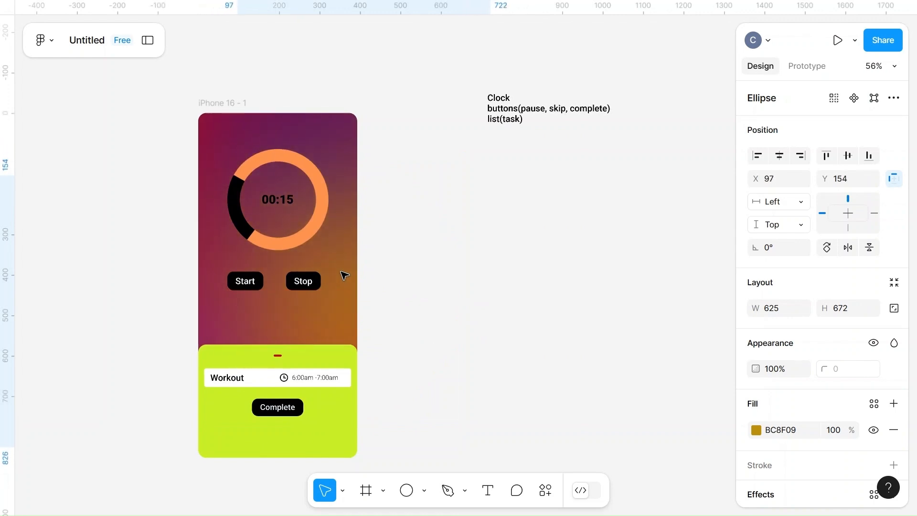
{"action": "key", "text": "Down"}
{"action": "key", "text": "Down"}
{"action": "key", "text": "Down"}
{"action": "key", "text": "Down"}
{"action": "key", "text": "Down"}
{"action": "key", "text": "Down"}
{"action": "key", "text": "Down"}
{"action": "key", "text": "Down"}
{"action": "key", "text": "Down"}
{"action": "key", "text": "Down"}
{"action": "key", "text": "Down"}
{"action": "key", "text": "Down"}
{"action": "key", "text": "Down"}
{"action": "key", "text": "Down"}
{"action": "key", "text": "Down"}
{"action": "key", "text": "Down"}
{"action": "key", "text": "Down"}
{"action": "key", "text": "Down"}
{"action": "key", "text": "Down"}
{"action": "key", "text": "Down"}
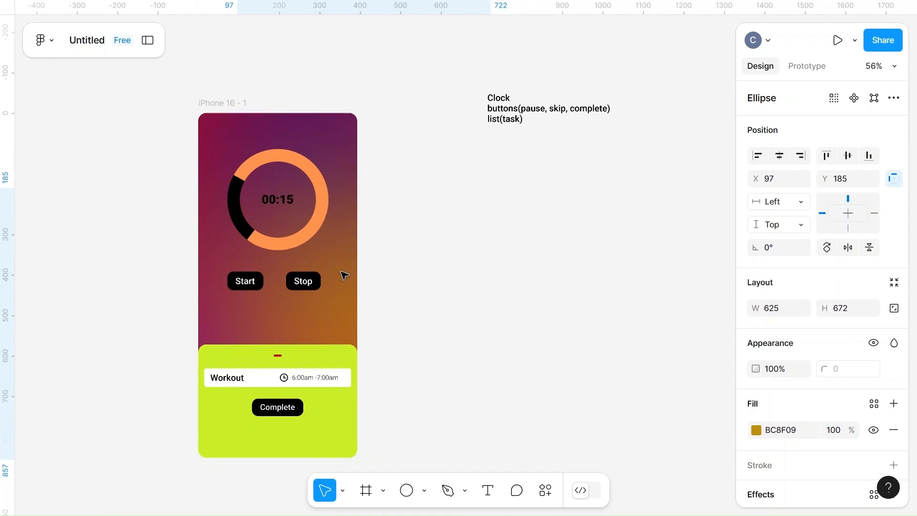
{"action": "left_click", "coordinate": [521, 264]}
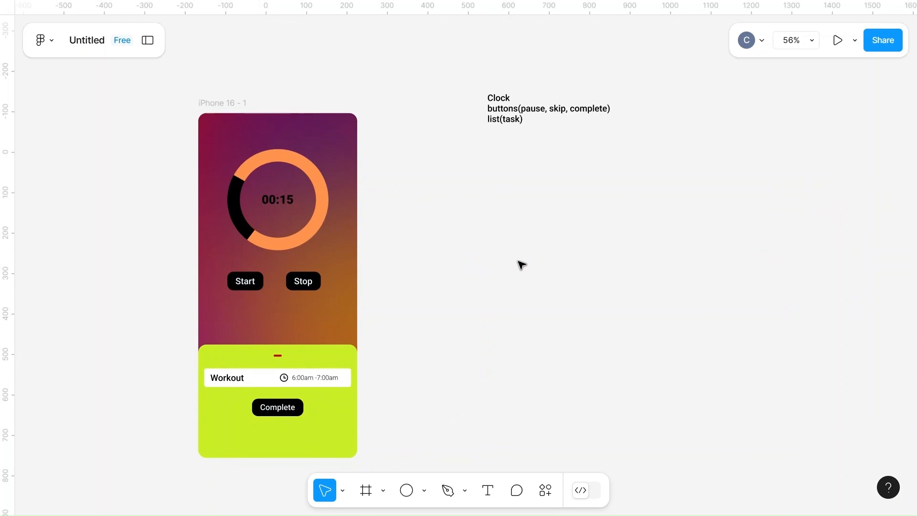
- Add a stroke to the orange timer ring and align it Outside
{"action": "scroll", "coordinate": [521, 264], "scroll_direction": "up", "scroll_amount": 4}
{"action": "scroll", "coordinate": [338, 206], "scroll_direction": "left", "scroll_amount": 6}
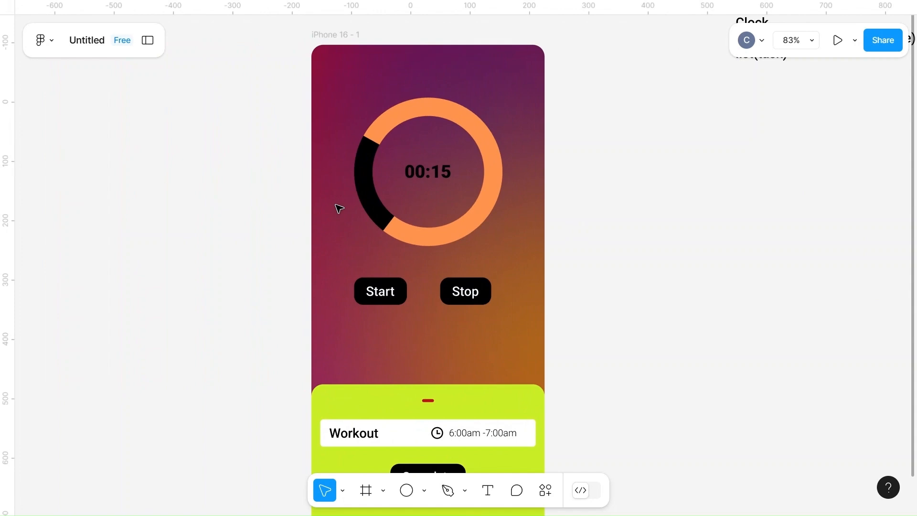
{"action": "scroll", "coordinate": [338, 207], "scroll_direction": "up", "scroll_amount": 3}
{"action": "scroll", "coordinate": [337, 207], "scroll_direction": "right", "scroll_amount": 1}
{"action": "left_click", "coordinate": [369, 196]}
{"action": "double_click", "coordinate": [372, 197]}
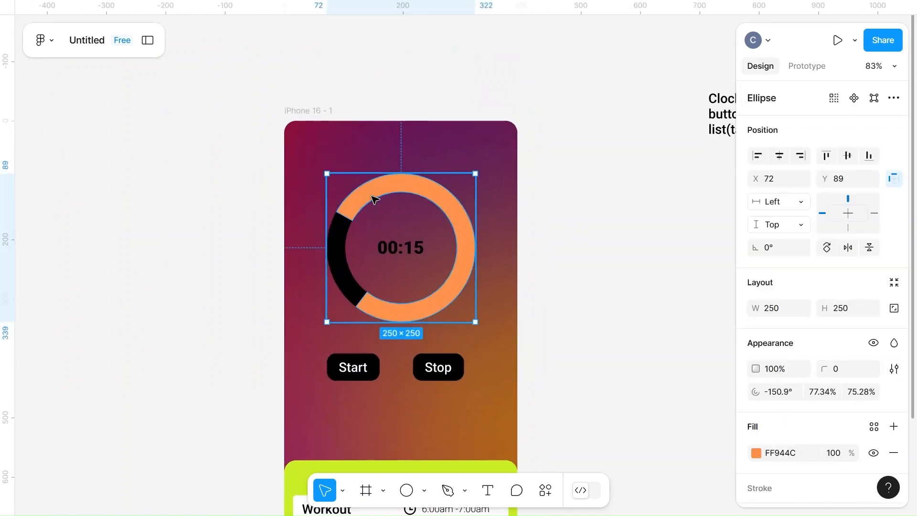
{"action": "scroll", "coordinate": [811, 334], "scroll_direction": "down", "scroll_amount": 3}
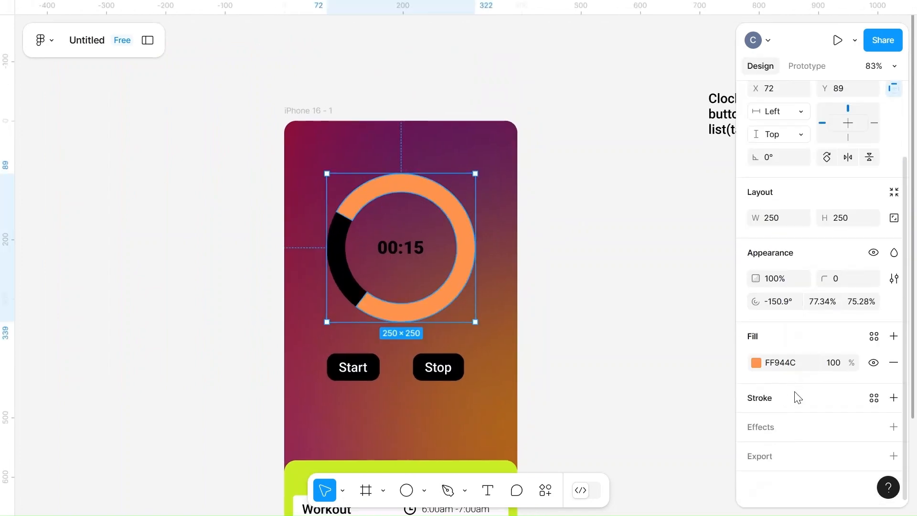
{"action": "left_click", "coordinate": [892, 397]}
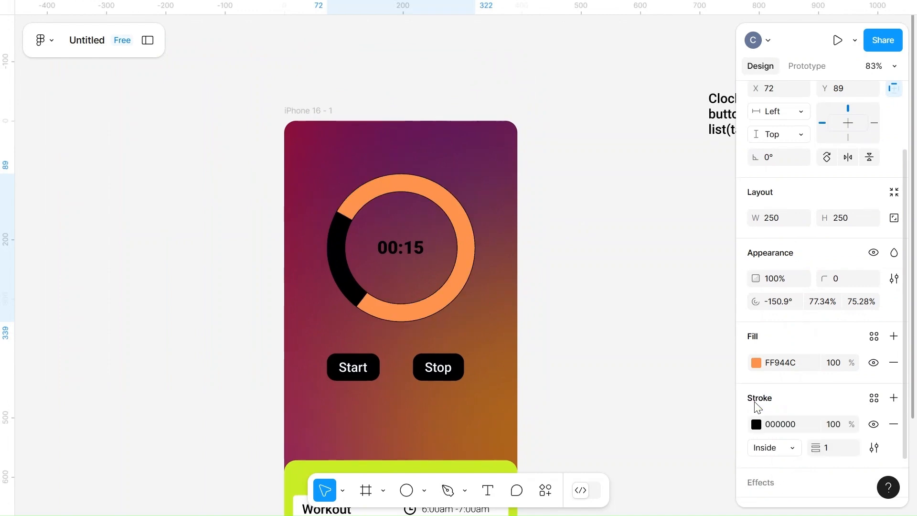
{"action": "left_click", "coordinate": [783, 447]}
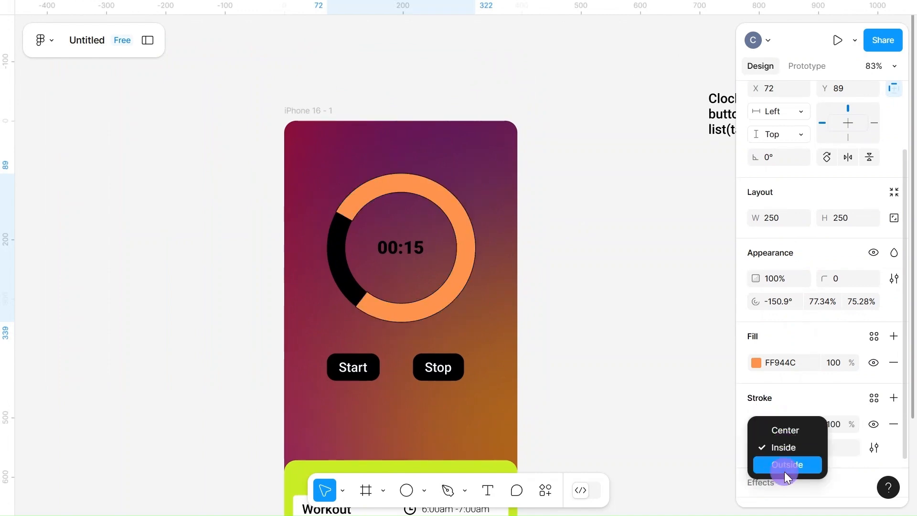
{"action": "left_click", "coordinate": [785, 465]}
- Color the ring's stroke orange FF944C and convert it to a linear gradient
{"action": "left_click", "coordinate": [756, 424]}
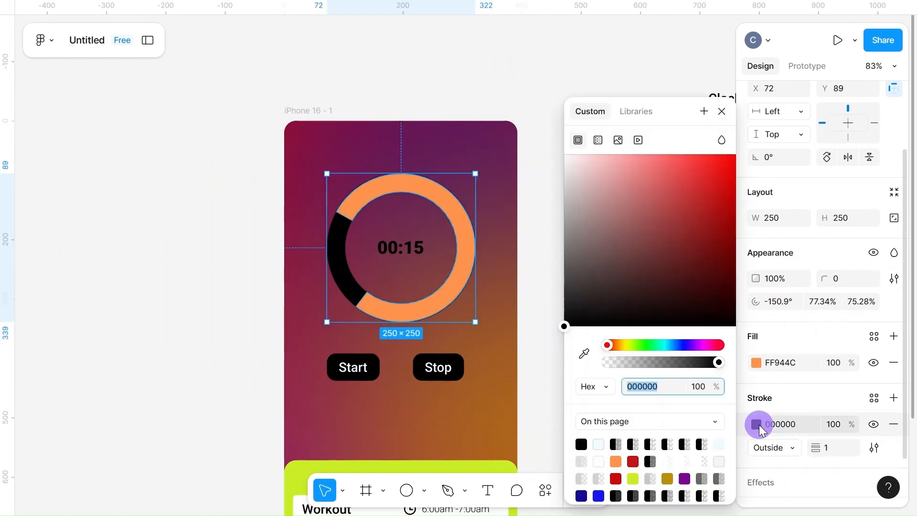
{"action": "left_click", "coordinate": [615, 462]}
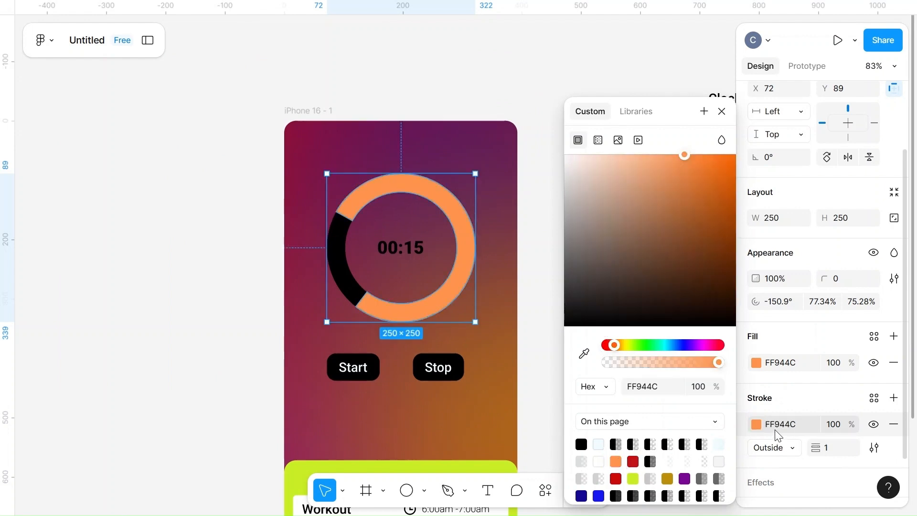
{"action": "left_click", "coordinate": [598, 140]}
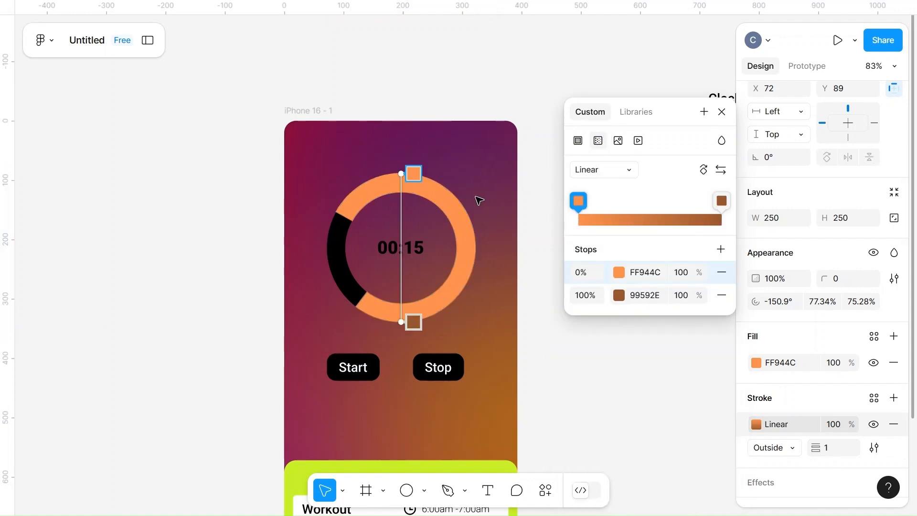
- Set the stroke gradient's opacity to 80% at the first stop and 50% at the last stop
{"action": "left_click", "coordinate": [677, 272]}
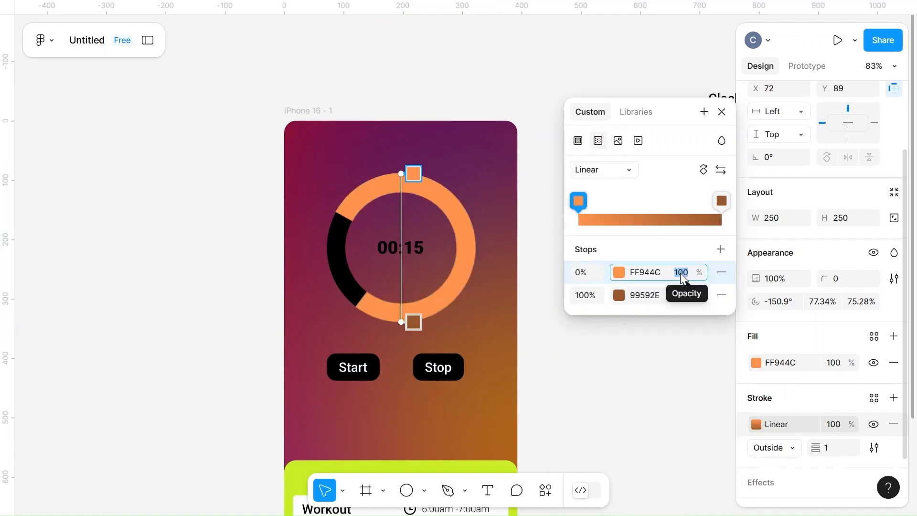
{"action": "type", "text": "7:"}
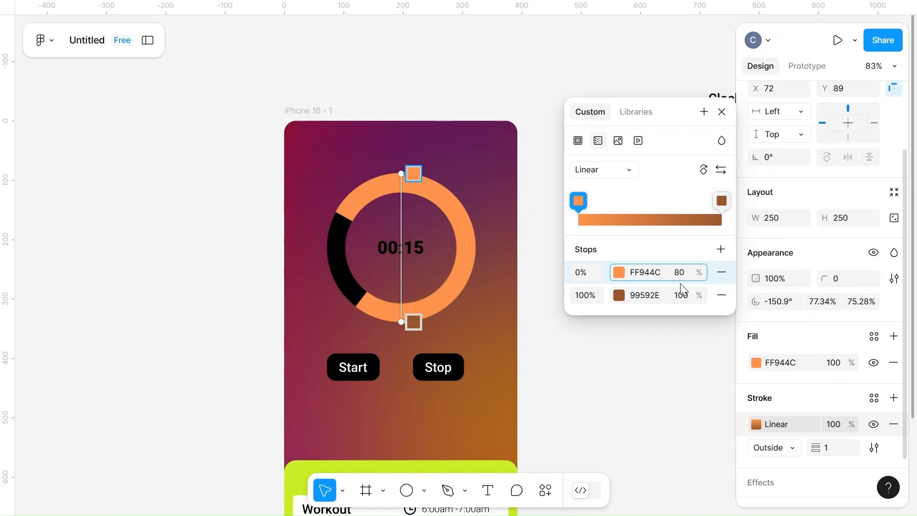
{"action": "type", "text": "0"}
{"action": "left_click", "coordinate": [683, 296]}
{"action": "type", "text": "50"}
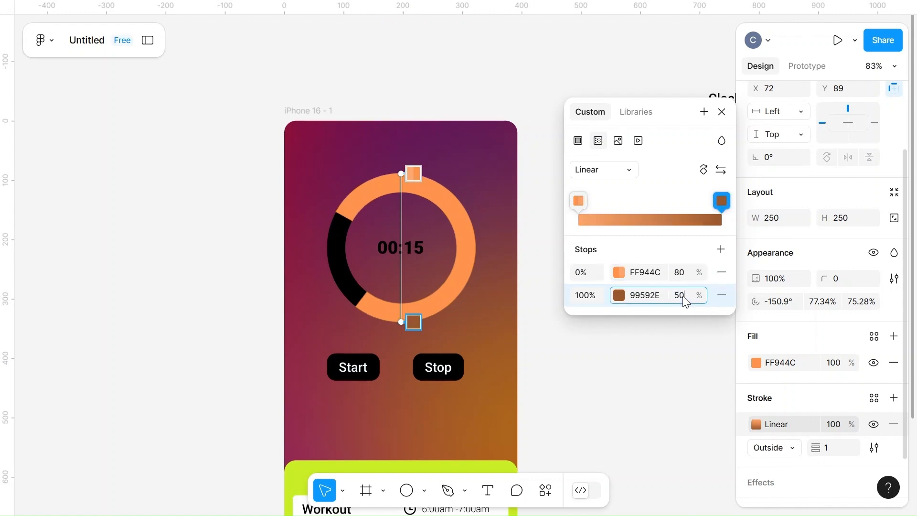
{"action": "left_click", "coordinate": [652, 246]}
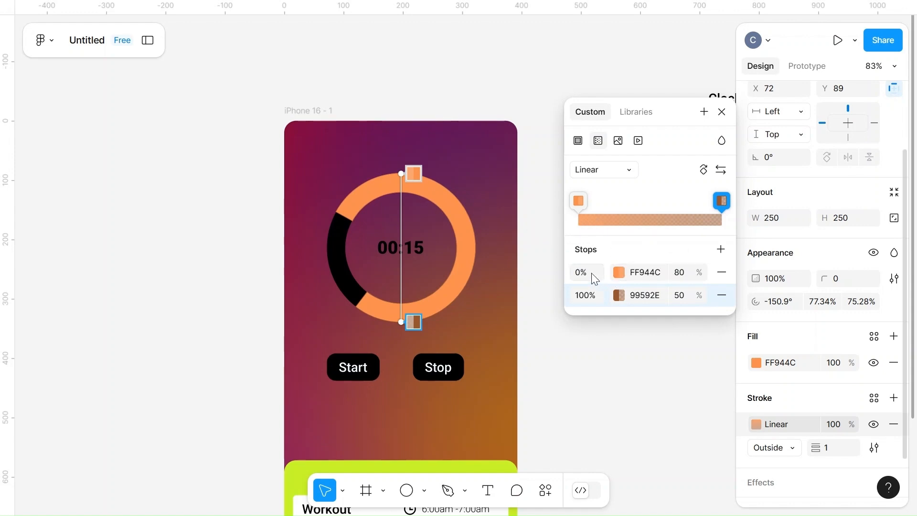
- Change the stroke gradient's first stop to near-white FFFBF8 and the last stop's opacity to 20%
{"action": "left_click", "coordinate": [618, 272]}
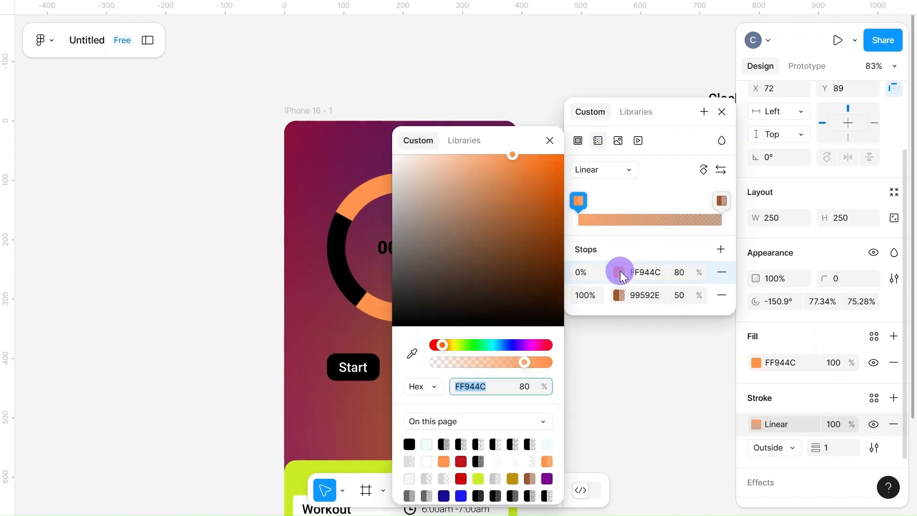
{"action": "left_click", "coordinate": [396, 158]}
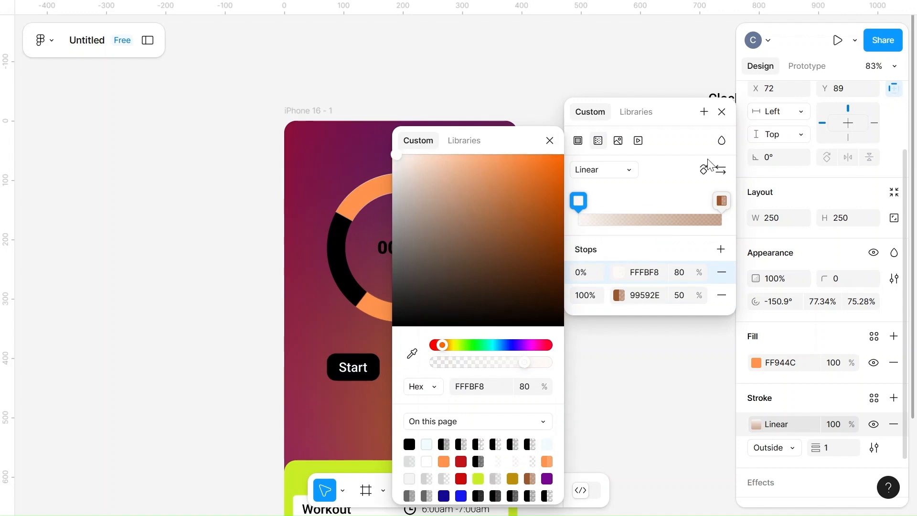
{"action": "left_click", "coordinate": [677, 295]}
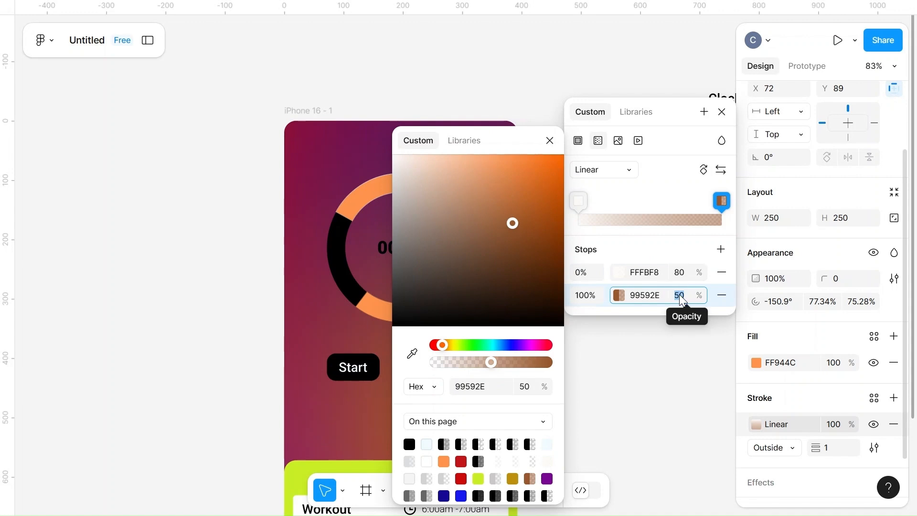
{"action": "type", "text": "2"}
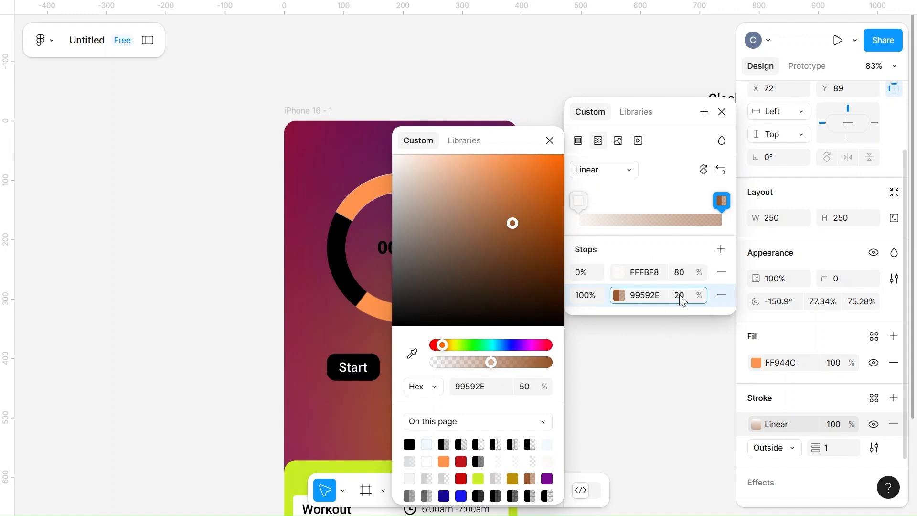
- Change the color of the stroke gradient's last stop to near-black 1C1917
{"action": "left_click", "coordinate": [617, 302]}
{"action": "left_click", "coordinate": [616, 296]}
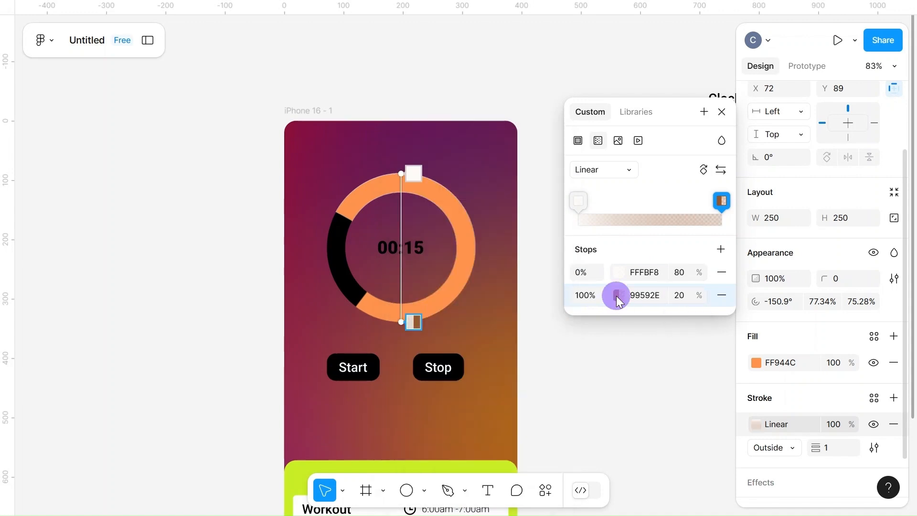
{"action": "left_click", "coordinate": [616, 296]}
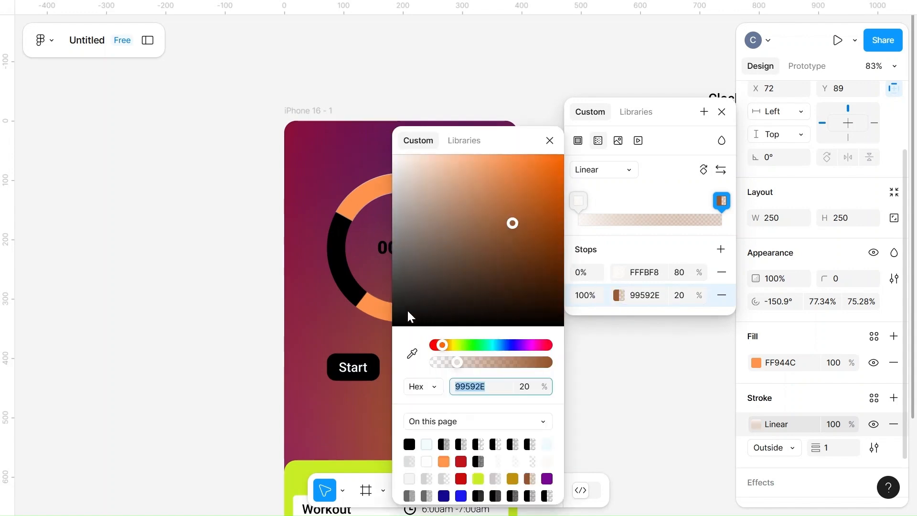
{"action": "left_click_drag", "start_coordinate": [407, 311], "coordinate": [421, 308]}
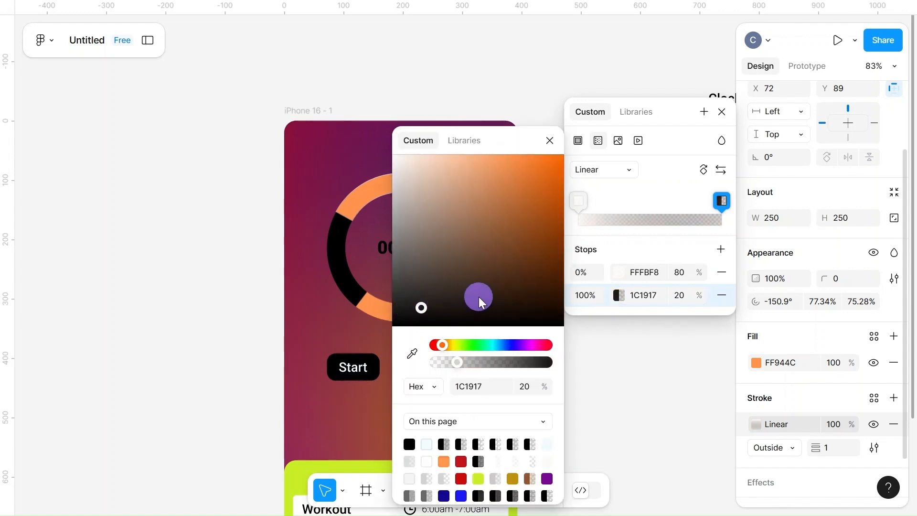
- Add a linear gradient stroke to the black ring and angle it from the ring's upper-left edge to its lower-right edge
{"action": "left_click_drag", "start_coordinate": [479, 296], "coordinate": [549, 273]}
{"action": "left_click", "coordinate": [531, 94]}
{"action": "left_click", "coordinate": [532, 92]}
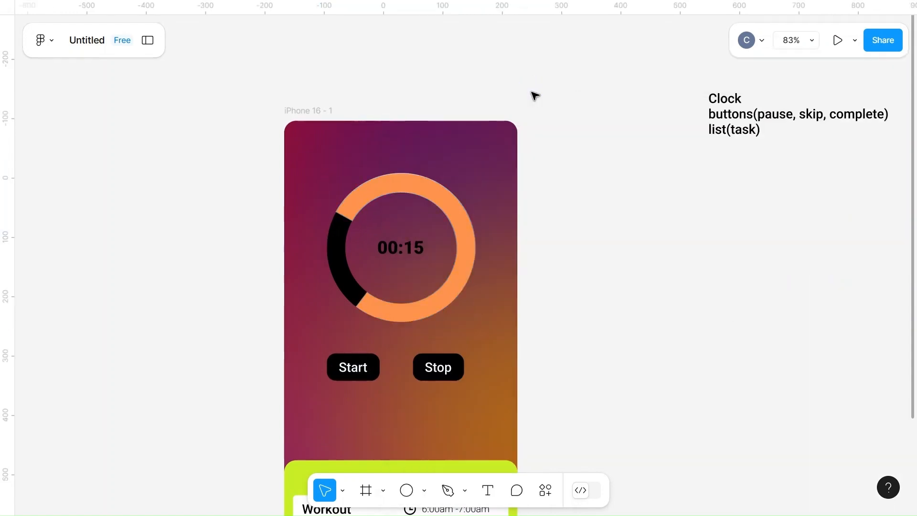
{"action": "scroll", "coordinate": [533, 95], "scroll_direction": "up", "scroll_amount": 5}
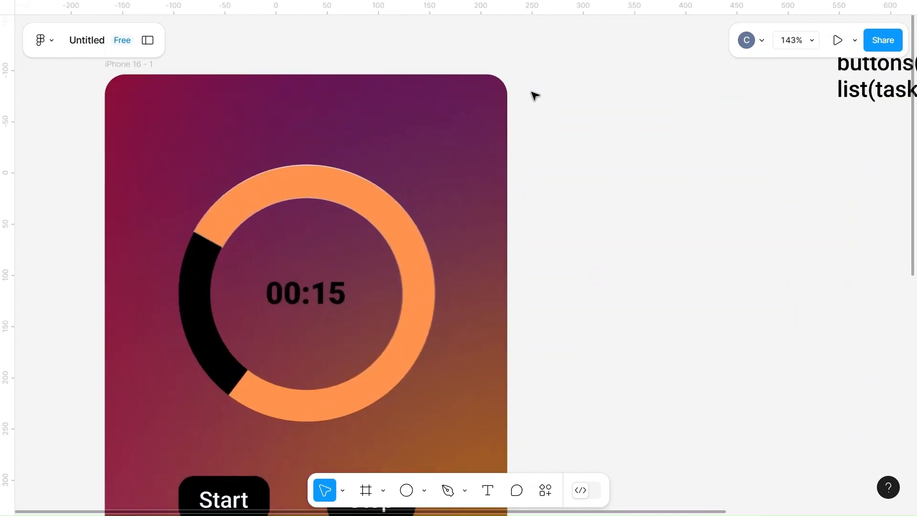
{"action": "left_click", "coordinate": [198, 314]}
{"action": "scroll", "coordinate": [825, 373], "scroll_direction": "down", "scroll_amount": 1}
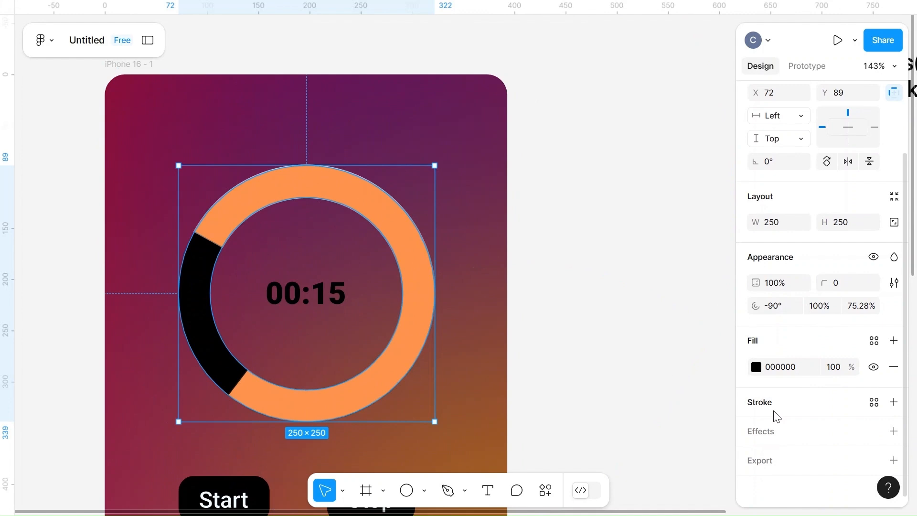
{"action": "left_click", "coordinate": [773, 411]}
{"action": "left_click", "coordinate": [760, 432]}
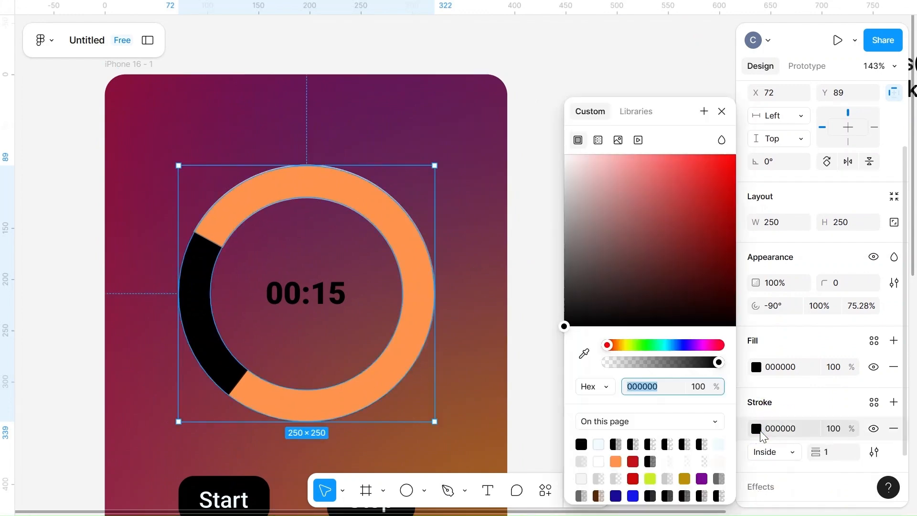
{"action": "left_click", "coordinate": [600, 142]}
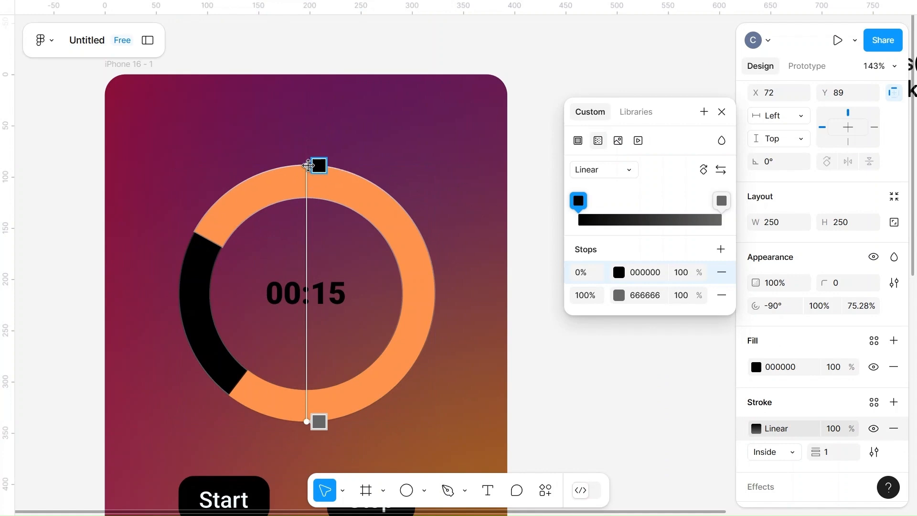
{"action": "left_click_drag", "start_coordinate": [317, 165], "coordinate": [192, 243]}
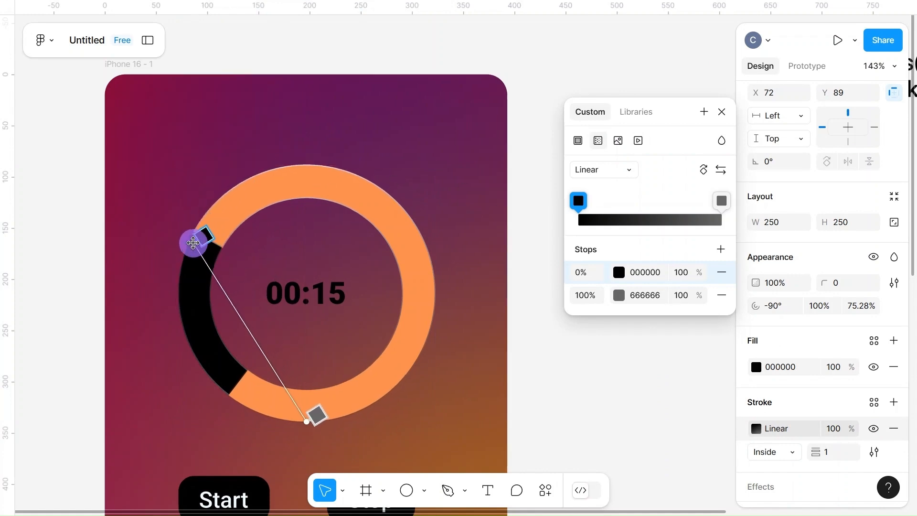
{"action": "left_click_drag", "start_coordinate": [317, 415], "coordinate": [352, 413]}
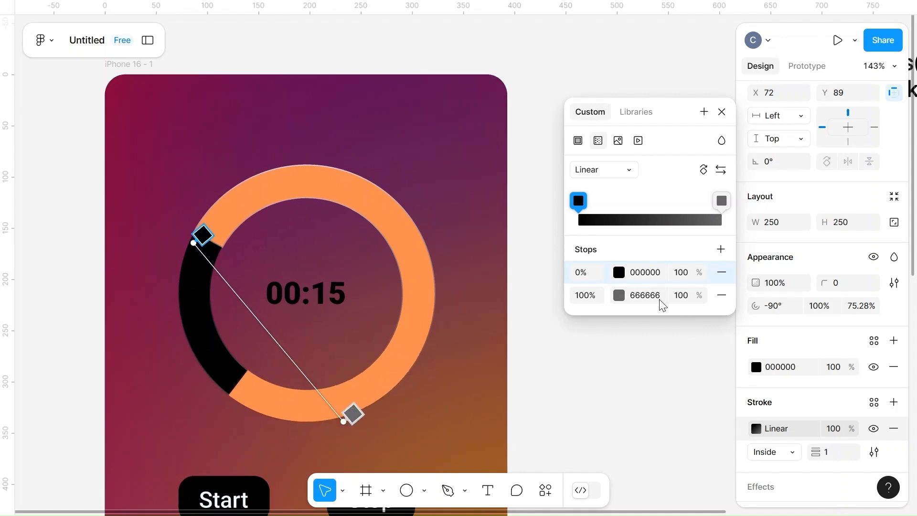
- Set the black ring's stroke gradient opacity to 80% at the first stop and 20% at the last stop
{"action": "left_click", "coordinate": [683, 273]}
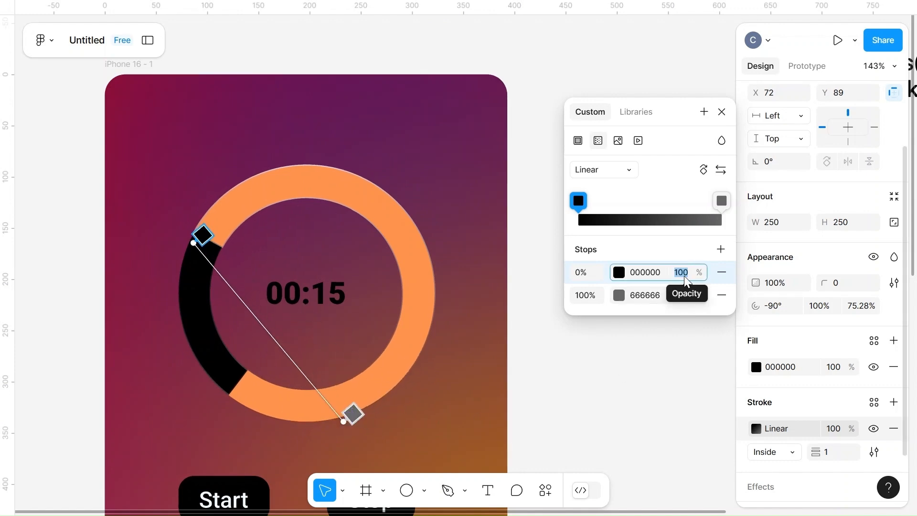
{"action": "type", "text": "80"}
{"action": "left_click", "coordinate": [683, 295]}
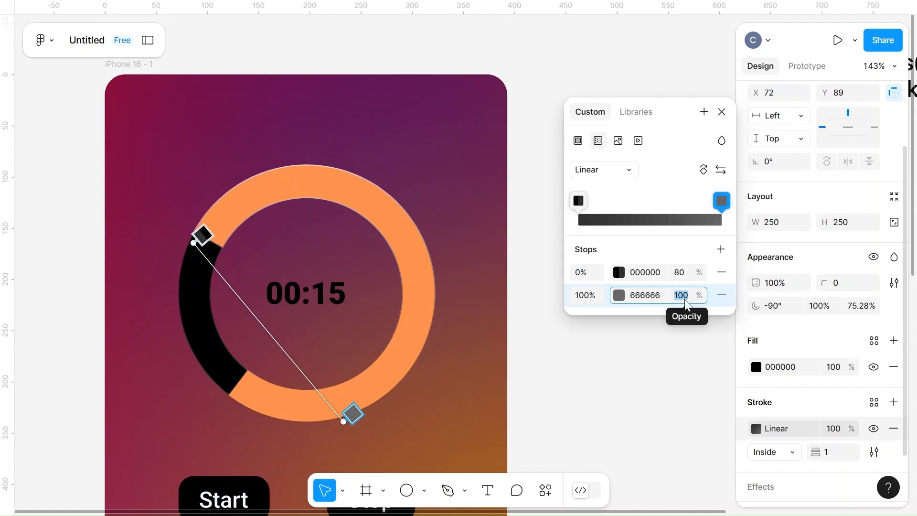
{"action": "type", "text": "20"}
{"action": "left_click", "coordinate": [653, 242]}
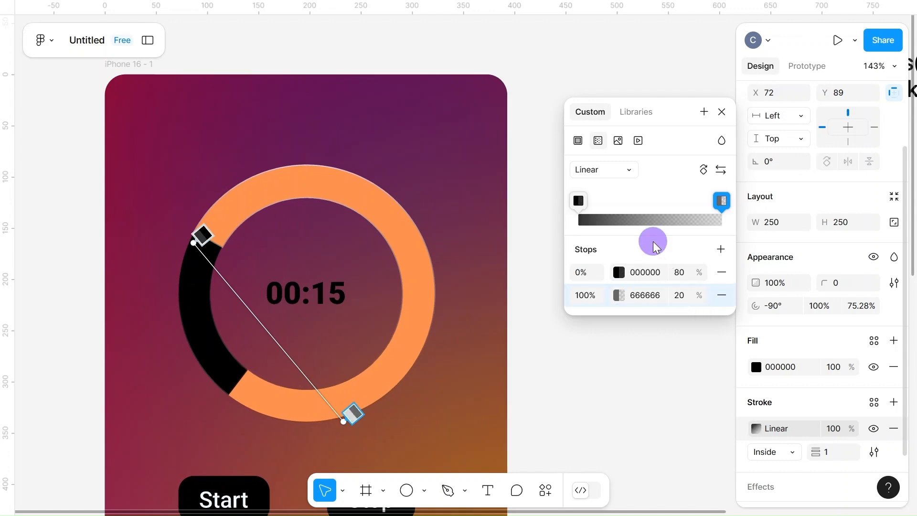
- Change the first stop of the black ring's stroke gradient to light F4EAEA
{"action": "left_click", "coordinate": [616, 273]}
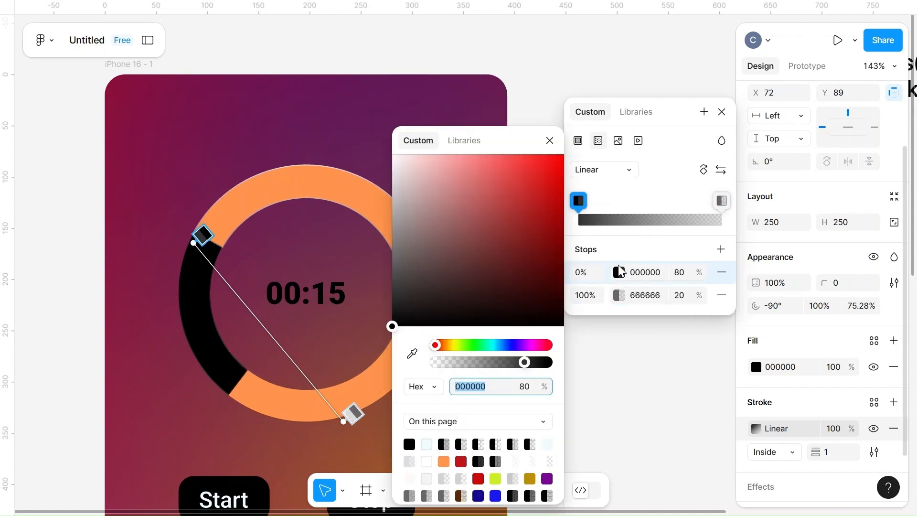
{"action": "left_click", "coordinate": [399, 160]}
{"action": "left_click_drag", "start_coordinate": [399, 159], "coordinate": [399, 167]}
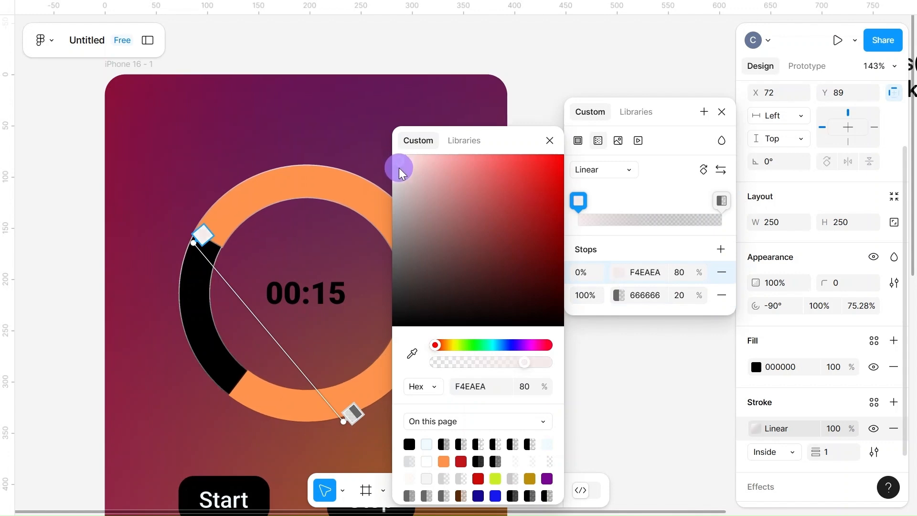
{"action": "left_click", "coordinate": [298, 123]}
{"action": "left_click", "coordinate": [296, 121]}
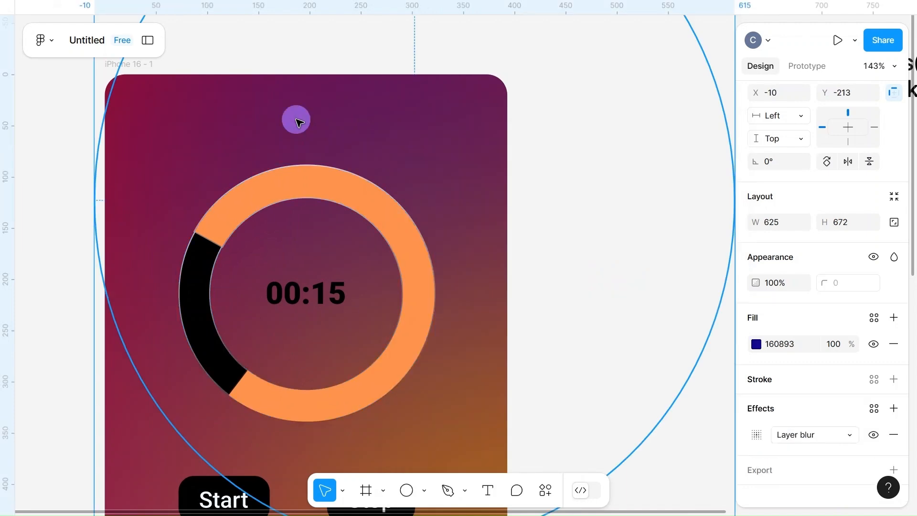
- Set the black ring's stroke alignment to Outside
{"action": "left_click", "coordinate": [231, 233]}
{"action": "left_click", "coordinate": [198, 297]}
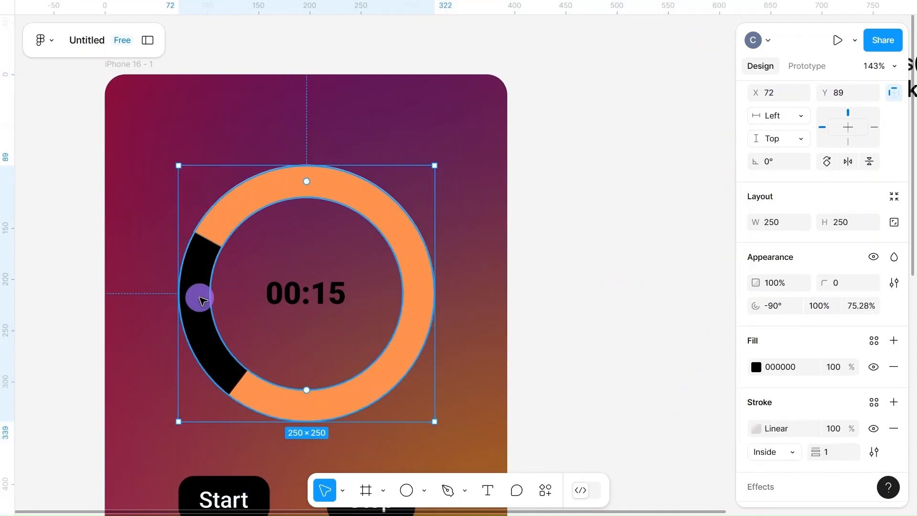
{"action": "left_click", "coordinate": [785, 451]}
{"action": "left_click", "coordinate": [785, 468]}
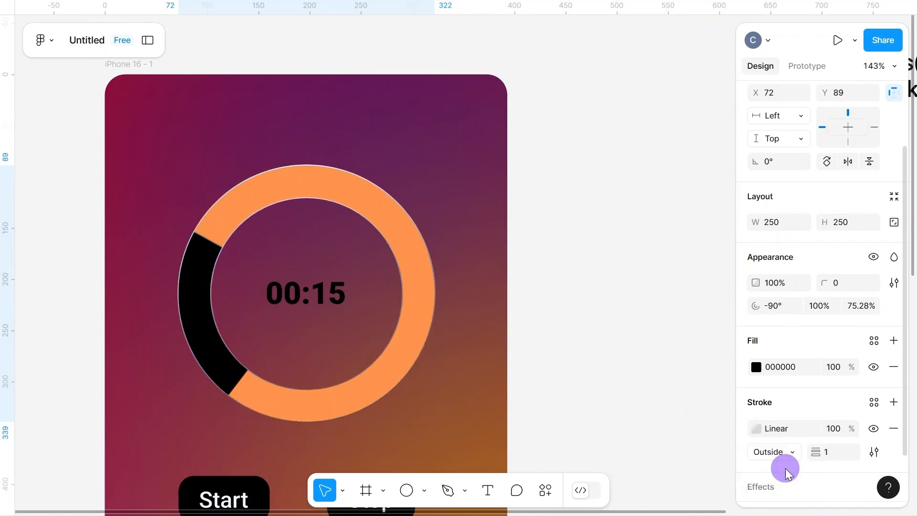
{"action": "left_click", "coordinate": [604, 270]}
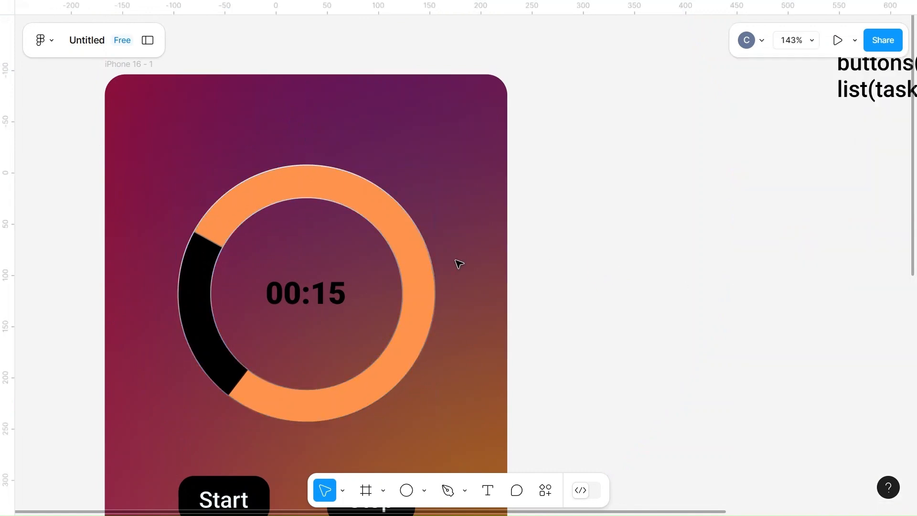
- Set the orange progress ring's stroke alignment to Inside
{"action": "left_click", "coordinate": [208, 292]}
{"action": "double_click", "coordinate": [224, 221]}
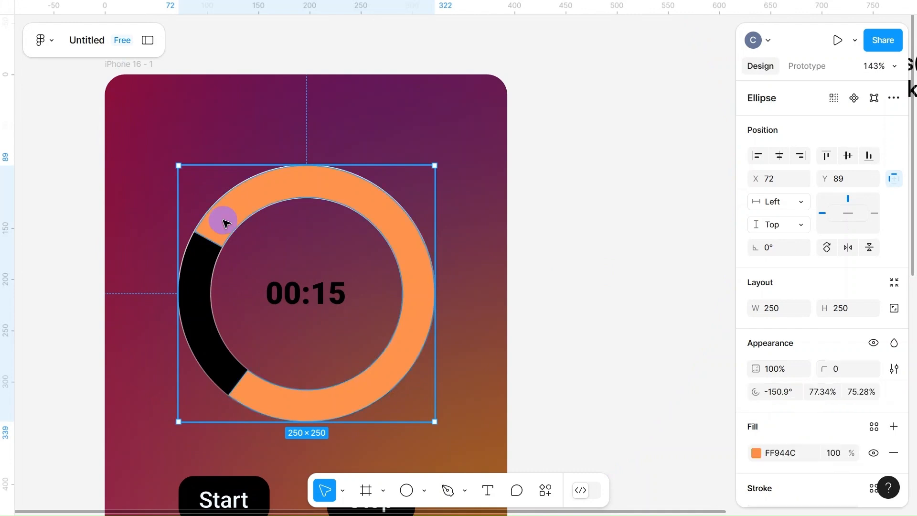
{"action": "scroll", "coordinate": [781, 462], "scroll_direction": "down", "scroll_amount": 2}
{"action": "left_click", "coordinate": [781, 457]}
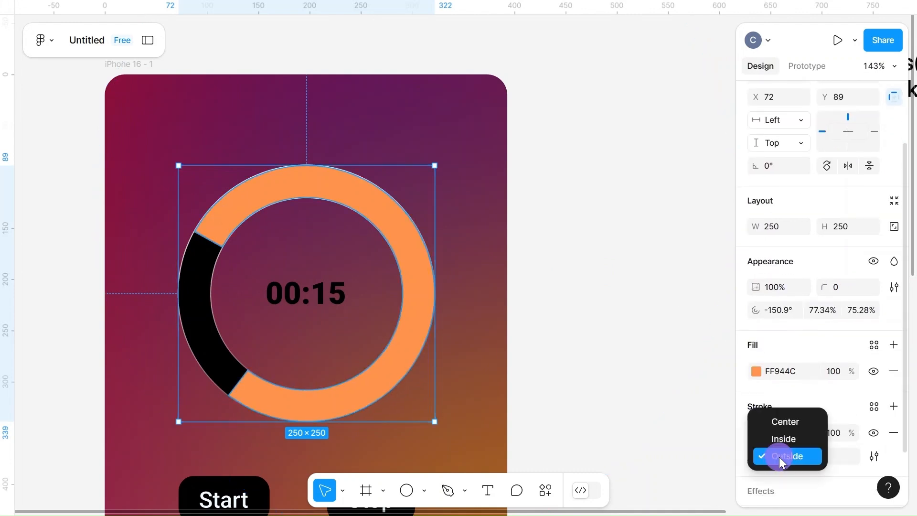
{"action": "left_click", "coordinate": [786, 436]}
- Switch the black ring's stroke alignment to Inside to match the orange ring
{"action": "left_click", "coordinate": [195, 286]}
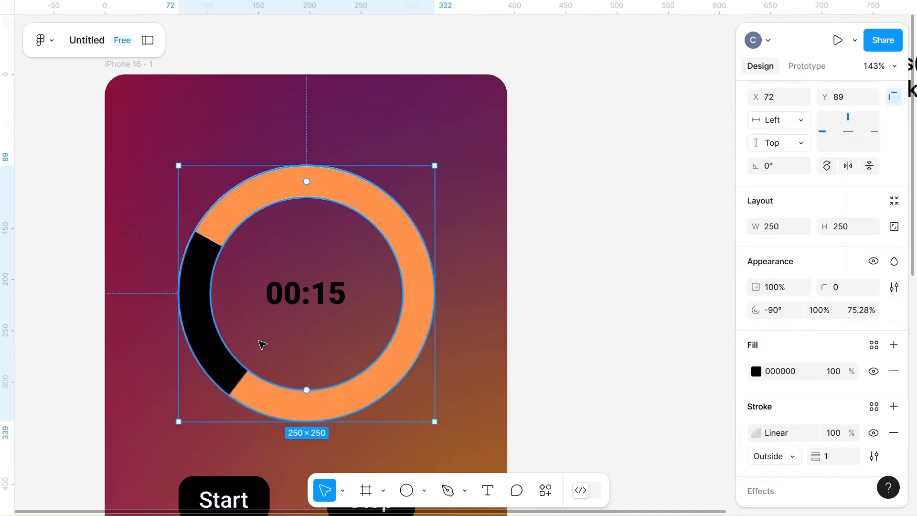
{"action": "left_click", "coordinate": [784, 454]}
{"action": "left_click", "coordinate": [787, 438]}
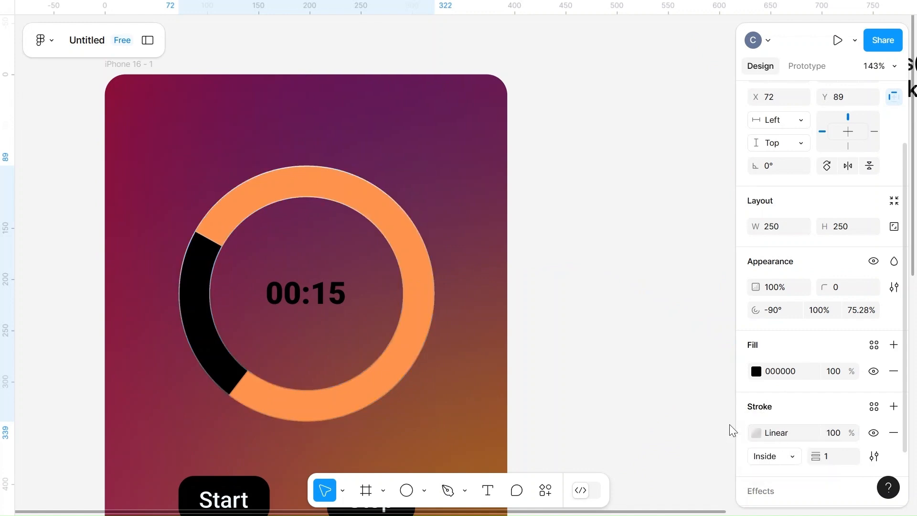
{"action": "left_click", "coordinate": [563, 282]}
{"action": "scroll", "coordinate": [566, 287], "scroll_direction": "down", "scroll_amount": 3}
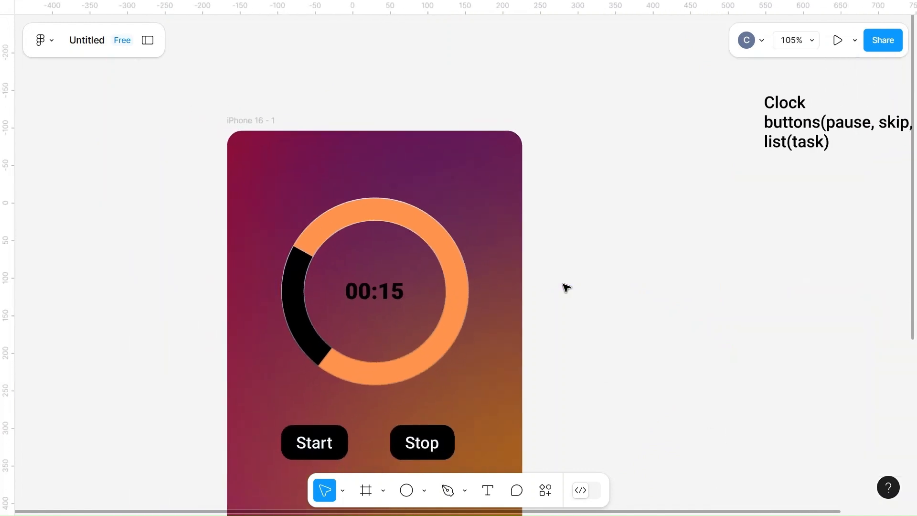
- Remove the gradient strokes from both the orange progress ring and the black ring
{"action": "left_click", "coordinate": [370, 221]}
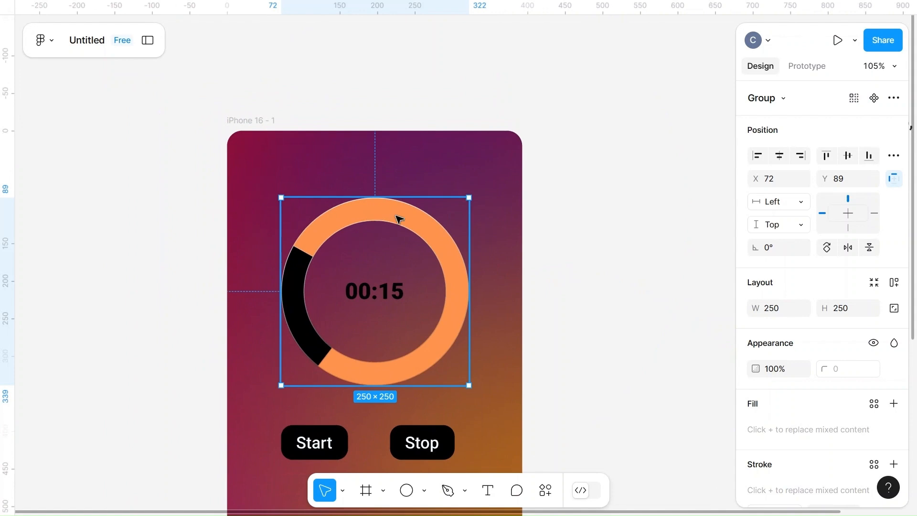
{"action": "double_click", "coordinate": [438, 245]}
{"action": "scroll", "coordinate": [872, 376], "scroll_direction": "down", "scroll_amount": 3}
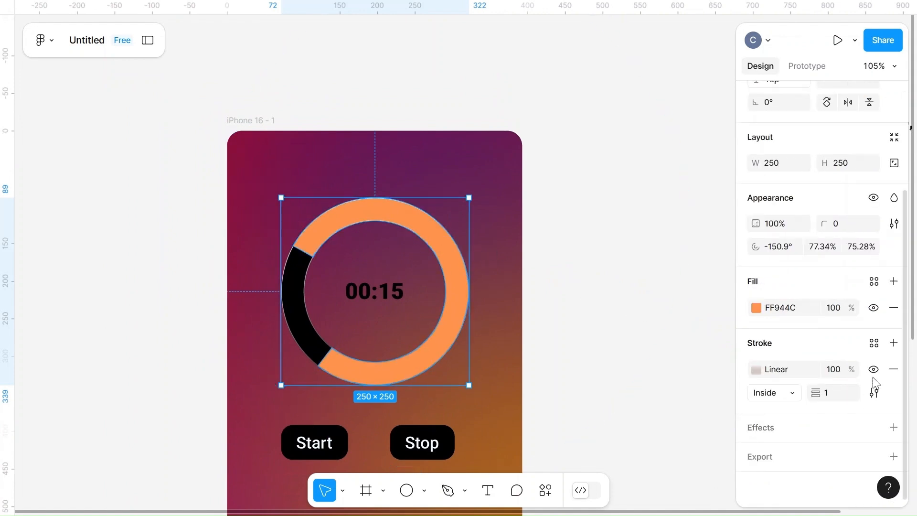
{"action": "left_click", "coordinate": [893, 369]}
{"action": "left_click", "coordinate": [300, 292]}
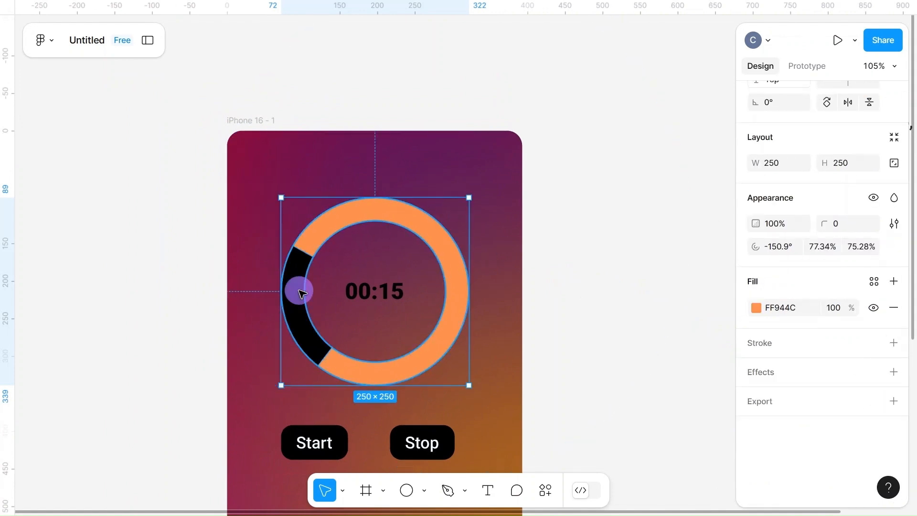
{"action": "left_click", "coordinate": [892, 368]}
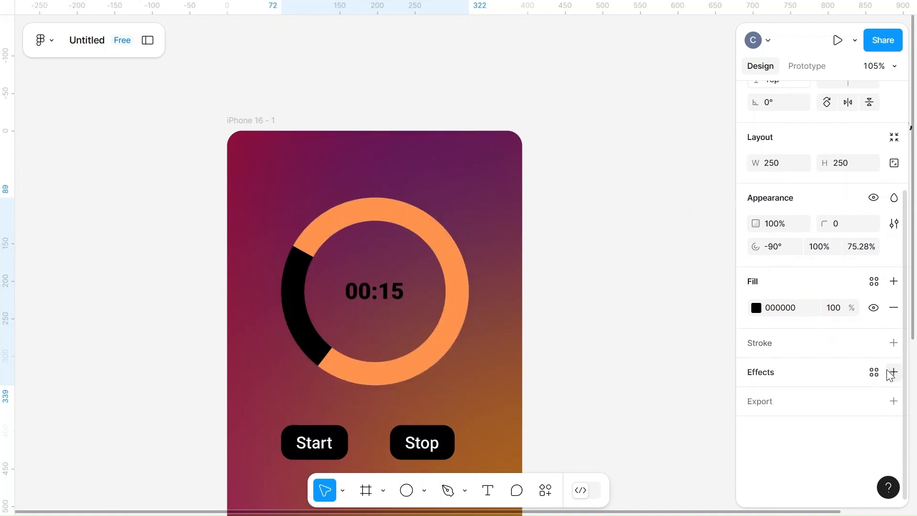
- Change the fill of the 00:15 timer text to near-white EFFBFF
{"action": "left_click", "coordinate": [377, 292]}
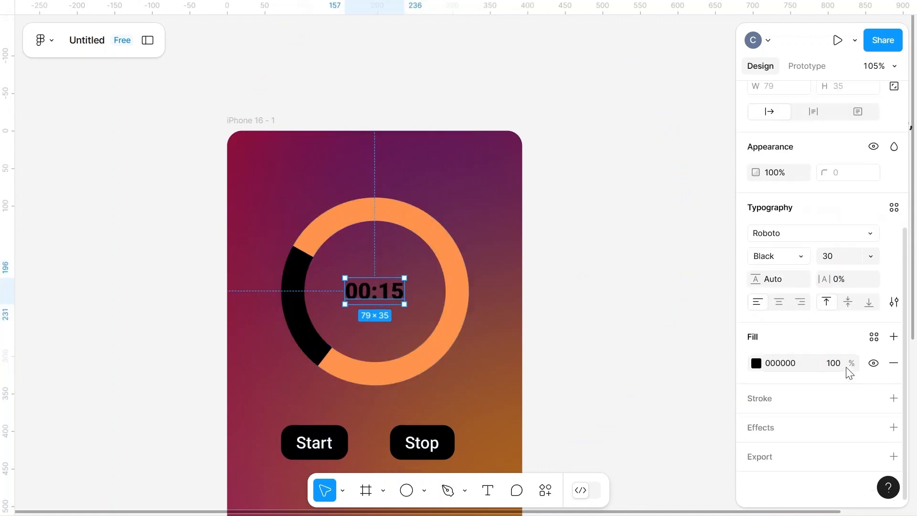
{"action": "left_click", "coordinate": [755, 363]}
{"action": "left_click", "coordinate": [598, 443]}
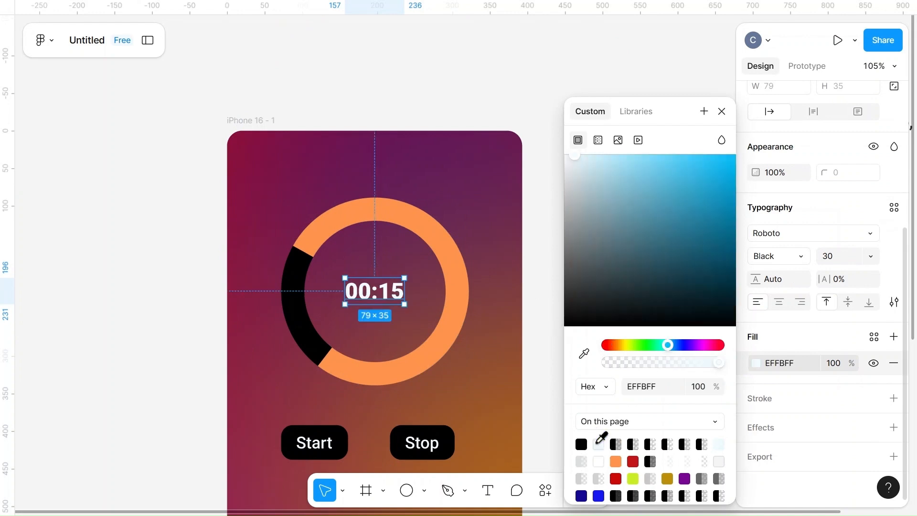
- Turn the Stop button into an outlined button by adding a black 000000 stroke and removing its fill
{"action": "left_click", "coordinate": [422, 442]}
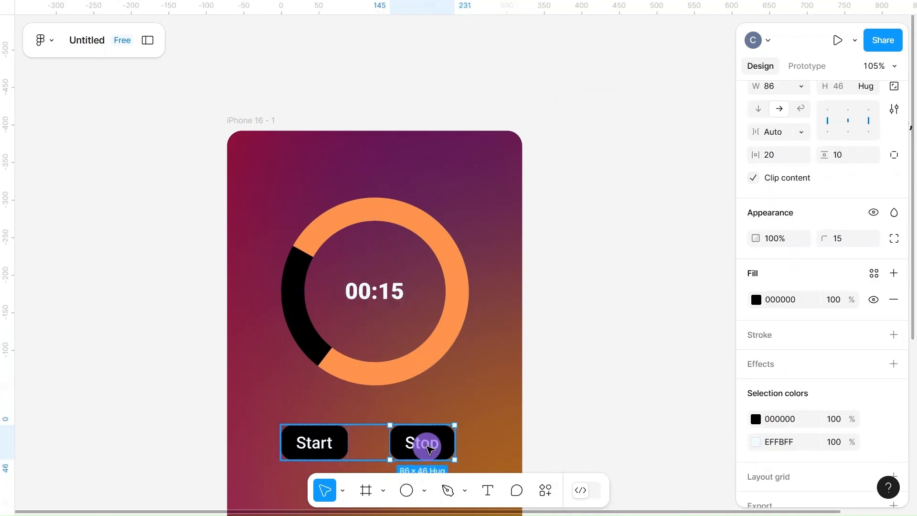
{"action": "left_click", "coordinate": [430, 449]}
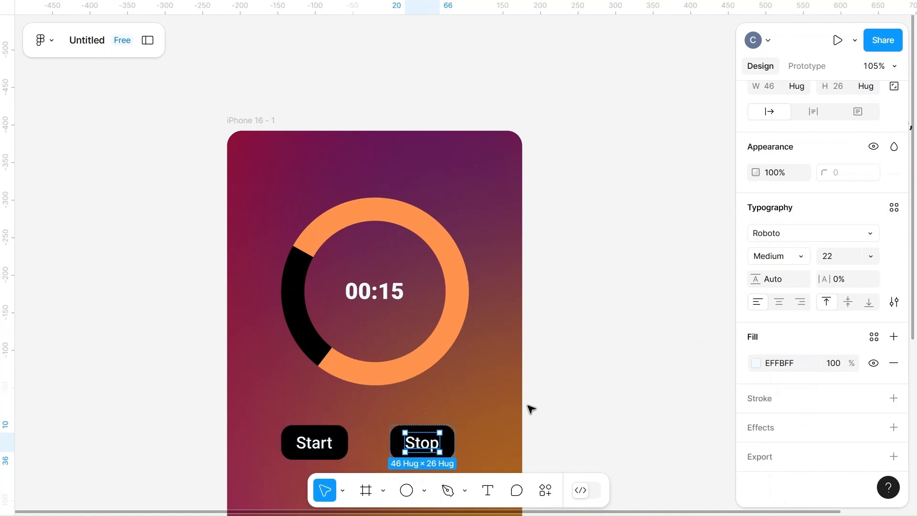
{"action": "left_click", "coordinate": [478, 409]}
{"action": "scroll", "coordinate": [477, 408], "scroll_direction": "down", "scroll_amount": 3}
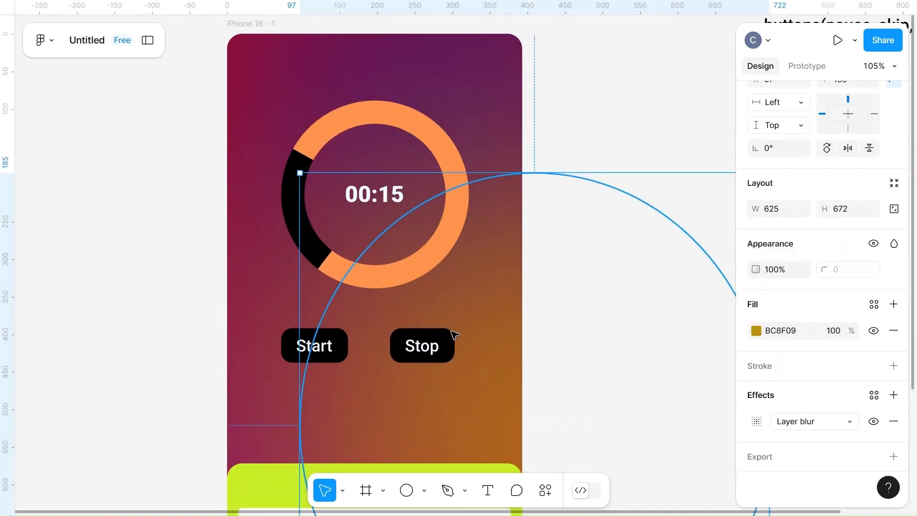
{"action": "left_click", "coordinate": [430, 329]}
{"action": "left_click", "coordinate": [449, 330]}
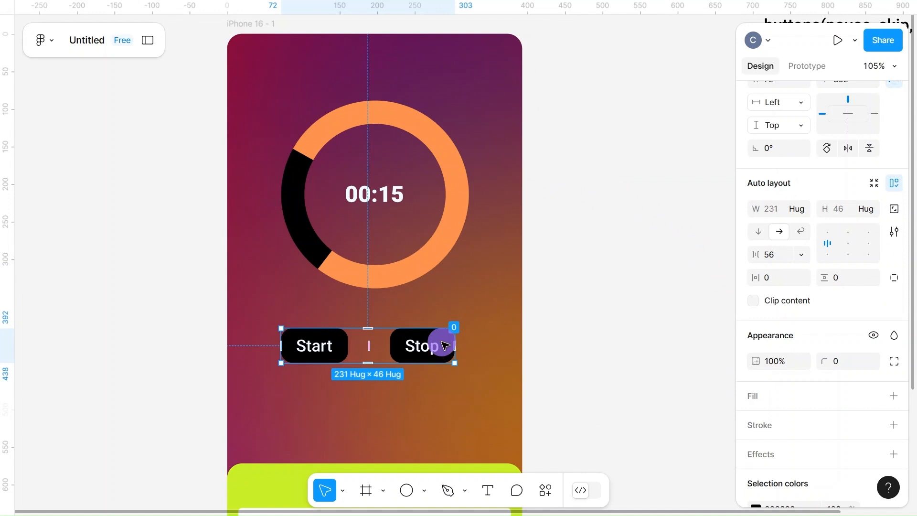
{"action": "scroll", "coordinate": [784, 380], "scroll_direction": "down", "scroll_amount": 3}
{"action": "left_click", "coordinate": [893, 327]}
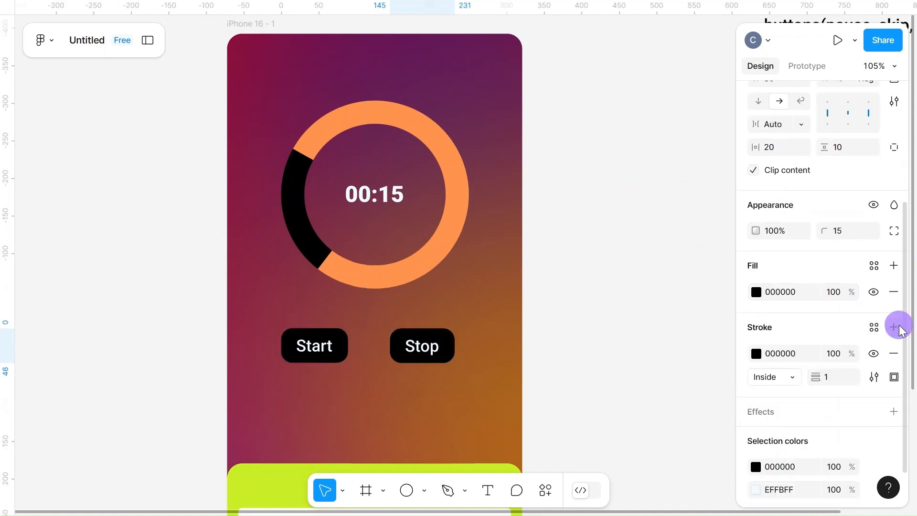
{"action": "left_click", "coordinate": [893, 293]}
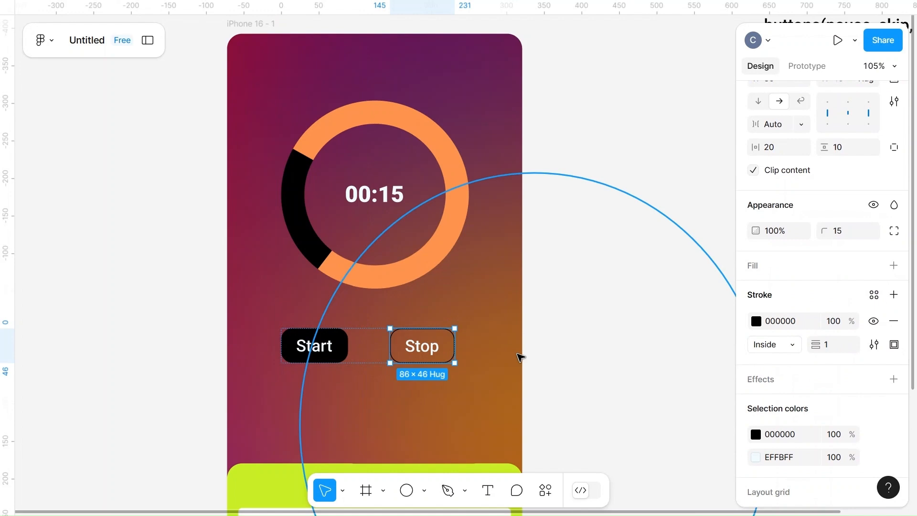
{"action": "left_click", "coordinate": [573, 311]}
{"action": "scroll", "coordinate": [573, 311], "scroll_direction": "down", "scroll_amount": 3}
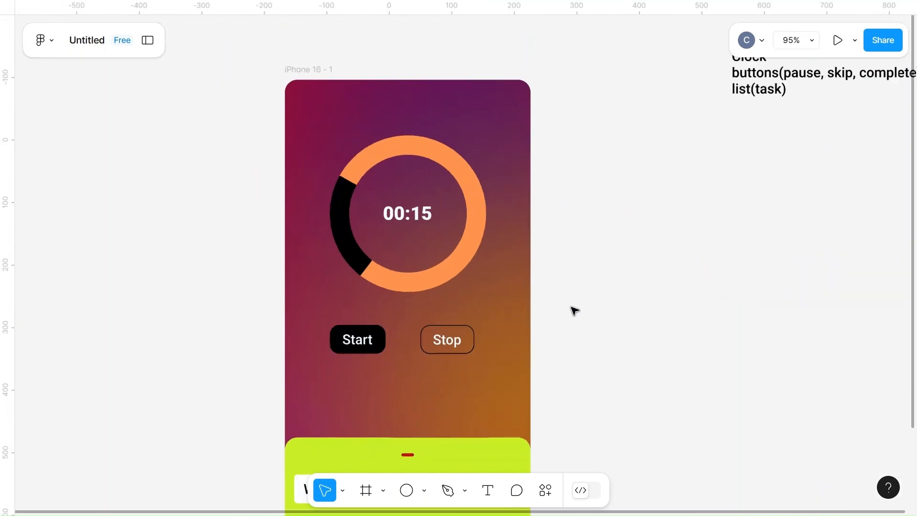
- Set the gap between the Start and Stop buttons to 30 and centre their row horizontally on the screen
{"action": "left_click", "coordinate": [418, 340]}
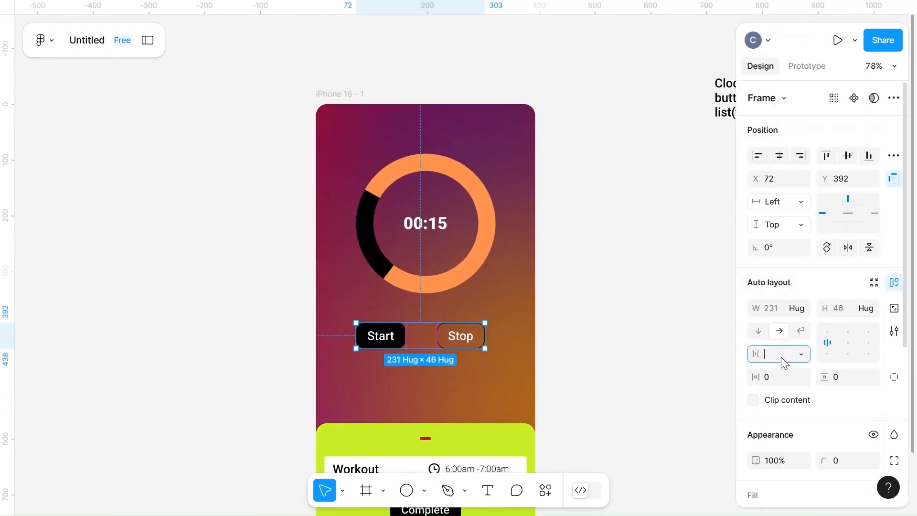
{"action": "left_click", "coordinate": [615, 358]}
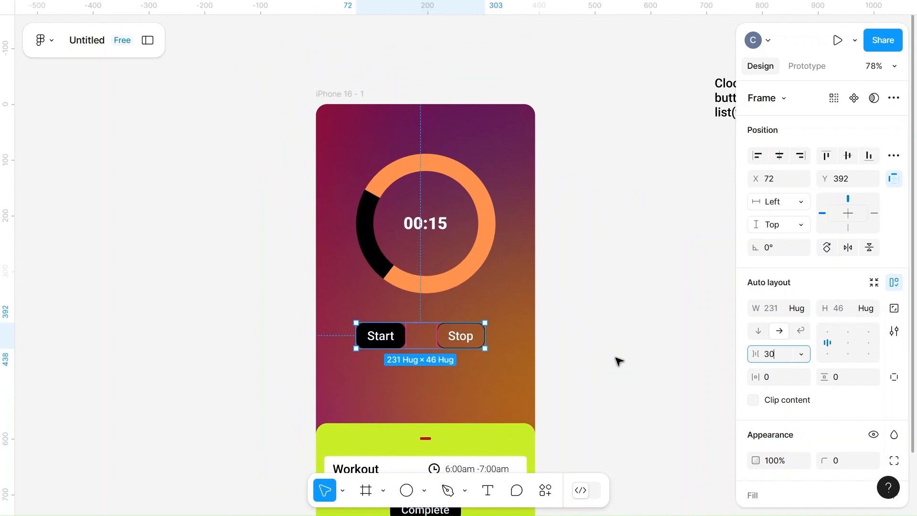
{"action": "left_click", "coordinate": [402, 339]}
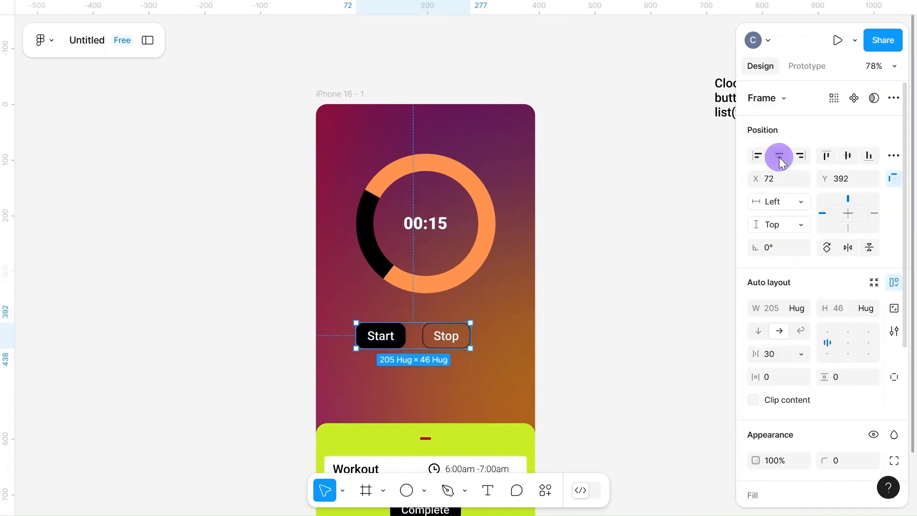
{"action": "left_click", "coordinate": [778, 155]}
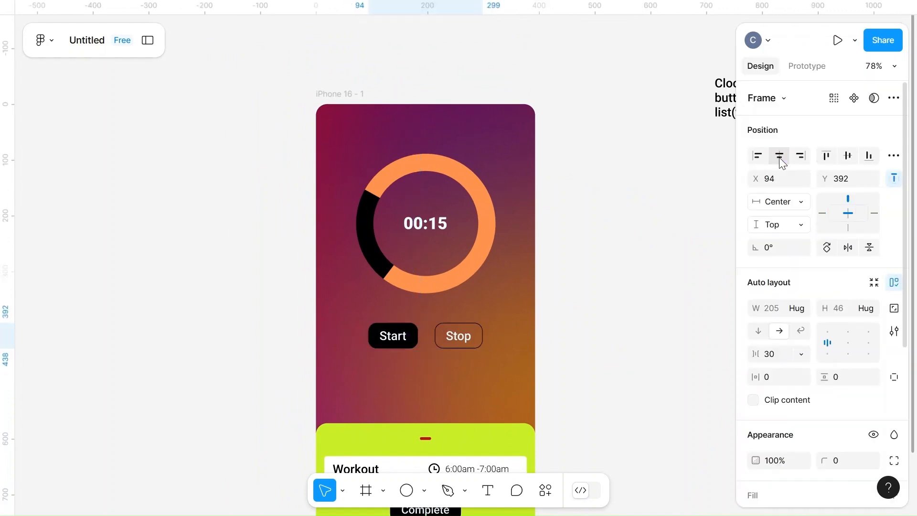
- Move the Start and Stop button row up beneath the timer ring, to Y 376
{"action": "left_click", "coordinate": [847, 156]}
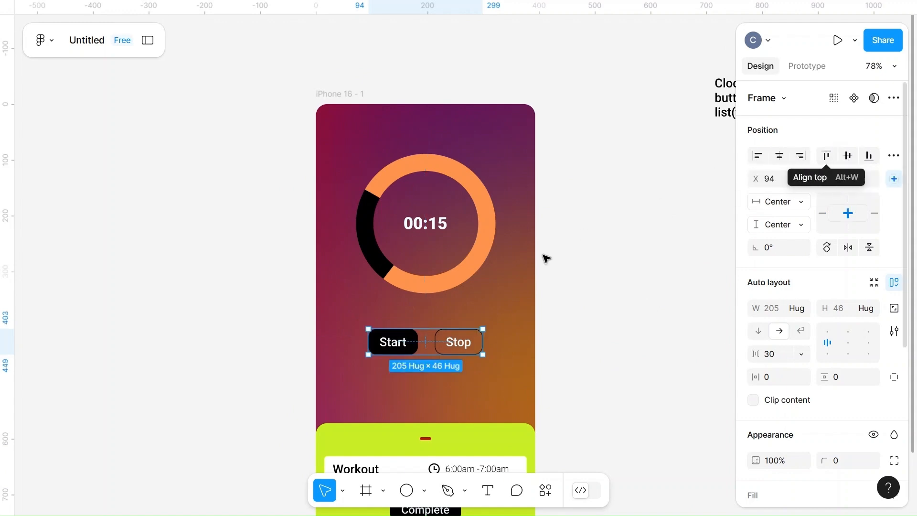
{"action": "left_click_drag", "start_coordinate": [426, 342], "coordinate": [428, 331]}
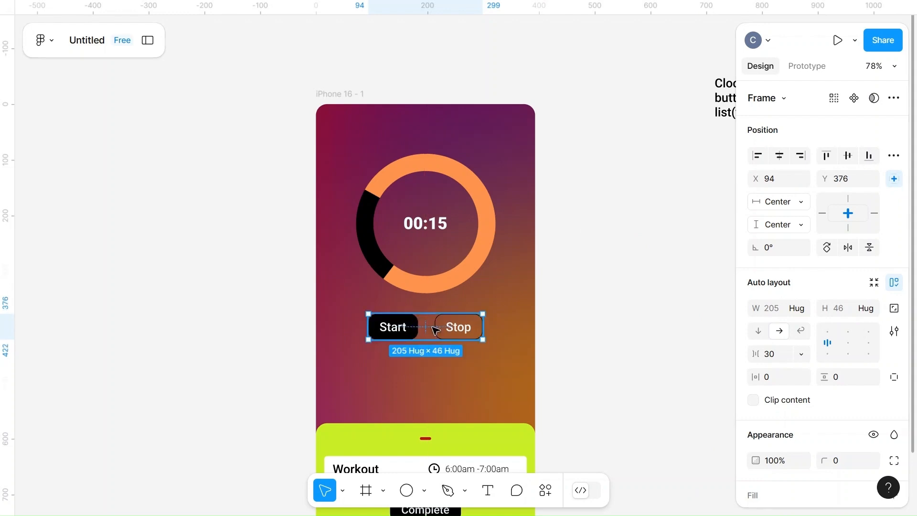
{"action": "left_click", "coordinate": [620, 317]}
- Stretch the green task sheet upward from its upper edge to a height of about 453
{"action": "scroll", "coordinate": [622, 320], "scroll_direction": "down", "scroll_amount": 3}
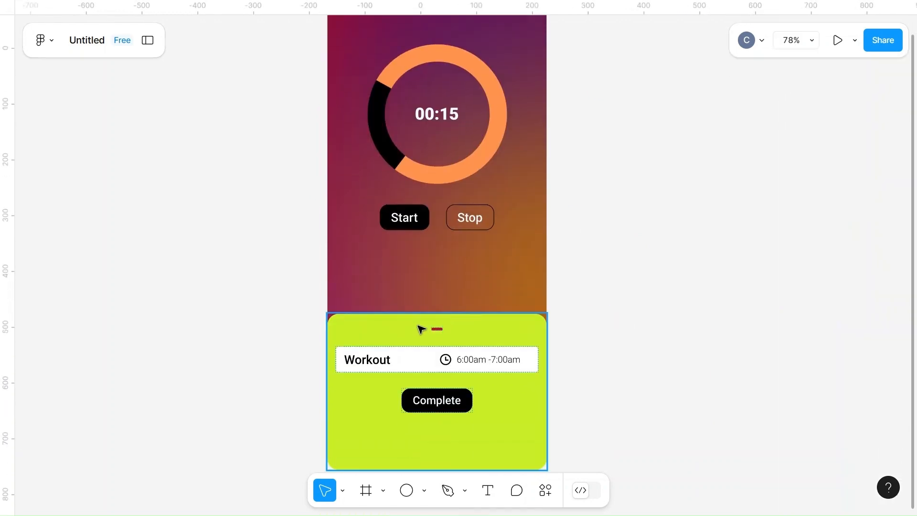
{"action": "left_click", "coordinate": [436, 318]}
{"action": "left_click_drag", "start_coordinate": [436, 314], "coordinate": [448, 212]}
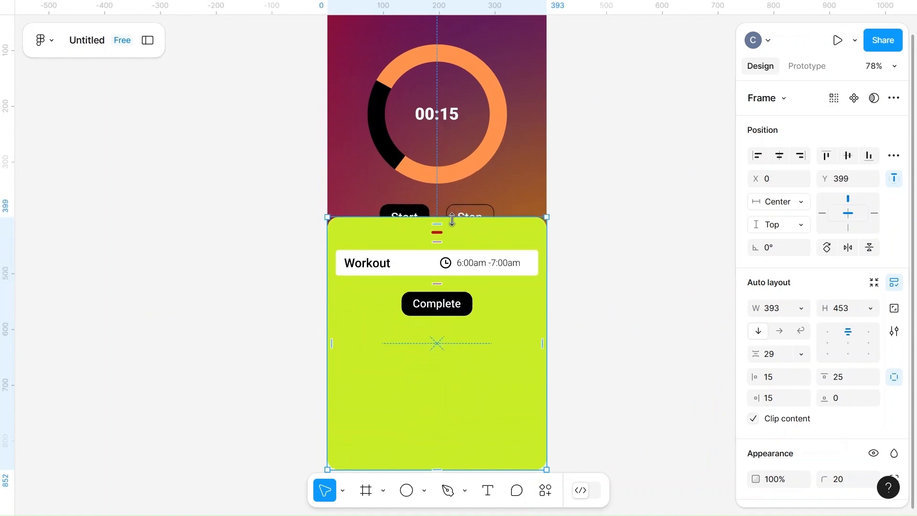
{"action": "left_click", "coordinate": [538, 231]}
{"action": "scroll", "coordinate": [798, 439], "scroll_direction": "down", "scroll_amount": 5}
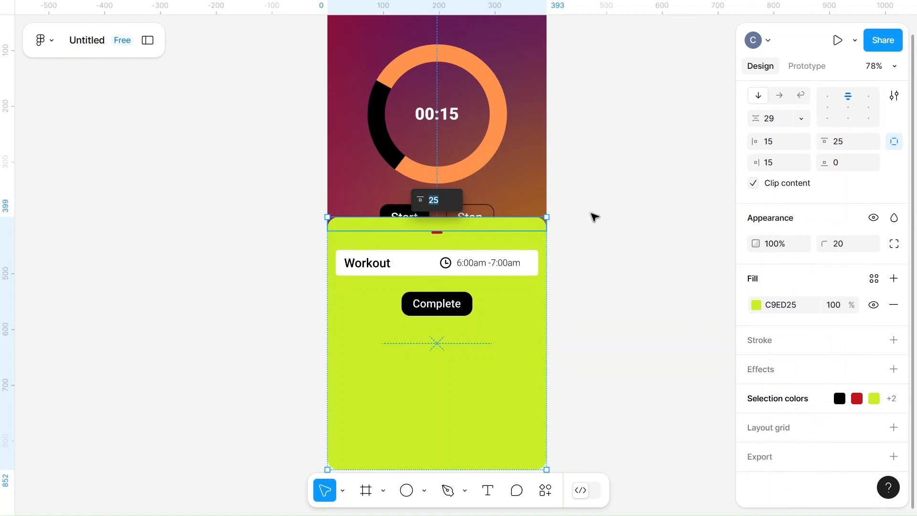
{"action": "scroll", "coordinate": [592, 216], "scroll_direction": "up", "scroll_amount": 2}
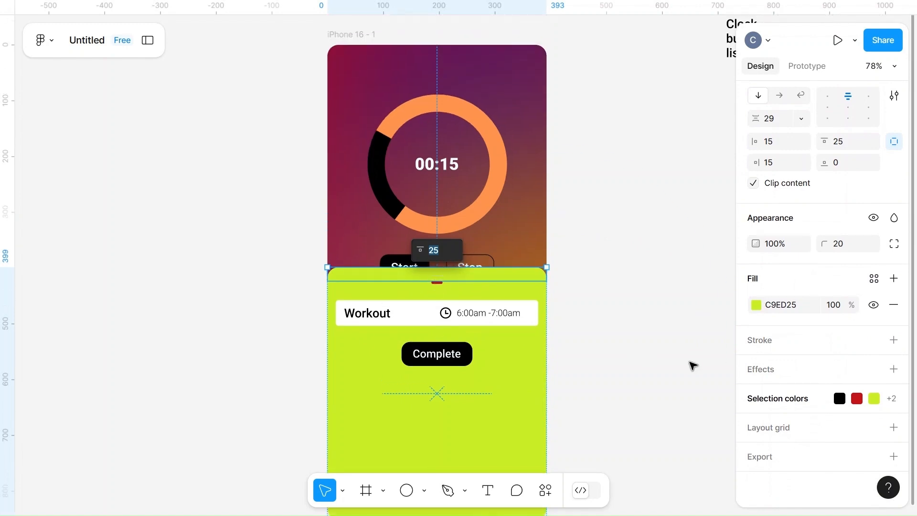
{"action": "scroll", "coordinate": [660, 265], "scroll_direction": "down", "scroll_amount": 5}
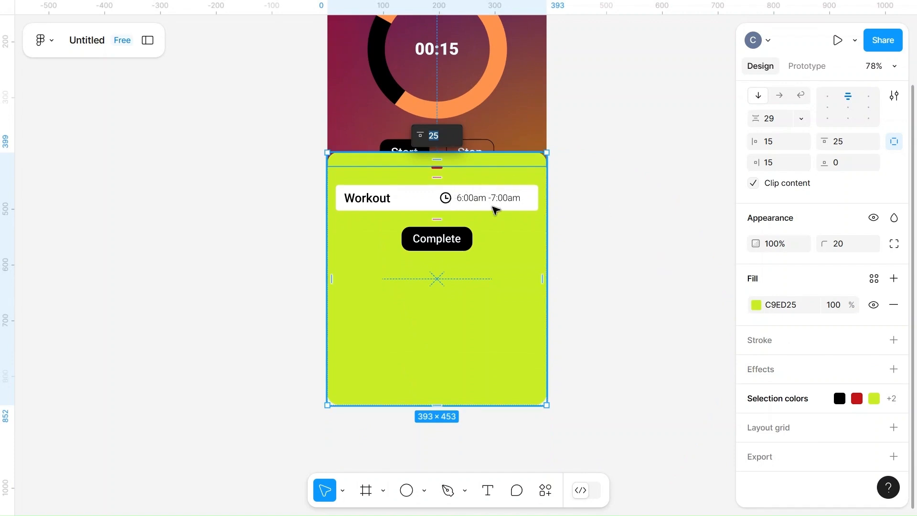
- Wrap the Workout row and the Complete button together in an auto layout frame
{"action": "left_click", "coordinate": [494, 207]}
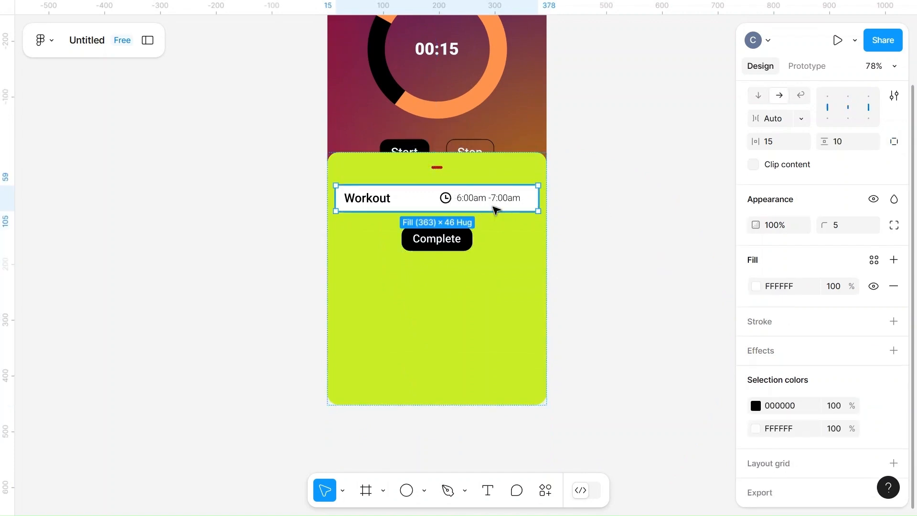
{"action": "left_click", "coordinate": [451, 241], "text": "shift"}
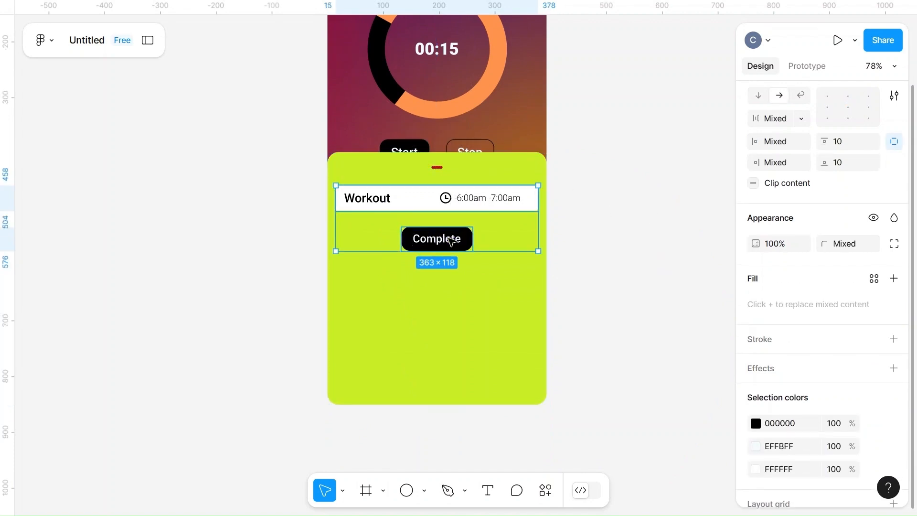
{"action": "right_click", "coordinate": [499, 227]}
{"action": "left_click", "coordinate": [531, 323]}
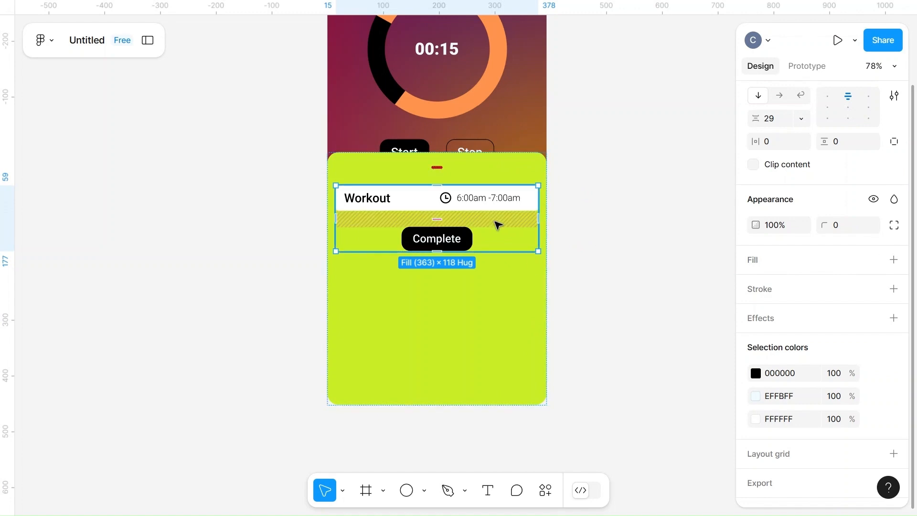
- Try automatic spacing with a vertical padding of 20 on the frame around the Workout row and Complete button
{"action": "scroll", "coordinate": [783, 186], "scroll_direction": "up", "scroll_amount": 3}
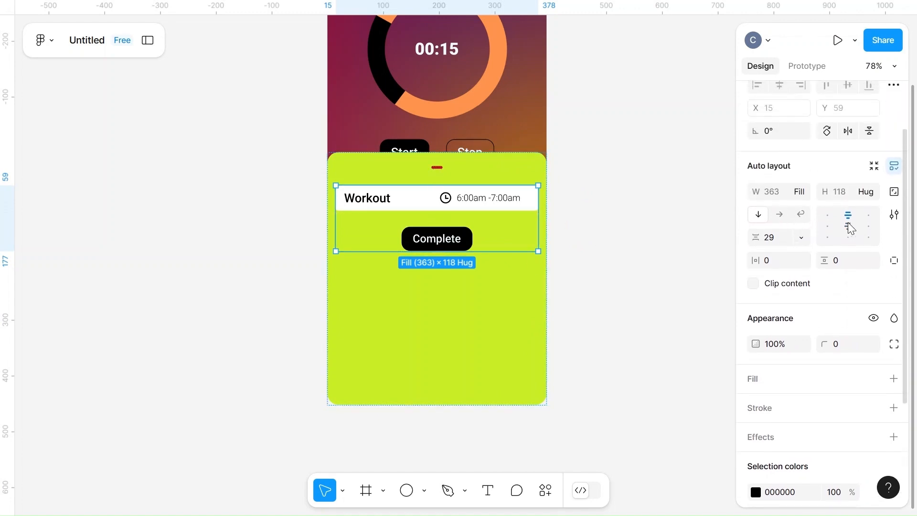
{"action": "double_click", "coordinate": [845, 223]}
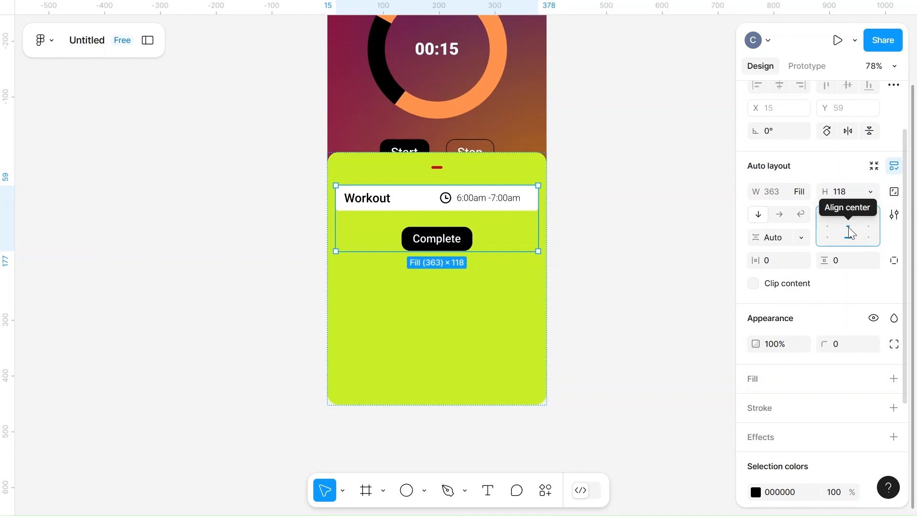
{"action": "left_click", "coordinate": [842, 259]}
{"action": "type", "text": "20"}
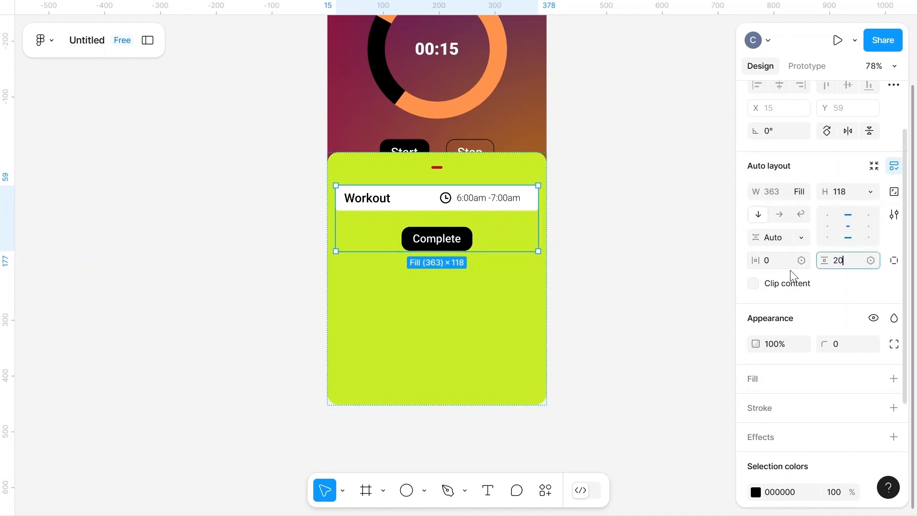
{"action": "left_click", "coordinate": [836, 290]}
- Set the frame's vertical gap between items to 29 and its vertical padding to 10
{"action": "left_click", "coordinate": [800, 238]}
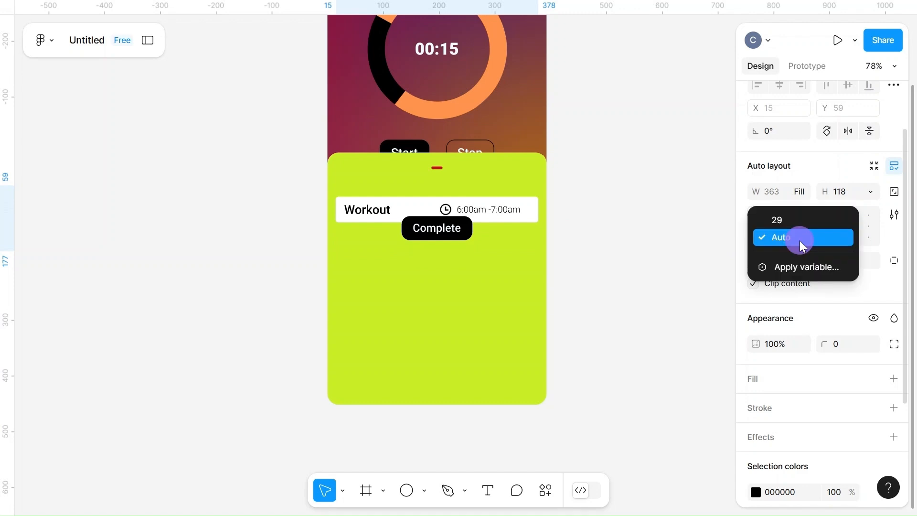
{"action": "left_click", "coordinate": [781, 224]}
{"action": "left_click", "coordinate": [849, 258]}
{"action": "key", "text": "BackSpace"}
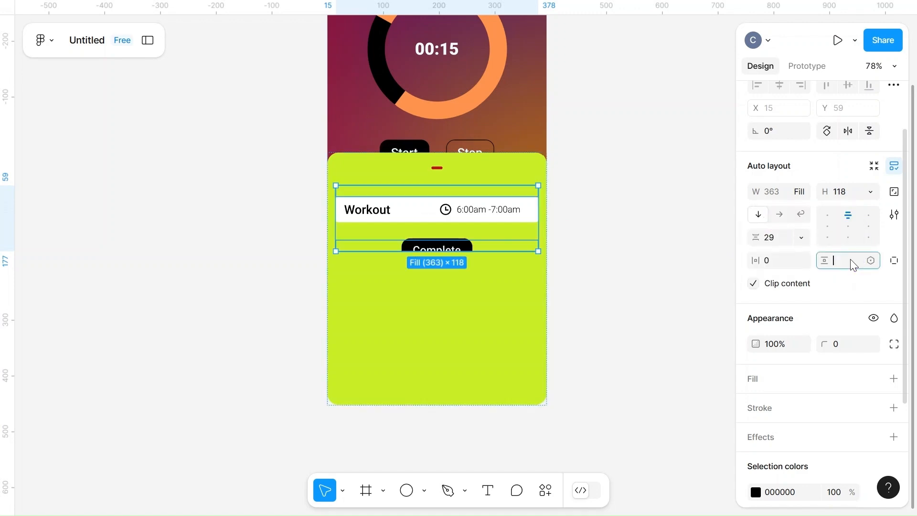
{"action": "type", "text": "10"}
{"action": "left_click", "coordinate": [846, 293]}
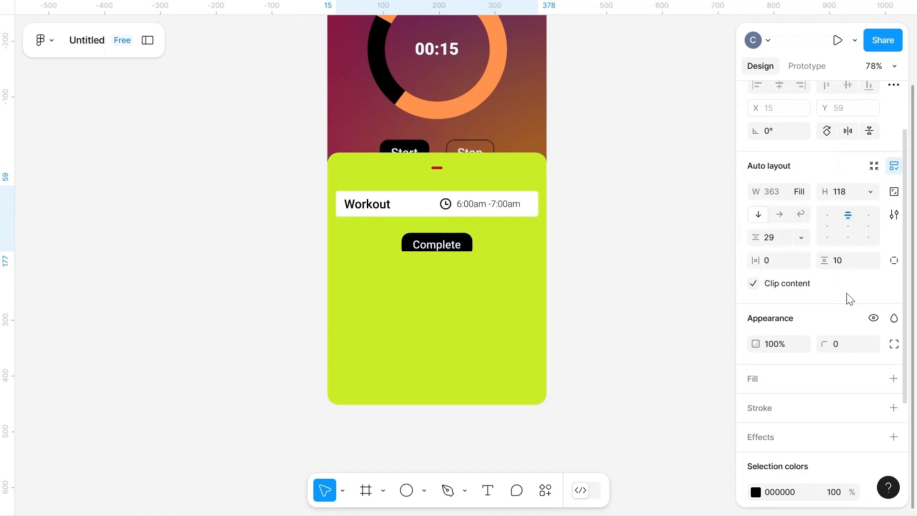
- Make the frame's height hug its contents and set its horizontal padding to 10
{"action": "left_click", "coordinate": [869, 191]}
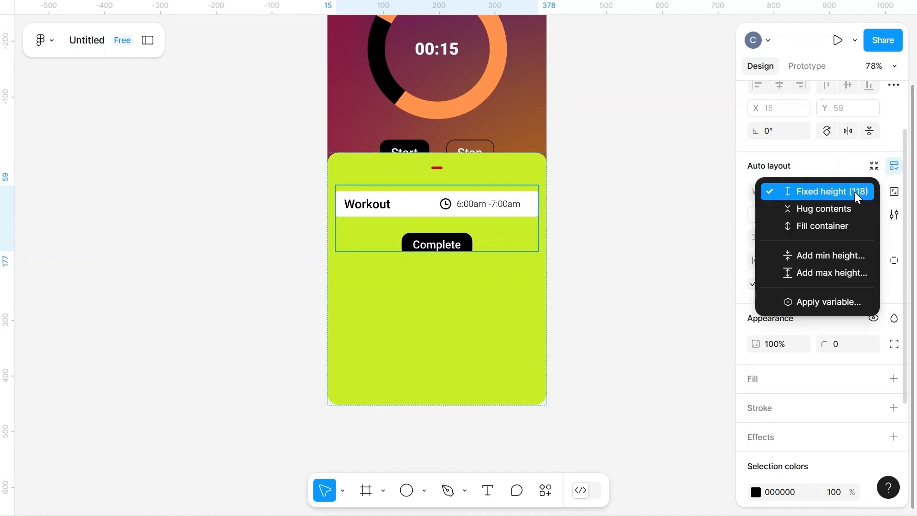
{"action": "left_click", "coordinate": [817, 225]}
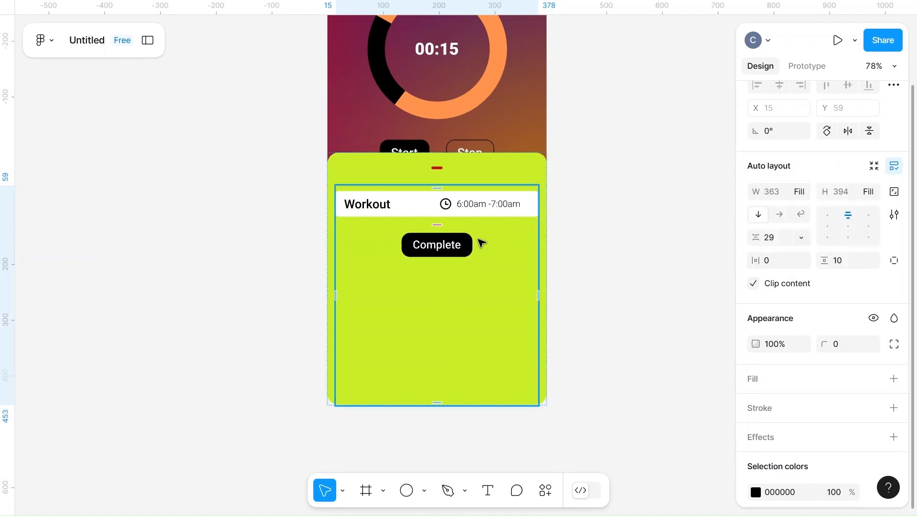
{"action": "left_click", "coordinate": [869, 191]}
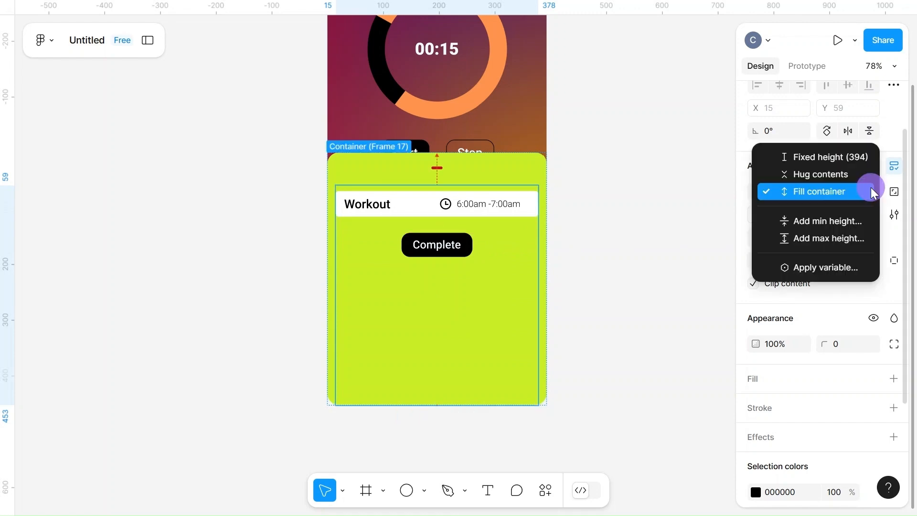
{"action": "left_click", "coordinate": [836, 174]}
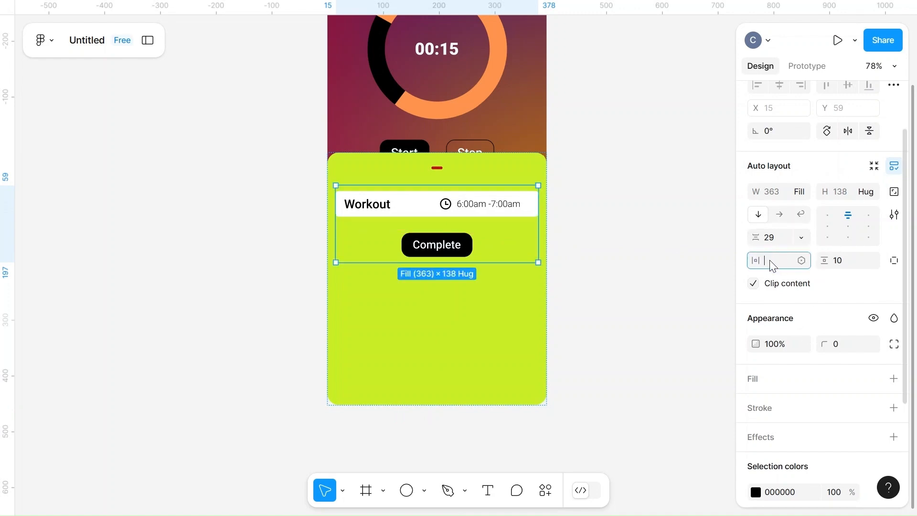
{"action": "left_click", "coordinate": [853, 293]}
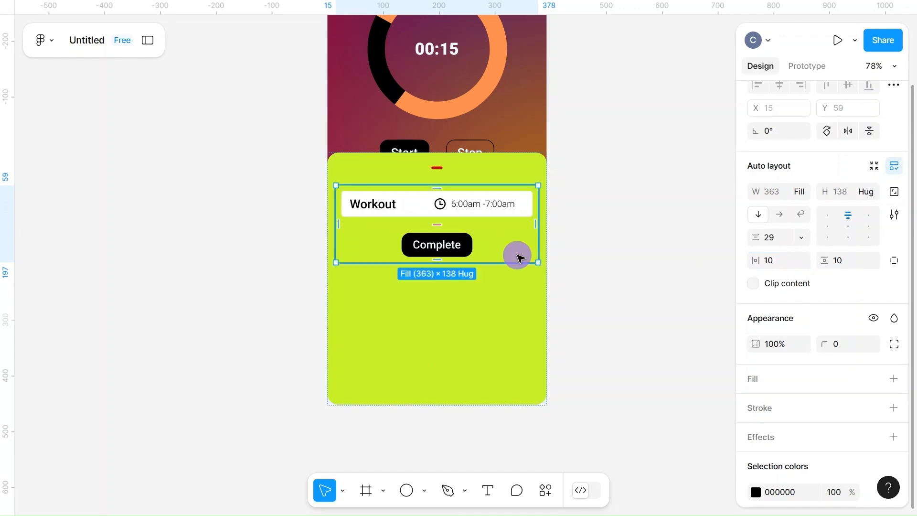
- Try a white FFFFFF fill on the frame around the Workout row and Complete button, and remove it again
{"action": "scroll", "coordinate": [885, 306], "scroll_direction": "down", "scroll_amount": 1}
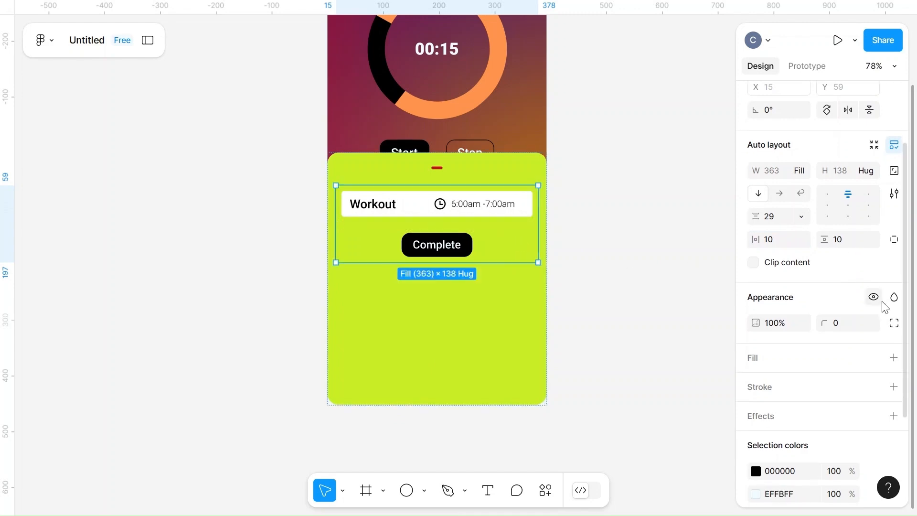
{"action": "left_click", "coordinate": [759, 367]}
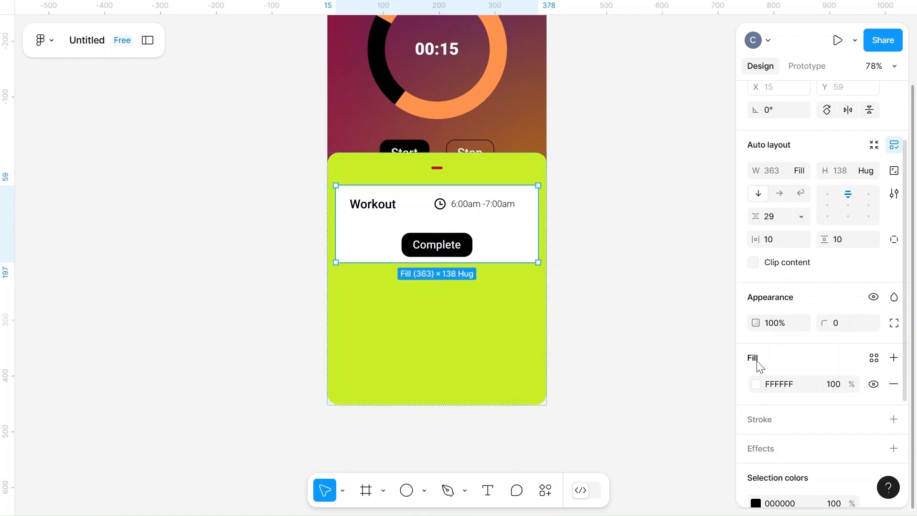
{"action": "left_click", "coordinate": [755, 385]}
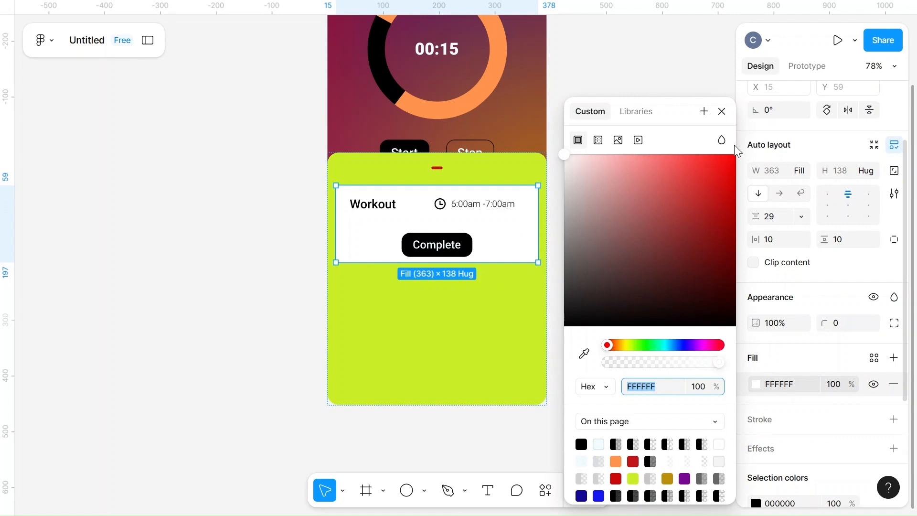
{"action": "left_click", "coordinate": [893, 384]}
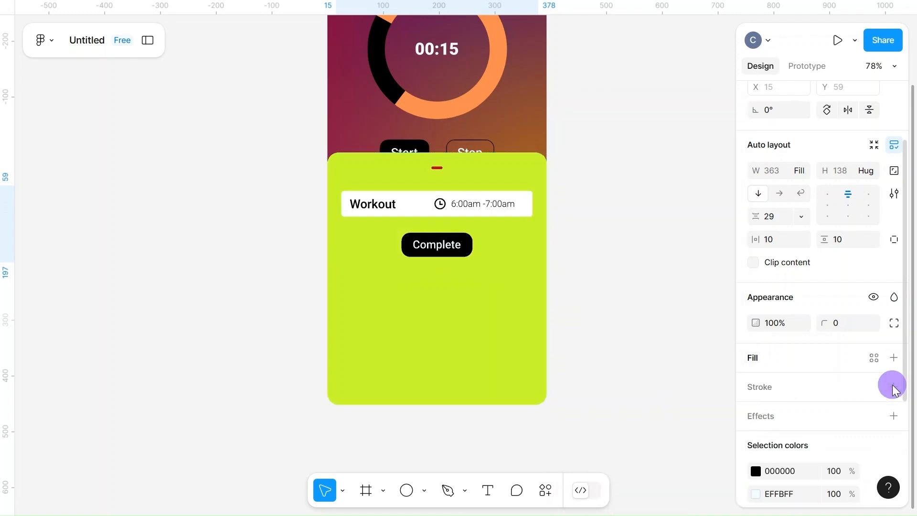
{"action": "left_click", "coordinate": [478, 246]}
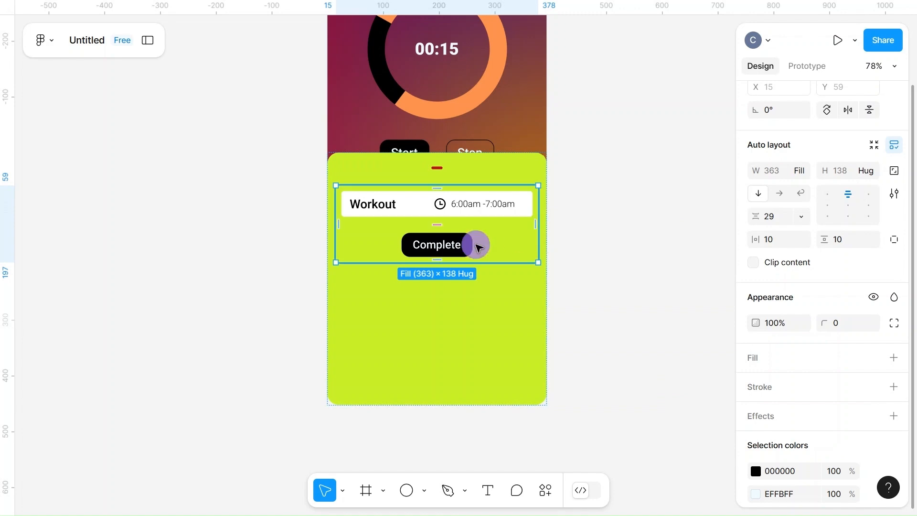
- Lower the green task sheet's C9ED25 fill opacity to 8% for a translucent look
{"action": "left_click", "coordinate": [529, 179]}
{"action": "scroll", "coordinate": [753, 362], "scroll_direction": "down", "scroll_amount": 4}
{"action": "left_click", "coordinate": [834, 274]}
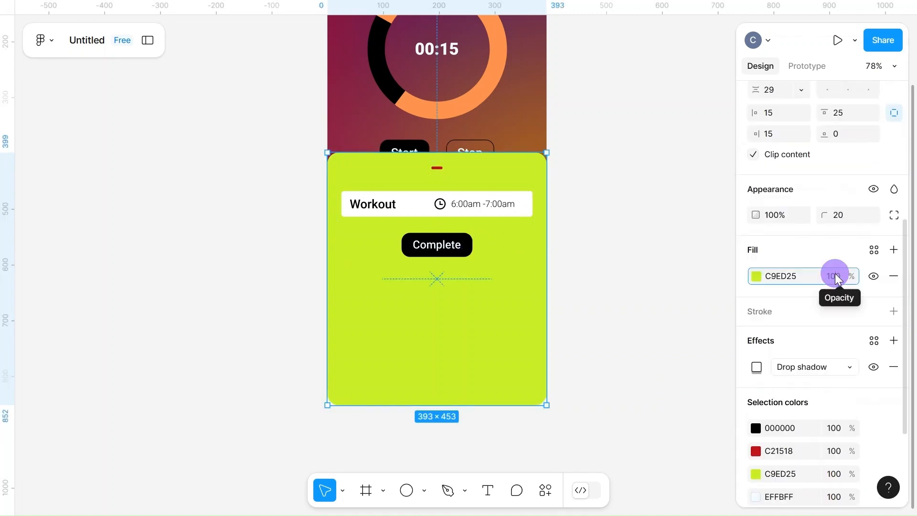
{"action": "type", "text": "8"}
{"action": "left_click", "coordinate": [677, 283]}
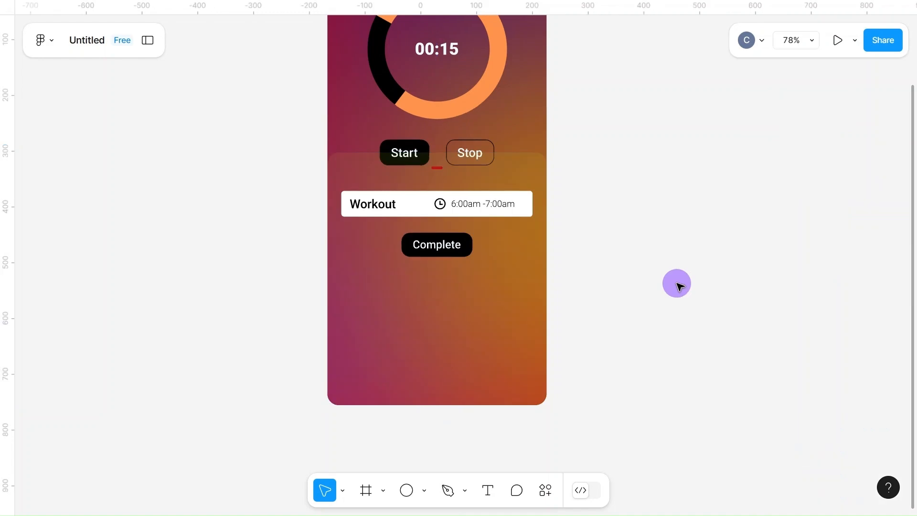
- Shrink the translucent task sheet to about 378 × 430 and centre it horizontally on the phone screen
{"action": "left_click", "coordinate": [526, 181]}
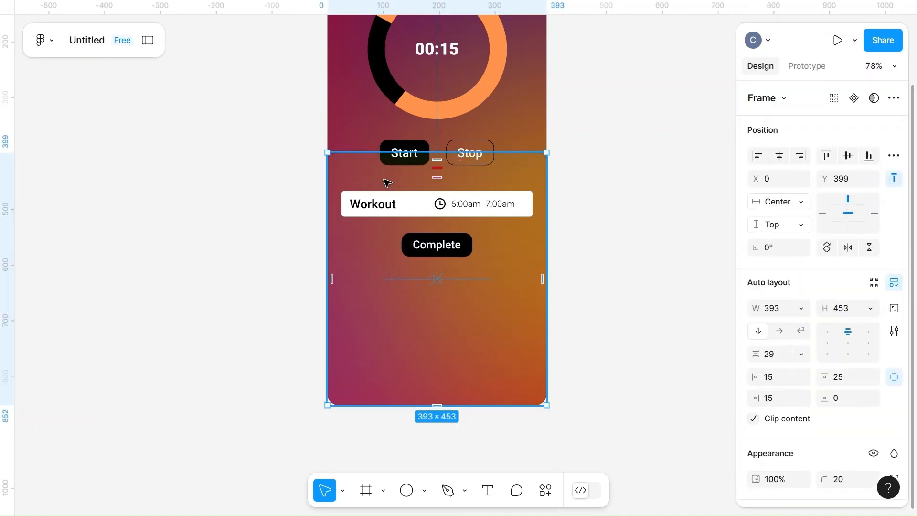
{"action": "left_click_drag", "start_coordinate": [323, 152], "coordinate": [336, 165]}
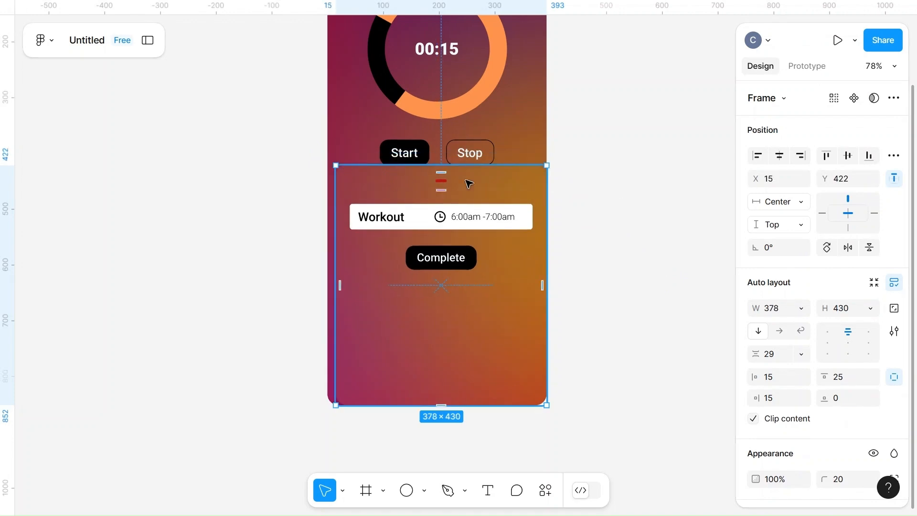
{"action": "left_click", "coordinate": [782, 156]}
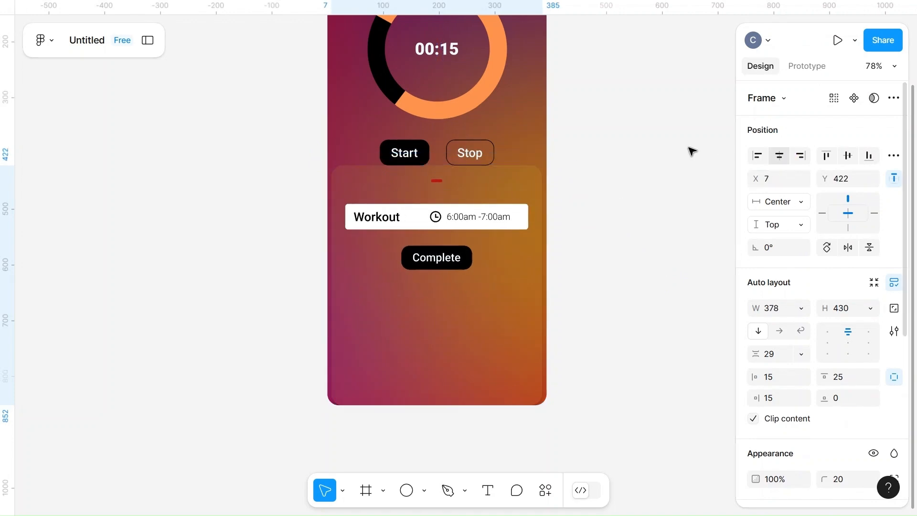
- Shrink the translucent task sheet to about 363 × 261 lower on the phone screen and remove its drop shadow
{"action": "left_click_drag", "start_coordinate": [540, 403], "coordinate": [533, 311]}
{"action": "left_click_drag", "start_coordinate": [478, 291], "coordinate": [485, 341]}
{"action": "scroll", "coordinate": [808, 417], "scroll_direction": "down", "scroll_amount": 5}
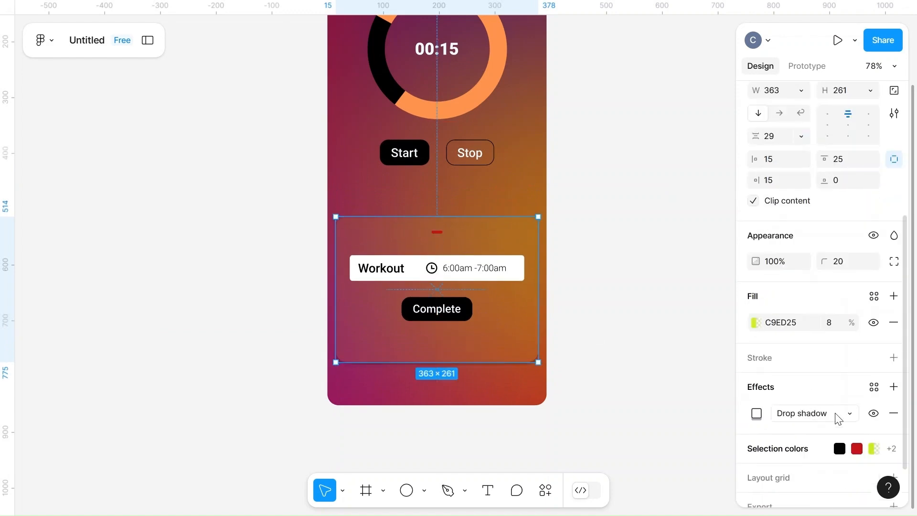
{"action": "left_click", "coordinate": [892, 413]}
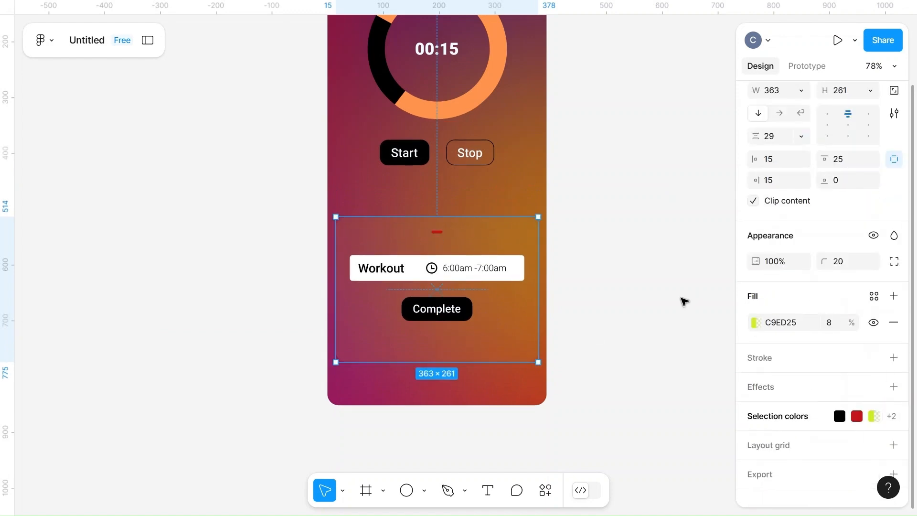
- Add a background blur effect to the task sheet and set its blur to 200
{"action": "scroll", "coordinate": [683, 300], "scroll_direction": "up", "scroll_amount": 2}
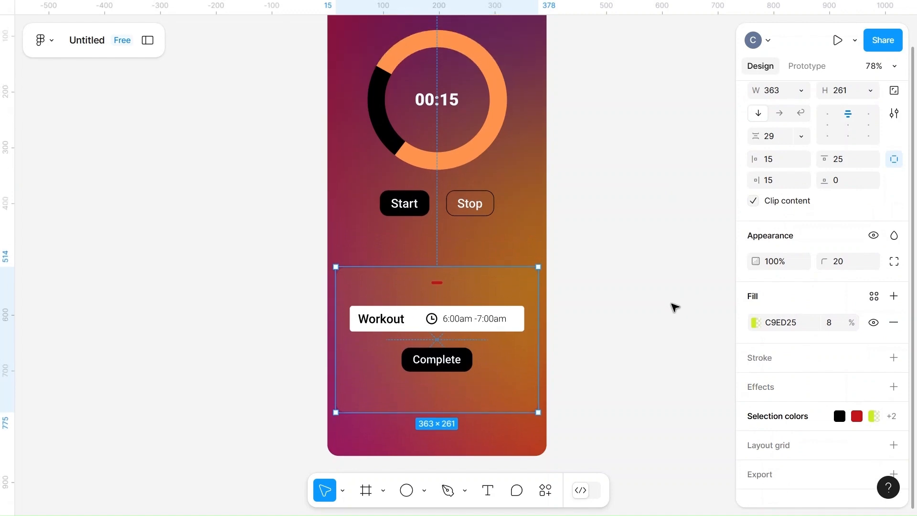
{"action": "left_click", "coordinate": [631, 340]}
{"action": "left_click", "coordinate": [518, 285]}
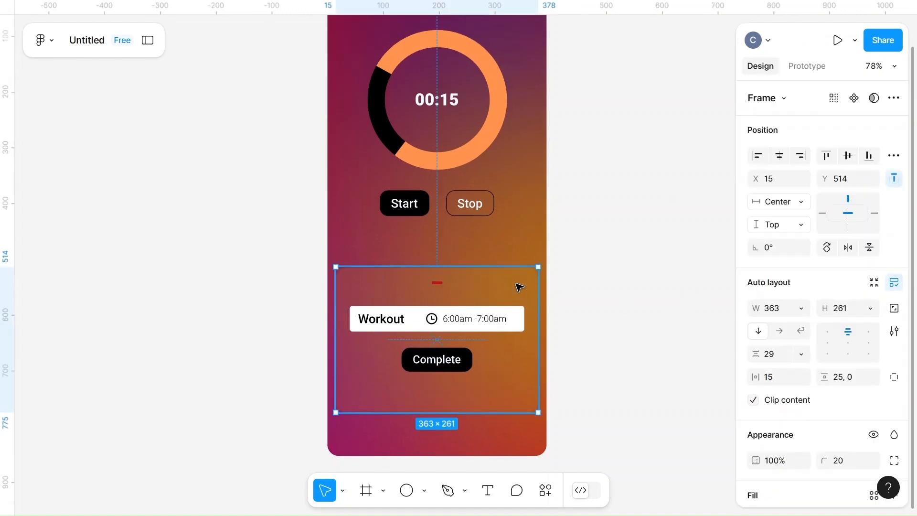
{"action": "scroll", "coordinate": [815, 426], "scroll_direction": "down", "scroll_amount": 2}
{"action": "scroll", "coordinate": [814, 425], "scroll_direction": "down", "scroll_amount": 3}
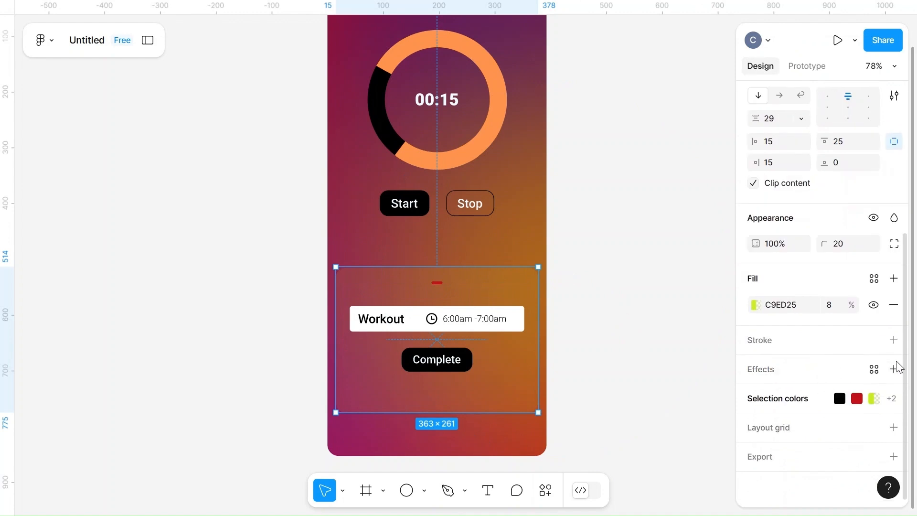
{"action": "left_click", "coordinate": [894, 370]}
{"action": "left_click", "coordinate": [813, 394]}
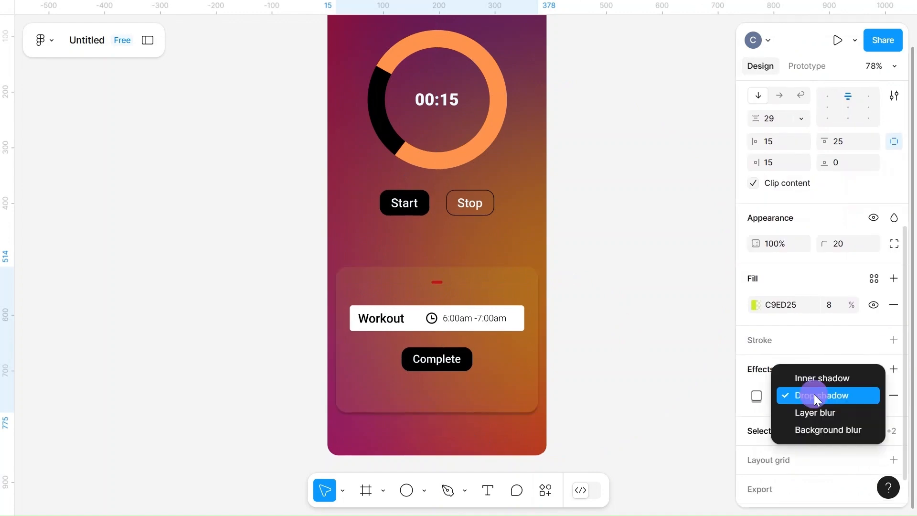
{"action": "left_click", "coordinate": [807, 430]}
{"action": "left_click", "coordinate": [756, 396]}
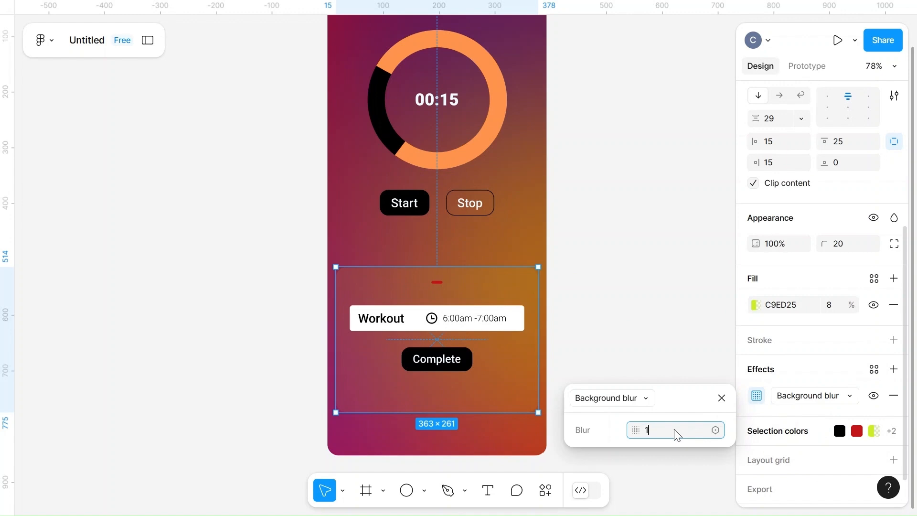
{"action": "left_click", "coordinate": [674, 399]}
{"action": "left_click", "coordinate": [670, 391]}
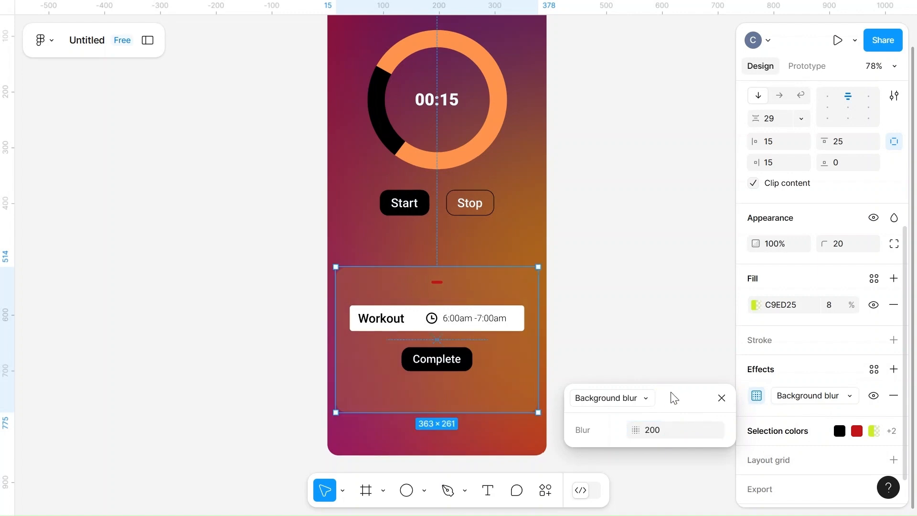
- Add a 1 px outside stroke to the task sheet and change it to a linear gradient
{"action": "left_click", "coordinate": [893, 339]}
{"action": "left_click", "coordinate": [790, 390]}
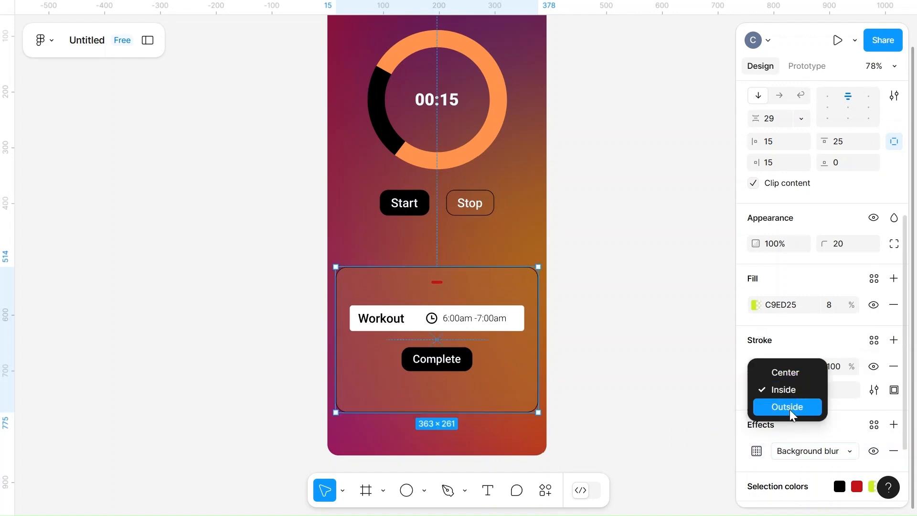
{"action": "left_click", "coordinate": [789, 409]}
{"action": "left_click", "coordinate": [756, 366]}
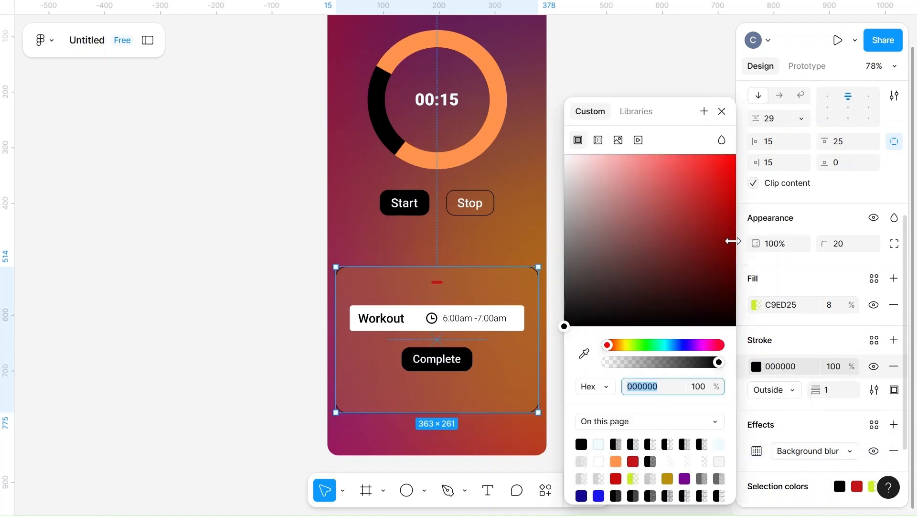
{"action": "left_click", "coordinate": [598, 140]}
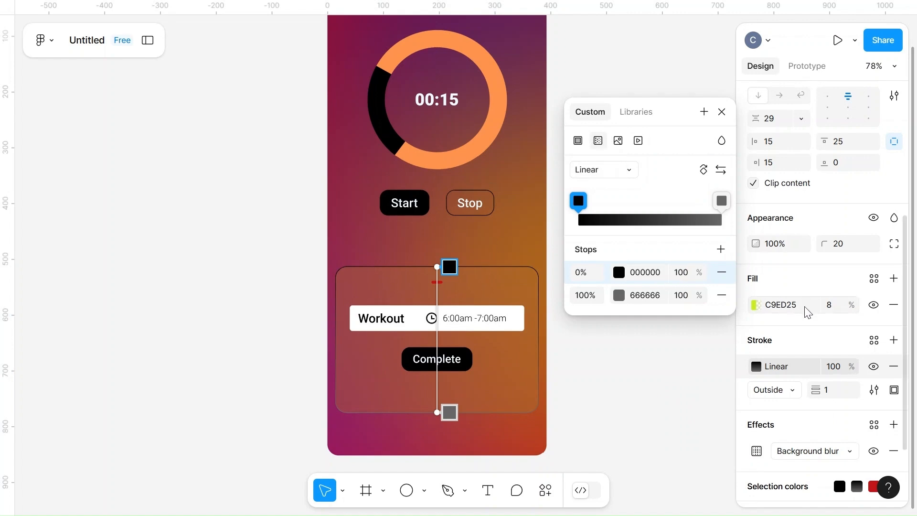
- Reuse the sheet's fill colour C9ED25 for the stroke gradient's 0% stop, at 80% opacity
{"action": "left_click", "coordinate": [763, 306]}
{"action": "key", "text": "ctrl+c"}
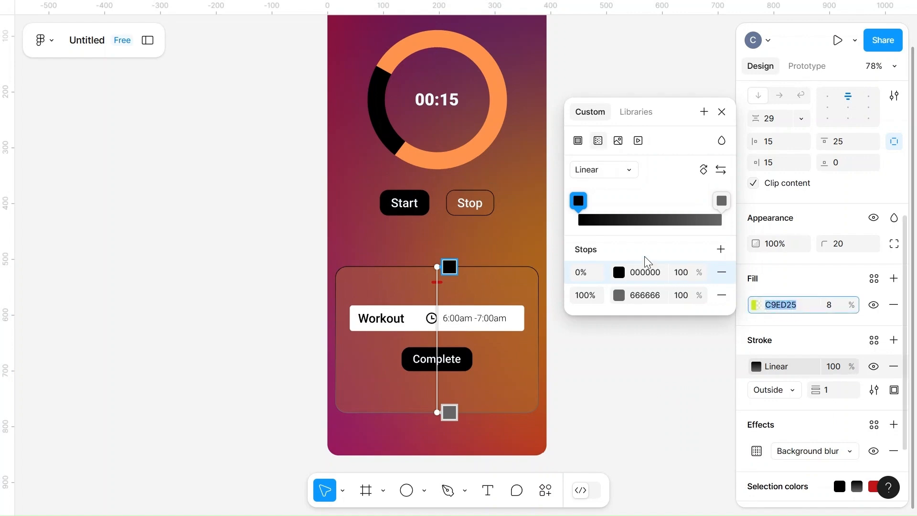
{"action": "left_click", "coordinate": [645, 272]}
{"action": "key", "text": "ctrl+v"}
{"action": "left_click", "coordinate": [687, 281]}
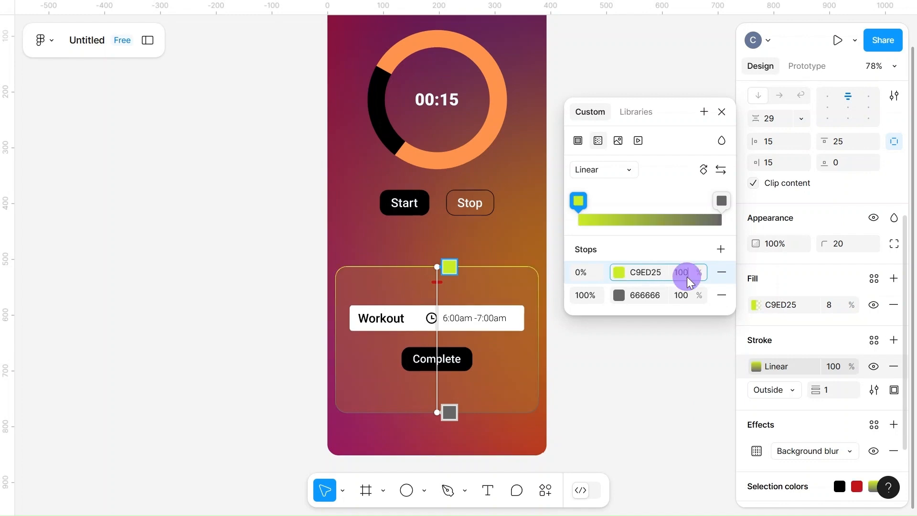
{"action": "type", "text": "80"}
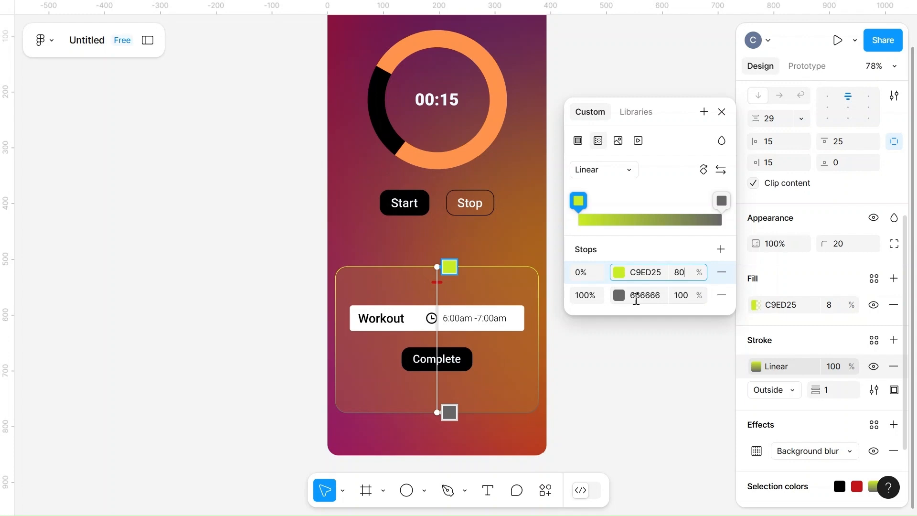
- Set the stroke gradient's 666666 end stop to 30% opacity and its C9ED25 start stop to 60%
{"action": "left_click", "coordinate": [661, 296]}
{"action": "left_click", "coordinate": [692, 297]}
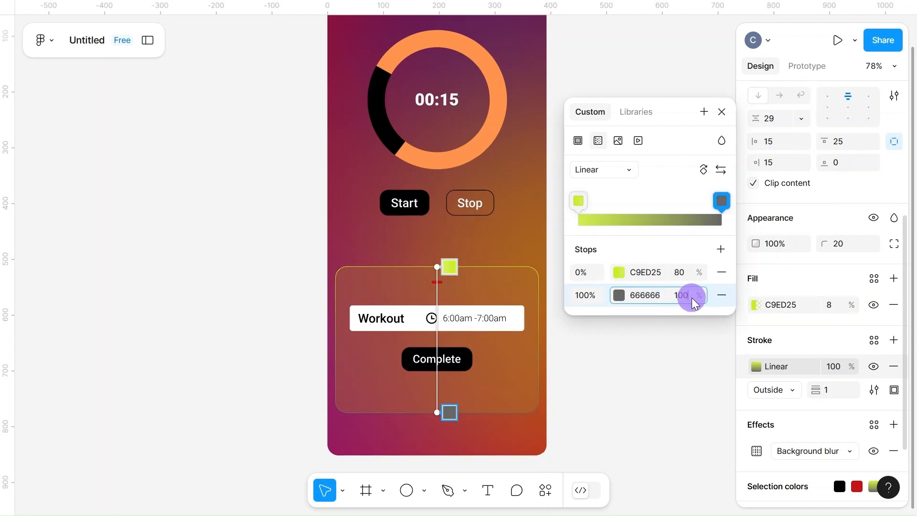
{"action": "key", "text": "BackSpace"}
{"action": "left_click", "coordinate": [674, 238]}
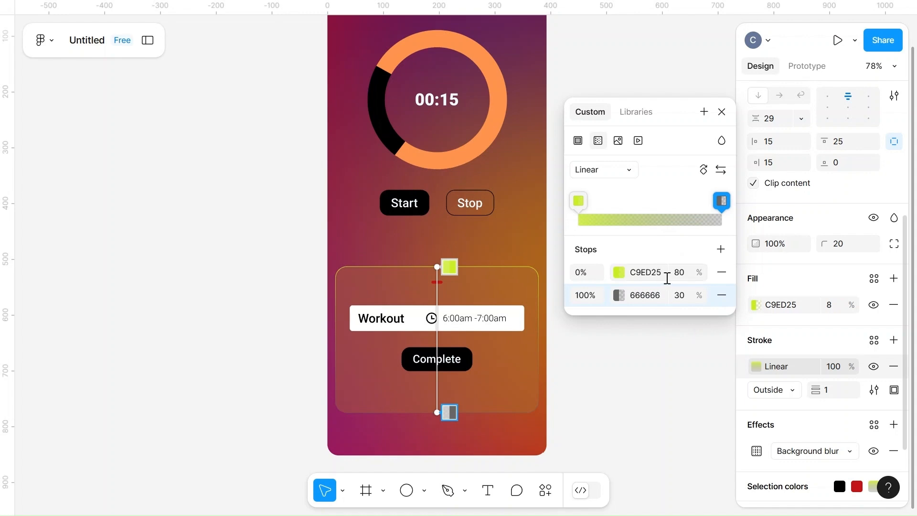
{"action": "left_click", "coordinate": [686, 272]}
{"action": "key", "text": "BackSpace"}
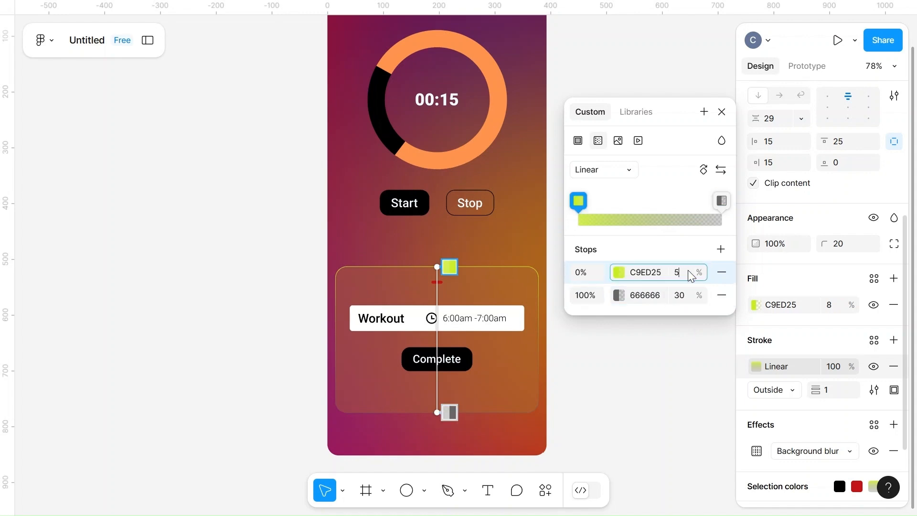
{"action": "left_click", "coordinate": [659, 243]}
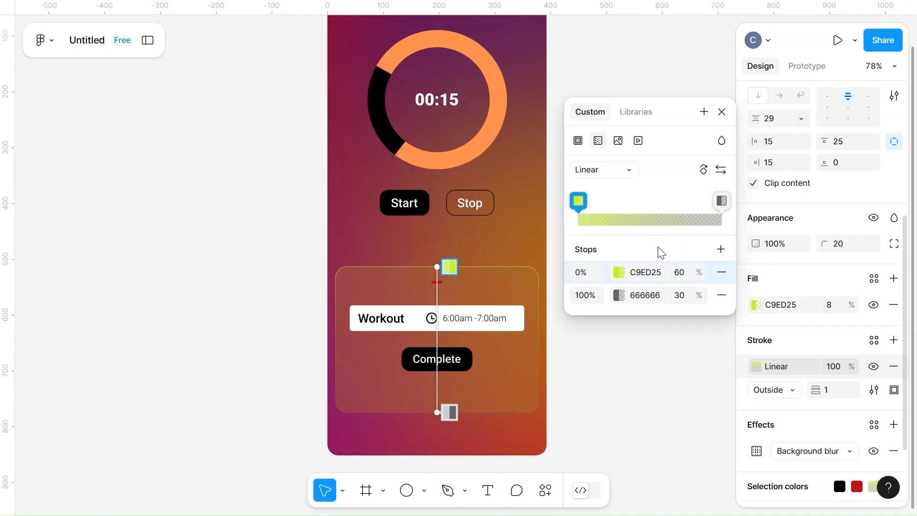
- Change the task sheet's stroke position to Inside and view the card's border up close
{"action": "left_click", "coordinate": [779, 391]}
{"action": "left_click", "coordinate": [784, 370]}
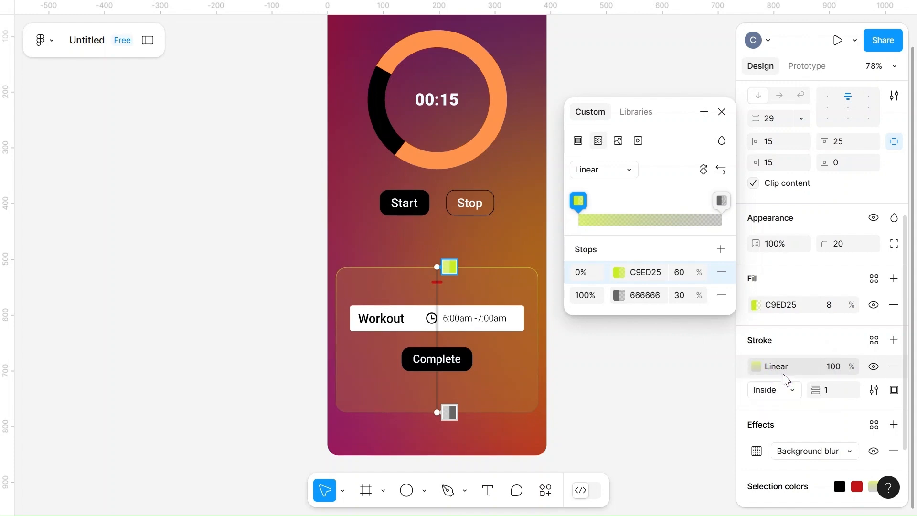
{"action": "left_click", "coordinate": [721, 112]}
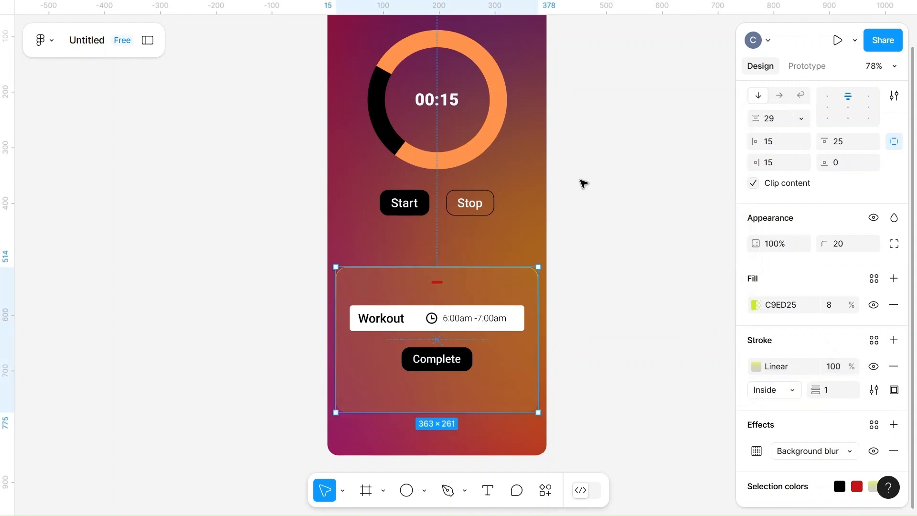
{"action": "left_click", "coordinate": [639, 307]}
{"action": "scroll", "coordinate": [640, 307], "scroll_direction": "up", "scroll_amount": 5}
{"action": "scroll", "coordinate": [641, 305], "scroll_direction": "down", "scroll_amount": 3}
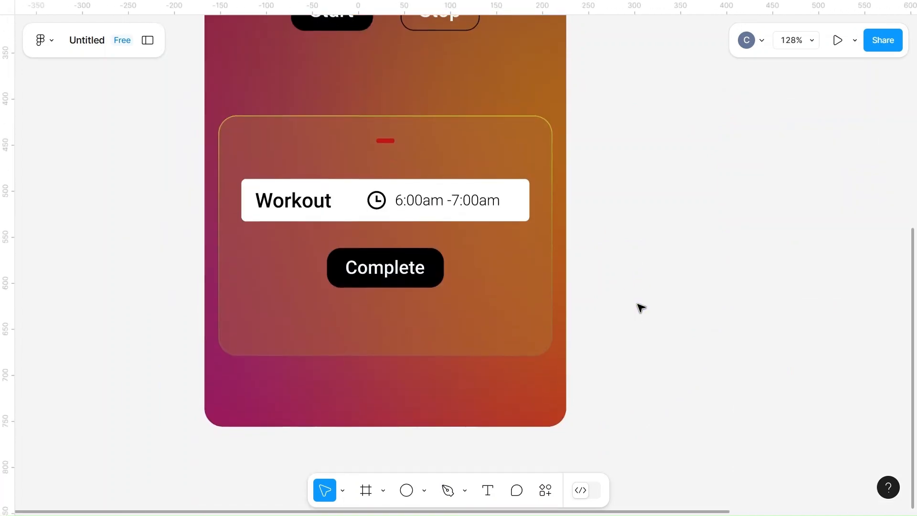
- Set the task sheet's stroke position to Outside
{"action": "left_click", "coordinate": [451, 114]}
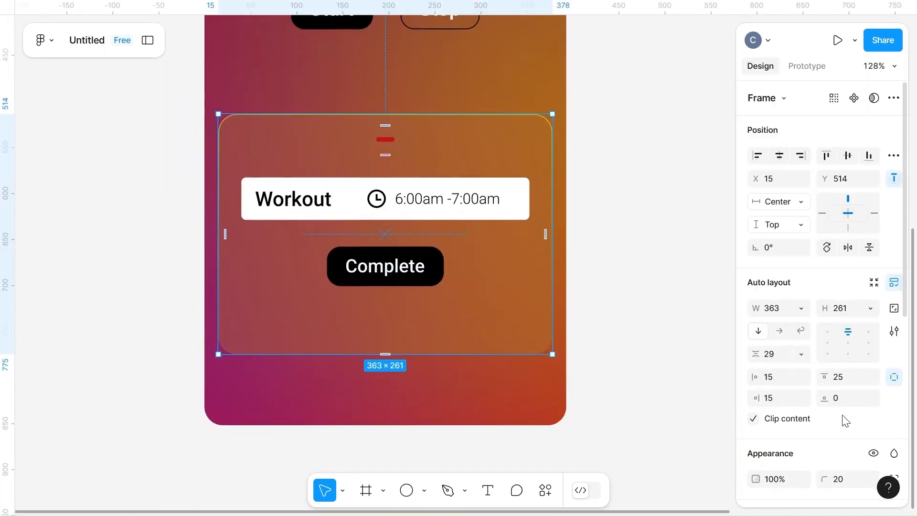
{"action": "scroll", "coordinate": [804, 413], "scroll_direction": "down", "scroll_amount": 4}
{"action": "left_click", "coordinate": [778, 413]}
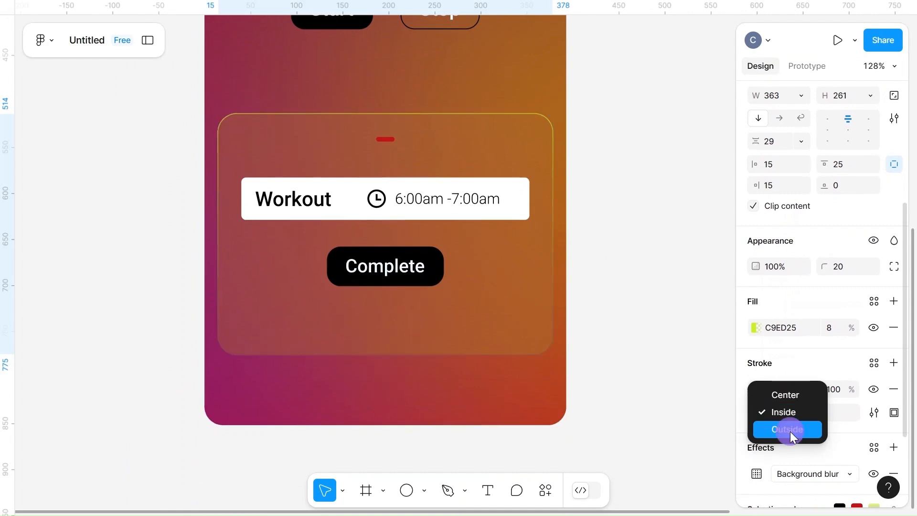
{"action": "left_click", "coordinate": [790, 431]}
- Recolour the start stop of the sheet's stroke gradient to a pale yellow-green, about E5EDC4
{"action": "left_click", "coordinate": [768, 328]}
{"action": "left_click", "coordinate": [776, 389]}
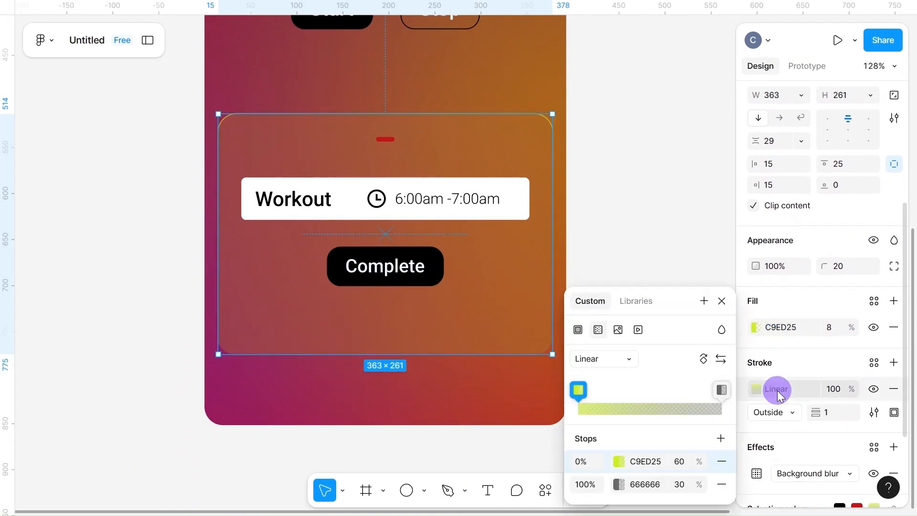
{"action": "left_click", "coordinate": [642, 461]}
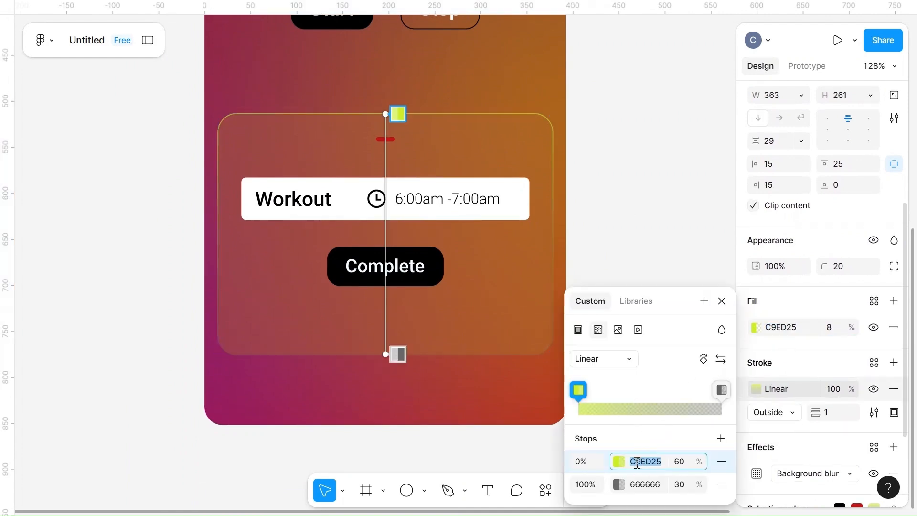
{"action": "left_click", "coordinate": [619, 461]}
{"action": "mouse_move", "coordinate": [533, 155]}
{"action": "left_mouse_down"}
{"action": "mouse_move", "coordinate": [559, 191]}
{"action": "mouse_move", "coordinate": [442, 178]}
{"action": "mouse_move", "coordinate": [407, 162]}
{"action": "mouse_move", "coordinate": [434, 170]}
{"action": "left_mouse_up"}
{"action": "left_click_drag", "start_coordinate": [433, 201], "coordinate": [422, 173]}
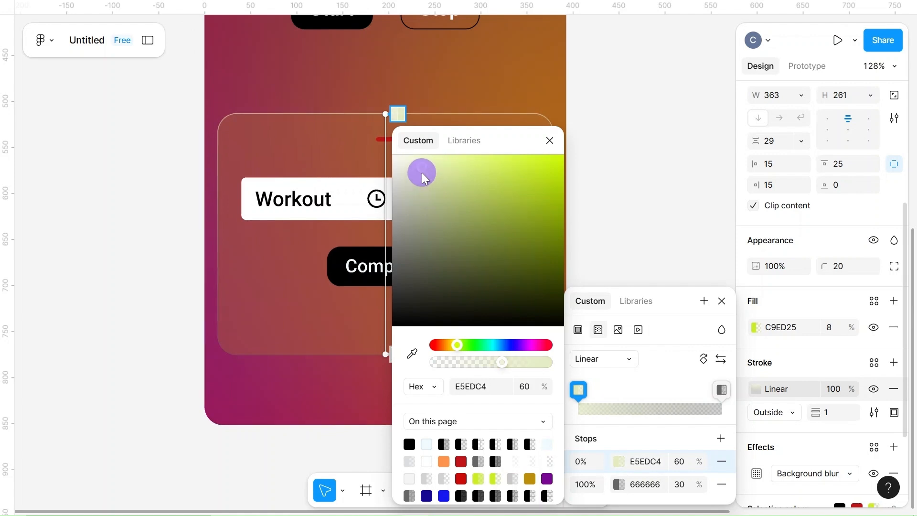
{"action": "left_click", "coordinate": [637, 106]}
{"action": "scroll", "coordinate": [637, 107], "scroll_direction": "down", "scroll_amount": 2}
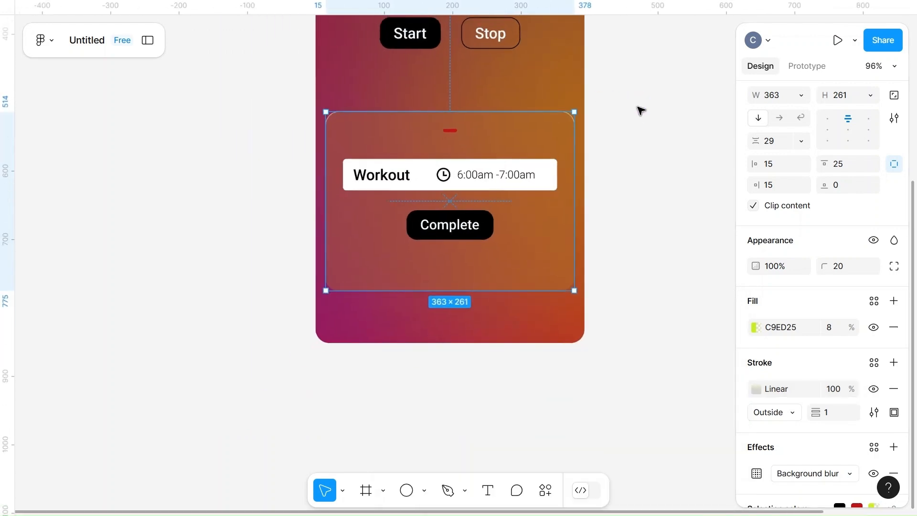
{"action": "left_click", "coordinate": [637, 107]}
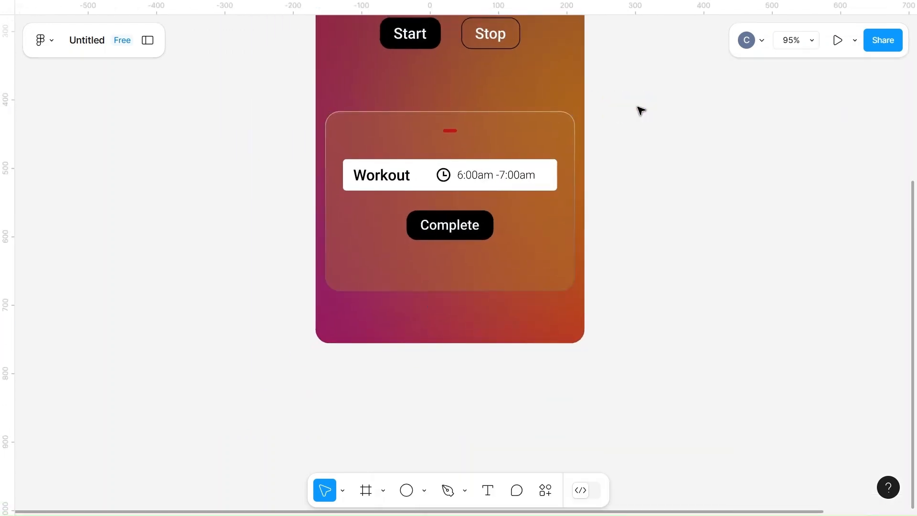
- Run the Beautiful Shadows plugin on the white Workout row and place the light just above it to cast a downward shadow
{"action": "left_click", "coordinate": [523, 185]}
{"action": "left_click", "coordinate": [523, 184]}
{"action": "scroll", "coordinate": [779, 373], "scroll_direction": "down", "scroll_amount": 4}
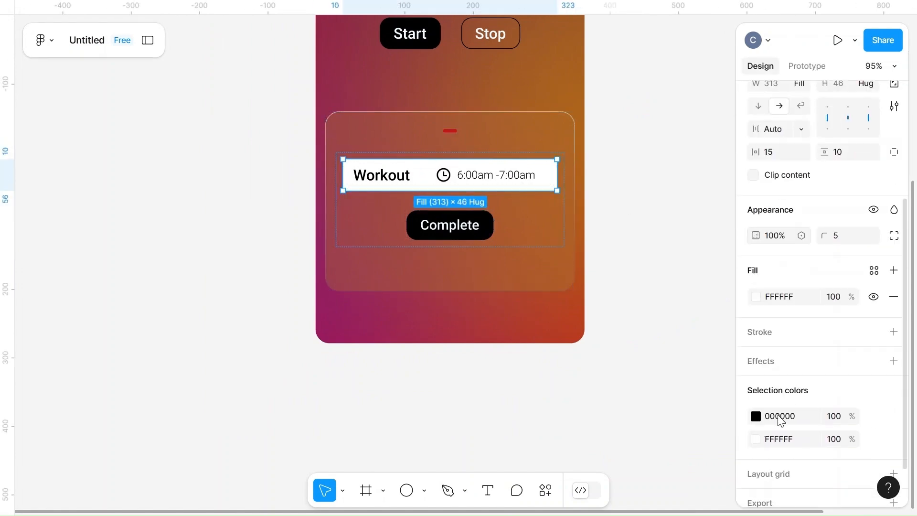
{"action": "scroll", "coordinate": [708, 321], "scroll_direction": "right", "scroll_amount": 3}
{"action": "right_click", "coordinate": [619, 301]}
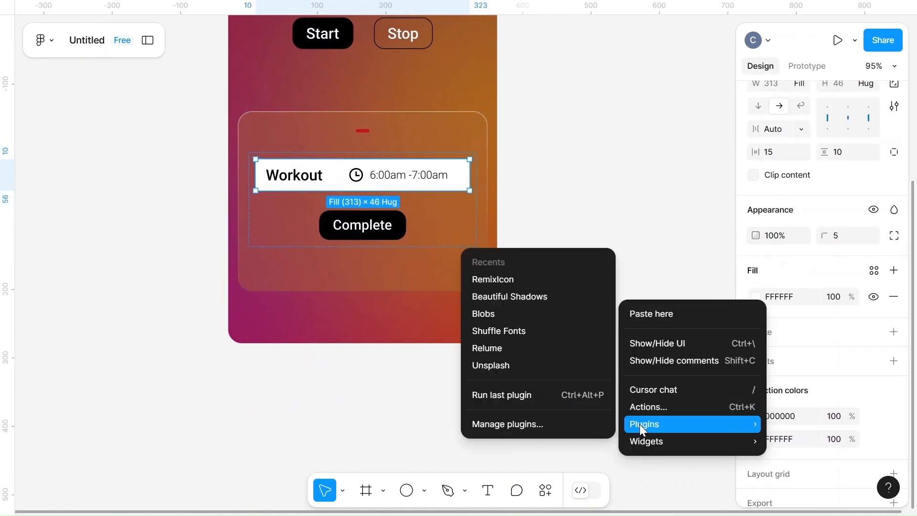
{"action": "mouse_move", "coordinate": [637, 417]}
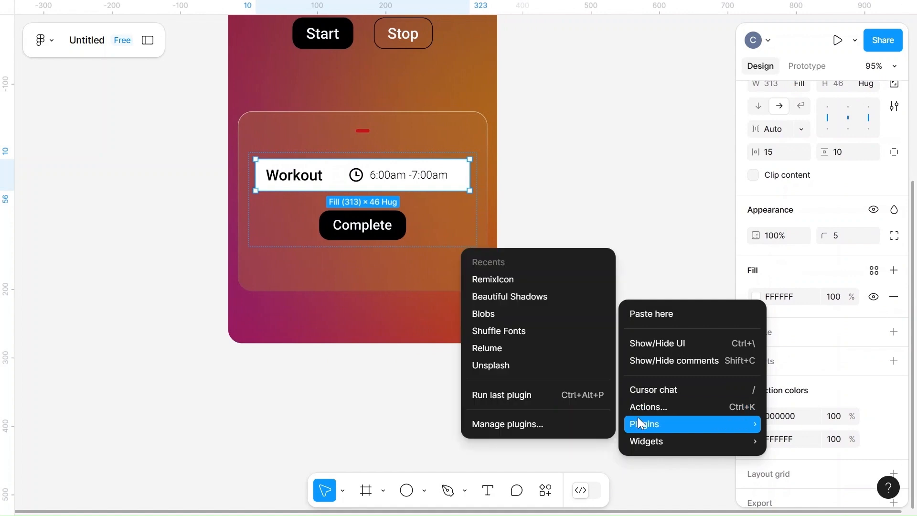
{"action": "left_click", "coordinate": [543, 296]}
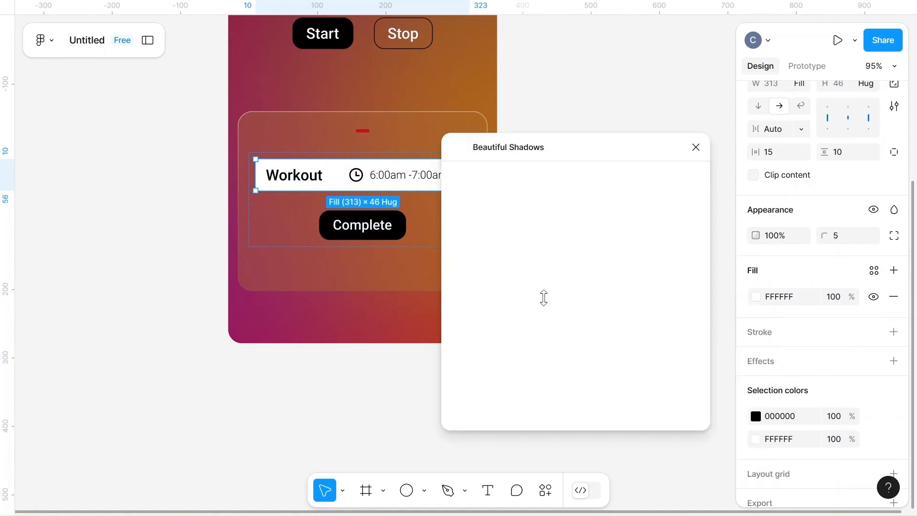
{"action": "left_click_drag", "start_coordinate": [571, 198], "coordinate": [572, 265]}
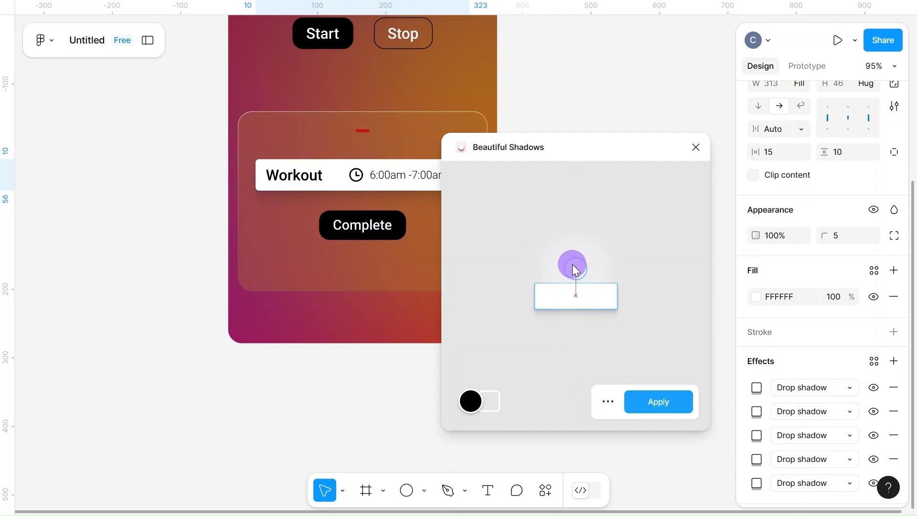
- Change the Workout row's plugin shadow colour to a dark olive, RGB 88, 89, 3, and apply it
{"action": "left_click", "coordinate": [472, 398]}
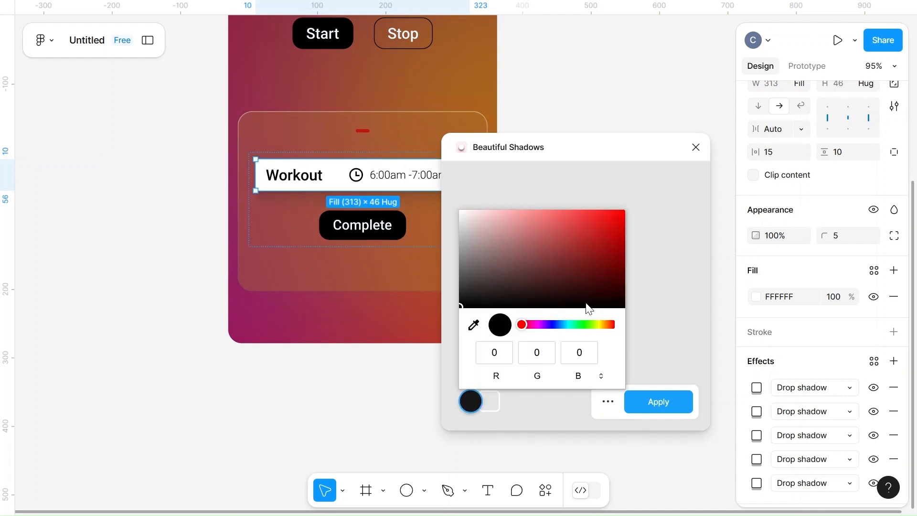
{"action": "left_click", "coordinate": [597, 324]}
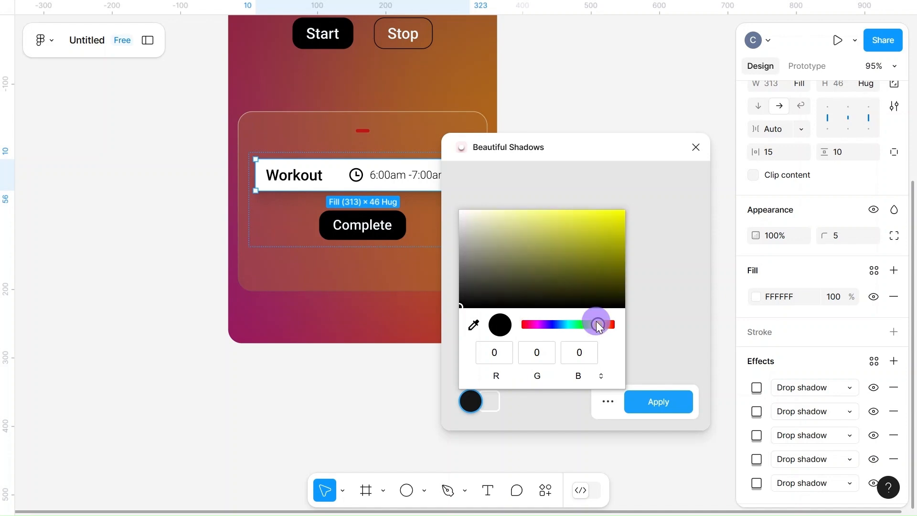
{"action": "left_click", "coordinate": [615, 275]}
{"action": "left_click_drag", "start_coordinate": [616, 275], "coordinate": [618, 273]}
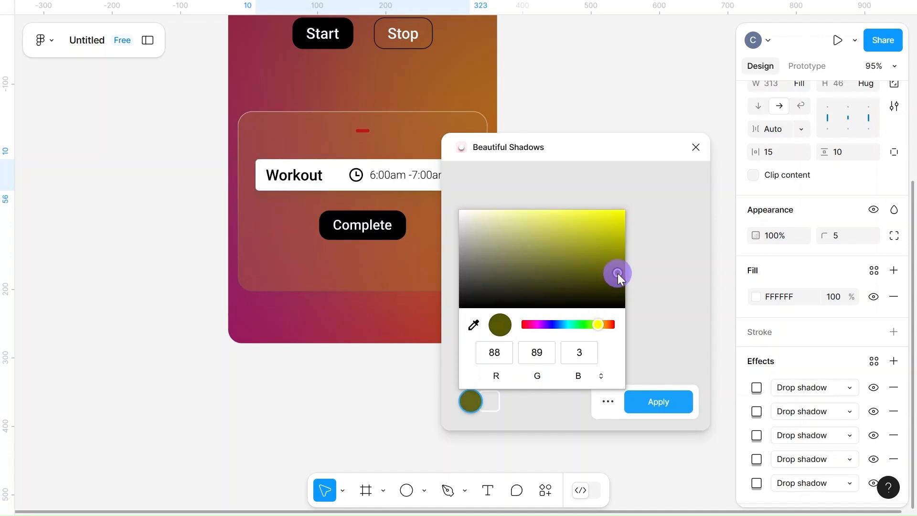
{"action": "left_click", "coordinate": [662, 347]}
{"action": "left_click", "coordinate": [658, 402]}
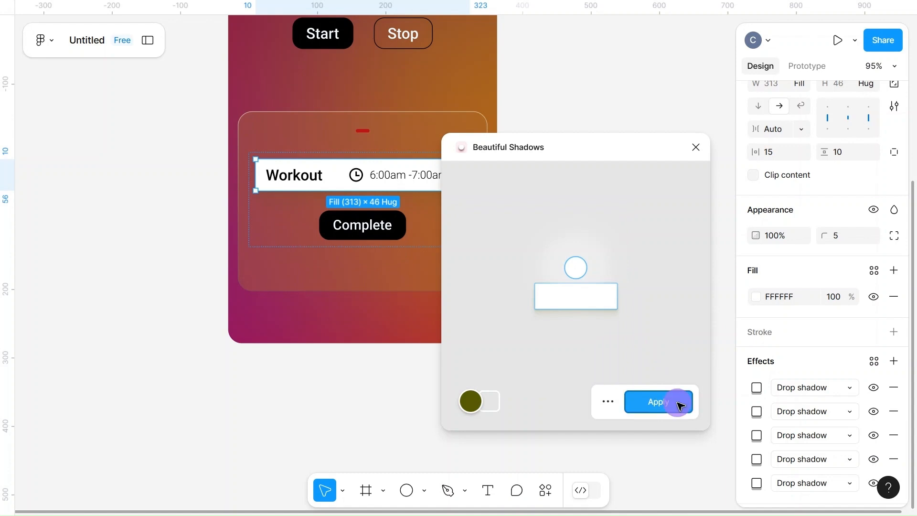
{"action": "left_click", "coordinate": [642, 257]}
- Add a stroke to the black Complete button and turn its paint into a linear gradient
{"action": "scroll", "coordinate": [642, 256], "scroll_direction": "up", "scroll_amount": 5, "text": "ctrl"}
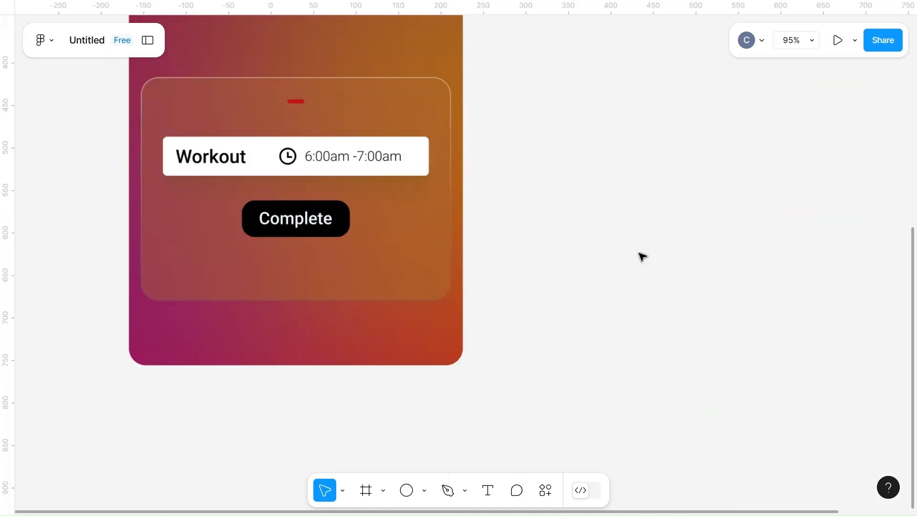
{"action": "scroll", "coordinate": [641, 256], "scroll_direction": "left", "scroll_amount": 6}
{"action": "scroll", "coordinate": [642, 256], "scroll_direction": "up", "scroll_amount": 2}
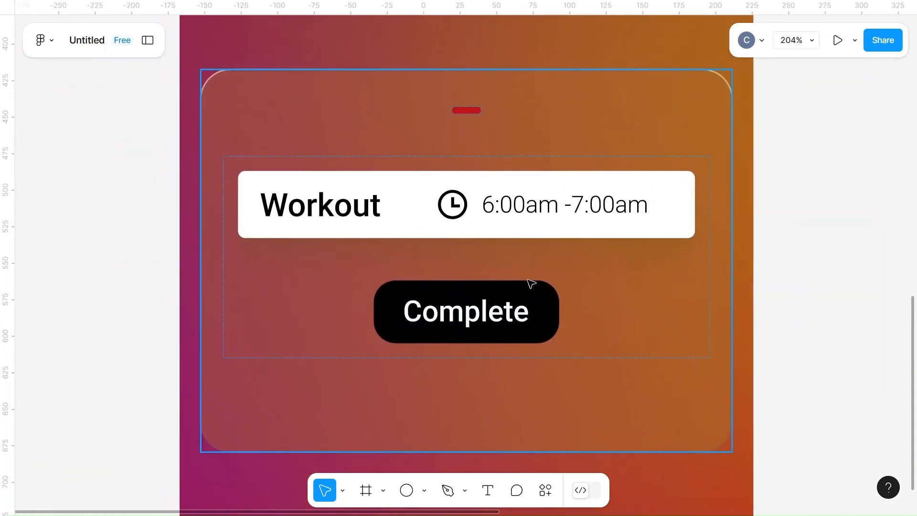
{"action": "left_click", "coordinate": [528, 311]}
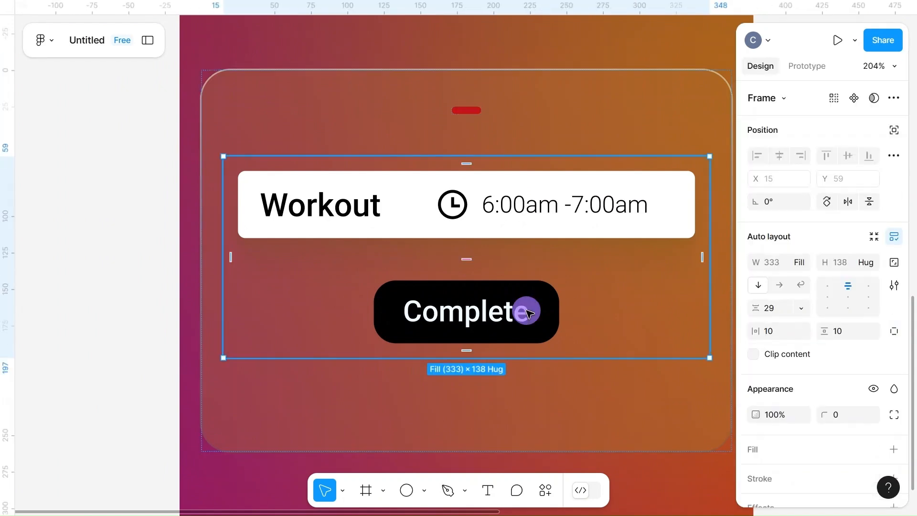
{"action": "left_click", "coordinate": [528, 312]}
{"action": "scroll", "coordinate": [847, 404], "scroll_direction": "down", "scroll_amount": 1}
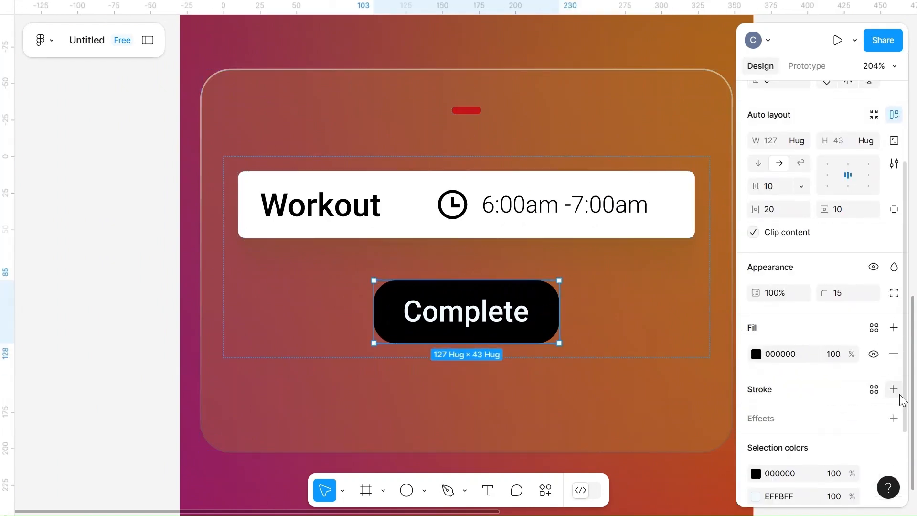
{"action": "left_click", "coordinate": [893, 389]}
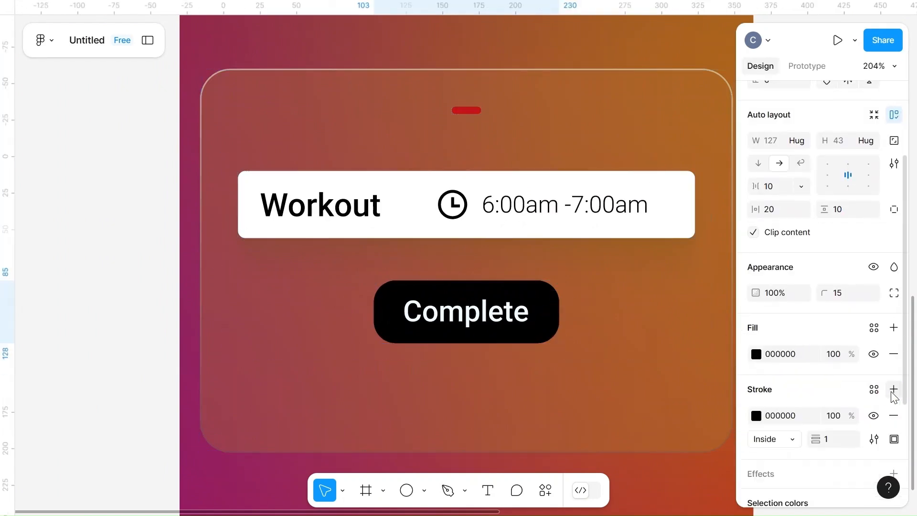
{"action": "left_click", "coordinate": [756, 416]}
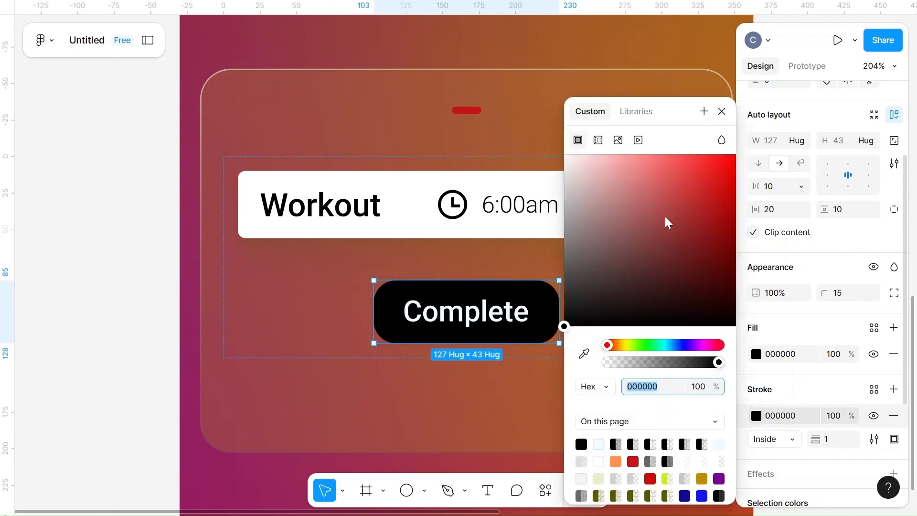
{"action": "left_click", "coordinate": [598, 141]}
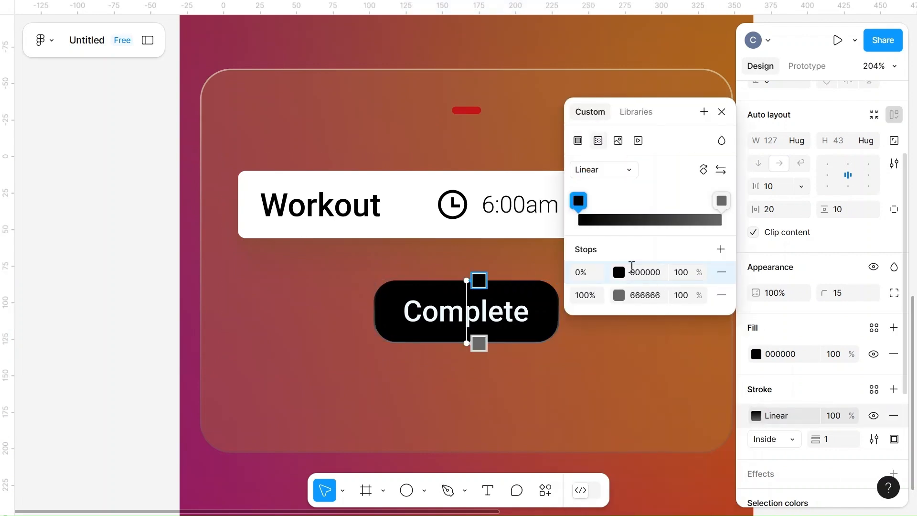
- Set the start stop of the Complete button's stroke gradient to lime C9ED25 at 20% opacity
{"action": "left_click", "coordinate": [619, 275]}
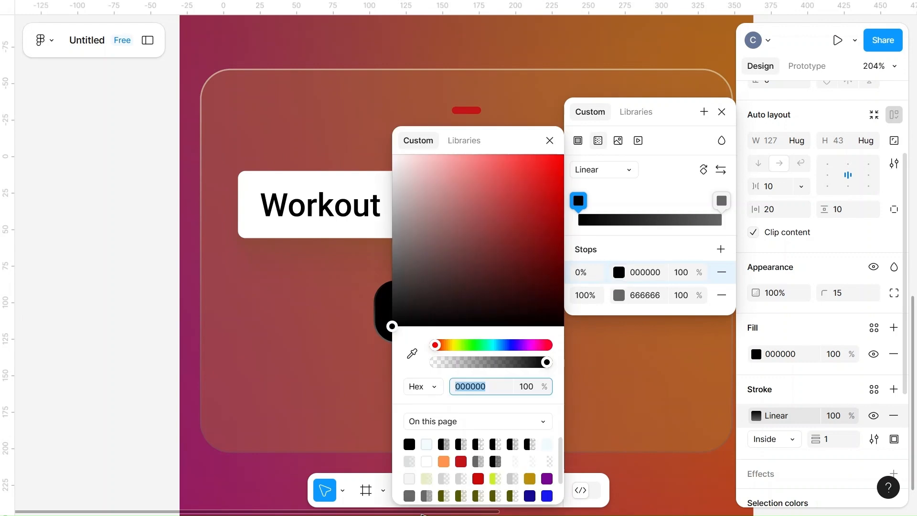
{"action": "left_click", "coordinate": [496, 478]}
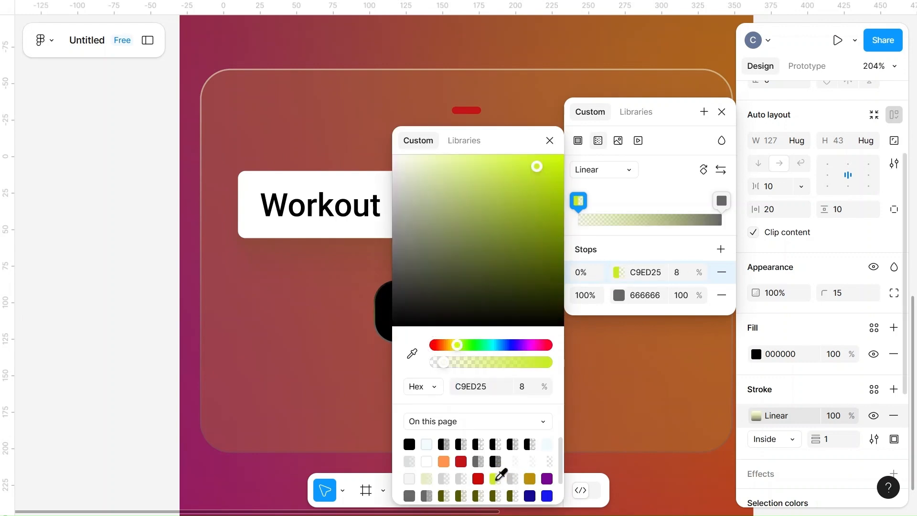
{"action": "scroll", "coordinate": [611, 397], "scroll_direction": "right", "scroll_amount": 5}
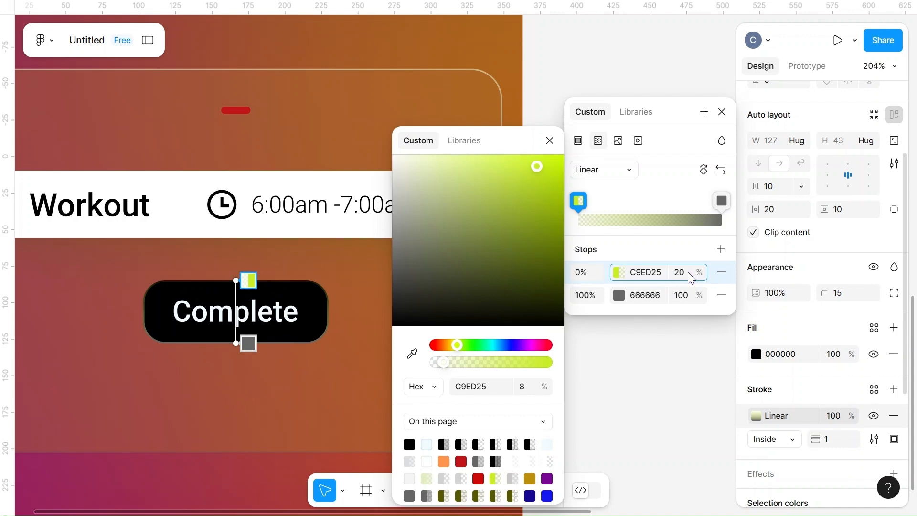
{"action": "left_click", "coordinate": [661, 253]}
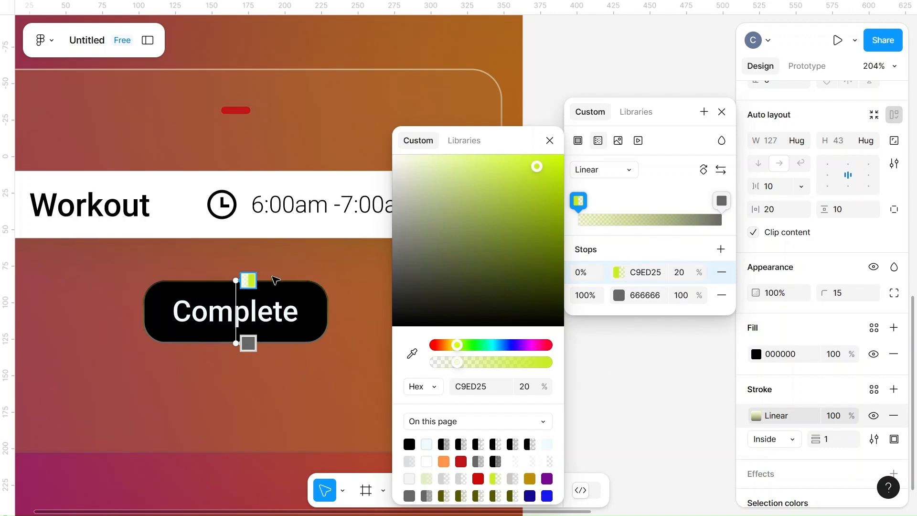
{"action": "key", "text": "Escape"}
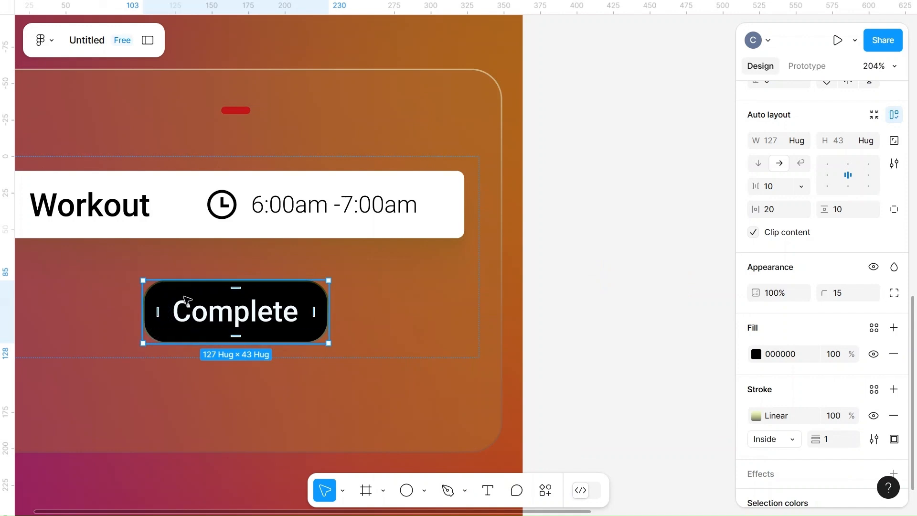
- Set the Complete button's stroke gradient opacities to 10% for the end stop and 50% for the start stop
{"action": "left_click", "coordinate": [756, 414]}
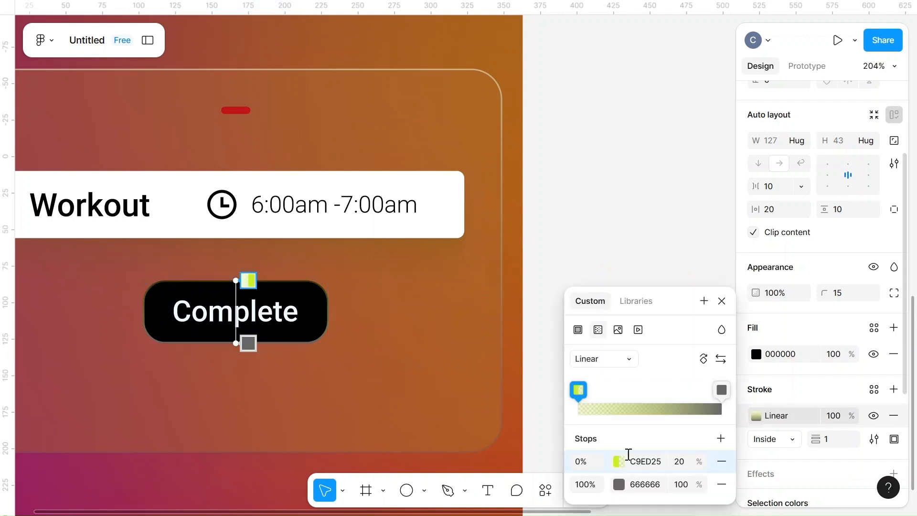
{"action": "left_click", "coordinate": [681, 484]}
{"action": "type", "text": "1"}
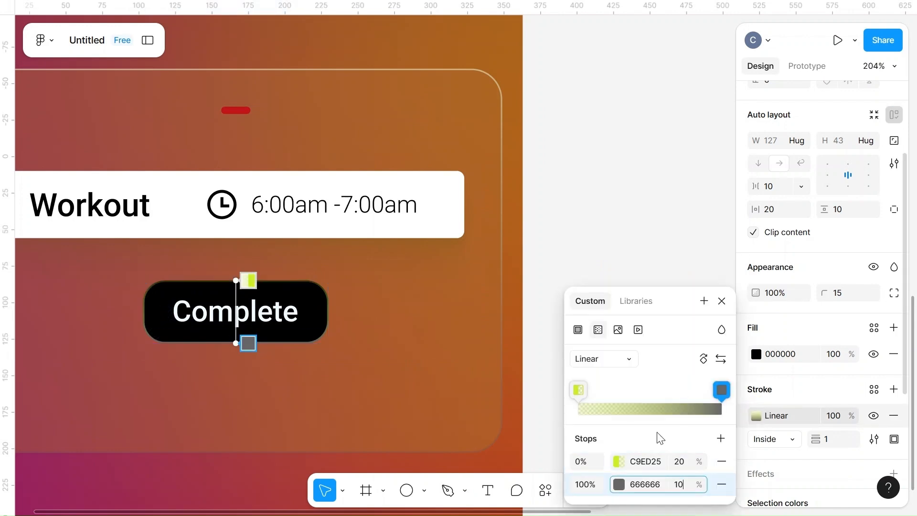
{"action": "left_click", "coordinate": [688, 466]}
{"action": "key", "text": "BackSpace"}
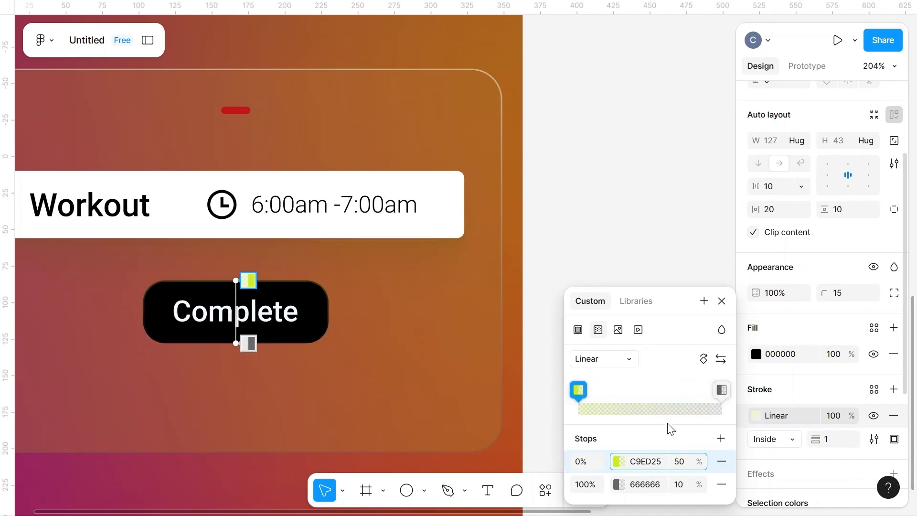
- Move the grey stop of the Complete button's stroke gradient to 62% and set the lime stop's opacity to 45%
{"action": "left_click_drag", "start_coordinate": [721, 389], "coordinate": [667, 391]}
{"action": "left_click", "coordinate": [691, 463]}
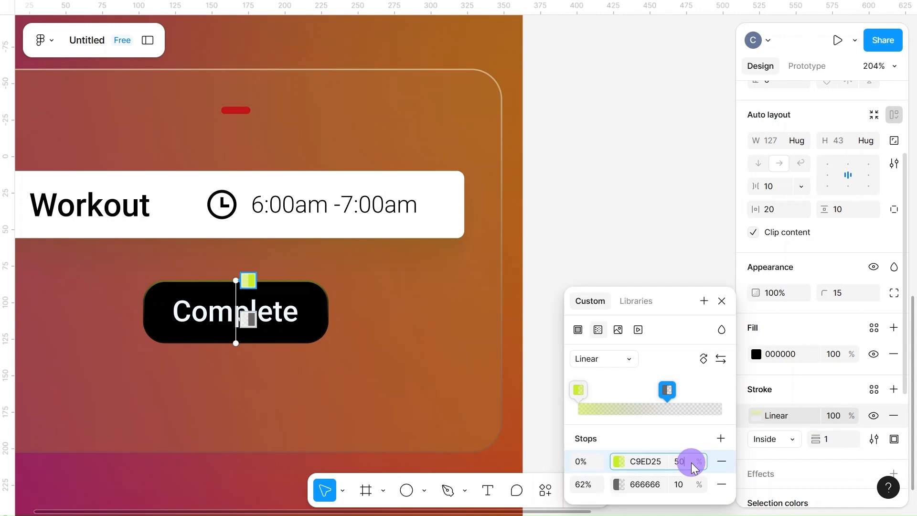
{"action": "key", "text": "Return"}
{"action": "left_click", "coordinate": [667, 433]}
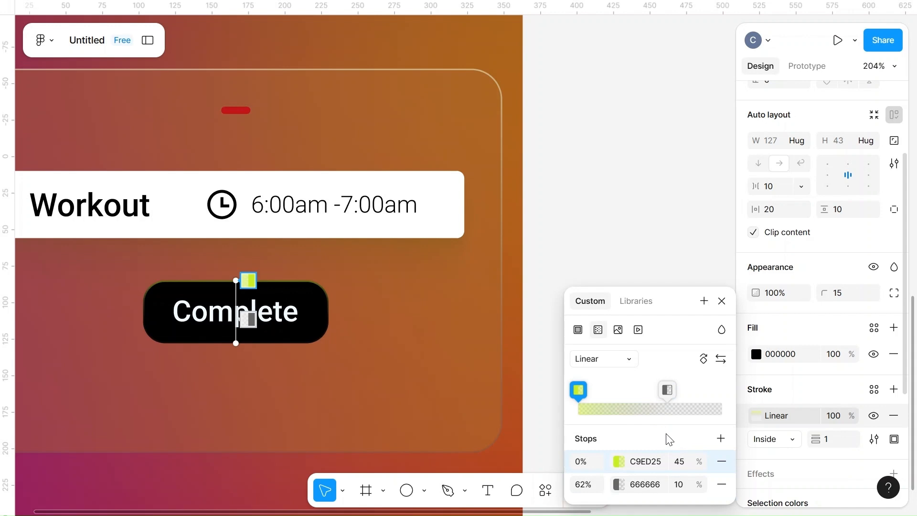
{"action": "left_click", "coordinate": [425, 284]}
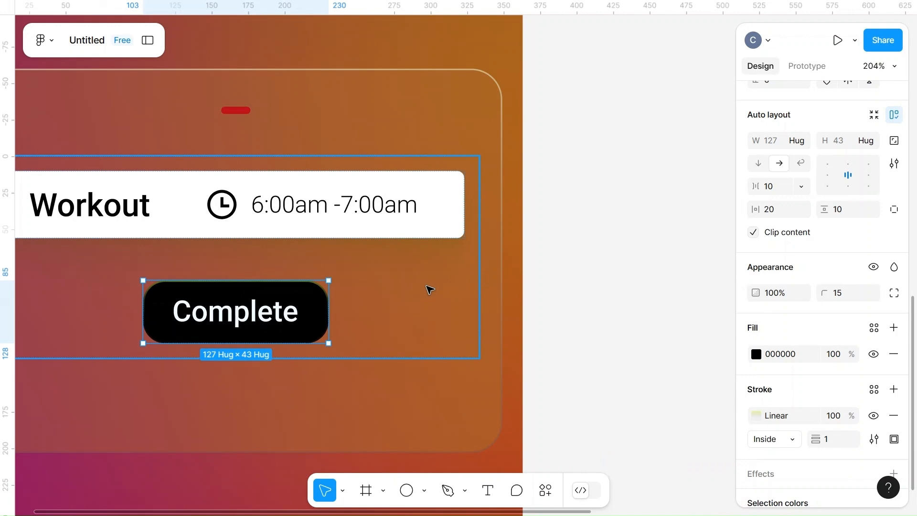
{"action": "scroll", "coordinate": [673, 290], "scroll_direction": "left", "scroll_amount": 3}
{"action": "left_click", "coordinate": [691, 296]}
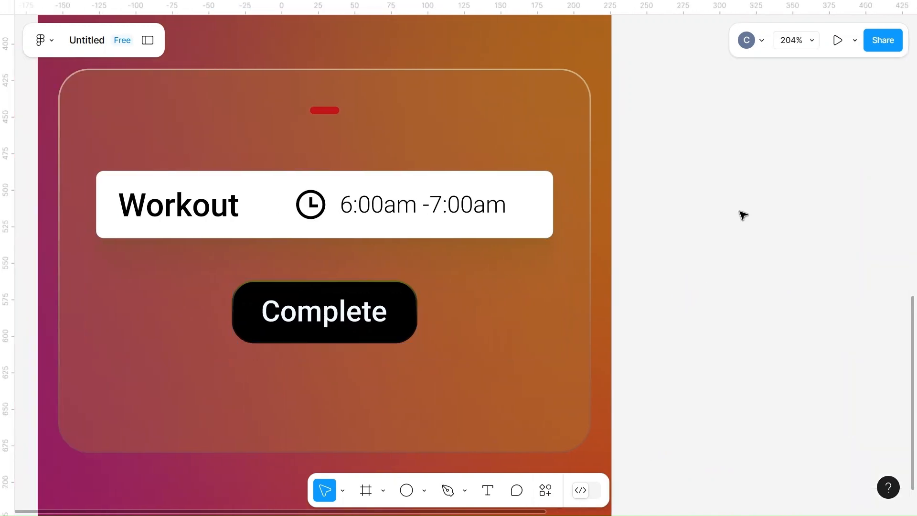
- Add an inside stroke of 0.4 weight to the small red handle bar atop the task sheet
{"action": "left_click", "coordinate": [325, 110]}
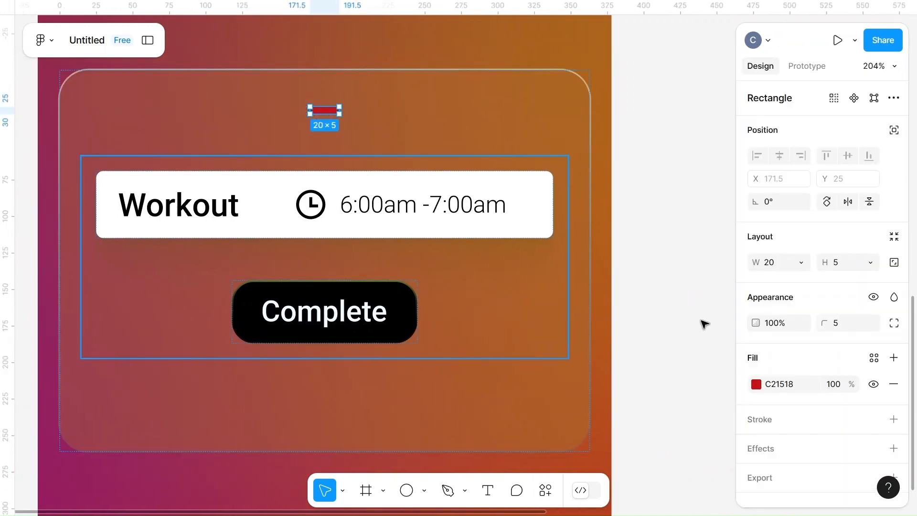
{"action": "scroll", "coordinate": [749, 468], "scroll_direction": "down", "scroll_amount": 1}
{"action": "left_click", "coordinate": [766, 404]}
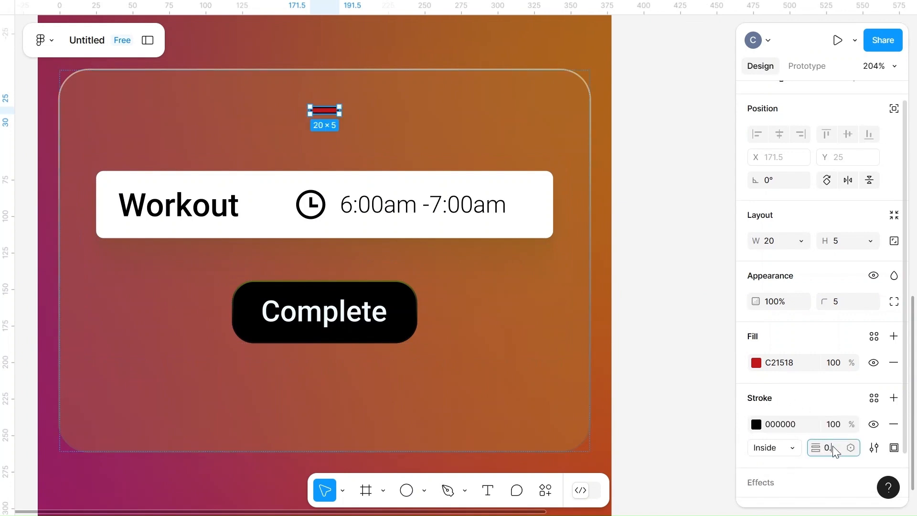
{"action": "left_click", "coordinate": [810, 404]}
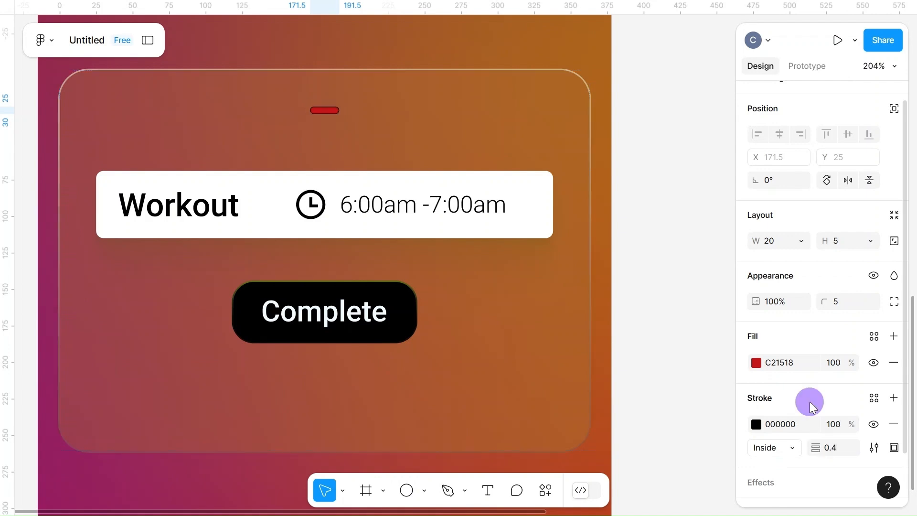
- Recolour the red handle bar's stroke to C9C7C7 at 30% opacity and convert it to a linear gradient
{"action": "left_click", "coordinate": [774, 430]}
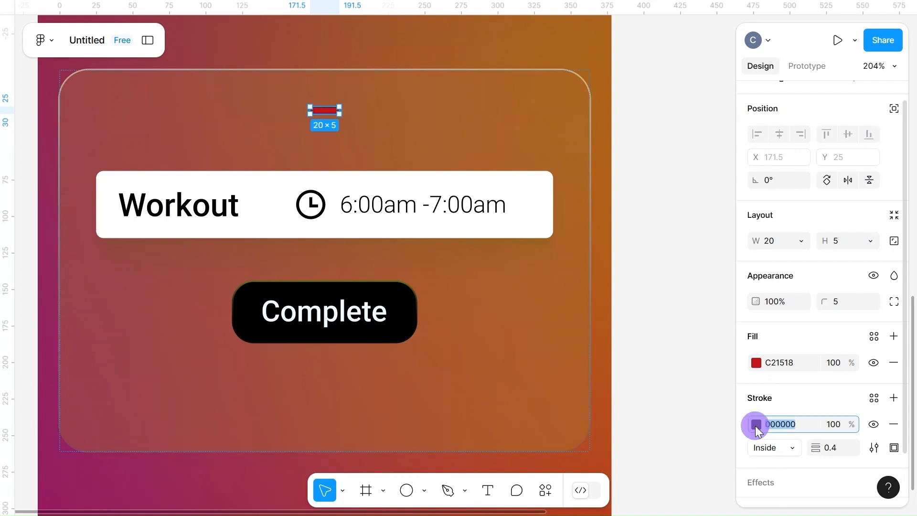
{"action": "left_click", "coordinate": [755, 425]}
{"action": "left_click", "coordinate": [702, 478]}
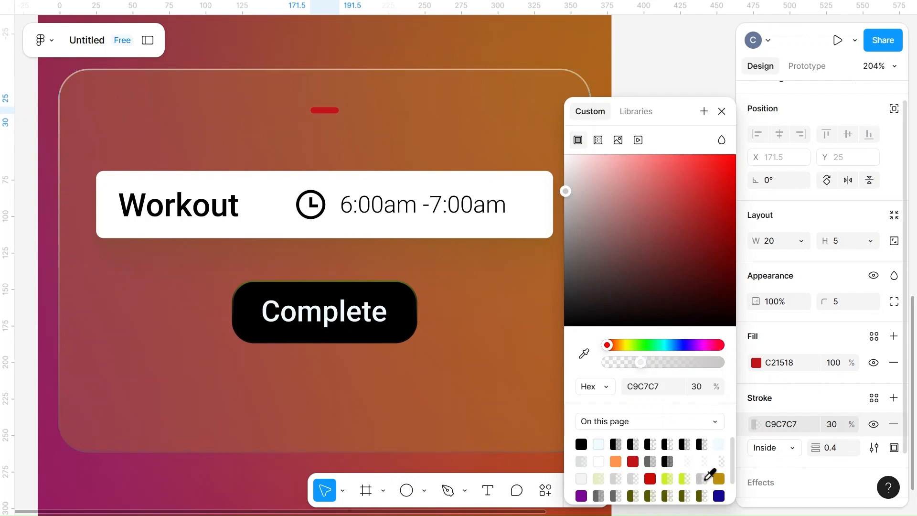
{"action": "left_click", "coordinate": [598, 140]}
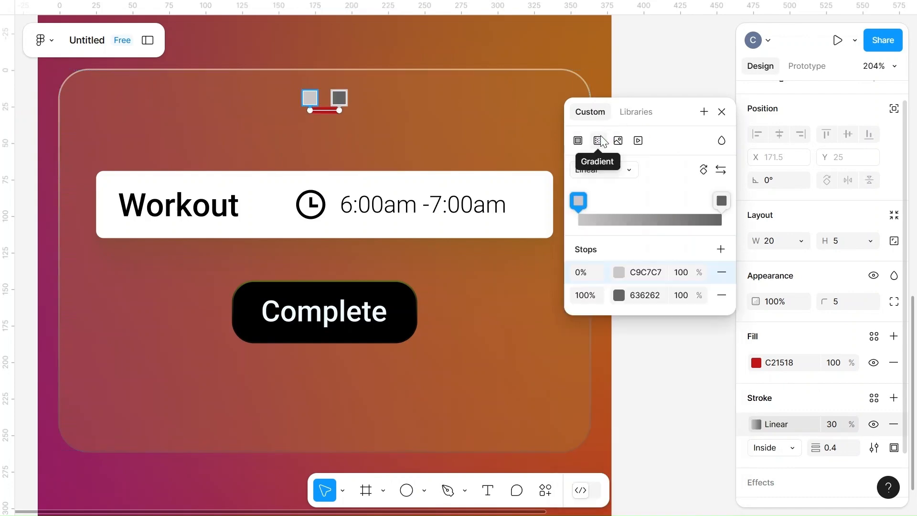
- Set the start stop of the handle bar's stroke gradient to 80% opacity and view the bar up close
{"action": "left_click", "coordinate": [668, 274]}
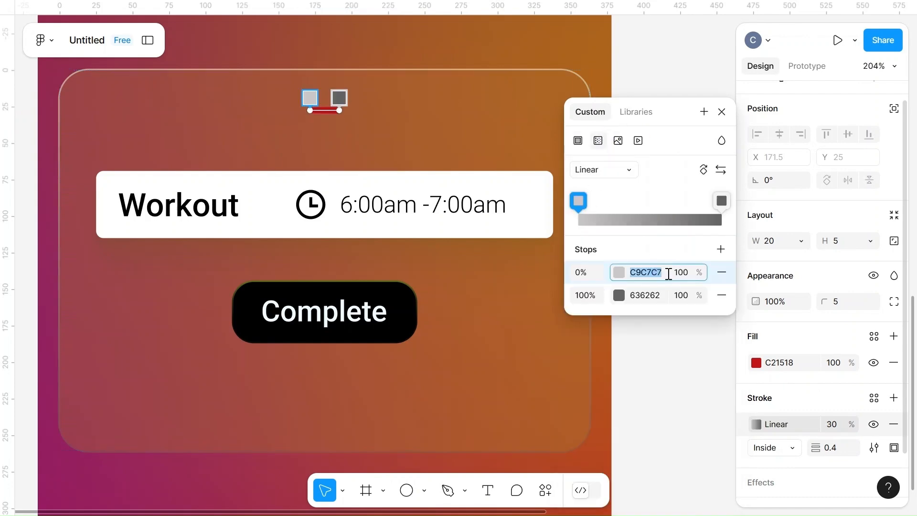
{"action": "left_click", "coordinate": [687, 275]}
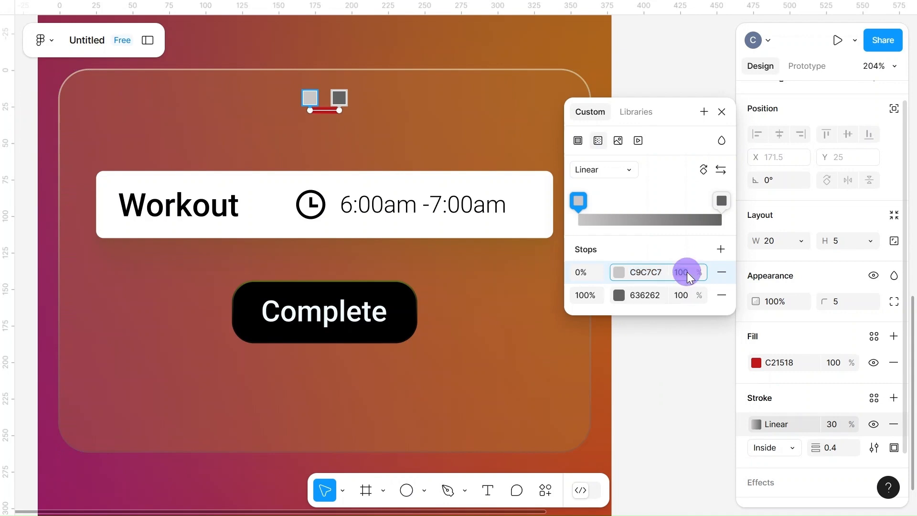
{"action": "left_click", "coordinate": [684, 297]}
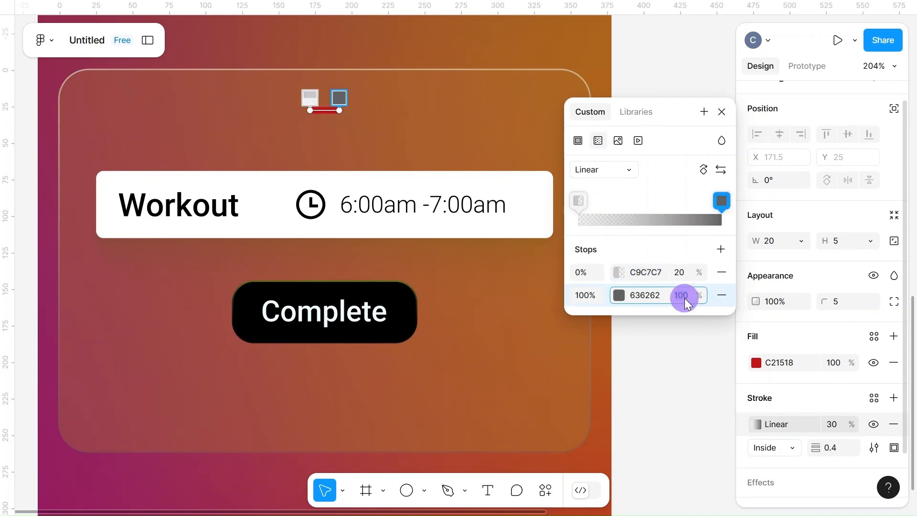
{"action": "left_click", "coordinate": [686, 272]}
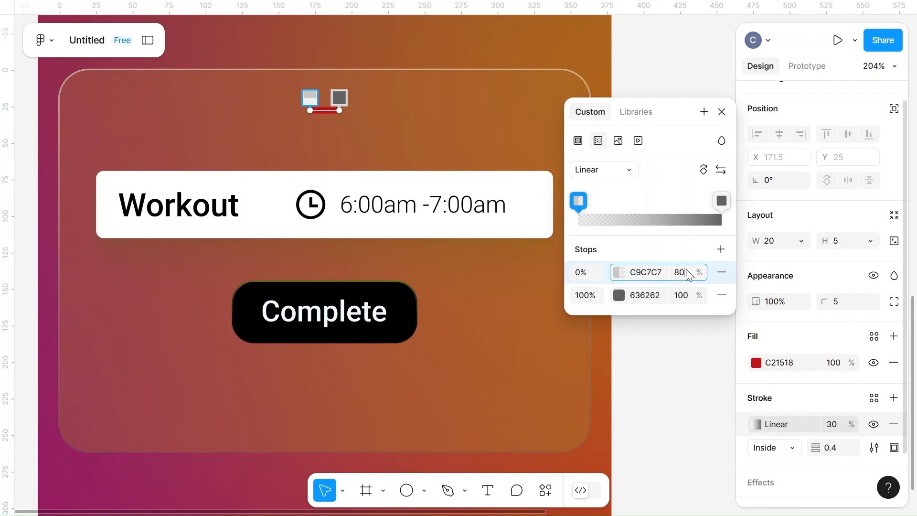
{"action": "left_click", "coordinate": [506, 141]}
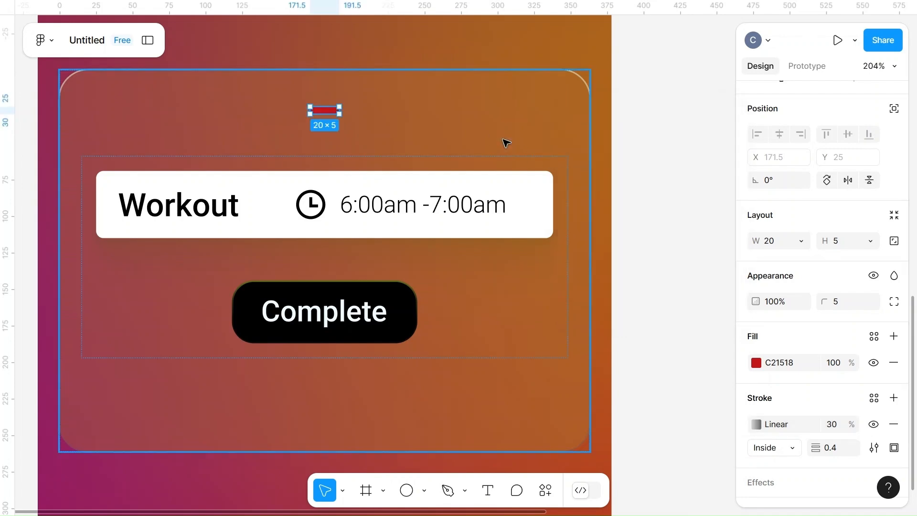
{"action": "left_click", "coordinate": [452, 138]}
{"action": "scroll", "coordinate": [426, 119], "scroll_direction": "up", "scroll_amount": 10}
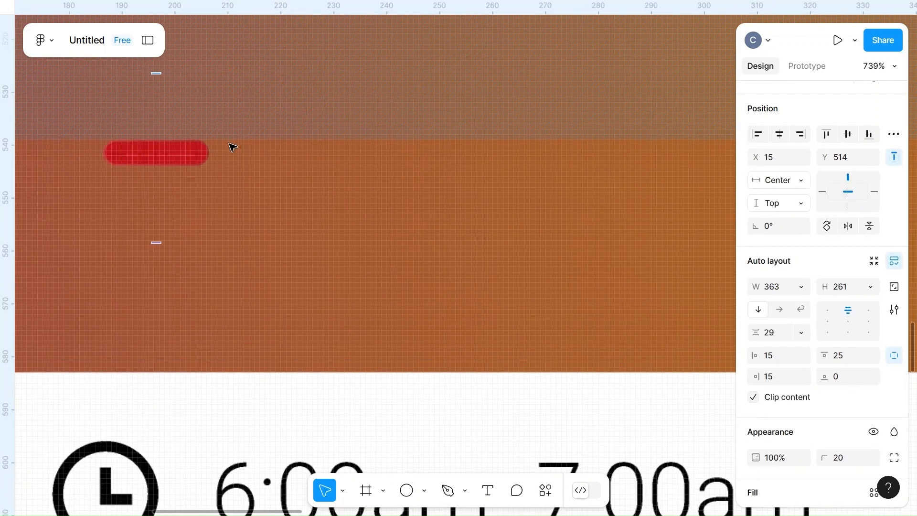
- Shift the starting handle of the task sheet's linear stroke gradient slightly to the left of the sheet's centre, near its top edge
{"action": "left_click", "coordinate": [181, 163]}
{"action": "scroll", "coordinate": [671, 344], "scroll_direction": "down", "scroll_amount": 5}
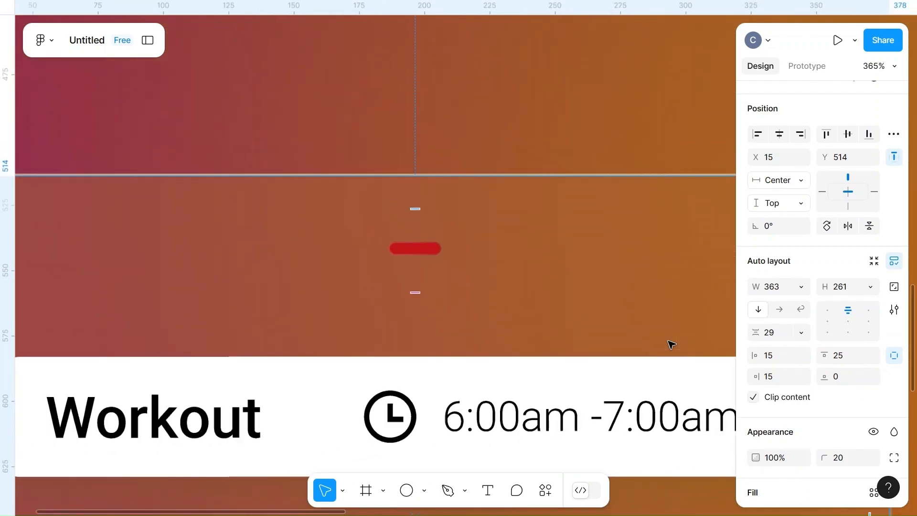
{"action": "scroll", "coordinate": [818, 449], "scroll_direction": "down", "scroll_amount": 3}
{"action": "scroll", "coordinate": [778, 454], "scroll_direction": "down", "scroll_amount": 1}
{"action": "left_click", "coordinate": [760, 424]}
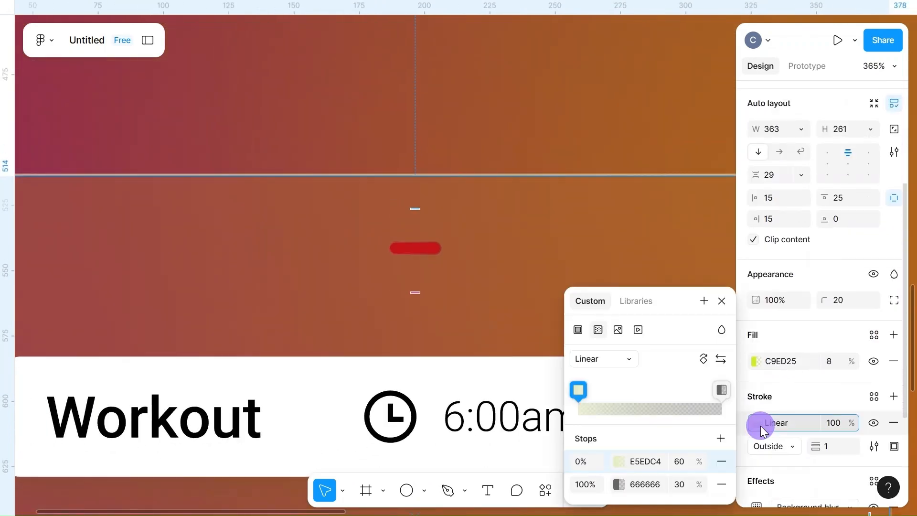
{"action": "mouse_move", "coordinate": [412, 177]}
{"action": "left_mouse_down"}
{"action": "mouse_move", "coordinate": [417, 172]}
{"action": "mouse_move", "coordinate": [337, 205]}
{"action": "left_mouse_up"}
{"action": "scroll", "coordinate": [336, 206], "scroll_direction": "down", "scroll_amount": 5}
{"action": "scroll", "coordinate": [336, 205], "scroll_direction": "down", "scroll_amount": 3}
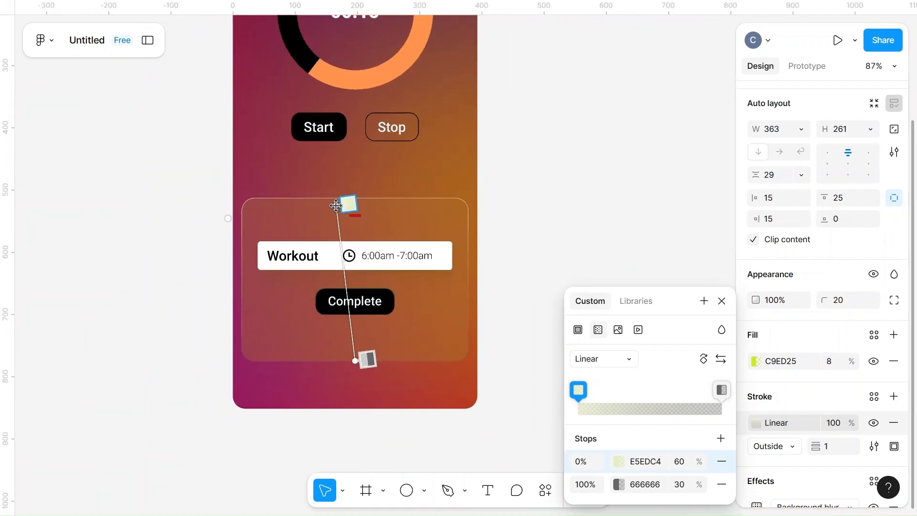
{"action": "left_click", "coordinate": [548, 279]}
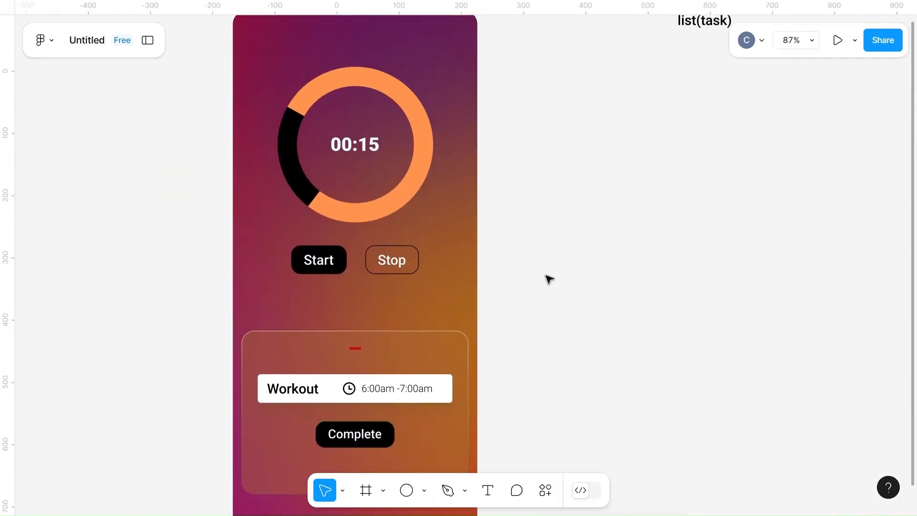
- Duplicate the finished iPhone 16 - 1 frame to create a second screen
{"action": "scroll", "coordinate": [548, 278], "scroll_direction": "down", "scroll_amount": 3}
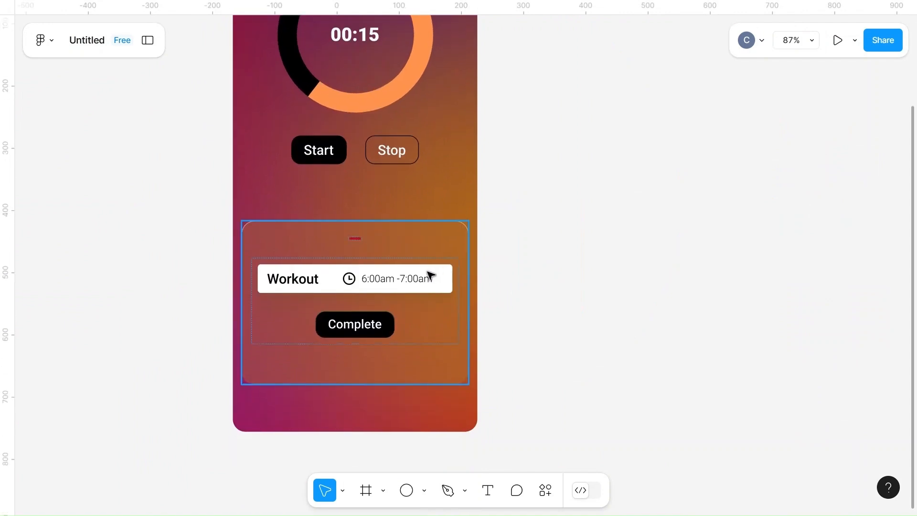
{"action": "scroll", "coordinate": [428, 274], "scroll_direction": "down", "scroll_amount": 3}
{"action": "scroll", "coordinate": [429, 274], "scroll_direction": "right", "scroll_amount": 5}
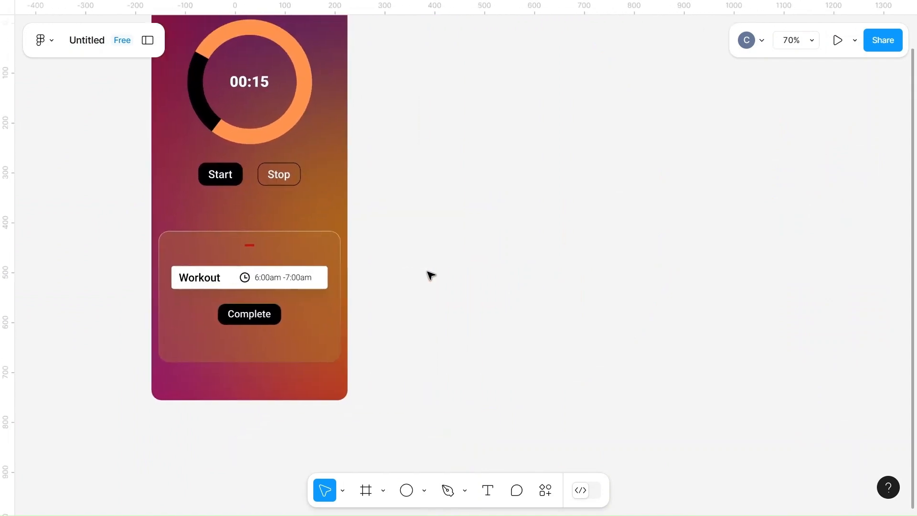
{"action": "scroll", "coordinate": [430, 275], "scroll_direction": "down", "scroll_amount": 2}
{"action": "scroll", "coordinate": [430, 275], "scroll_direction": "up", "scroll_amount": 3}
{"action": "scroll", "coordinate": [430, 274], "scroll_direction": "up", "scroll_amount": 3}
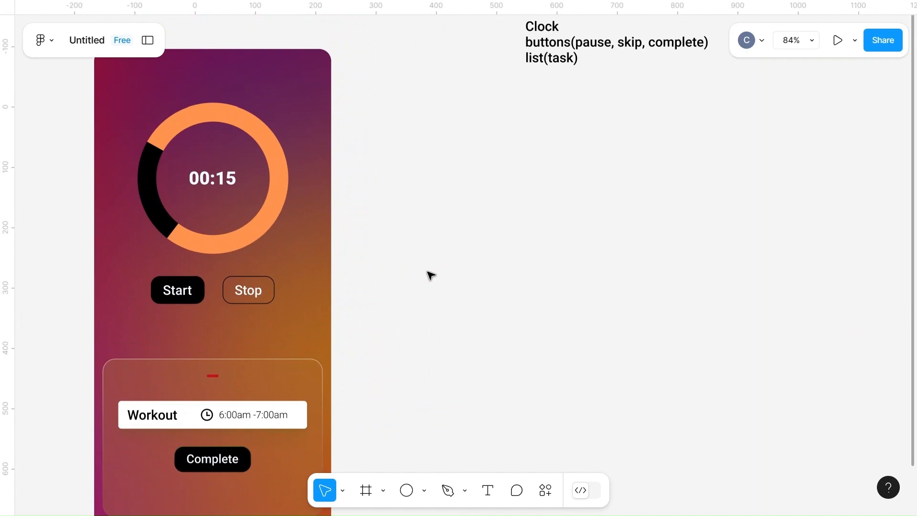
{"action": "scroll", "coordinate": [430, 274], "scroll_direction": "down", "scroll_amount": 4}
{"action": "left_click", "coordinate": [221, 142]}
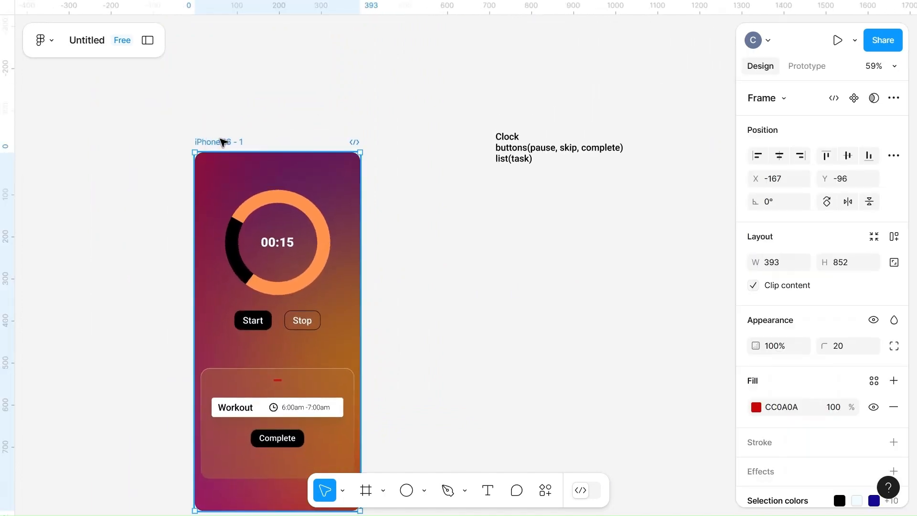
{"action": "key", "text": "ctrl+d"}
{"action": "scroll", "coordinate": [534, 273], "scroll_direction": "down", "scroll_amount": 3}
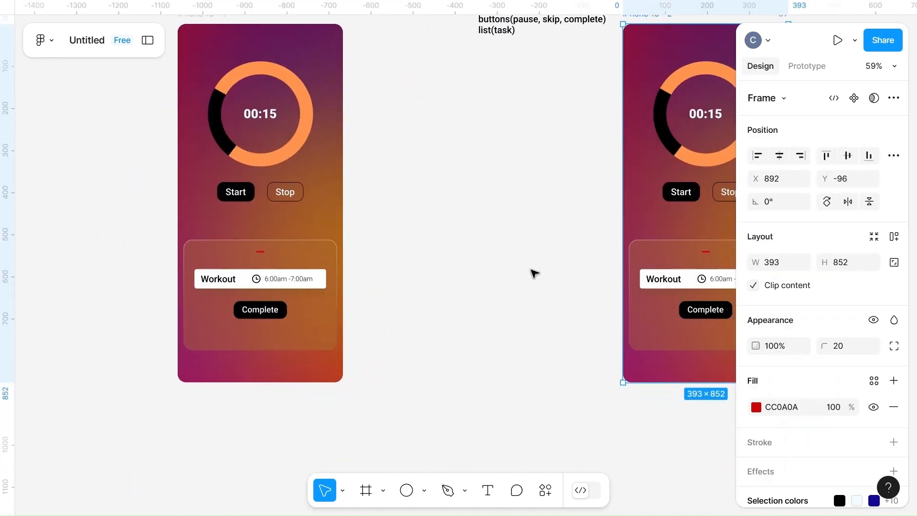
- Delete the planning notes text between the two frames and move the iPhone 16 - 2 frame closer to the first
{"action": "scroll", "coordinate": [534, 273], "scroll_direction": "down", "scroll_amount": 5}
{"action": "double_click", "coordinate": [440, 141]}
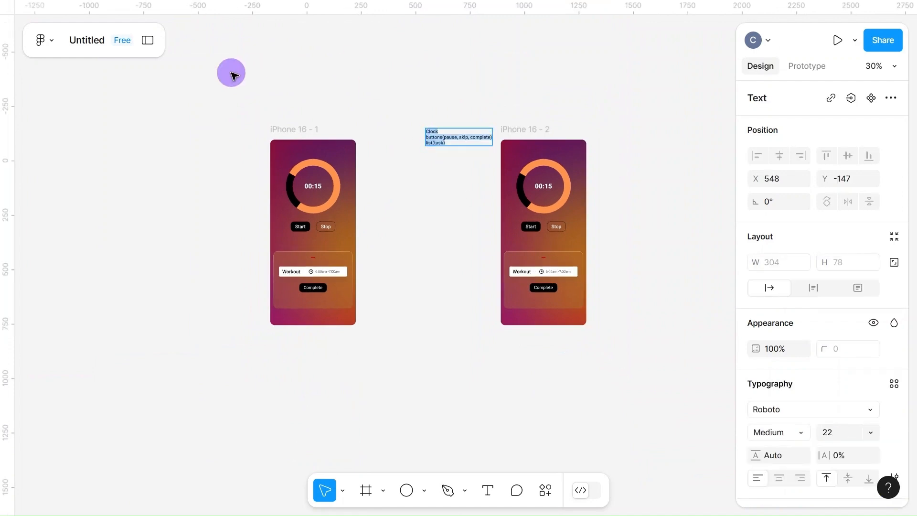
{"action": "left_click_drag", "start_coordinate": [231, 72], "coordinate": [138, 112]}
{"action": "left_click_drag", "start_coordinate": [451, 139], "coordinate": [337, 108]}
{"action": "left_click", "coordinate": [462, 155]}
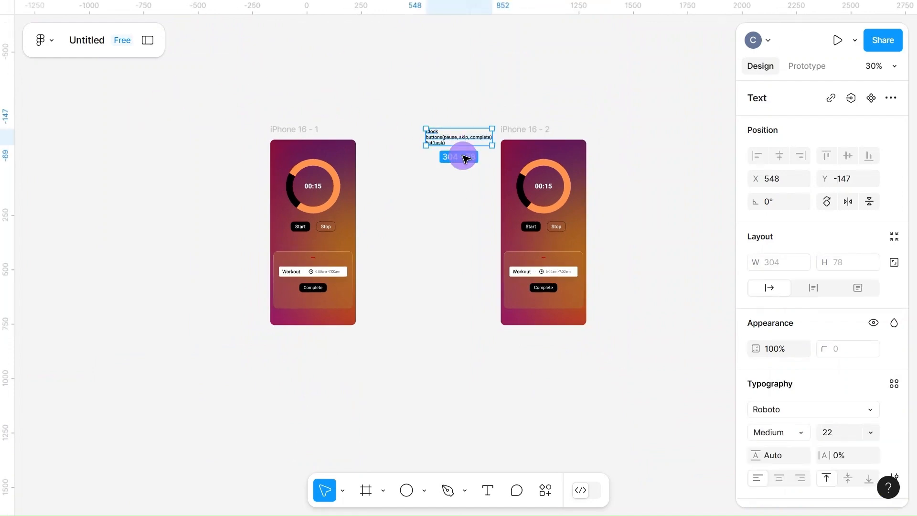
{"action": "key", "text": "Delete"}
{"action": "left_click_drag", "start_coordinate": [528, 129], "coordinate": [433, 126]}
{"action": "left_click", "coordinate": [575, 165]}
- Duplicate the Workout row and Complete button group inside the second screen's task sheet
{"action": "scroll", "coordinate": [577, 166], "scroll_direction": "down", "scroll_amount": 5}
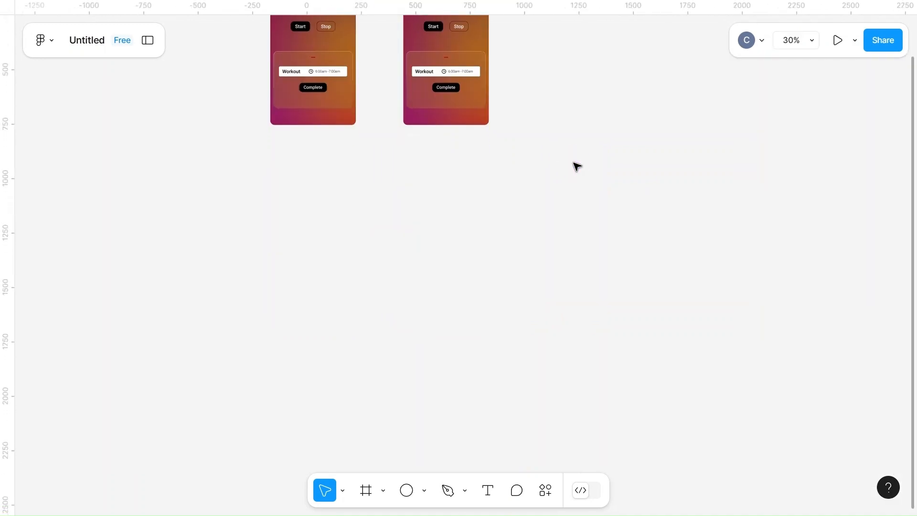
{"action": "scroll", "coordinate": [577, 166], "scroll_direction": "up", "scroll_amount": 6}
{"action": "scroll", "coordinate": [577, 166], "scroll_direction": "left", "scroll_amount": 2}
{"action": "scroll", "coordinate": [577, 165], "scroll_direction": "down", "scroll_amount": 1}
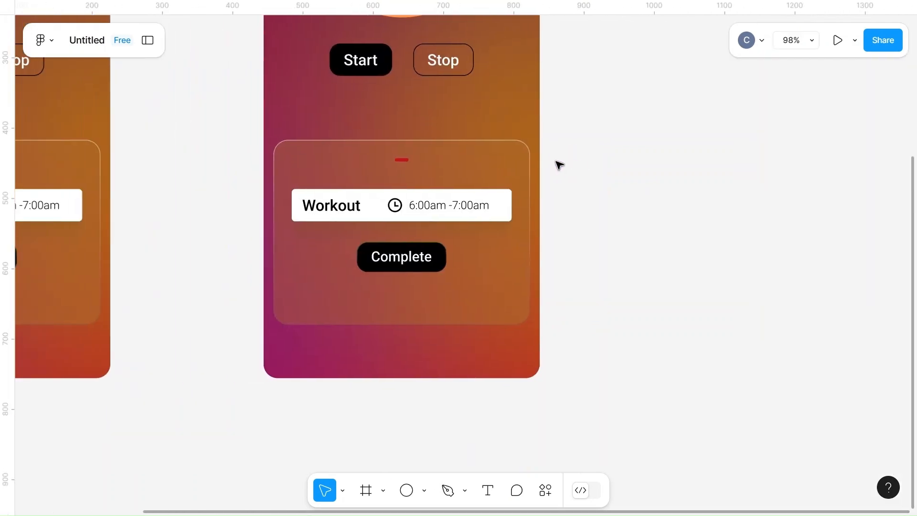
{"action": "left_click", "coordinate": [393, 161]}
{"action": "left_click", "coordinate": [438, 213]}
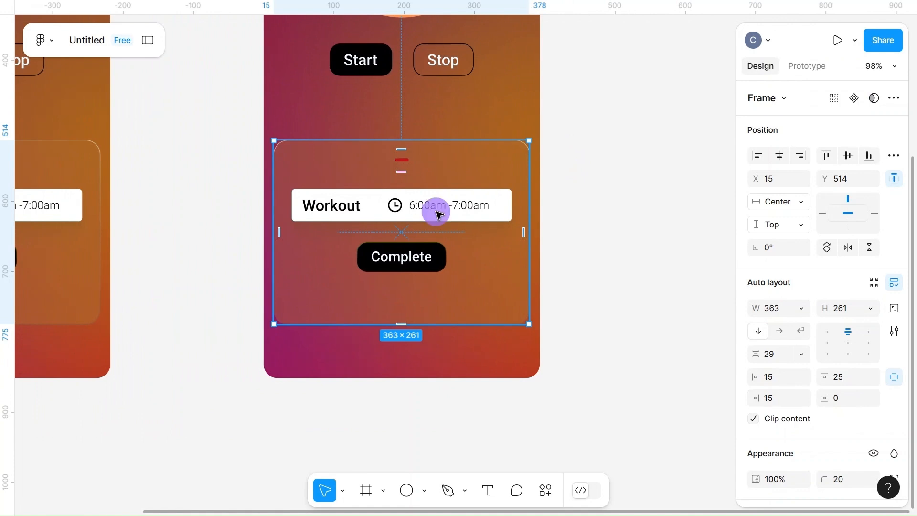
{"action": "key", "text": "ctrl+d"}
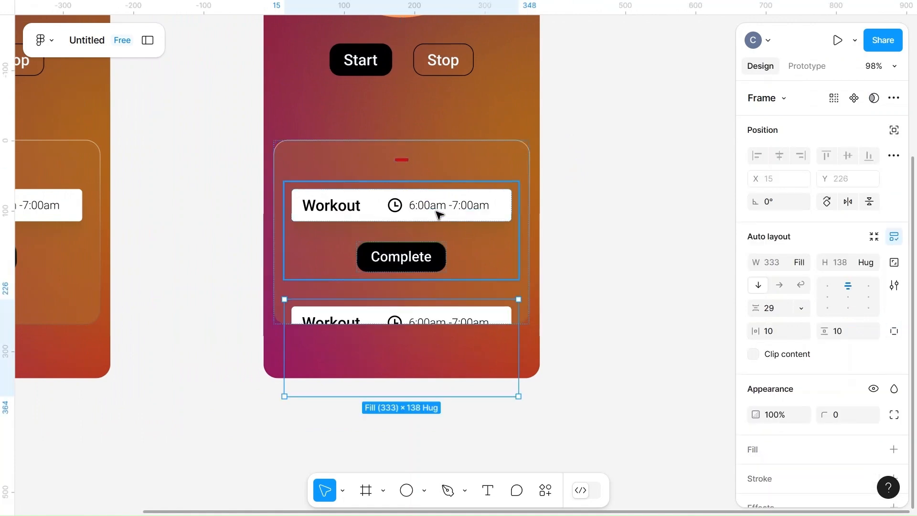
- Extend the second screen's task sheet downward and move it up over the Start and Stop buttons, fitting both task groups
{"action": "left_click", "coordinate": [638, 226]}
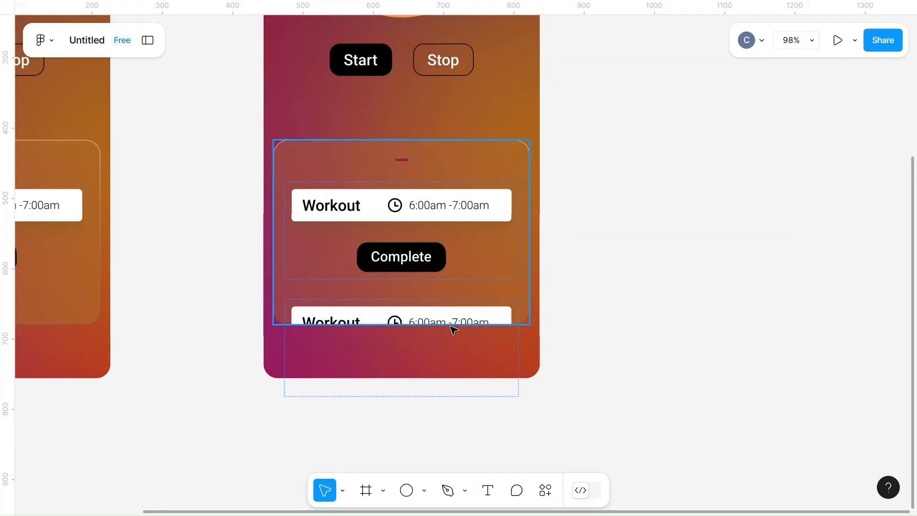
{"action": "left_click_drag", "start_coordinate": [422, 325], "coordinate": [423, 377]}
{"action": "left_click_drag", "start_coordinate": [468, 173], "coordinate": [467, 90]}
{"action": "left_click_drag", "start_coordinate": [465, 292], "coordinate": [467, 359]}
- Delete the Complete button from the duplicated lower task group
{"action": "left_click", "coordinate": [415, 294]}
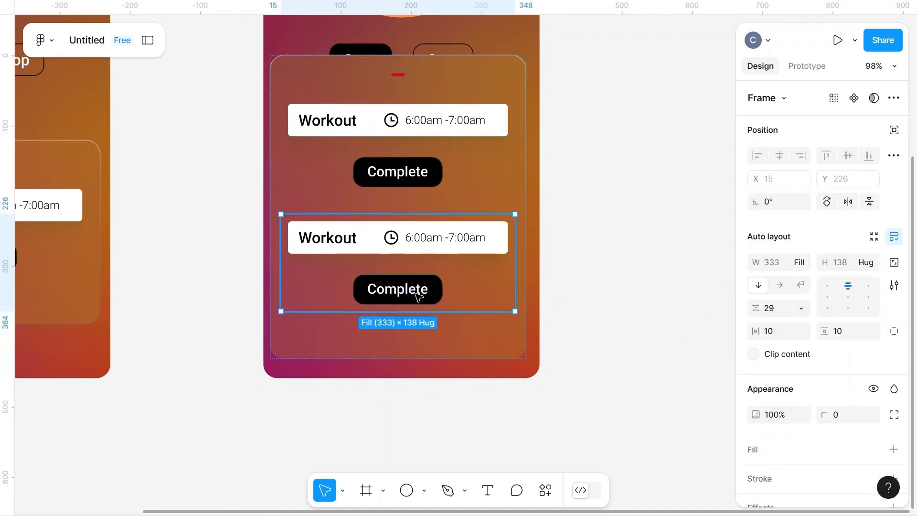
{"action": "left_click", "coordinate": [415, 293]}
{"action": "key", "text": "Delete"}
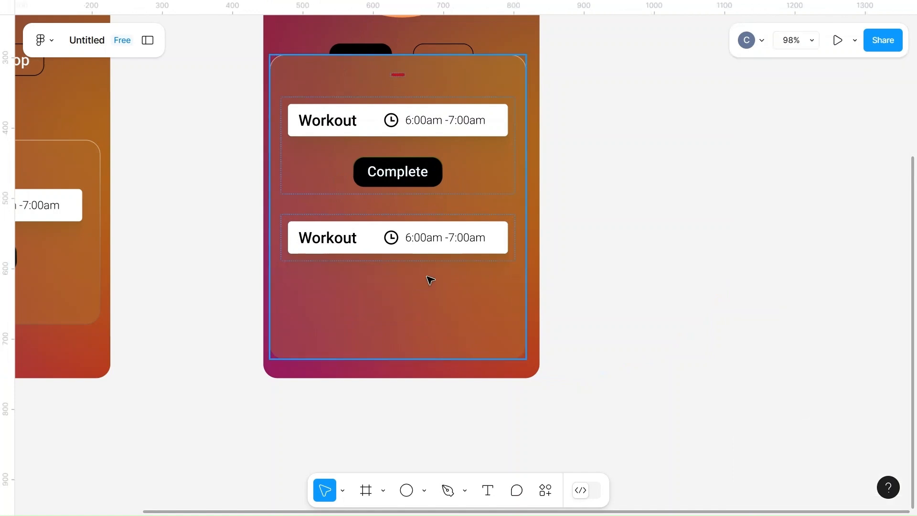
- Change the time in the lower Workout row to 7:00am -8:00am
{"action": "left_click", "coordinate": [417, 242]}
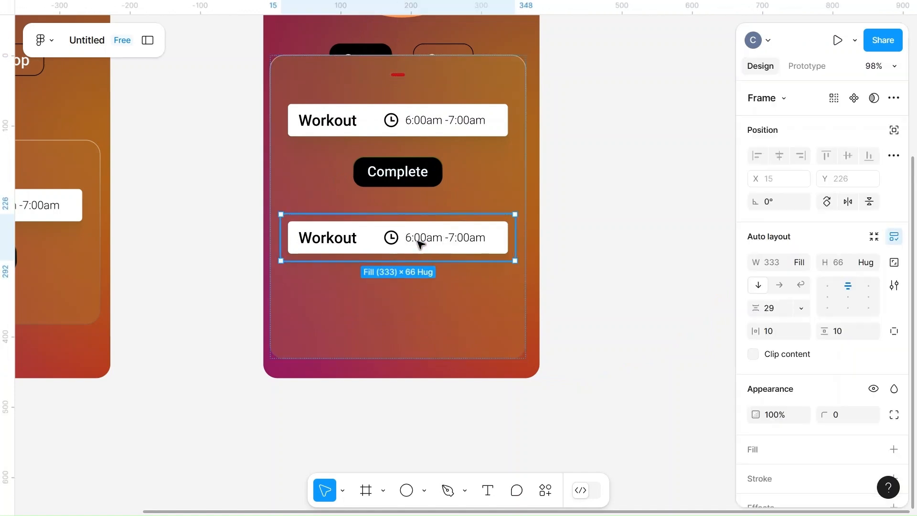
{"action": "left_click", "coordinate": [429, 237]}
{"action": "left_click", "coordinate": [424, 243]}
{"action": "left_click", "coordinate": [424, 243]}
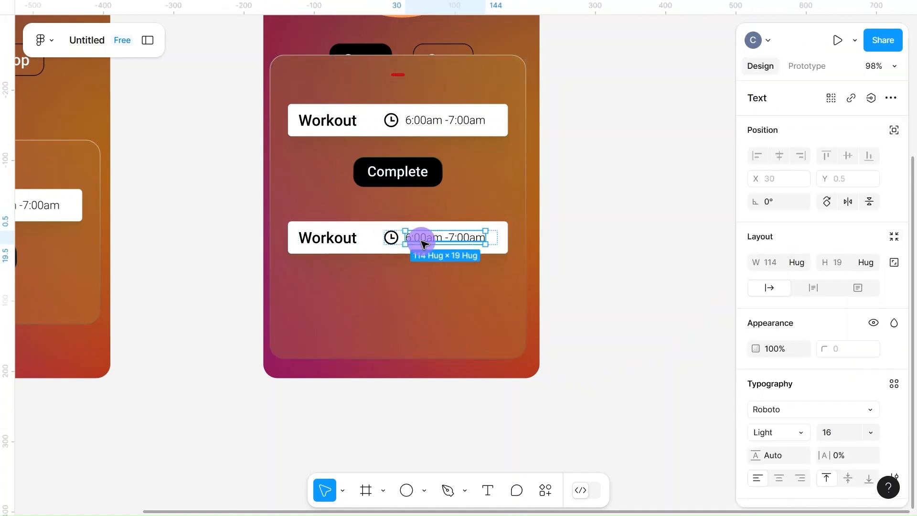
{"action": "double_click", "coordinate": [424, 243]}
{"action": "left_click", "coordinate": [422, 244]}
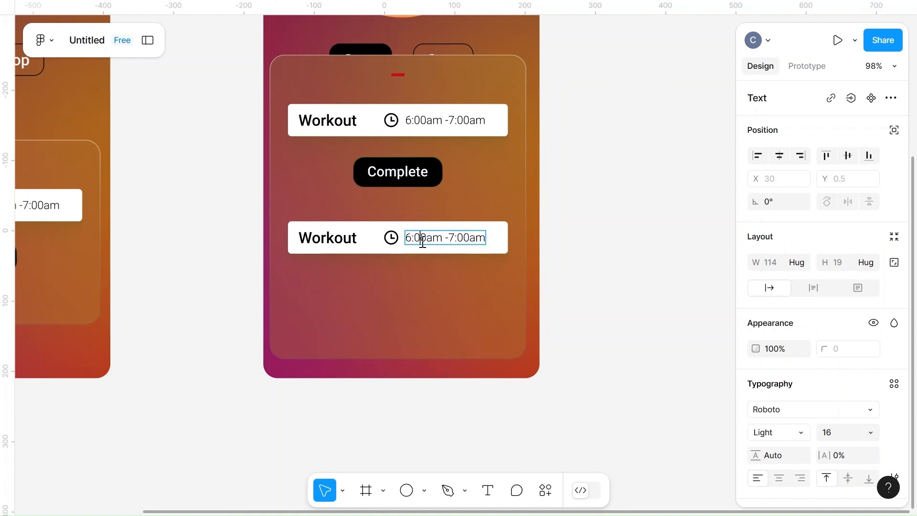
{"action": "key", "text": "BackSpace"}
{"action": "type", "text": "7"}
{"action": "key", "text": "BackSpace"}
{"action": "type", "text": "8"}
- Retitle the lower Workout row as Breakfast
{"action": "double_click", "coordinate": [344, 238]}
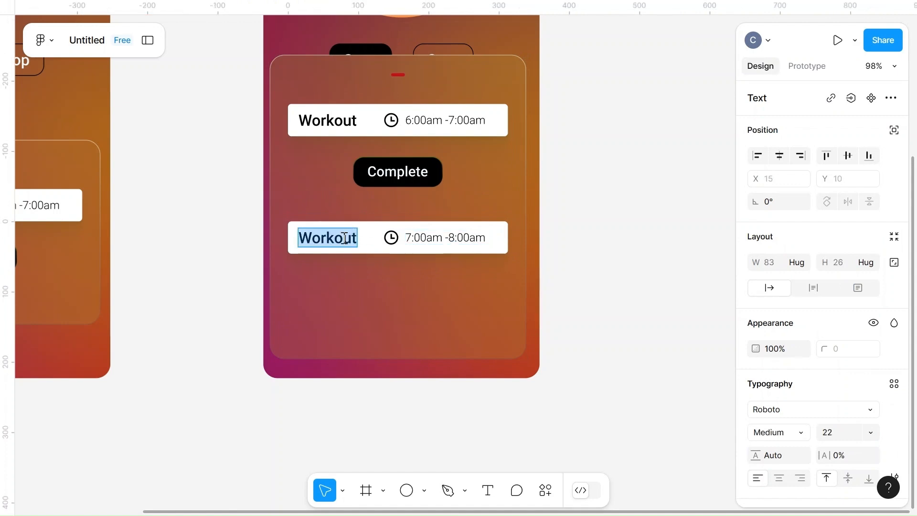
{"action": "key", "text": "BackSpace"}
{"action": "type", "text": "Breakfast"}
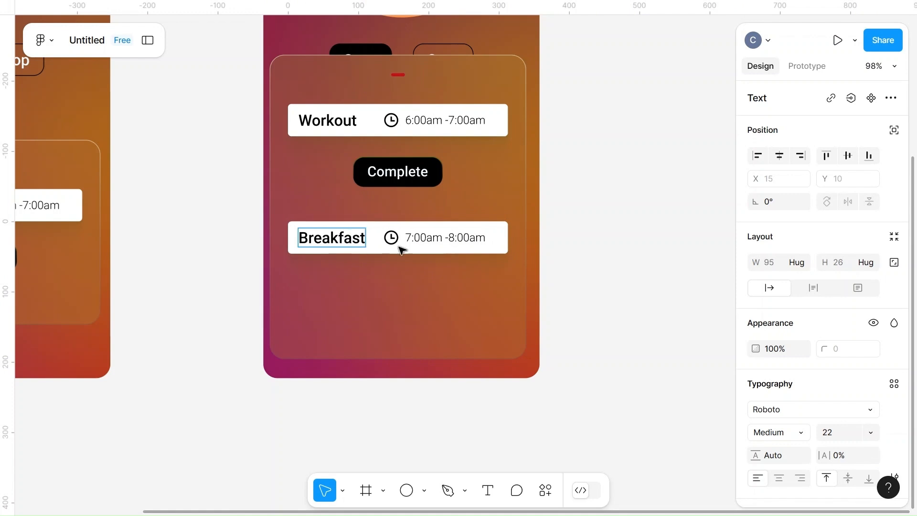
{"action": "key", "text": "Escape"}
- Duplicate the Breakfast row and retitle the copy Cycling
{"action": "left_click", "coordinate": [377, 242]}
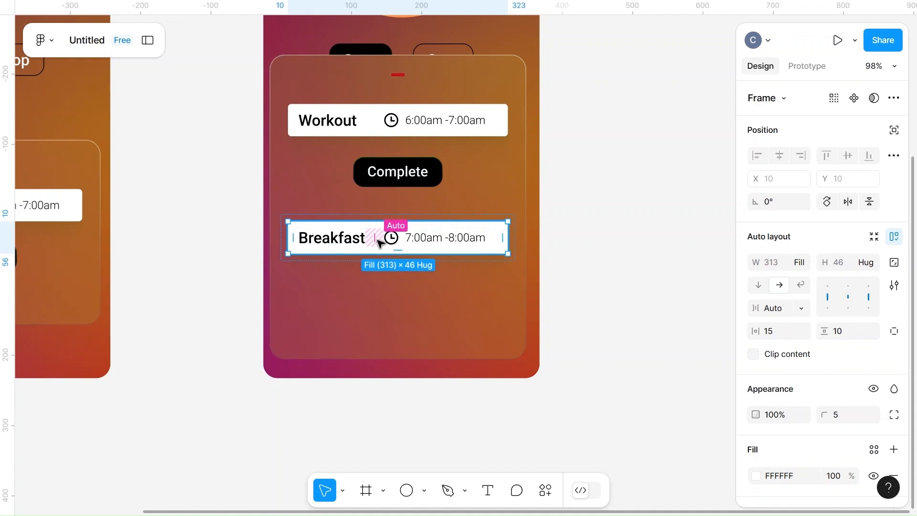
{"action": "key", "text": "ctrl+d"}
{"action": "double_click", "coordinate": [332, 294]}
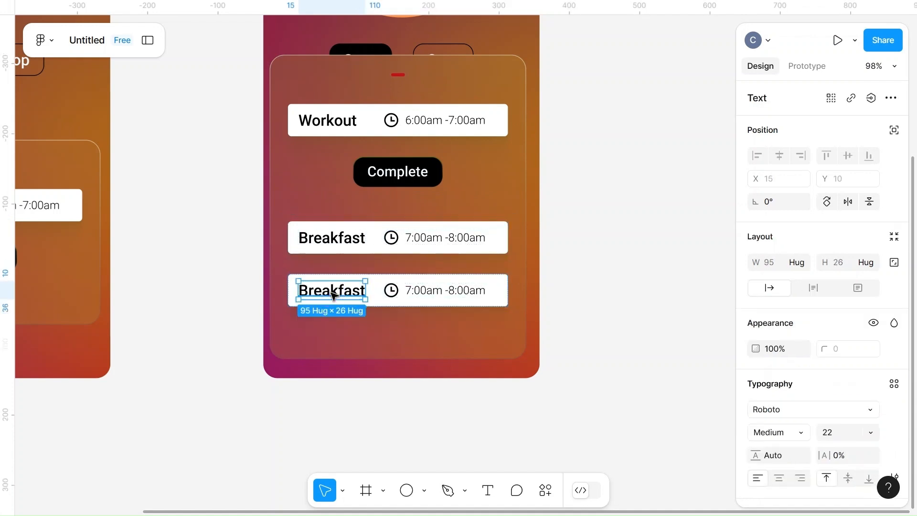
{"action": "double_click", "coordinate": [333, 294]}
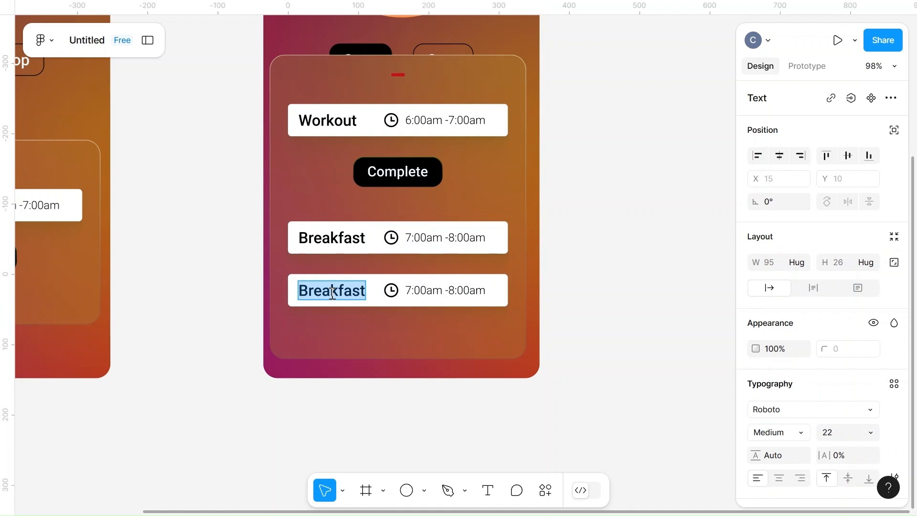
{"action": "type", "text": "cy"}
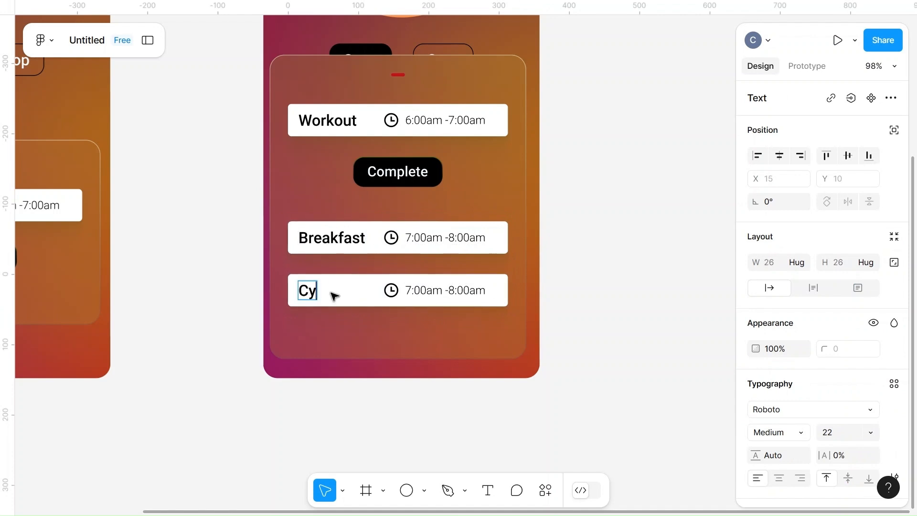
- Set the Cycling row's time to 8:00am - 9:00am
{"action": "double_click", "coordinate": [407, 290]}
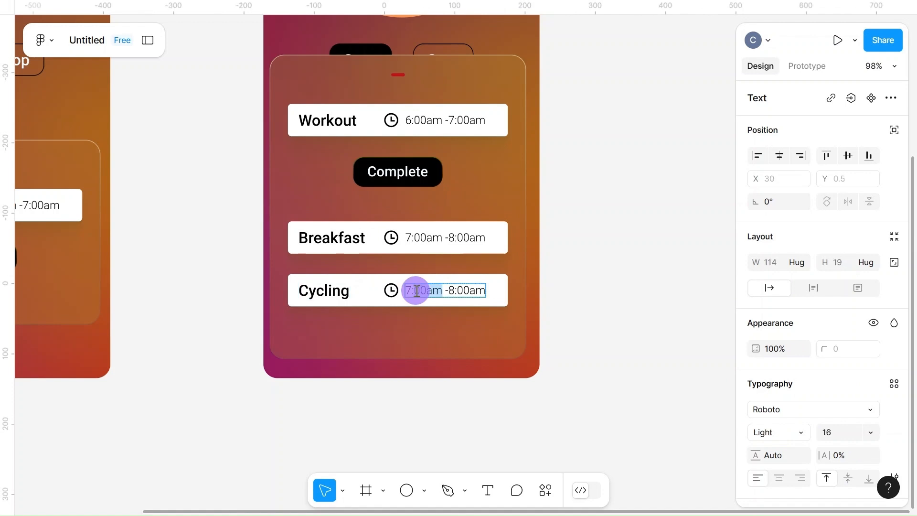
{"action": "left_click", "coordinate": [410, 289]}
{"action": "key", "text": "BackSpace"}
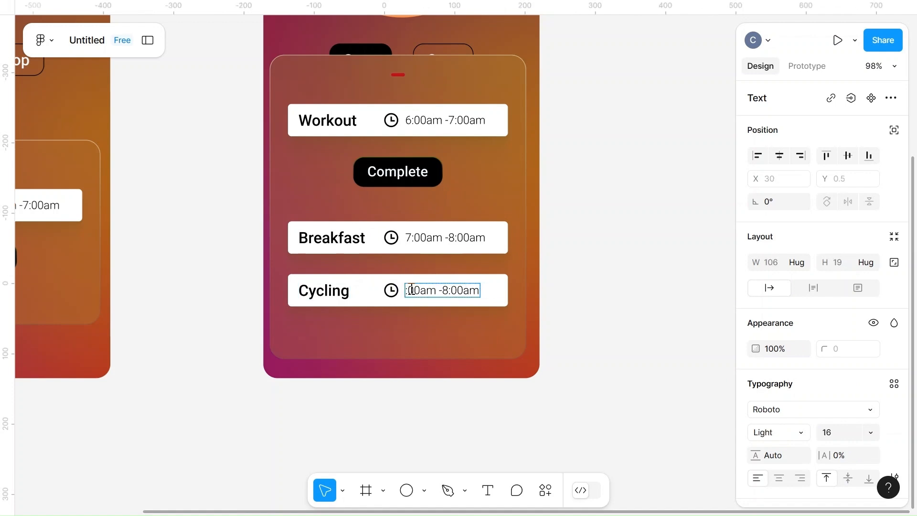
{"action": "type", "text": "8"}
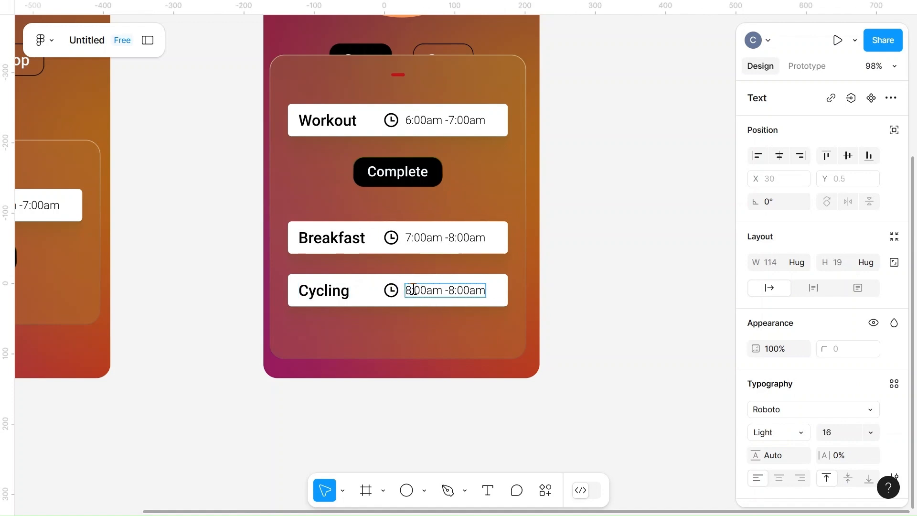
{"action": "left_click", "coordinate": [455, 290]}
{"action": "key", "text": "BackSpace"}
{"action": "type", "text": "9"}
{"action": "key", "text": "Left"}
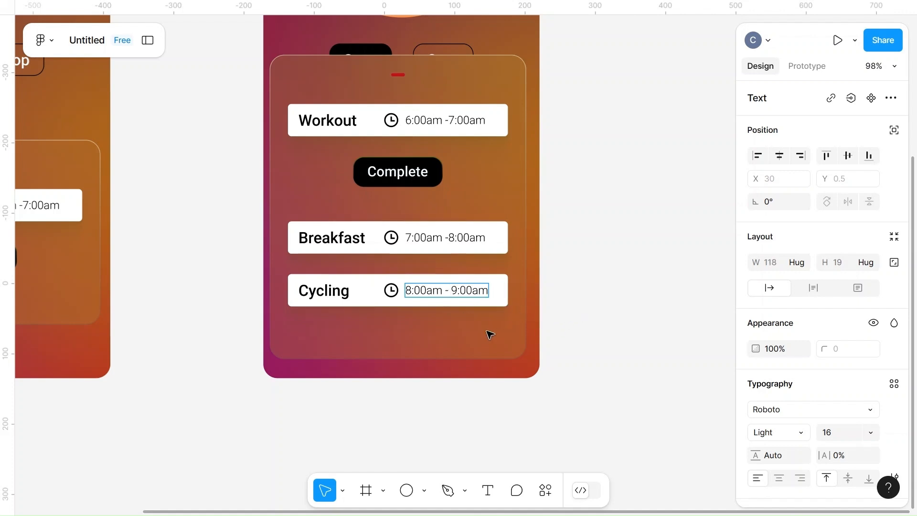
{"action": "key", "text": "Escape"}
- Duplicate the Cycling row on the second screen and retitle the upper of the two rows as Break
{"action": "left_click", "coordinate": [360, 301]}
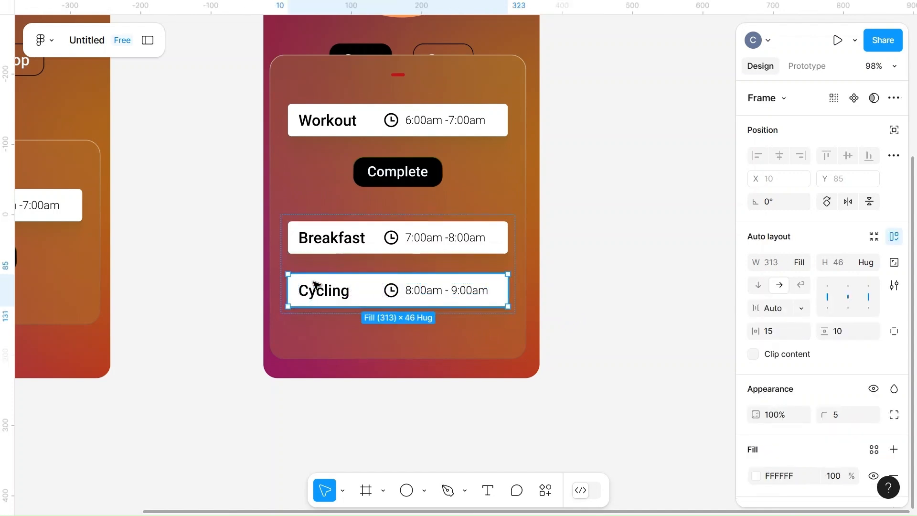
{"action": "key", "text": "ctrl+d"}
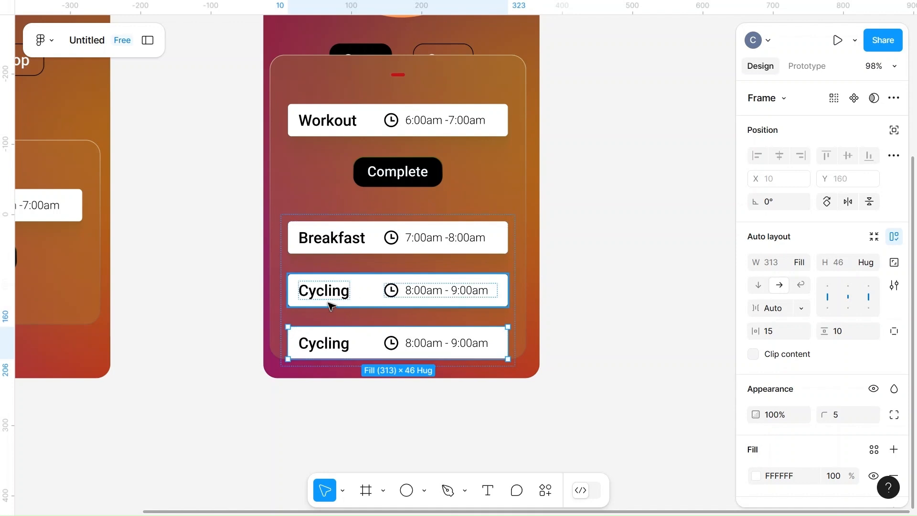
{"action": "double_click", "coordinate": [326, 289]}
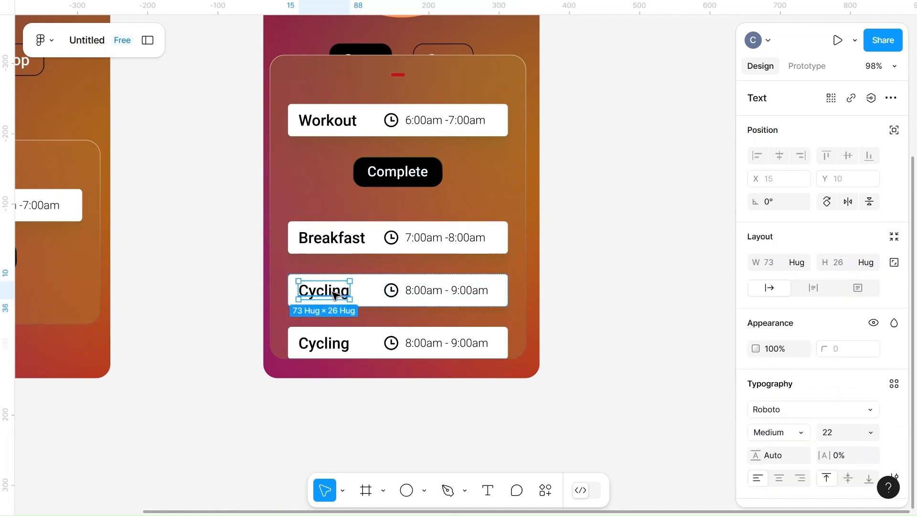
{"action": "double_click", "coordinate": [334, 295]}
{"action": "type", "text": "Brea"}
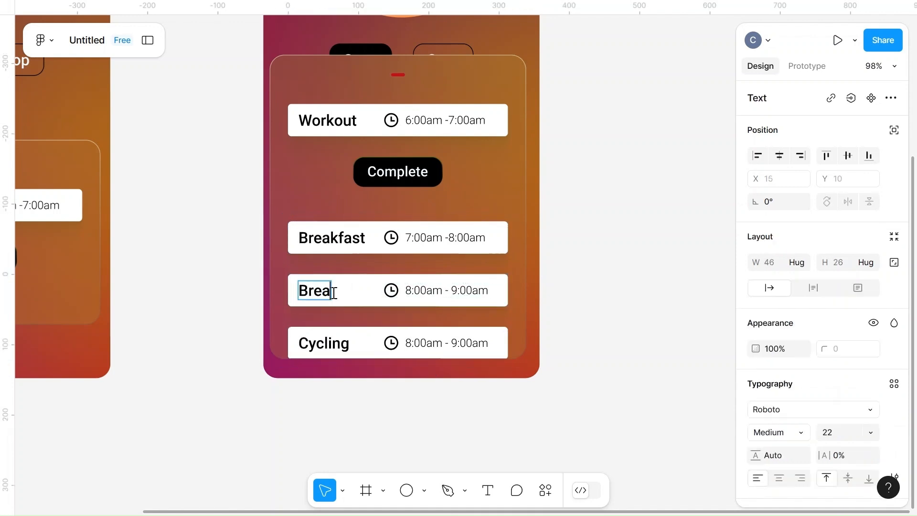
{"action": "type", "text": "k"}
{"action": "key", "text": "Escape"}
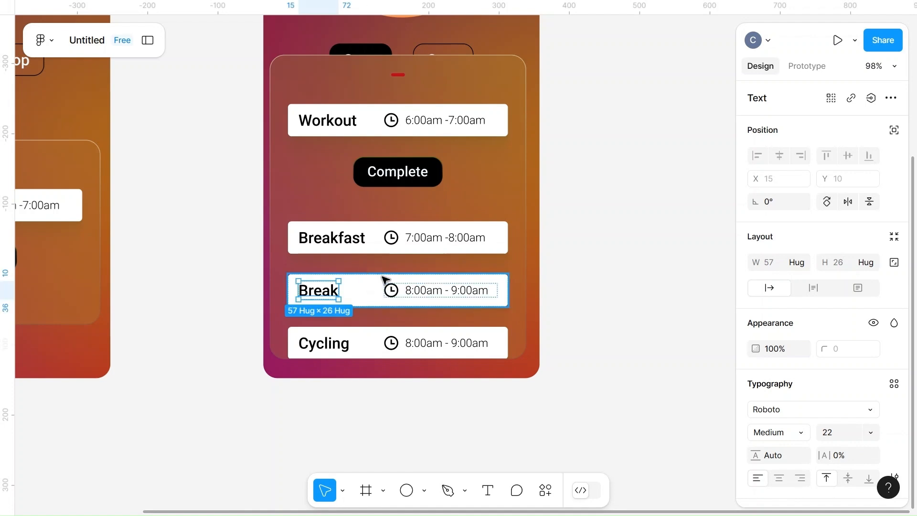
{"action": "left_click", "coordinate": [589, 293]}
- Change the start time in the Cycling row to 8:30am
{"action": "left_click", "coordinate": [410, 344]}
{"action": "left_click", "coordinate": [413, 346]}
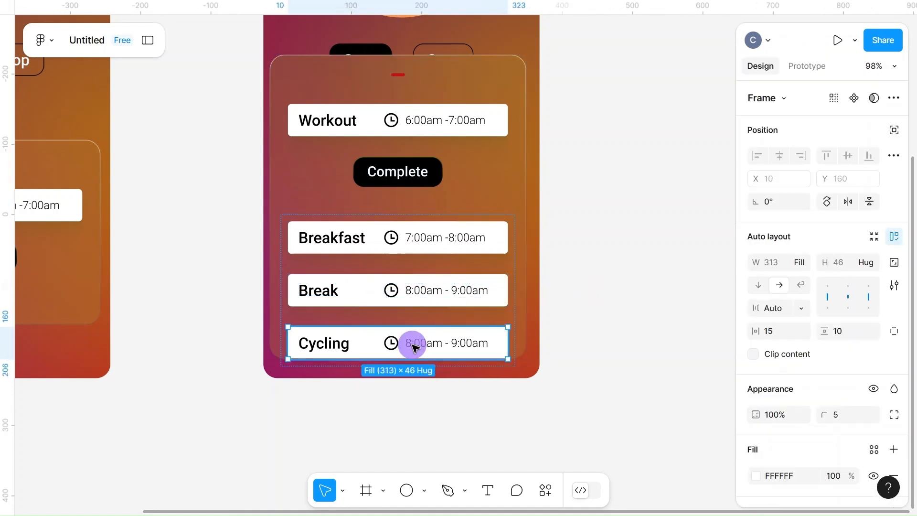
{"action": "left_click", "coordinate": [411, 348]}
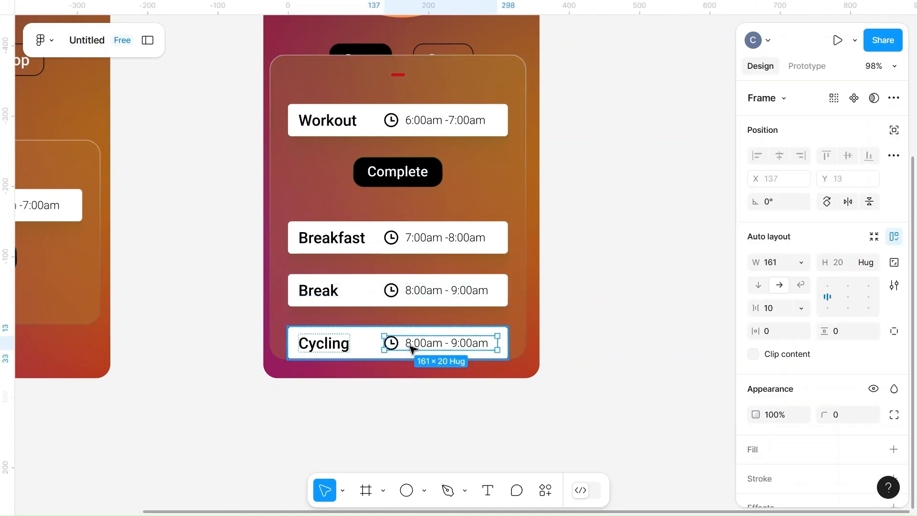
{"action": "left_click", "coordinate": [411, 348]}
{"action": "double_click", "coordinate": [412, 348]}
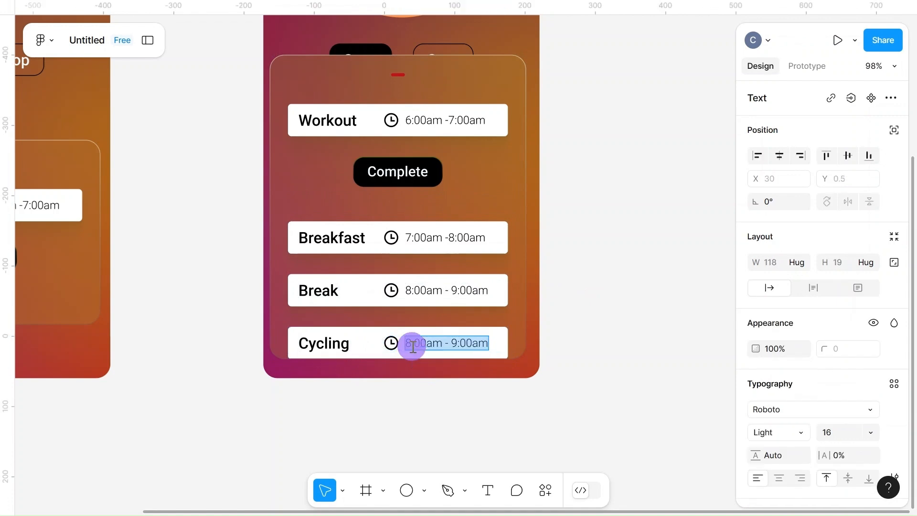
{"action": "left_click", "coordinate": [414, 347]}
{"action": "left_click", "coordinate": [420, 345]}
{"action": "key", "text": "BackSpace"}
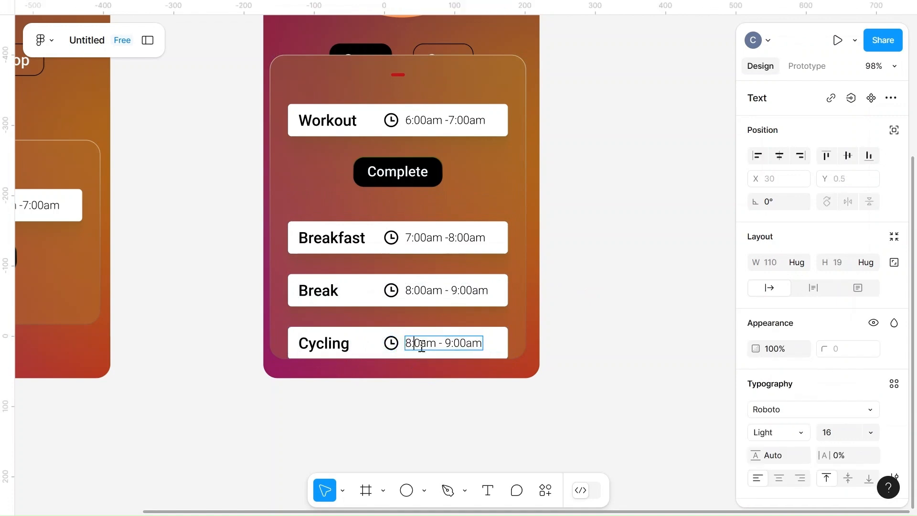
{"action": "type", "text": "3"}
- Change the end time in the Break row to 8:30am
{"action": "double_click", "coordinate": [466, 293]}
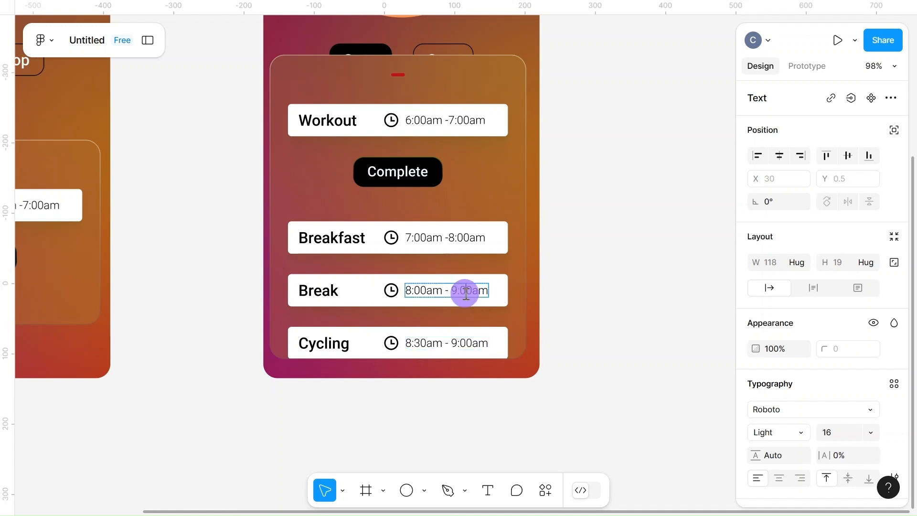
{"action": "left_click", "coordinate": [467, 291]}
{"action": "key", "text": "BackSpace"}
{"action": "type", "text": "3"}
{"action": "key", "text": "BackSpace"}
{"action": "type", "text": "8"}
{"action": "key", "text": "Escape"}
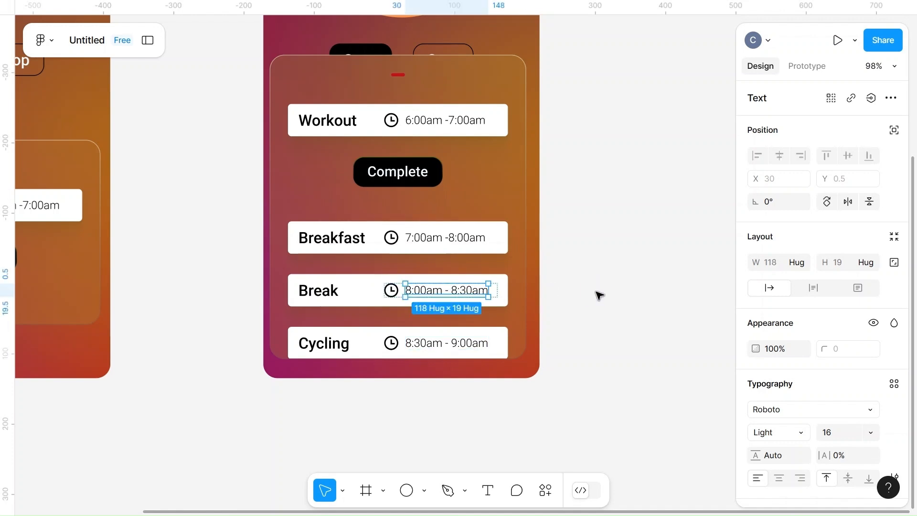
{"action": "left_click", "coordinate": [598, 294]}
- Extend the expanded task sheet downward to a height of 442 so the Cycling row fits inside
{"action": "left_click", "coordinate": [407, 225]}
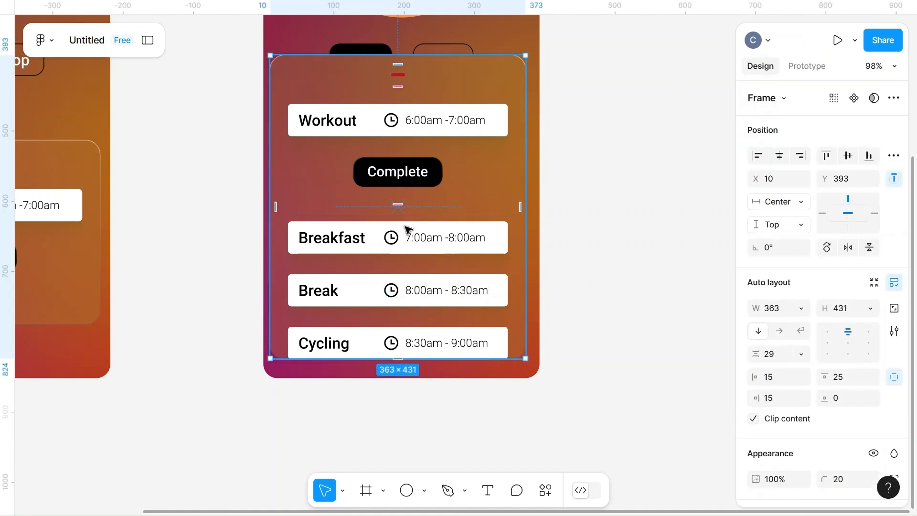
{"action": "left_click_drag", "start_coordinate": [425, 360], "coordinate": [425, 366]}
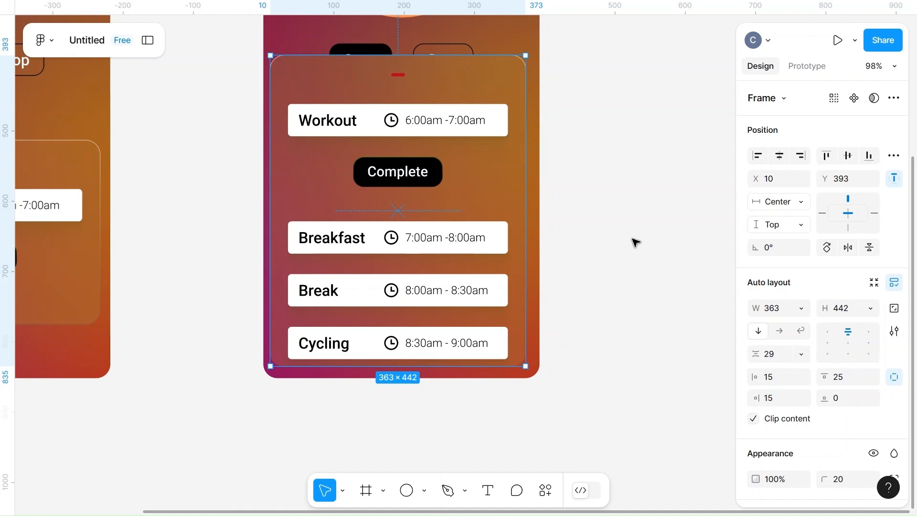
{"action": "scroll", "coordinate": [646, 156], "scroll_direction": "right", "scroll_amount": 2}
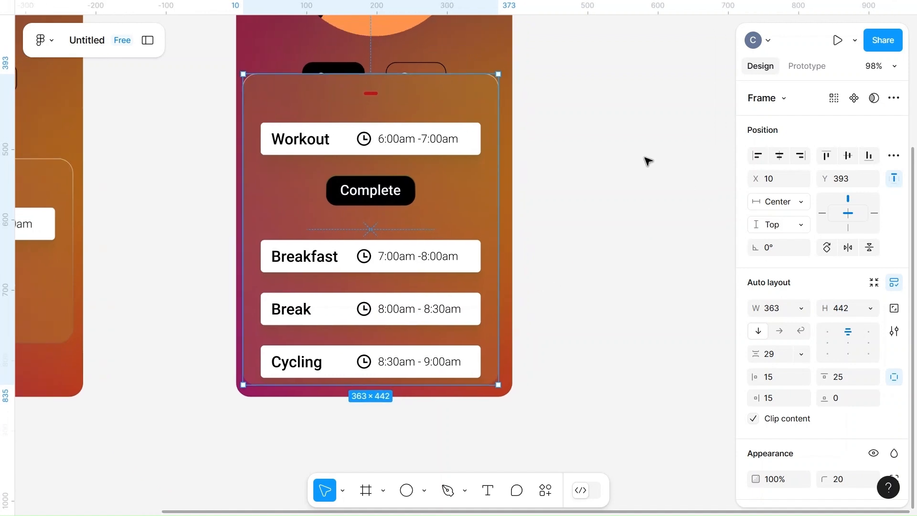
- Move the expanded sheet to X 15, Y 399 and constrain it vertically to the bottom of the screen
{"action": "left_click", "coordinate": [849, 227]}
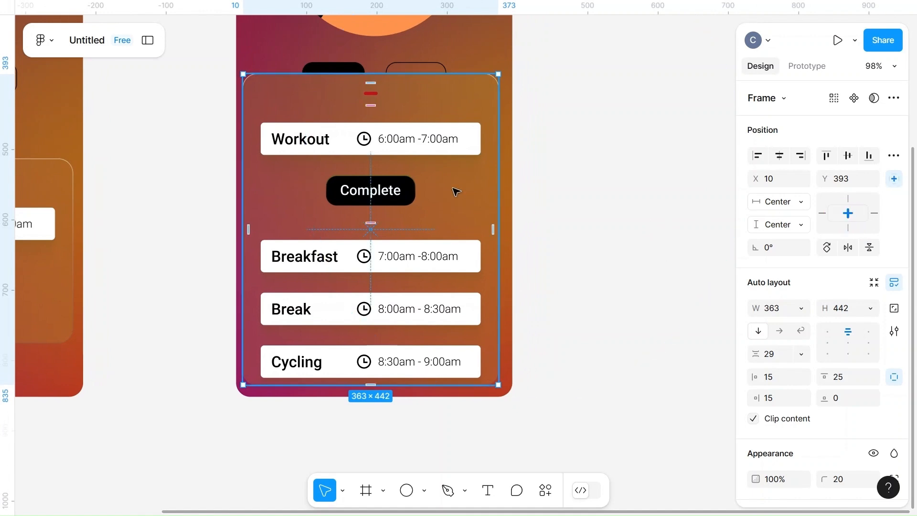
{"action": "left_click_drag", "start_coordinate": [454, 189], "coordinate": [457, 194]}
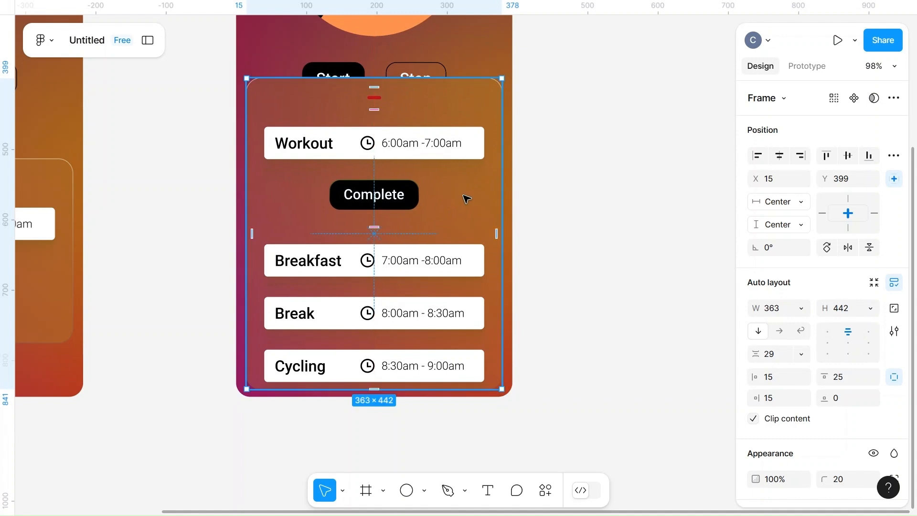
{"action": "left_click", "coordinate": [848, 228]}
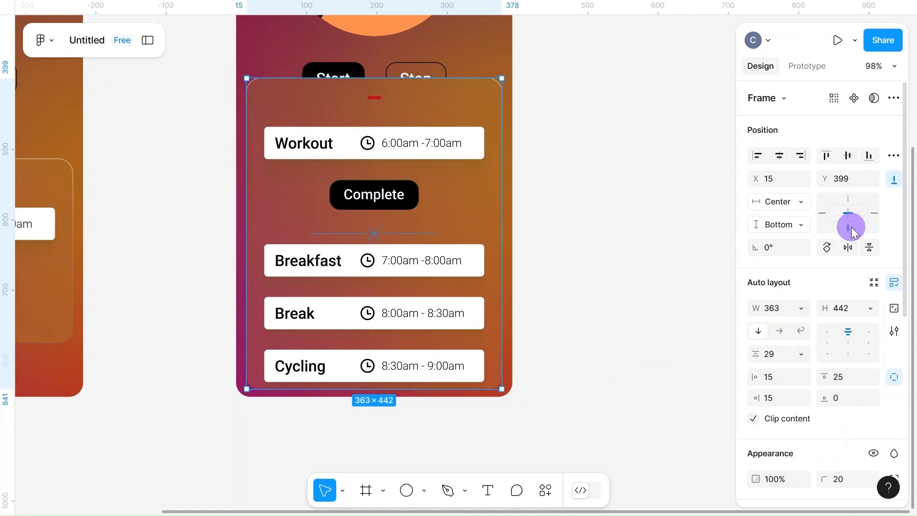
{"action": "left_click", "coordinate": [632, 274]}
- Delete the task sheet on the first screen and place a copy of the expanded sheet there instead
{"action": "scroll", "coordinate": [631, 274], "scroll_direction": "left", "scroll_amount": 5}
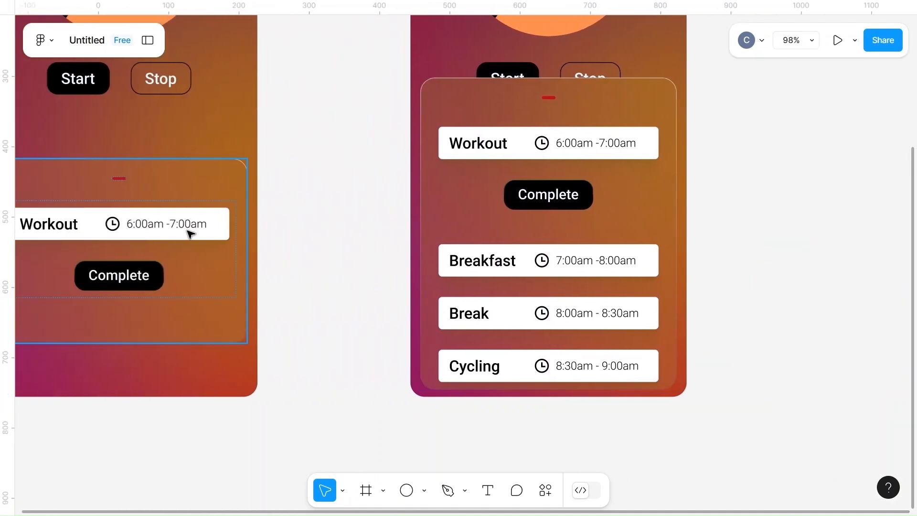
{"action": "left_click", "coordinate": [495, 107]}
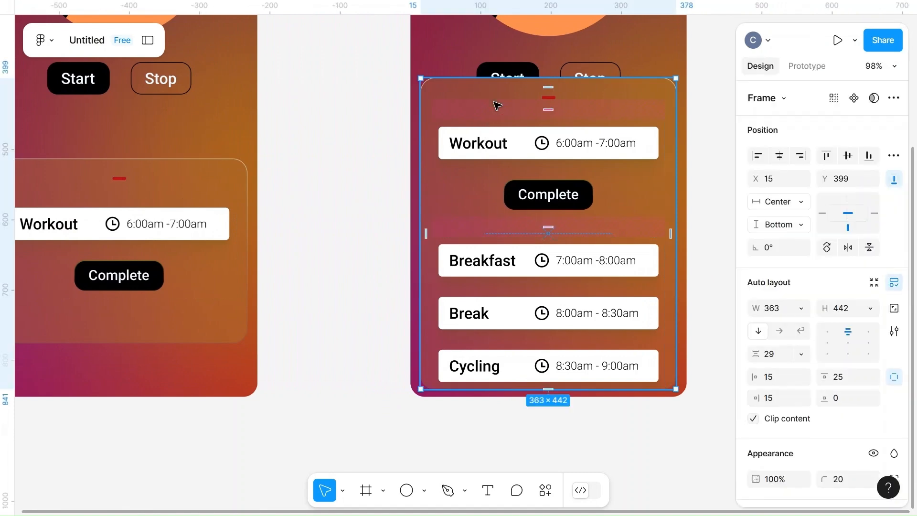
{"action": "left_click", "coordinate": [164, 180]}
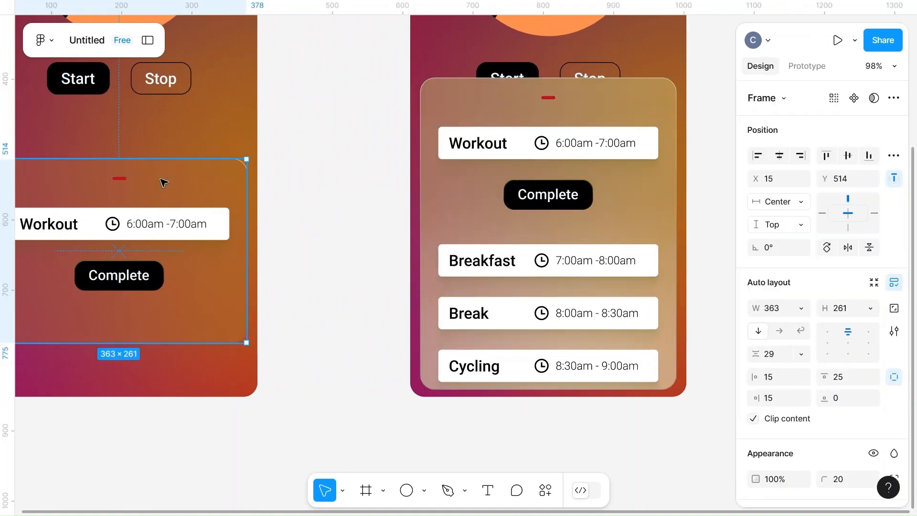
{"action": "key", "text": "Delete"}
{"action": "left_click_drag", "start_coordinate": [505, 94], "coordinate": [87, 152]}
{"action": "scroll", "coordinate": [96, 154], "scroll_direction": "left", "scroll_amount": 5}
- Shorten the copied sheet to 363 × 205, place it at Y 542 below the Start and Stop buttons, and center it horizontally
{"action": "left_click_drag", "start_coordinate": [360, 153], "coordinate": [348, 84]}
{"action": "left_click_drag", "start_coordinate": [397, 290], "coordinate": [395, 212]}
{"action": "left_click_drag", "start_coordinate": [482, 164], "coordinate": [463, 282]}
{"action": "left_click", "coordinate": [460, 285]}
{"action": "left_click", "coordinate": [779, 156]}
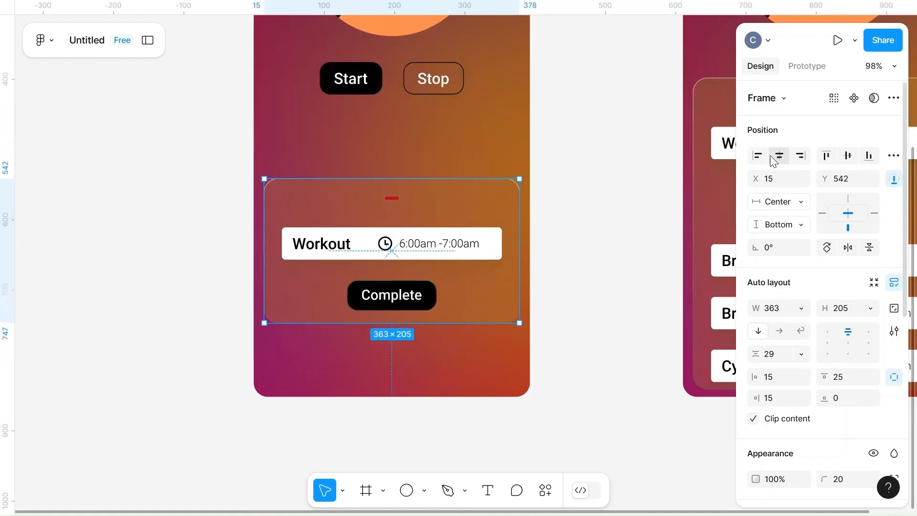
- Center the expanded task sheet horizontally on the second screen
{"action": "scroll", "coordinate": [678, 103], "scroll_direction": "right", "scroll_amount": 5}
{"action": "left_click", "coordinate": [678, 102]}
{"action": "left_click", "coordinate": [779, 155]}
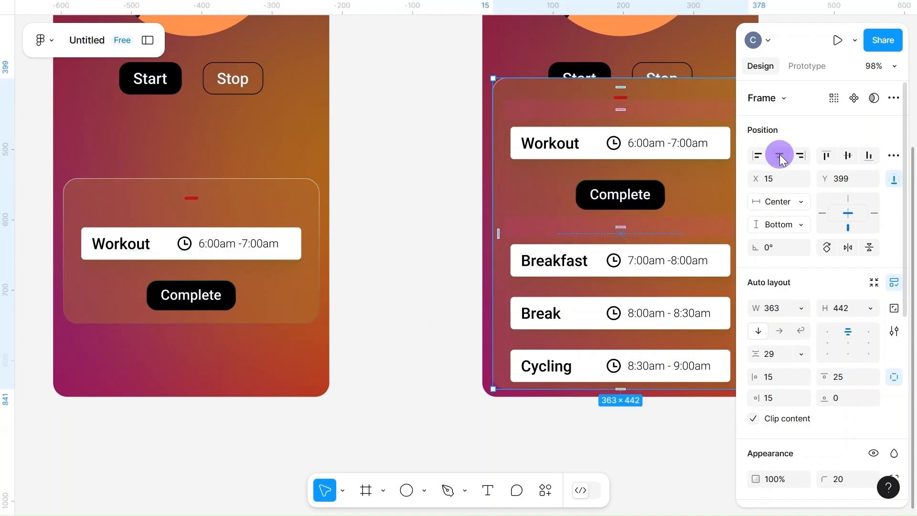
{"action": "left_click", "coordinate": [388, 190]}
- Move the first screen's task sheet down to Y 634, near the screen's bottom edge
{"action": "scroll", "coordinate": [388, 190], "scroll_direction": "down", "scroll_amount": 1}
{"action": "scroll", "coordinate": [390, 192], "scroll_direction": "down", "scroll_amount": 1}
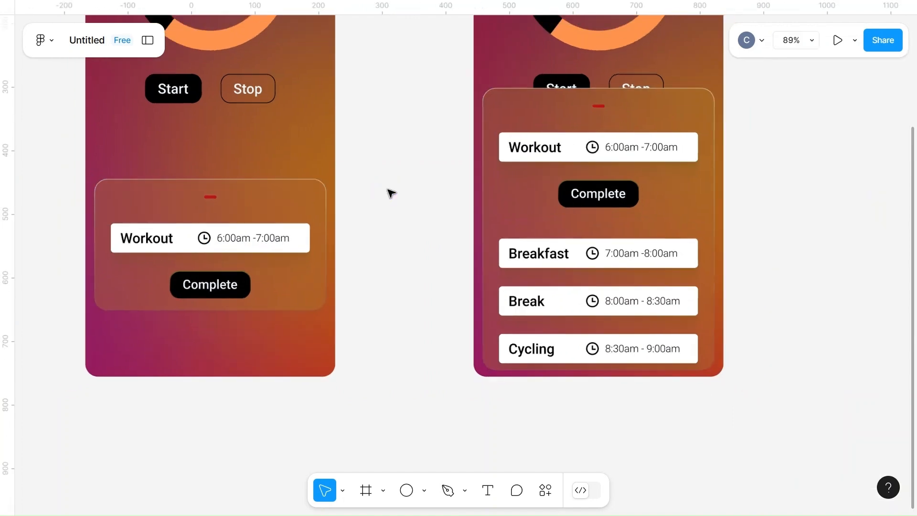
{"action": "scroll", "coordinate": [391, 192], "scroll_direction": "right", "scroll_amount": 2}
{"action": "scroll", "coordinate": [390, 192], "scroll_direction": "down", "scroll_amount": 3}
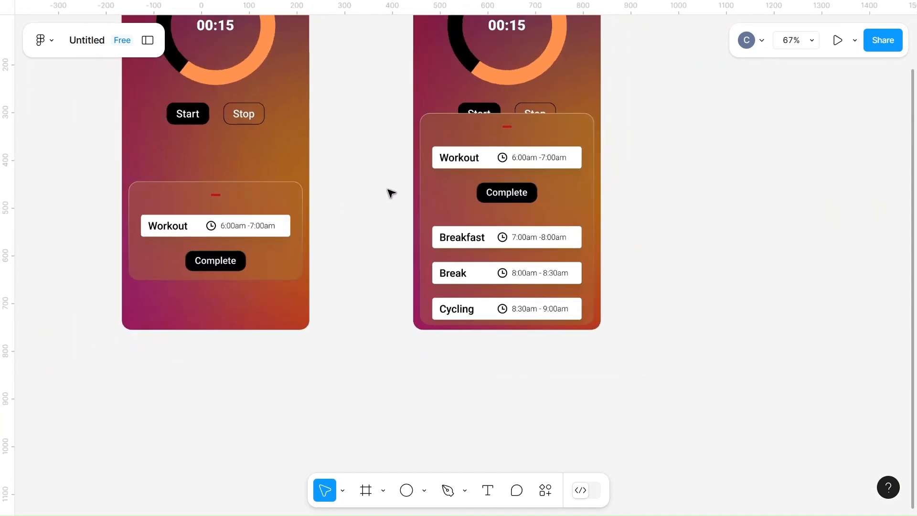
{"action": "left_click_drag", "start_coordinate": [265, 198], "coordinate": [266, 240]}
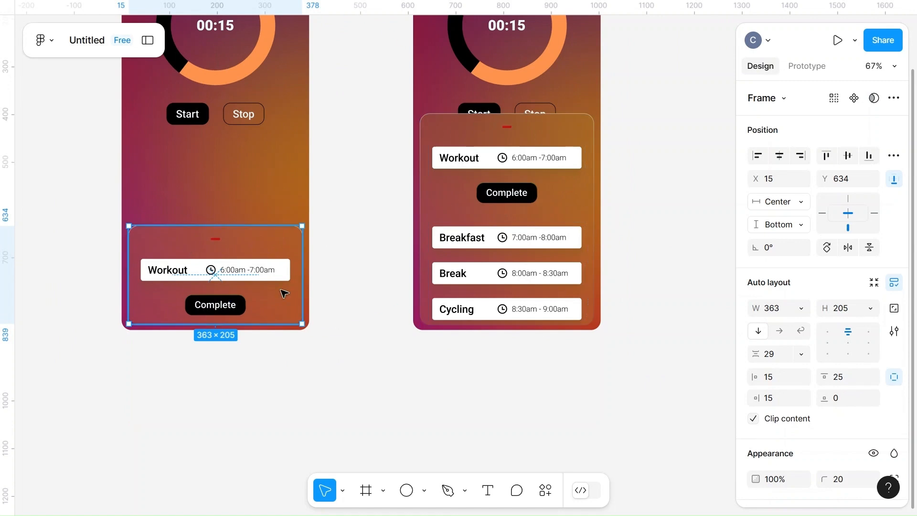
{"action": "left_click", "coordinate": [358, 204]}
- Preview the prototype with the device set to iPhone 16, and return to the design file
{"action": "key", "text": "shift+1"}
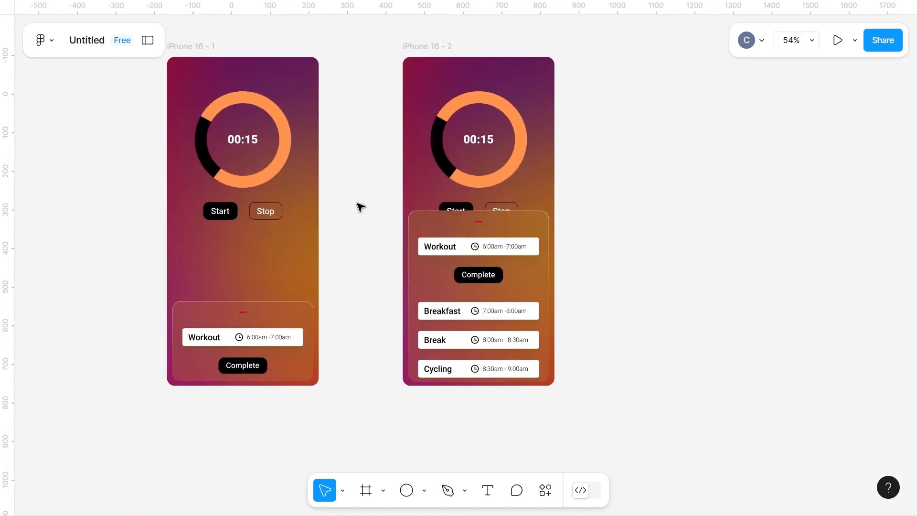
{"action": "scroll", "coordinate": [361, 206], "scroll_direction": "up", "scroll_amount": 2}
{"action": "scroll", "coordinate": [360, 206], "scroll_direction": "up", "scroll_amount": 1}
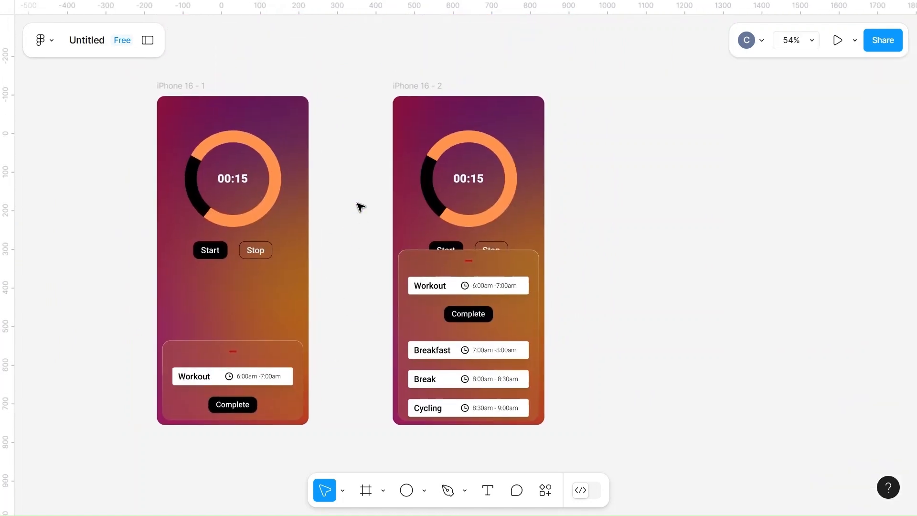
{"action": "scroll", "coordinate": [660, 291], "scroll_direction": "down", "scroll_amount": 2}
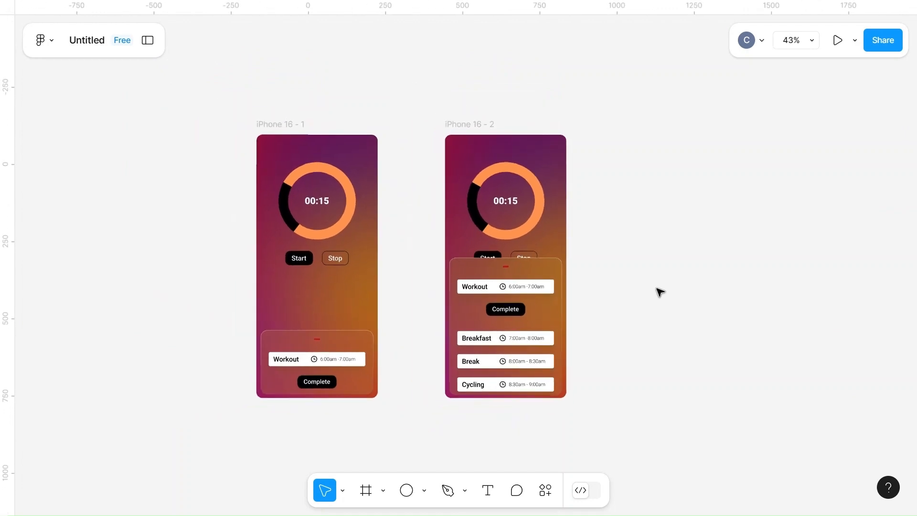
{"action": "left_click", "coordinate": [837, 41]}
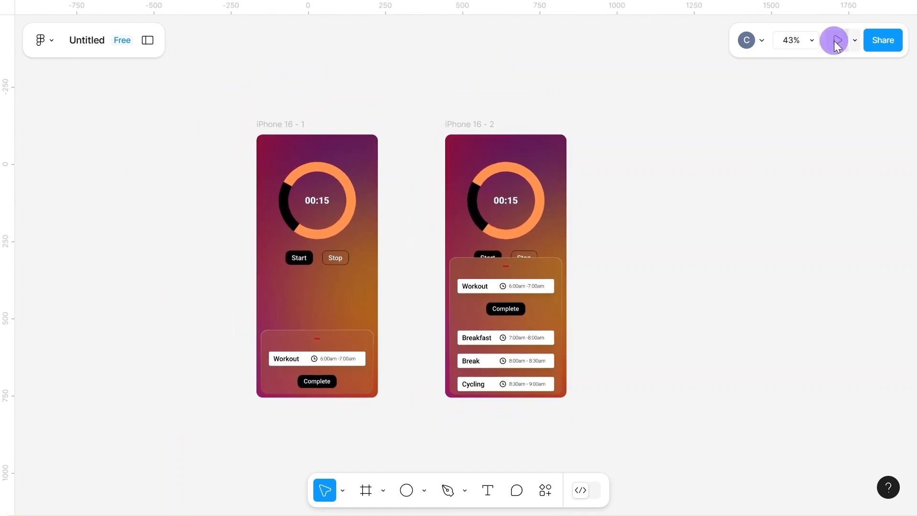
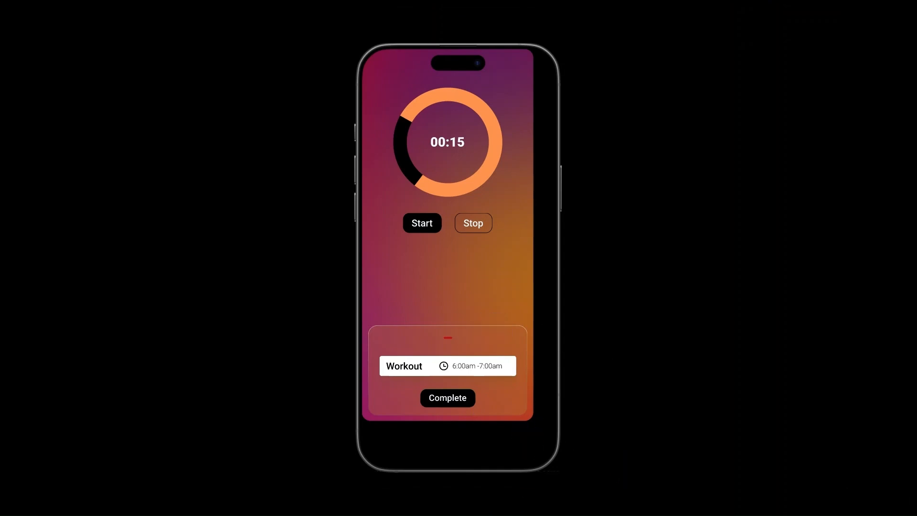
{"action": "left_click", "coordinate": [532, 505]}
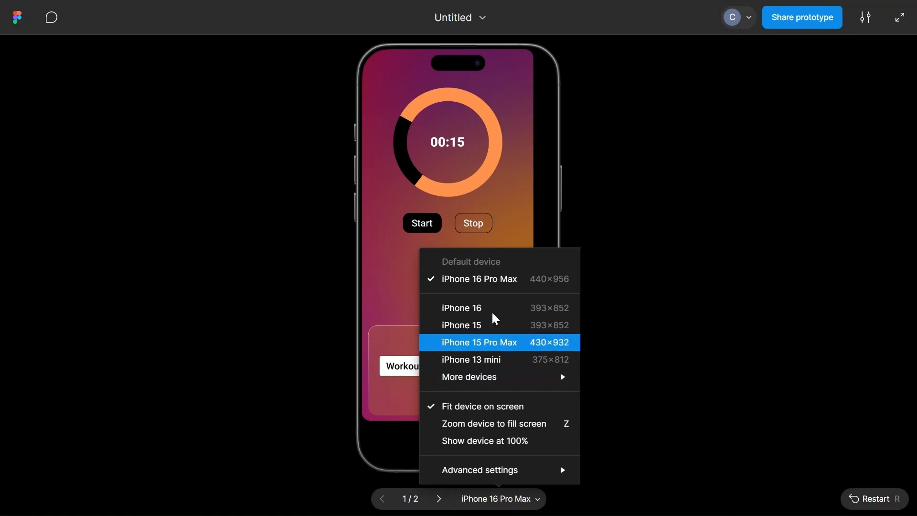
{"action": "left_click", "coordinate": [472, 308]}
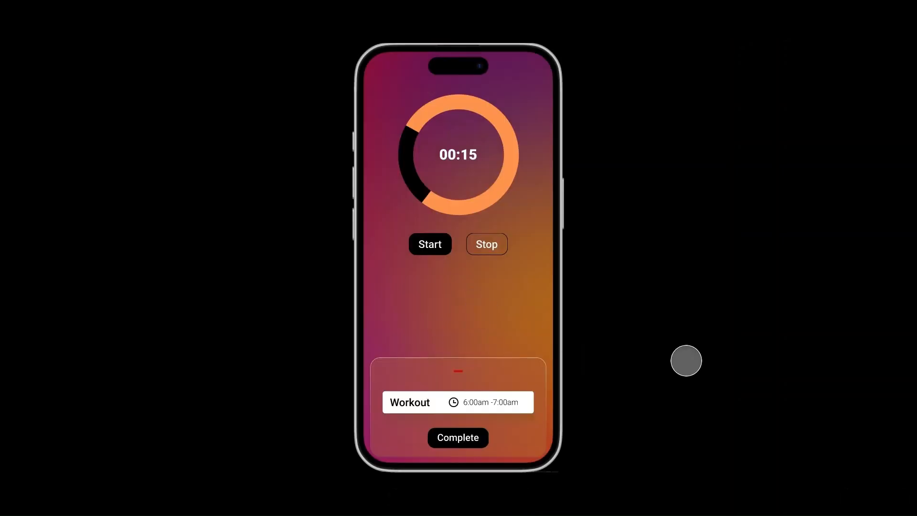
{"action": "key", "text": "ctrl+Tab"}
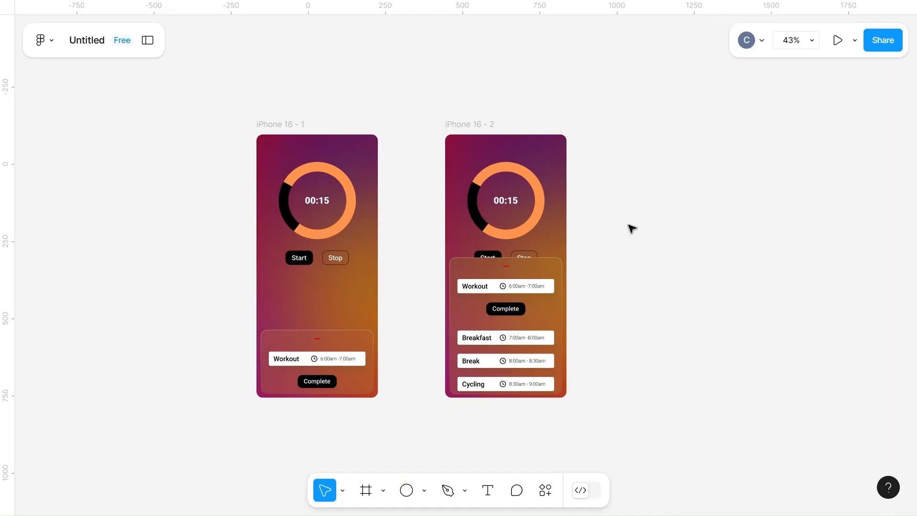
- Link the first screen's task sheet to iPhone 16 - 2 with an on-tap Navigate to prototype interaction
{"action": "left_click", "coordinate": [286, 125]}
{"action": "left_click", "coordinate": [804, 67]}
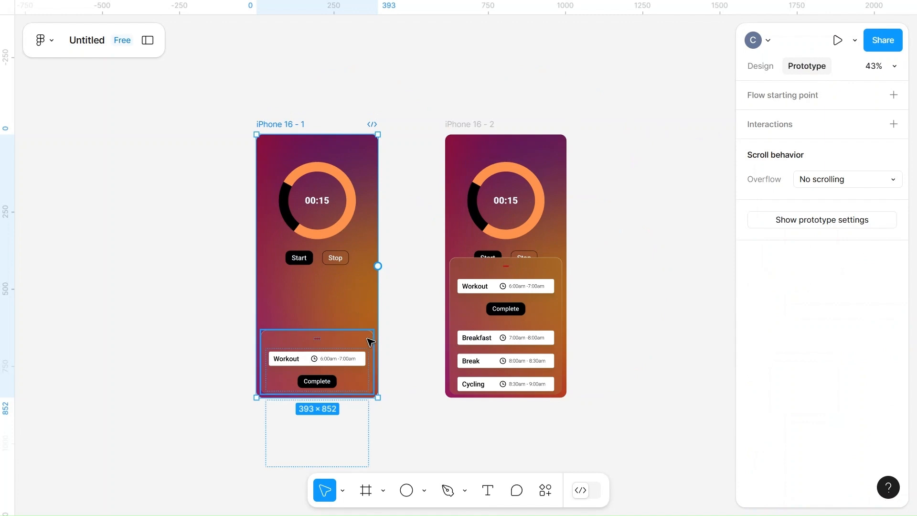
{"action": "left_click", "coordinate": [316, 333]}
{"action": "left_click_drag", "start_coordinate": [316, 330], "coordinate": [460, 309]}
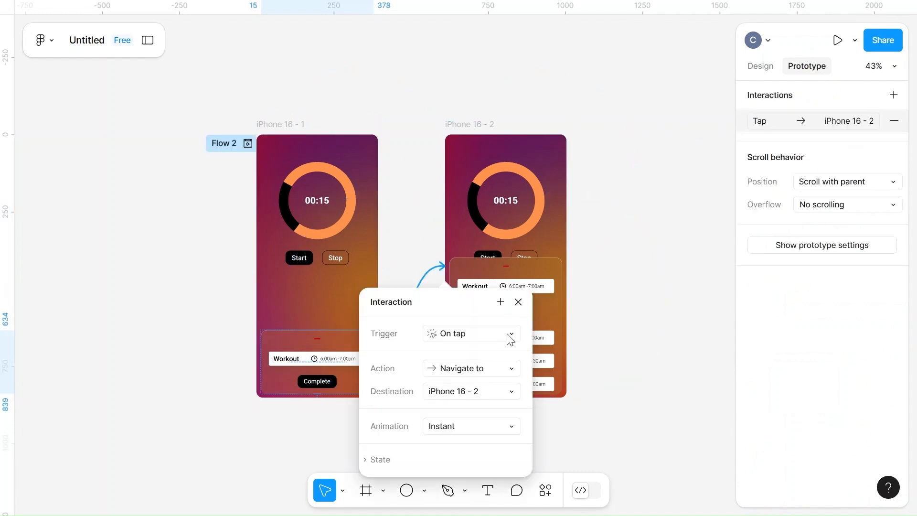
- Change the first screen's task sheet interaction to an On drag trigger with Smart animate, keeping iPhone 16 - 2 as the destination
{"action": "left_click", "coordinate": [509, 336]}
{"action": "left_click", "coordinate": [462, 334]}
{"action": "scroll", "coordinate": [493, 416], "scroll_direction": "down", "scroll_amount": 1}
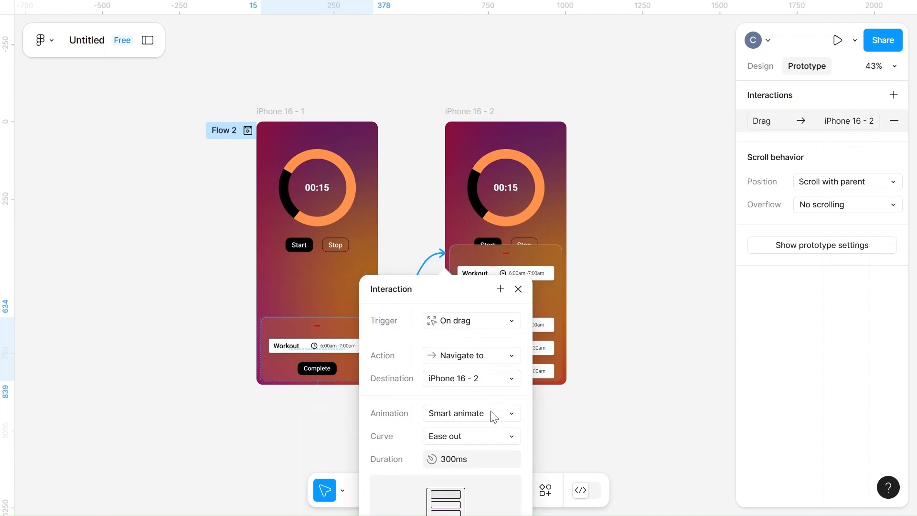
{"action": "scroll", "coordinate": [493, 416], "scroll_direction": "down", "scroll_amount": 3}
{"action": "left_click", "coordinate": [507, 370]}
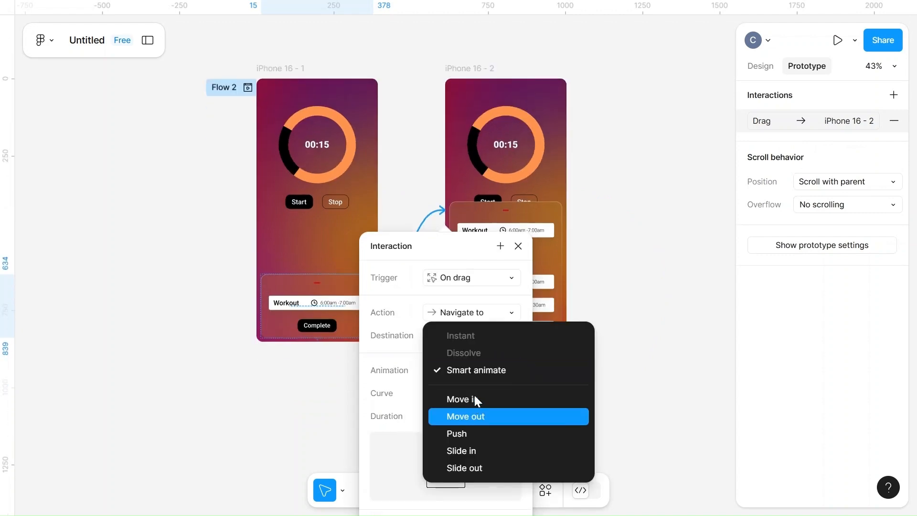
{"action": "left_click", "coordinate": [495, 372]}
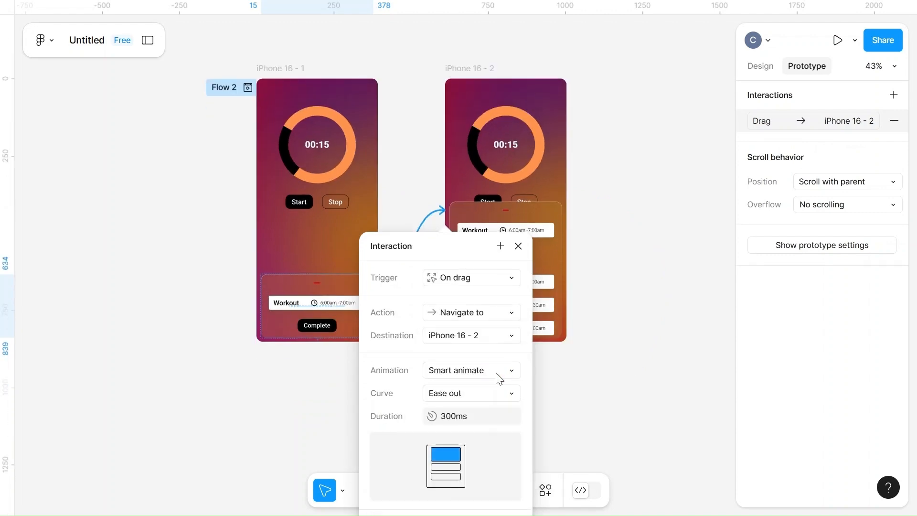
{"action": "left_click", "coordinate": [624, 341]}
- Link the second screen's expanded task sheet back to iPhone 16 - 1 with an On drag Navigate to interaction using Smart animate
{"action": "left_click_drag", "start_coordinate": [450, 270], "coordinate": [371, 216]}
{"action": "left_click", "coordinate": [433, 289]}
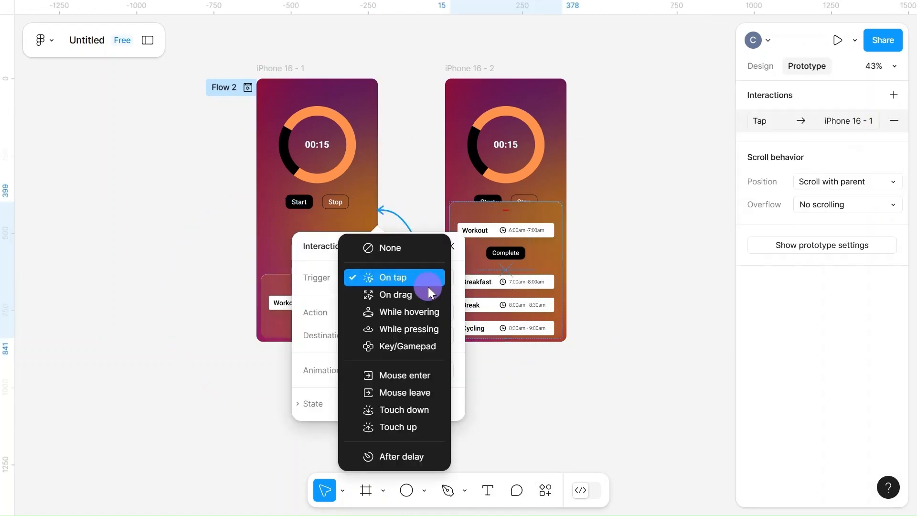
{"action": "left_click", "coordinate": [408, 299]}
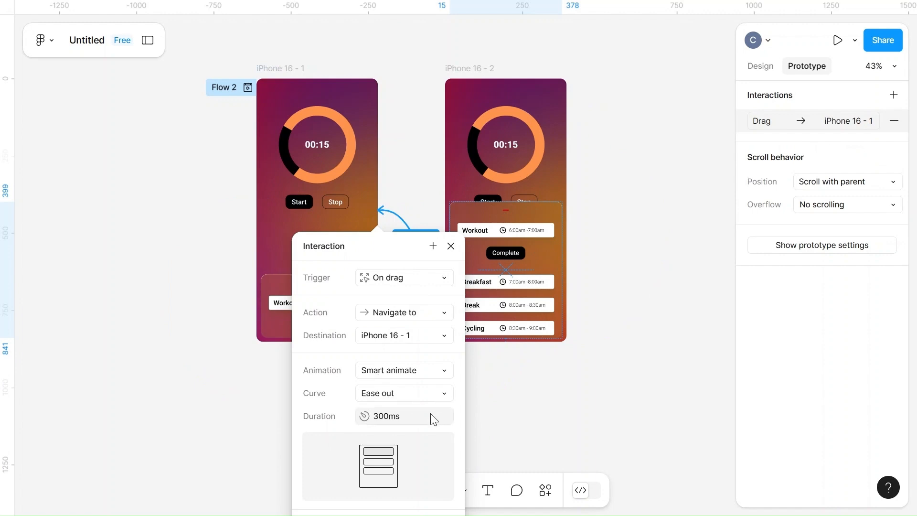
{"action": "left_click", "coordinate": [542, 404]}
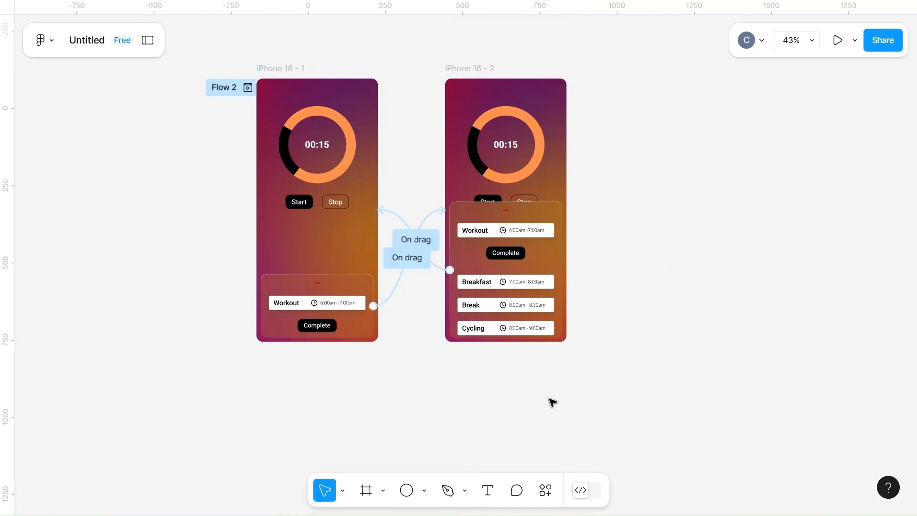
- Preview the prototype and test pulling the task sheet up and back down on the phone screen
{"action": "left_click", "coordinate": [836, 41]}
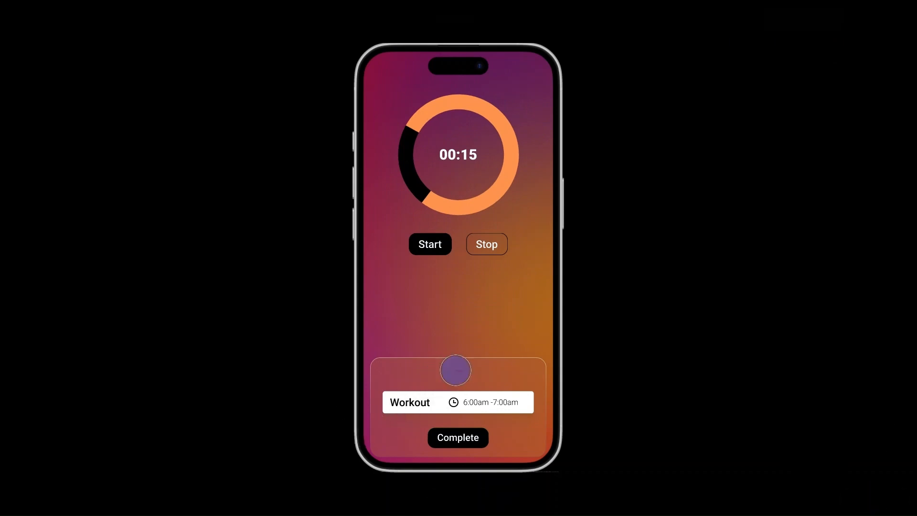
{"action": "left_click_drag", "start_coordinate": [454, 370], "coordinate": [468, 198]}
{"action": "left_click_drag", "start_coordinate": [455, 235], "coordinate": [472, 260]}
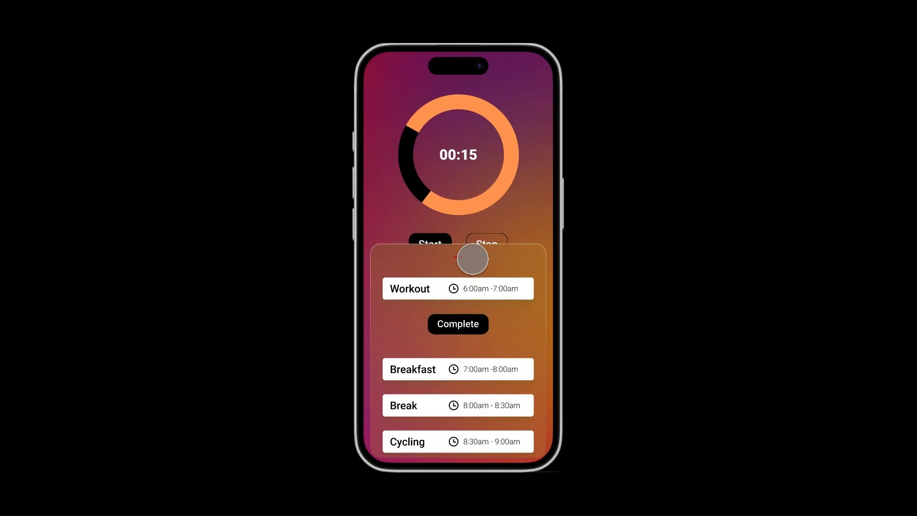